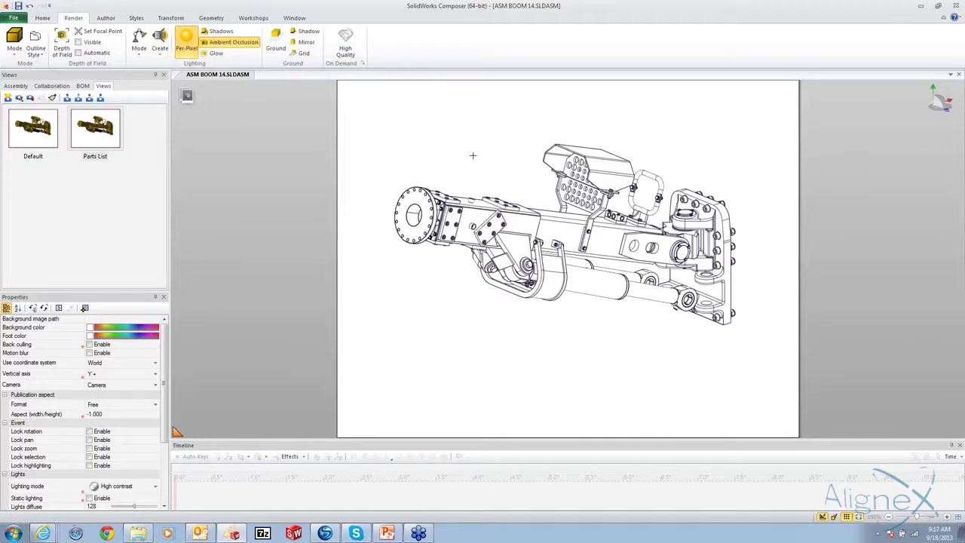
# Move the 0315_ENSAMBLE BUT 28 mount straight out away from the end of the boom
pyautogui.moveTo(470, 154)
pyautogui.mouseDown()
pyautogui.moveTo(502, 150)
pyautogui.moveTo(470, 157)
pyautogui.moveTo(465, 141)
pyautogui.moveTo(444, 147)
pyautogui.moveTo(467, 155)
pyautogui.mouseUp()
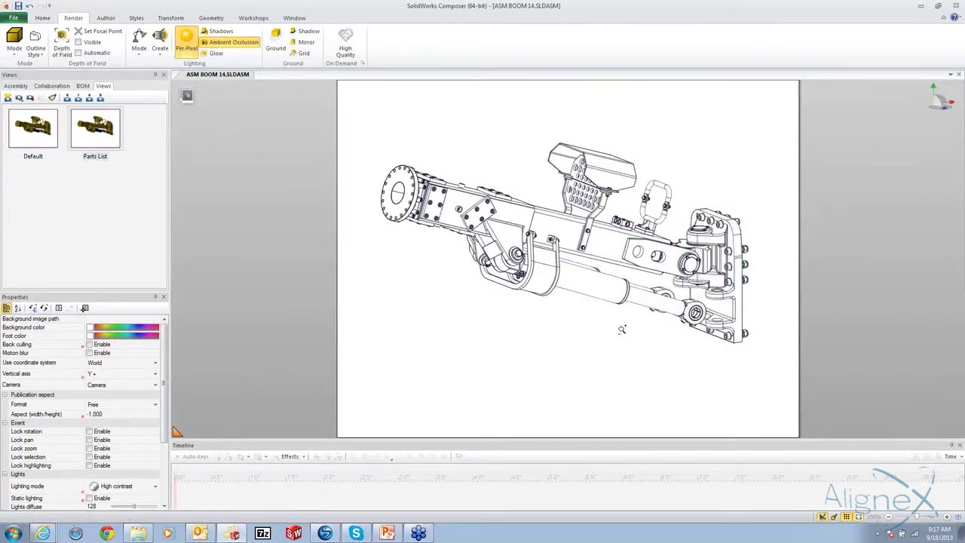
pyautogui.scroll(-2, 707, 264)
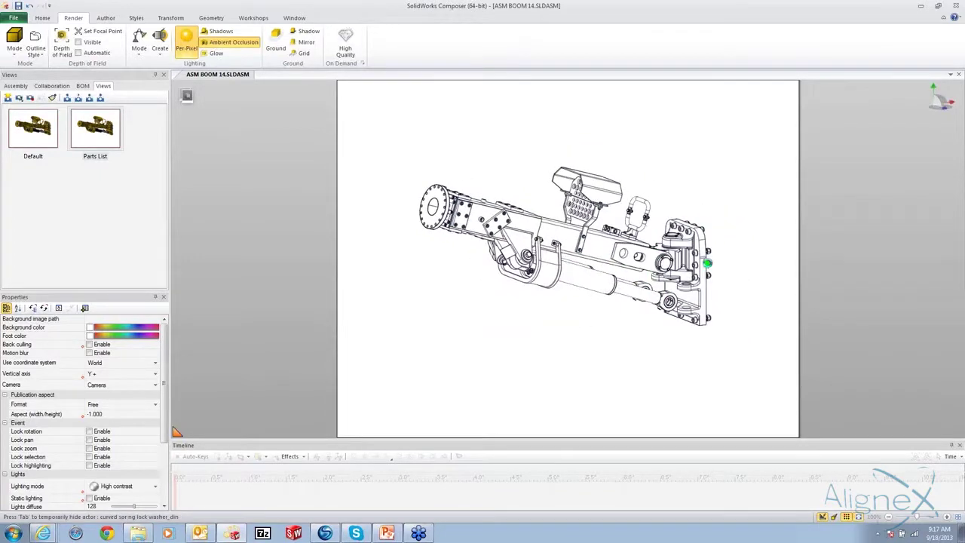
pyautogui.click(707, 264)
pyautogui.moveTo(690, 181); pyautogui.dragTo(698, 182, button='right')
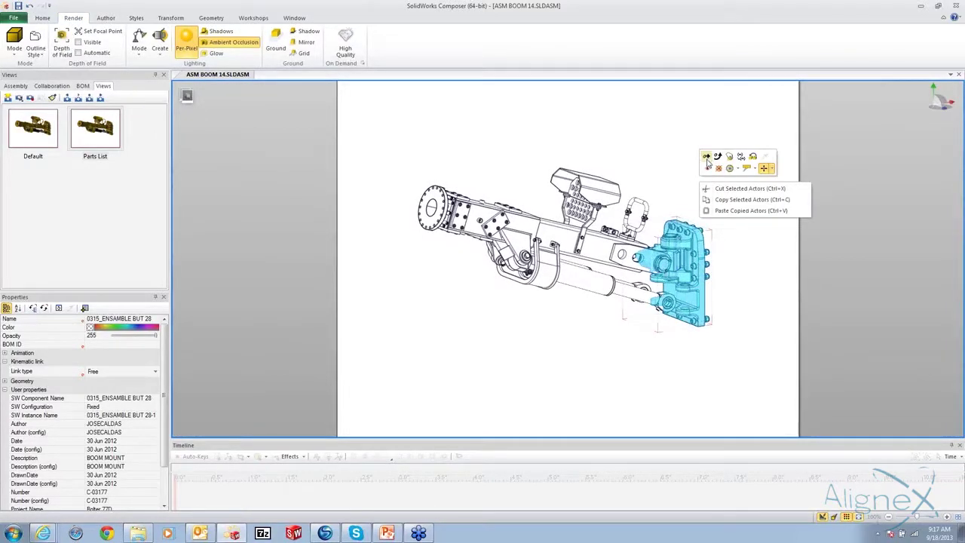
pyautogui.click(706, 161)
pyautogui.moveTo(630, 279); pyautogui.dragTo(673, 267)
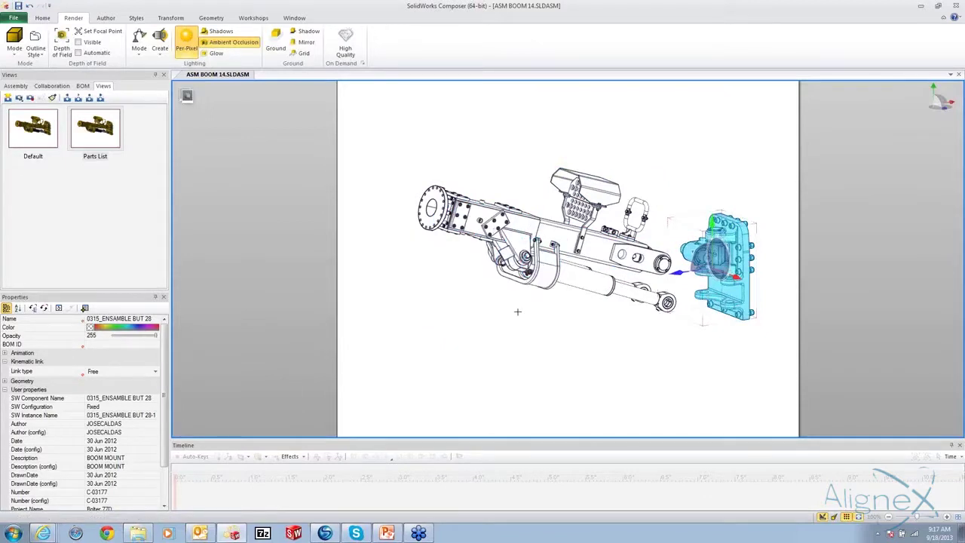
pyautogui.click(16, 86)
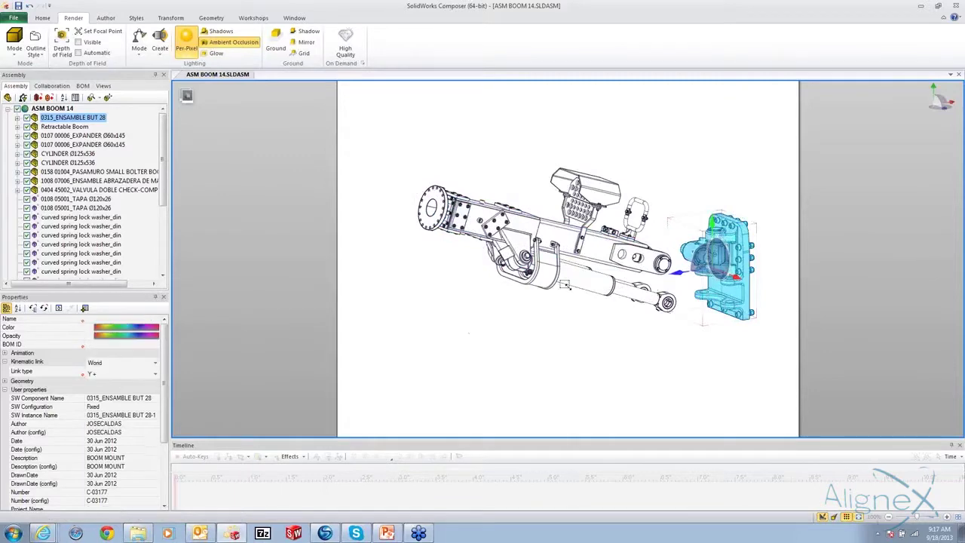
pyautogui.click(475, 338)
# Move the 0107 00006_EXPANDER Ø60x145 pin along its axis, out of the pivot at the lower cylinder bracket
pyautogui.scroll(10, 526, 260)
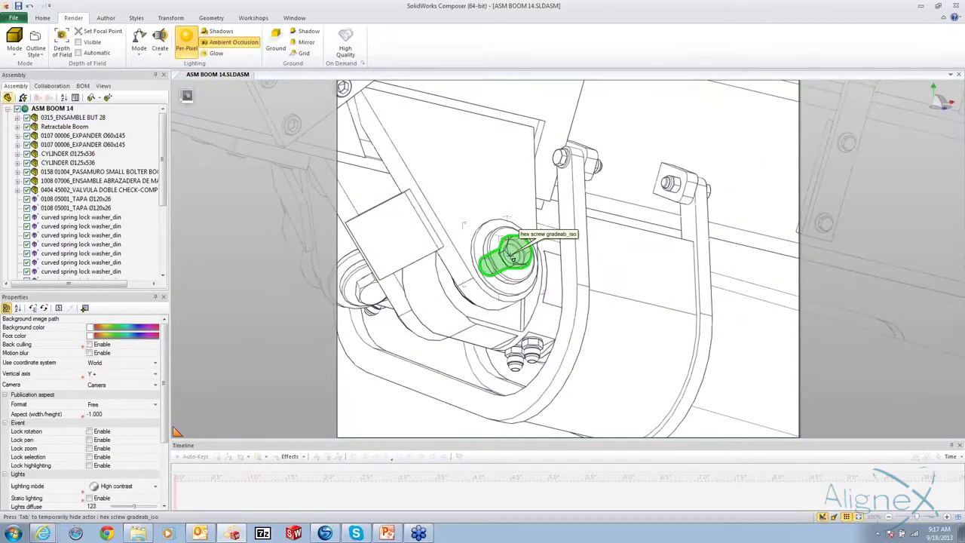
pyautogui.click(506, 256)
pyautogui.scroll(-10, 503, 252)
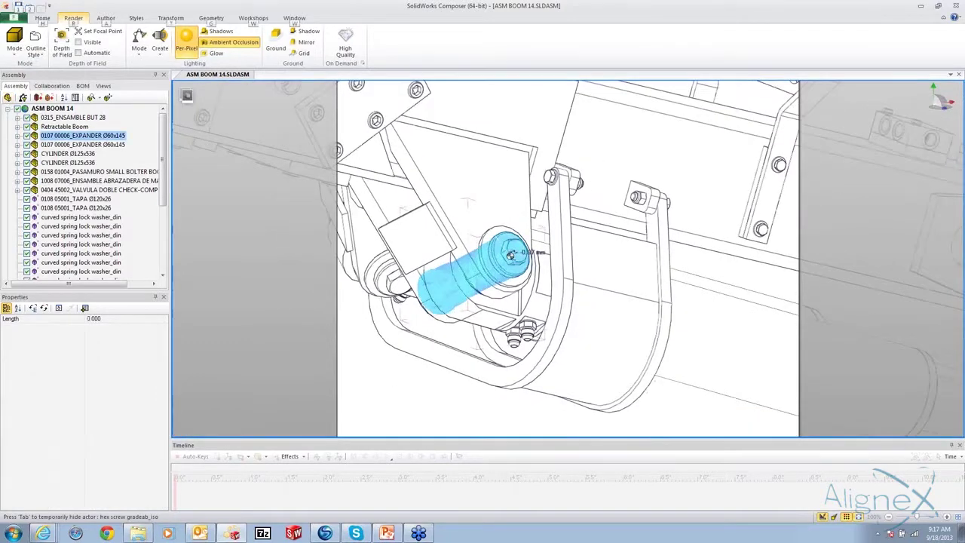
pyautogui.moveTo(499, 240); pyautogui.dragTo(487, 143, button='right')
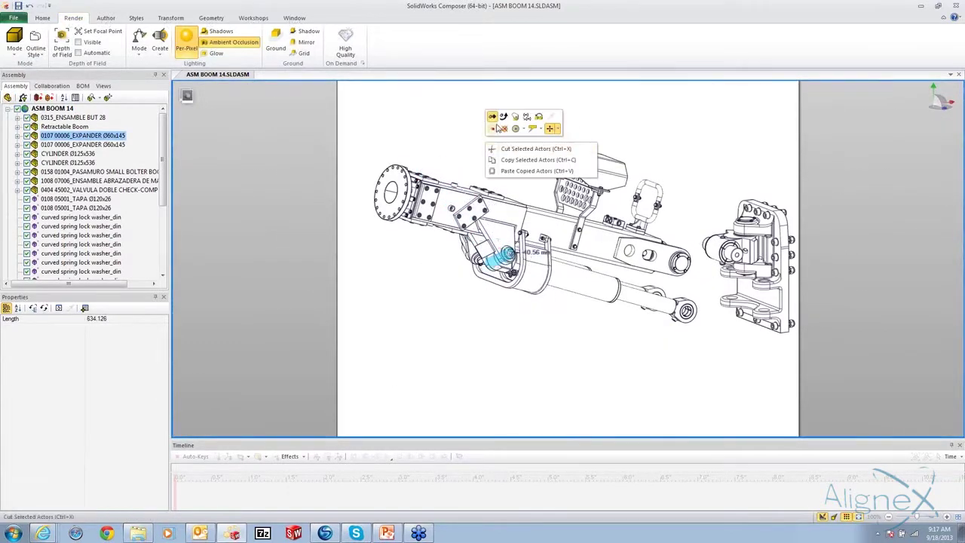
pyautogui.click(399, 114)
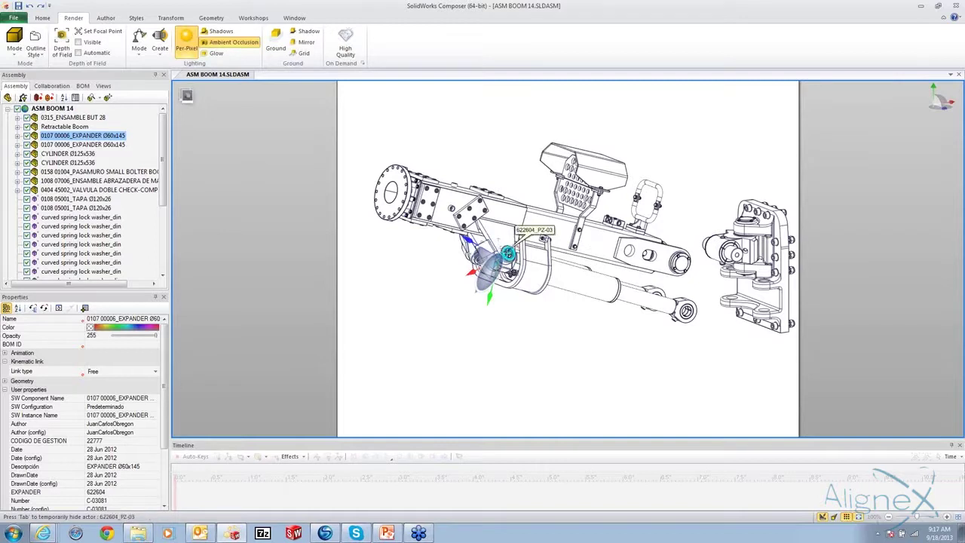
pyautogui.moveTo(508, 255); pyautogui.dragTo(561, 222)
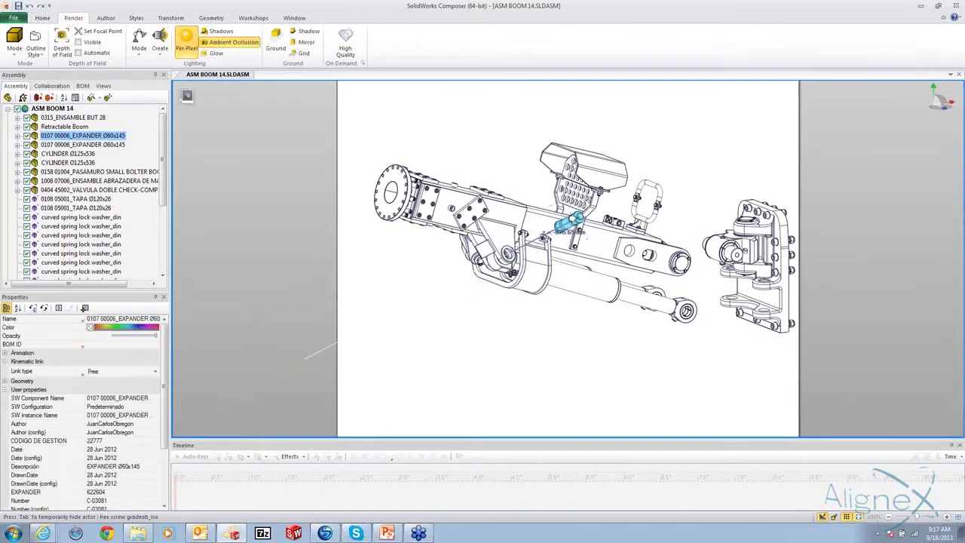
pyautogui.click(403, 95)
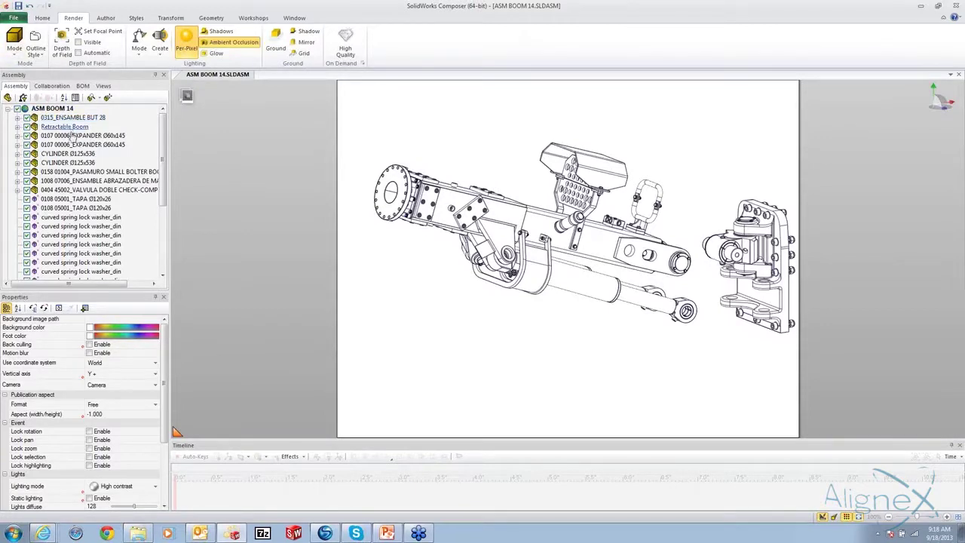
# Select the 0158 01004_PASAMURO, 1008 07006_ENSAMBLE ABRAZADERA and 0404 45002_VALVULA assemblies together and raise them off the boom
pyautogui.click(74, 174)
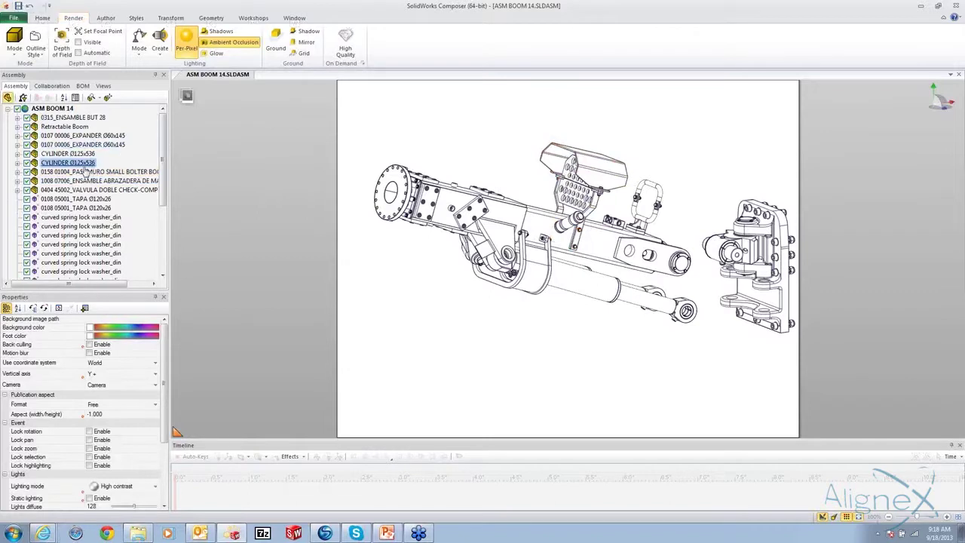
pyautogui.click(67, 164)
pyautogui.click(68, 173)
pyautogui.click(67, 181)
pyautogui.keyDown('ctrl'); pyautogui.click(74, 172); pyautogui.keyUp('ctrl')
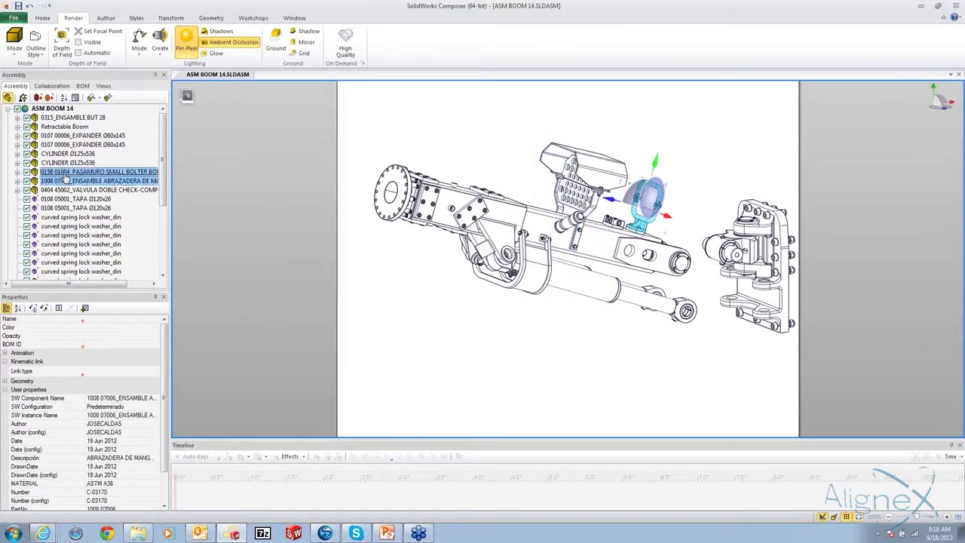
pyautogui.keyDown('ctrl'); pyautogui.click(74, 190); pyautogui.keyUp('ctrl')
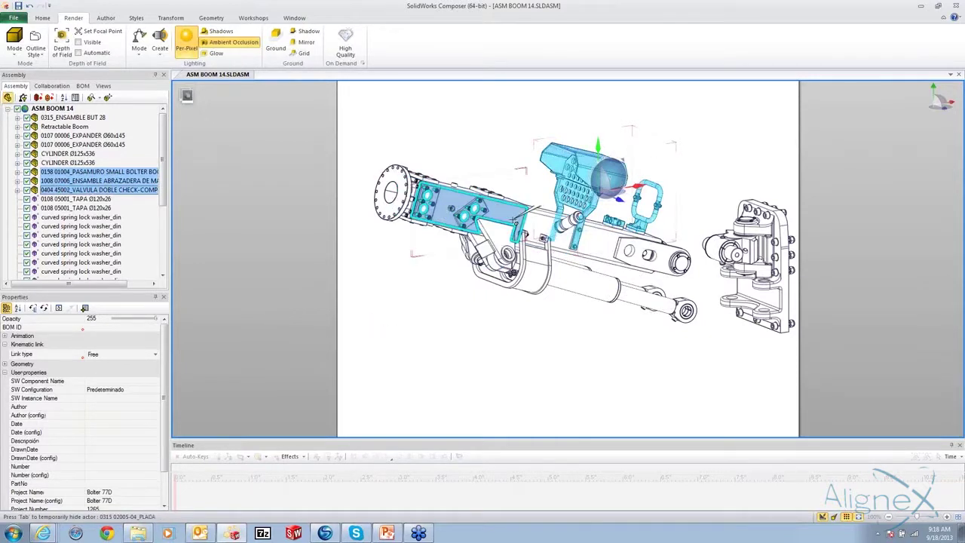
pyautogui.moveTo(525, 226); pyautogui.dragTo(532, 164)
pyautogui.click(471, 135)
# Frame the whole exploded assembly on the page and update the Parts List view with it
pyautogui.scroll(-4, 456, 134)
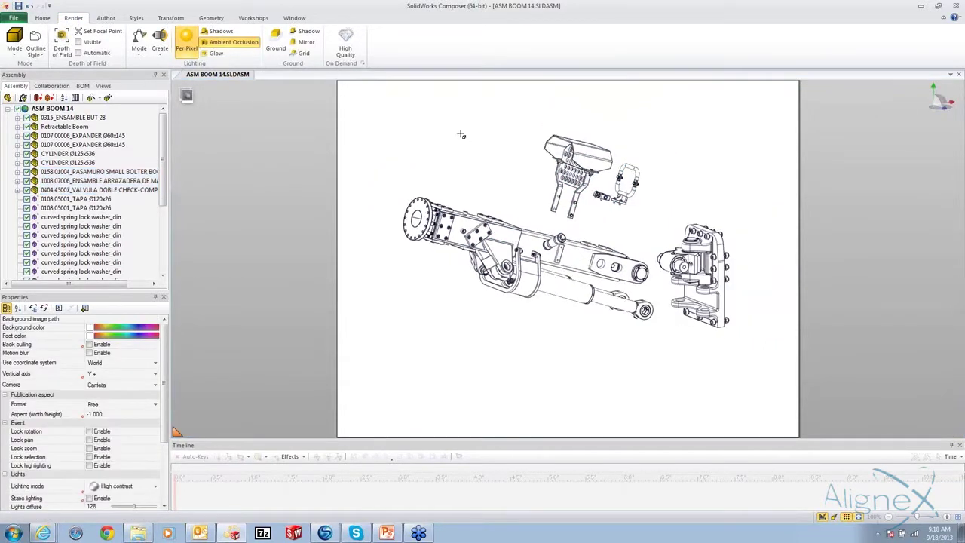
pyautogui.moveTo(434, 186)
pyautogui.mouseDown()
pyautogui.moveTo(435, 158)
pyautogui.moveTo(433, 198)
pyautogui.mouseUp()
pyautogui.moveTo(415, 303); pyautogui.dragTo(439, 282, button='right')
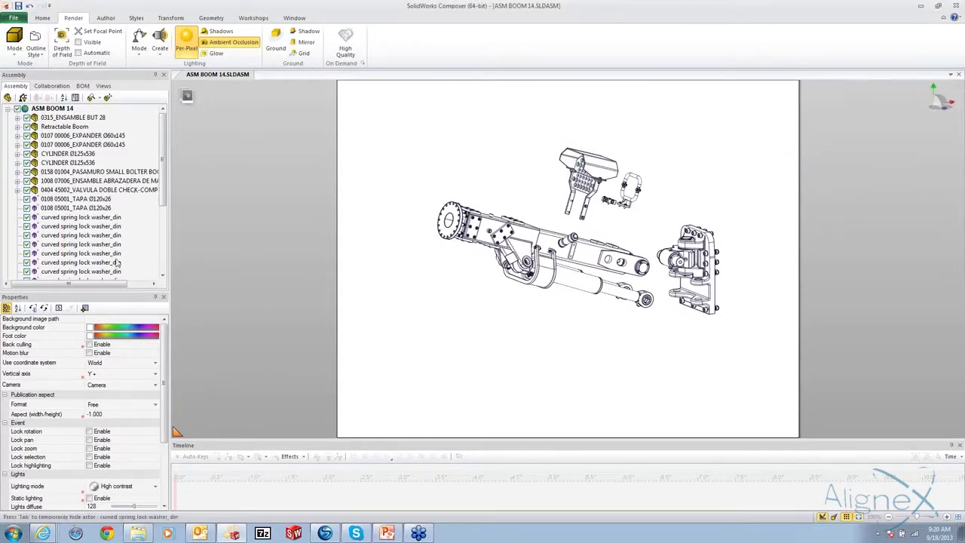
pyautogui.click(103, 85)
pyautogui.click(96, 130)
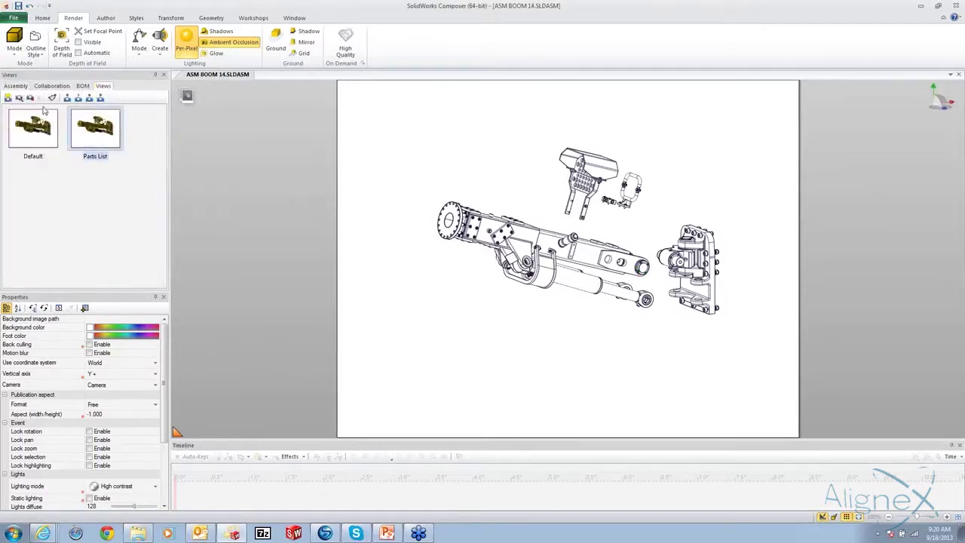
pyautogui.click(33, 99)
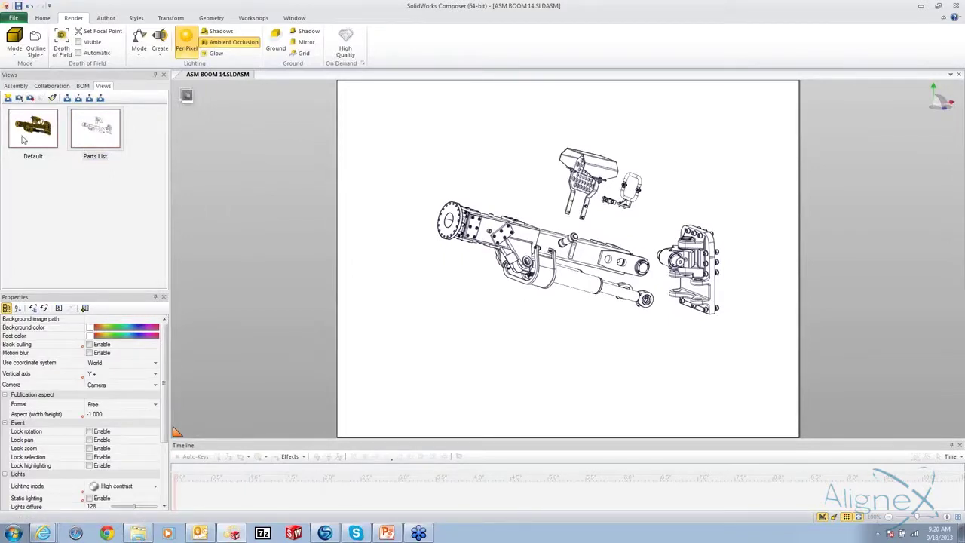
# Create a new view of the exploded boom and set the render mode to Smooth with Outline
pyautogui.click(7, 98)
pyautogui.click(15, 42)
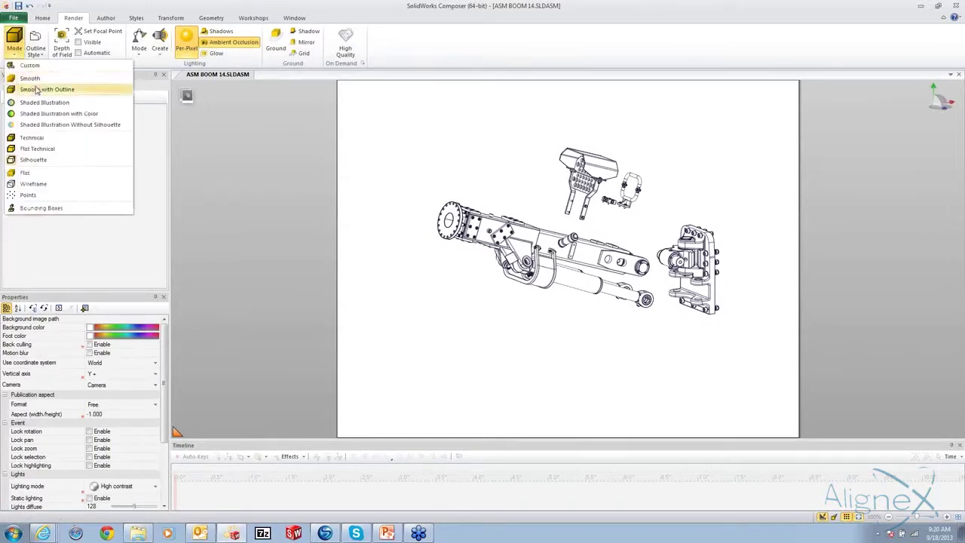
pyautogui.click(35, 89)
# Apply the Chromic environment effect to the middle sleeve of the pulled-out expander pin, 622604_PZ-01
pyautogui.moveTo(472, 281); pyautogui.dragTo(474, 300)
pyautogui.scroll(4, 603, 285)
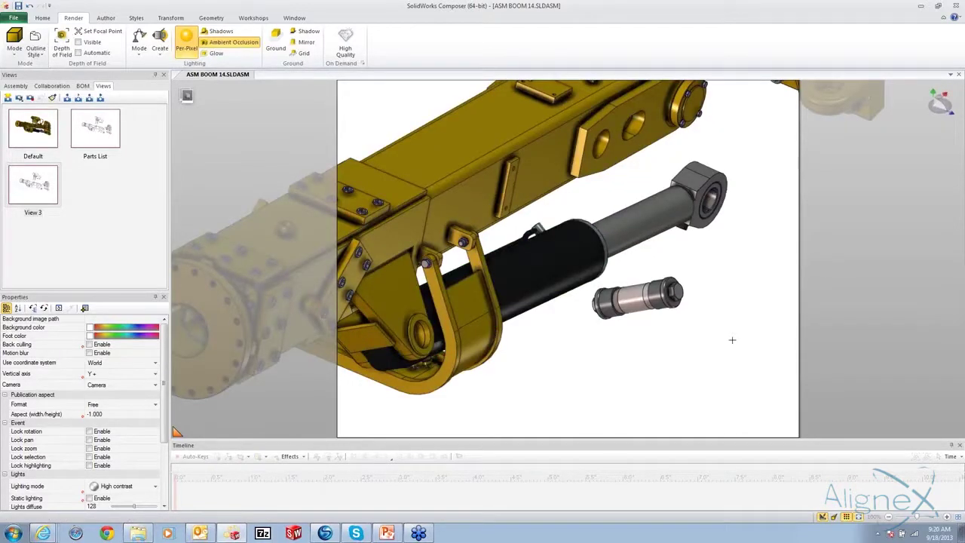
pyautogui.scroll(2, 679, 350)
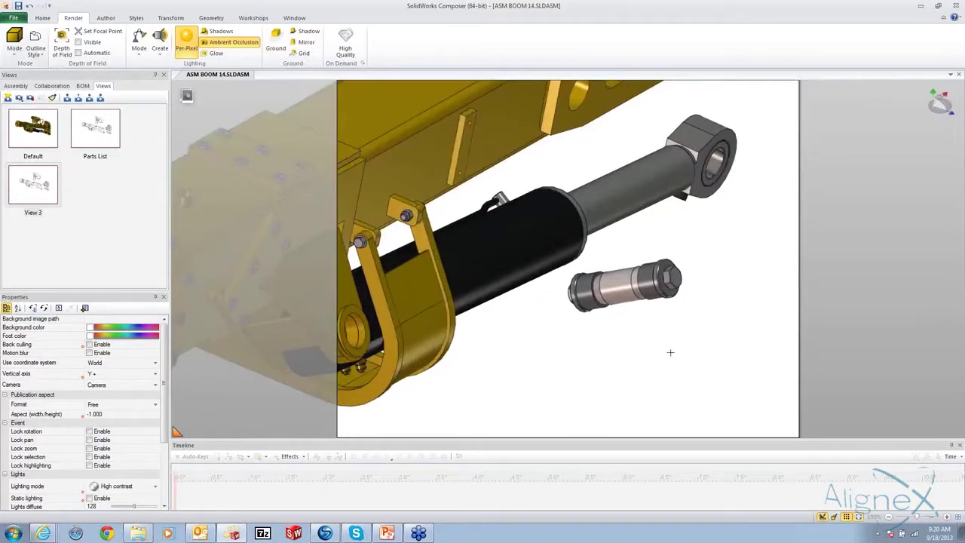
pyautogui.scroll(-2, 670, 352)
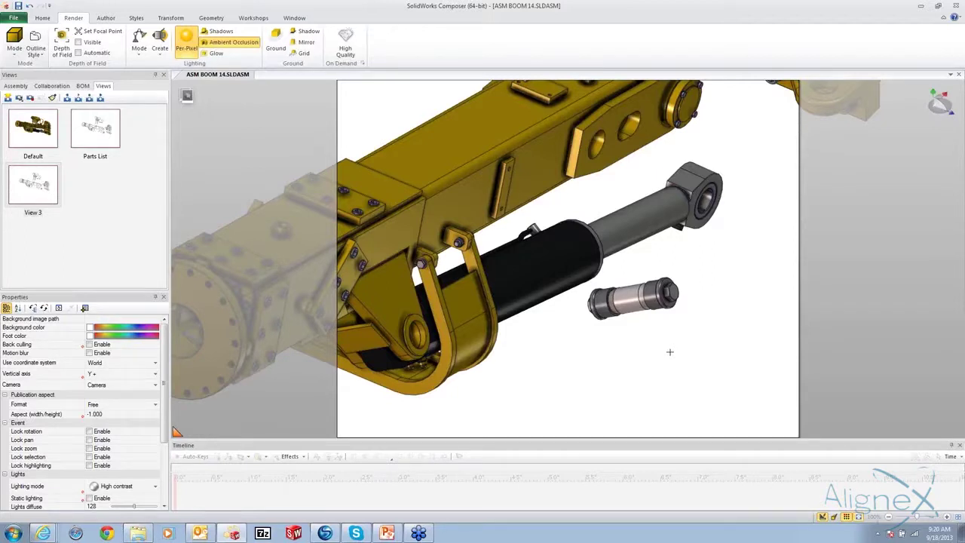
pyautogui.click(640, 305)
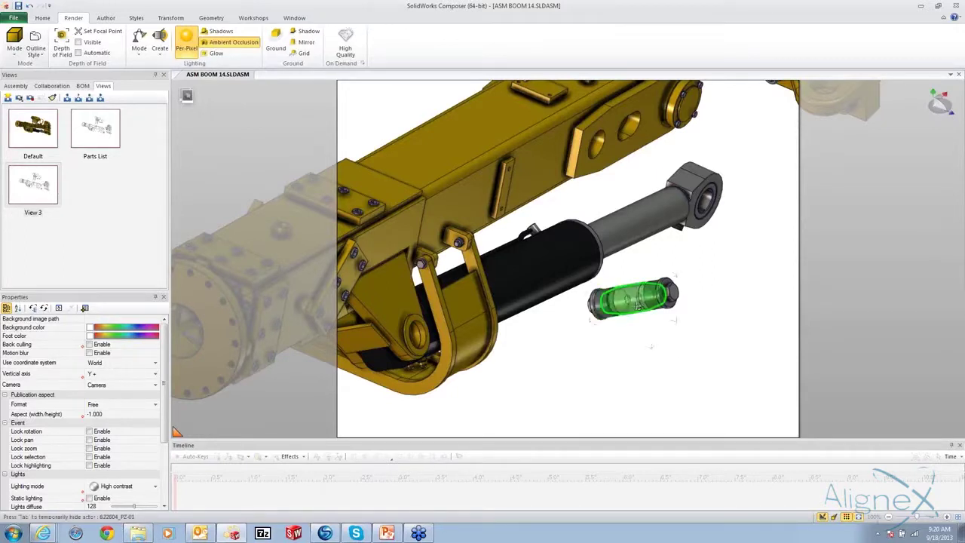
pyautogui.click(640, 339)
pyautogui.click(634, 305)
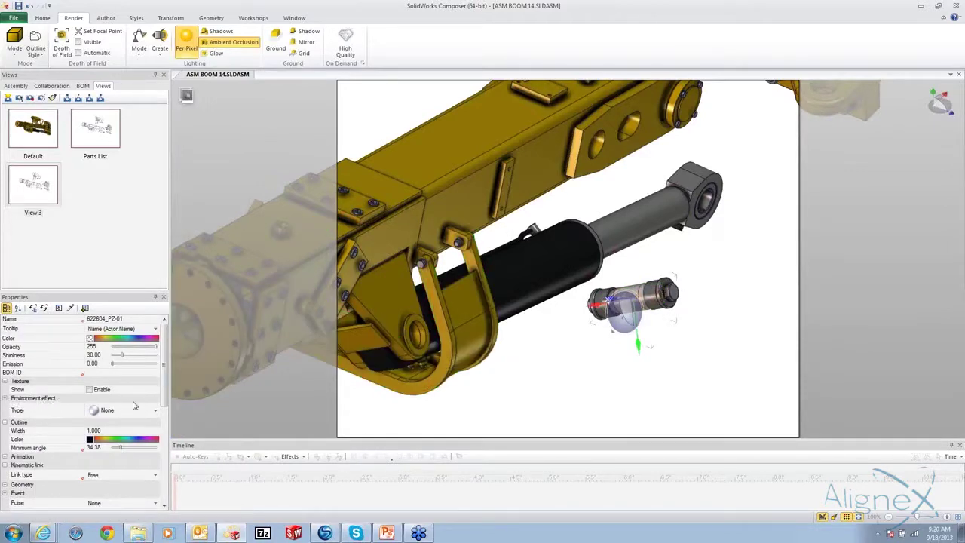
pyautogui.click(155, 410)
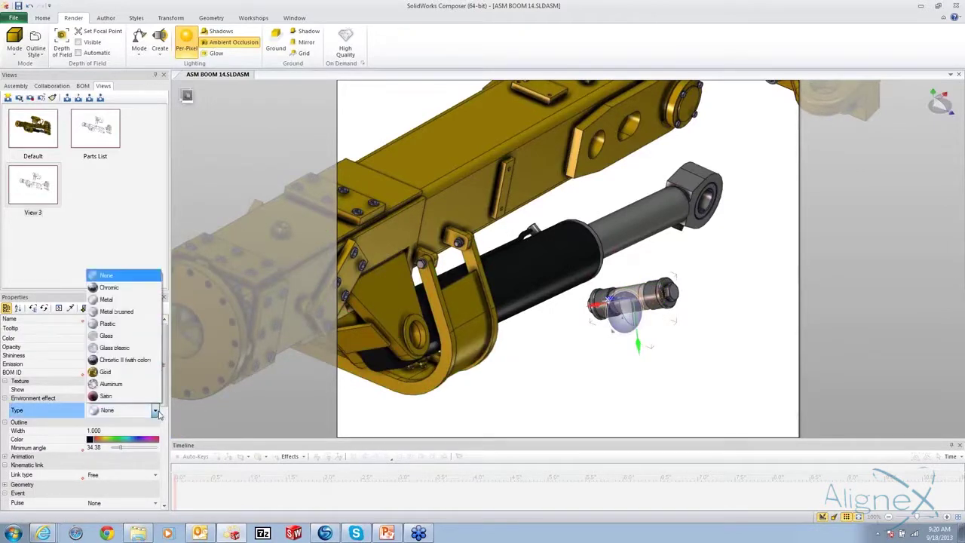
pyautogui.click(133, 291)
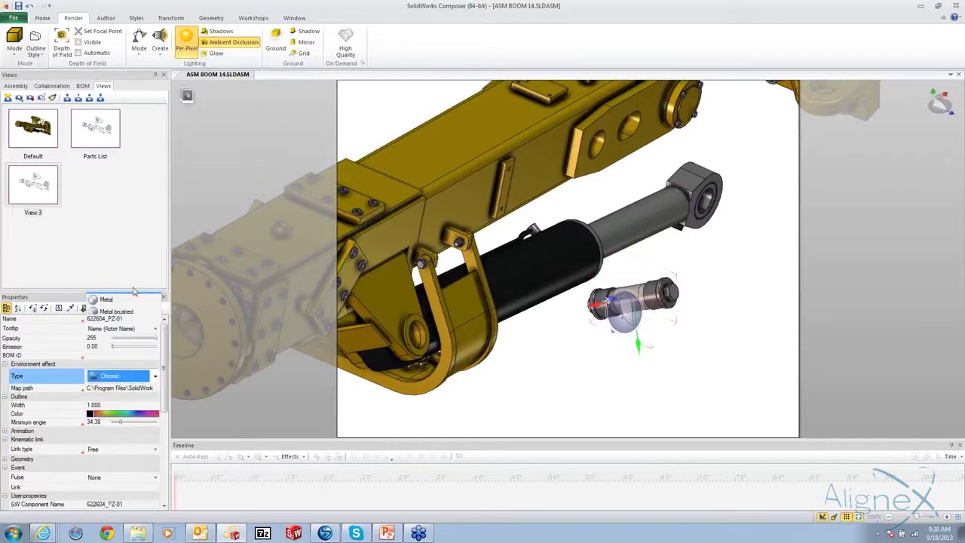
# Try the Gold environment effect on the sleeve, and settle on Aluminum
pyautogui.click(155, 375)
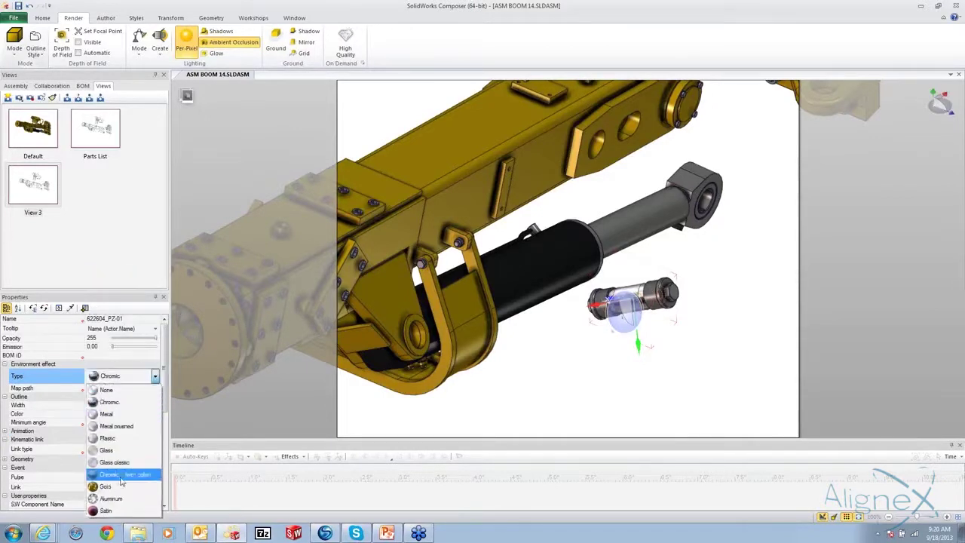
pyautogui.click(109, 486)
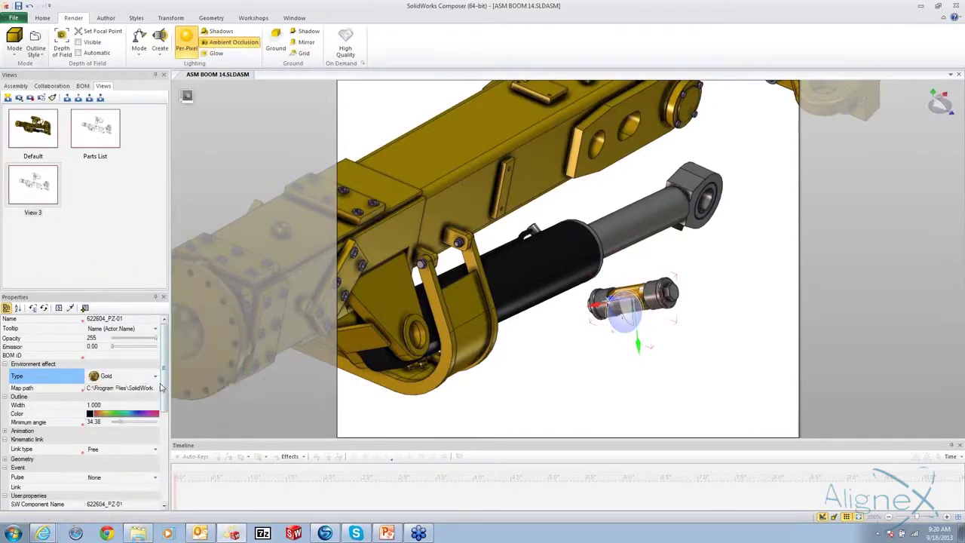
pyautogui.click(155, 376)
pyautogui.click(109, 499)
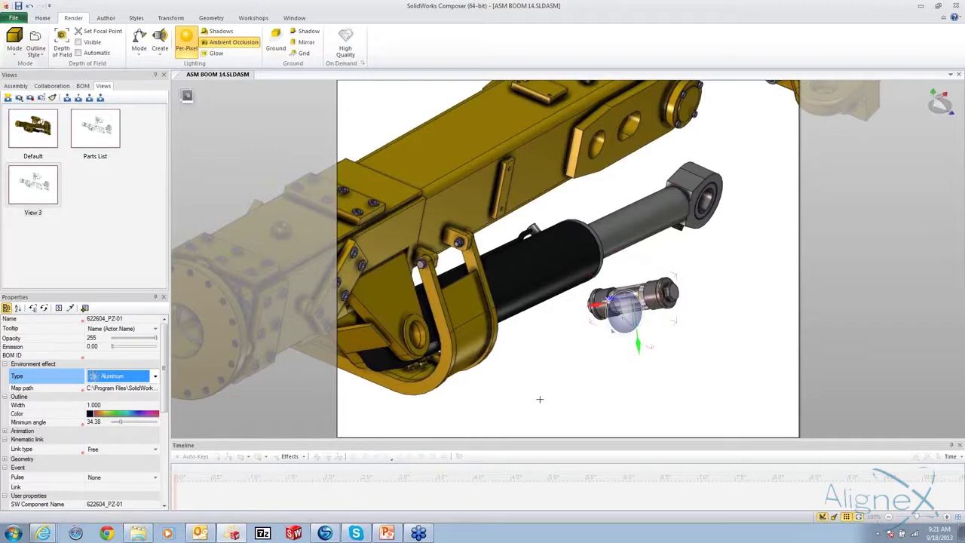
pyautogui.click(539, 399)
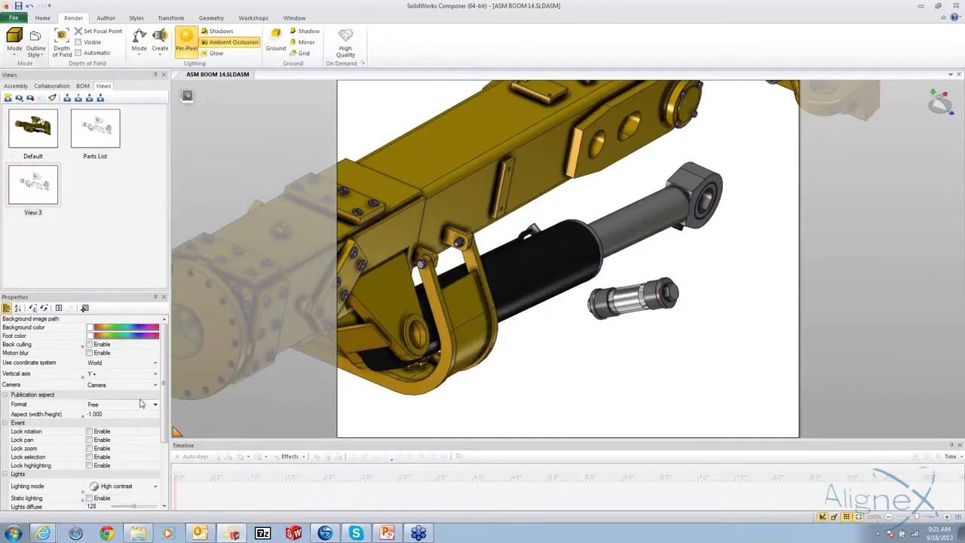
pyautogui.click(621, 309)
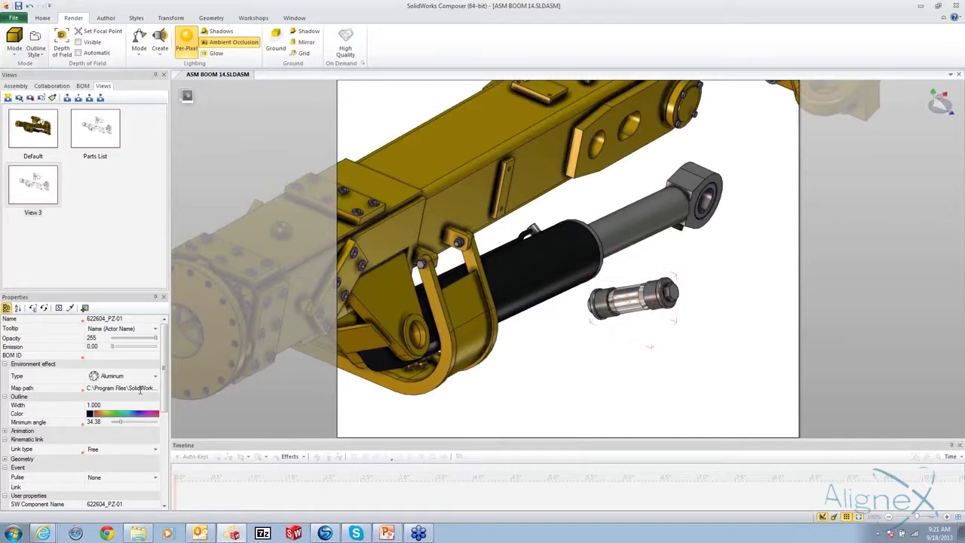
pyautogui.moveTo(955, 172)
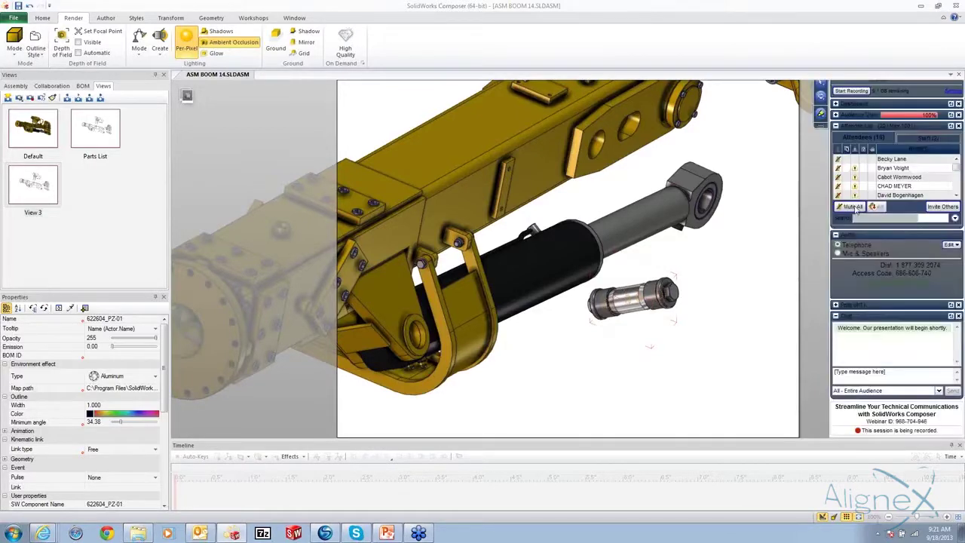
pyautogui.click(697, 277)
# Delete View 3 and return to the Parts List view without saving the current state as a new view
pyautogui.rightClick(50, 189)
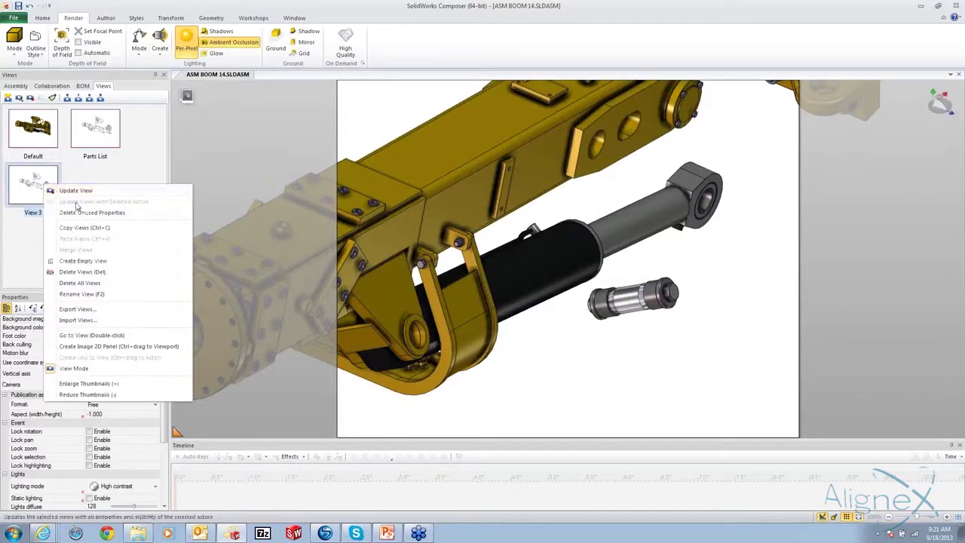
pyautogui.click(76, 272)
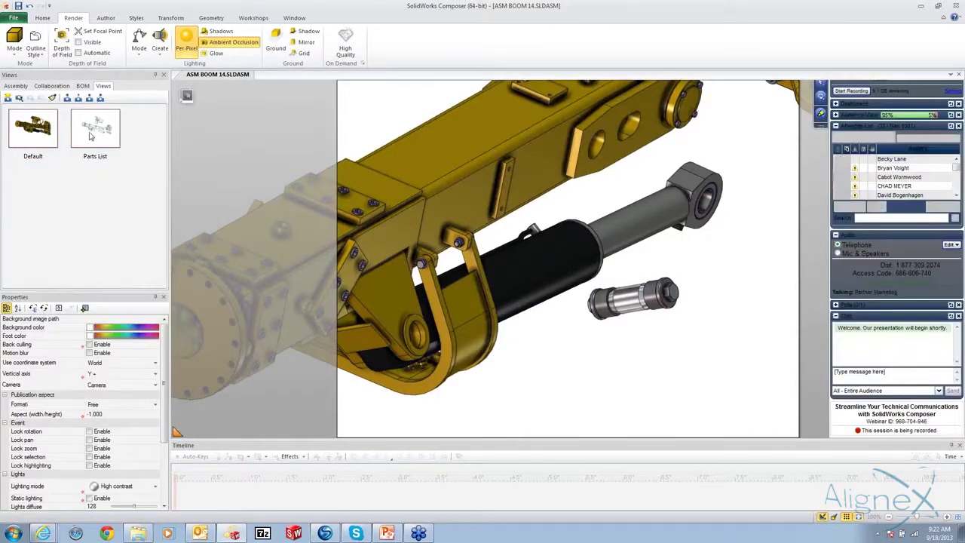
pyautogui.click(90, 134)
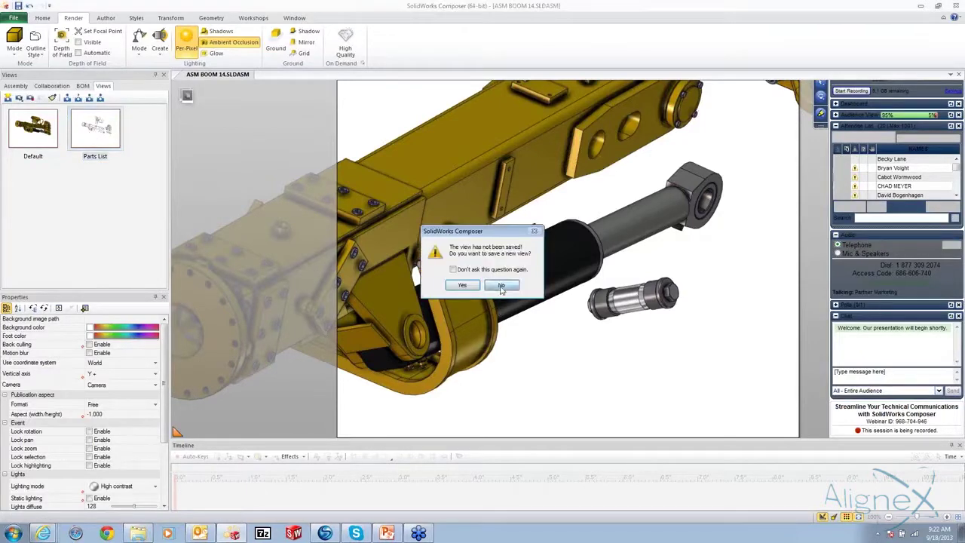
pyautogui.click(499, 284)
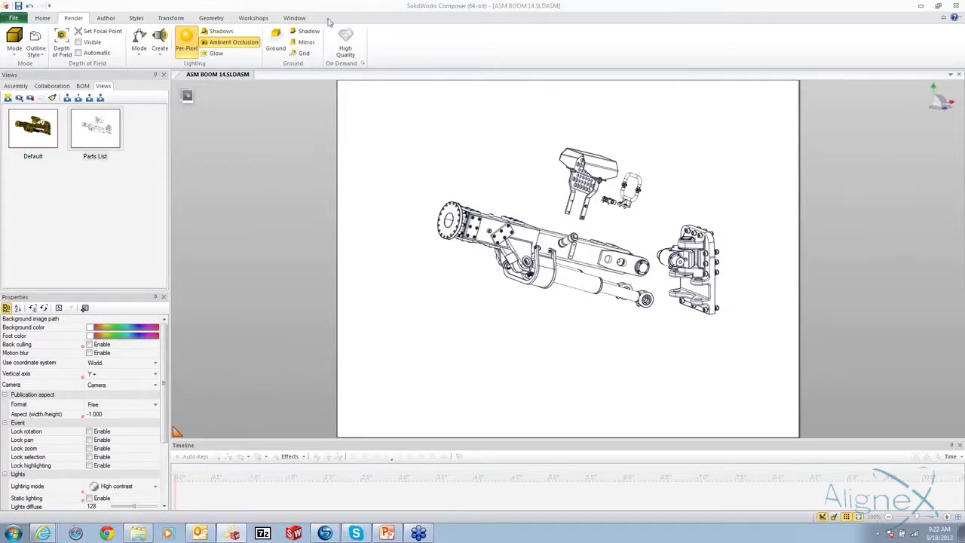
# Open the BOM workshop for the Parts List view
pyautogui.click(253, 18)
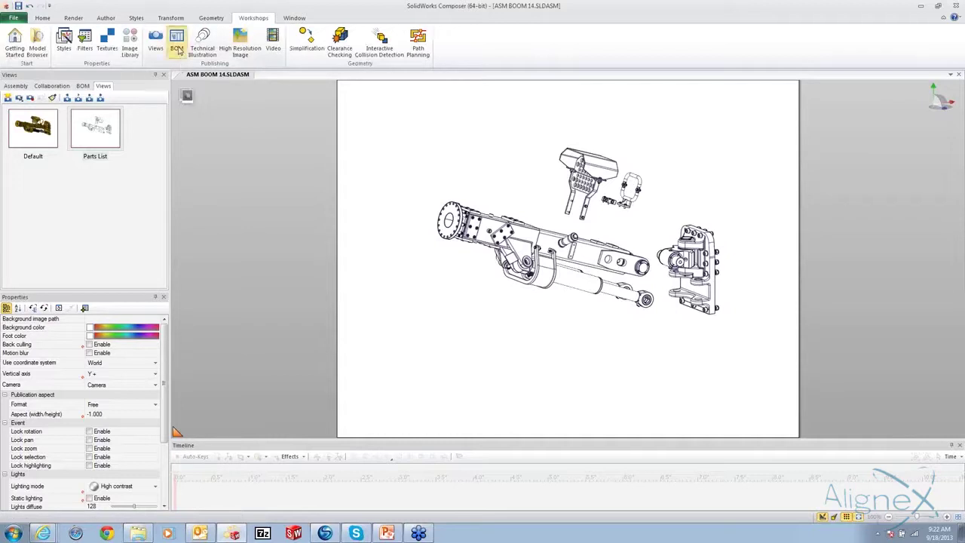
pyautogui.click(178, 48)
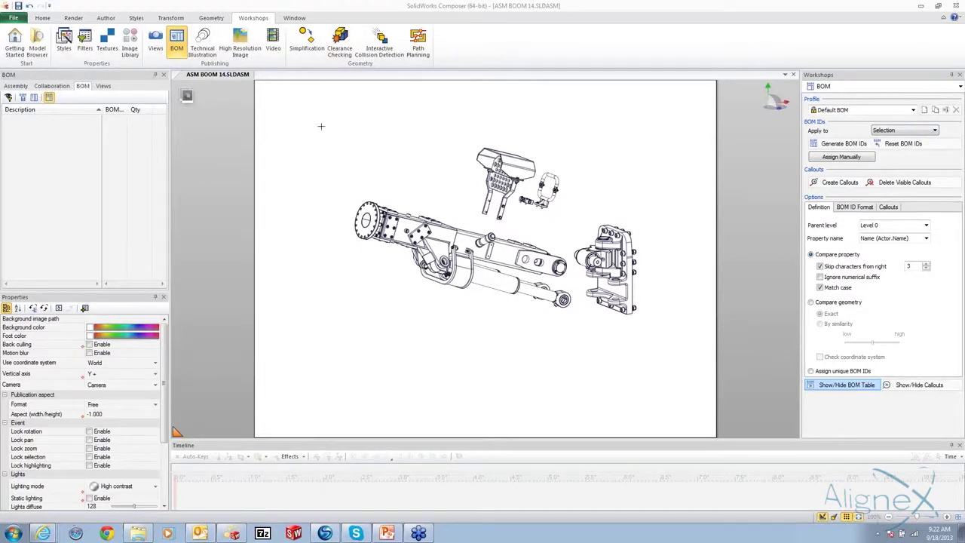
# Generate BOM IDs for every individual part of the exploded assembly and reset them
pyautogui.moveTo(320, 120); pyautogui.dragTo(679, 365)
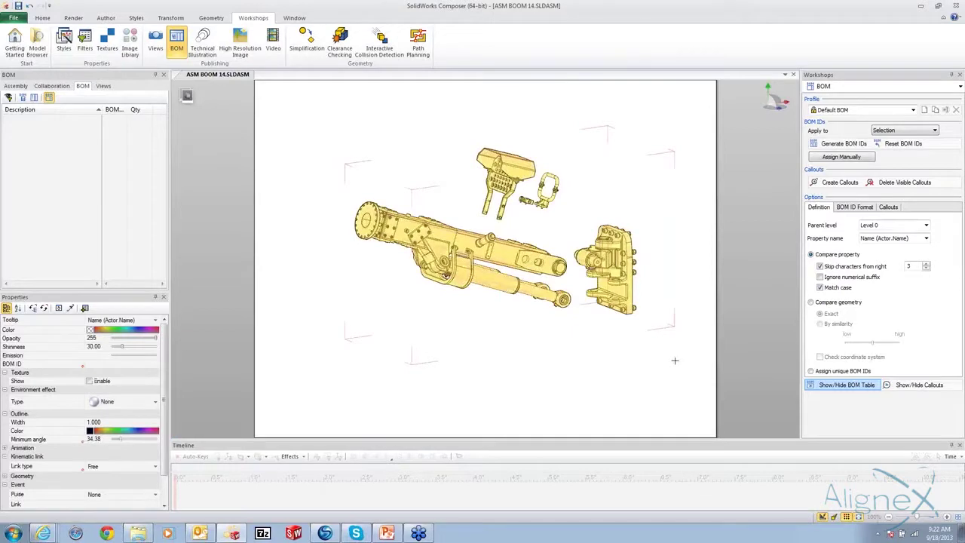
pyautogui.click(401, 140)
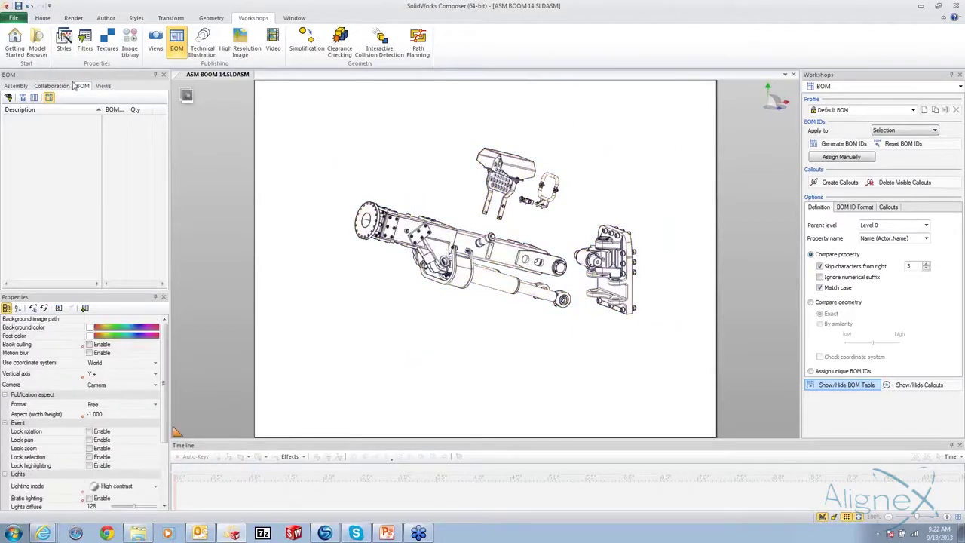
pyautogui.moveTo(327, 113); pyautogui.dragTo(678, 373)
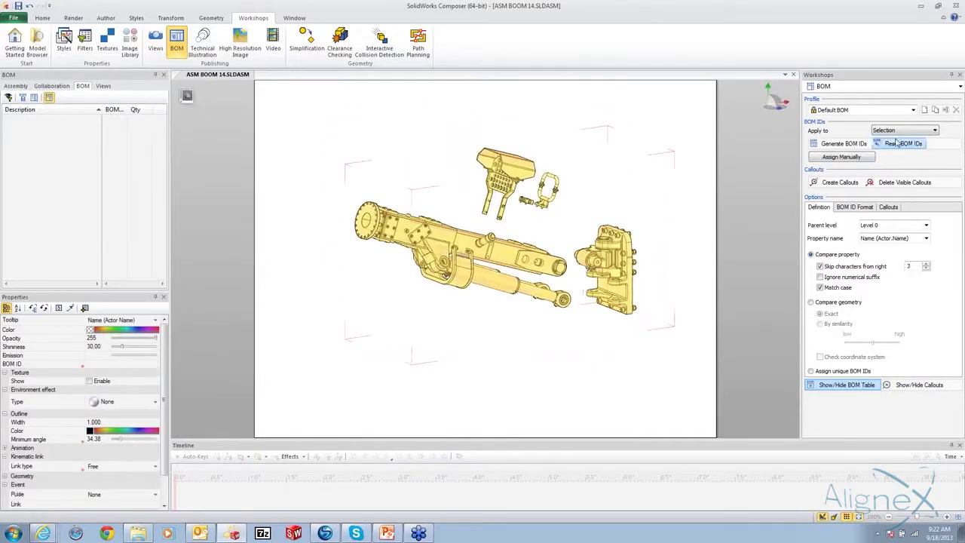
pyautogui.click(842, 144)
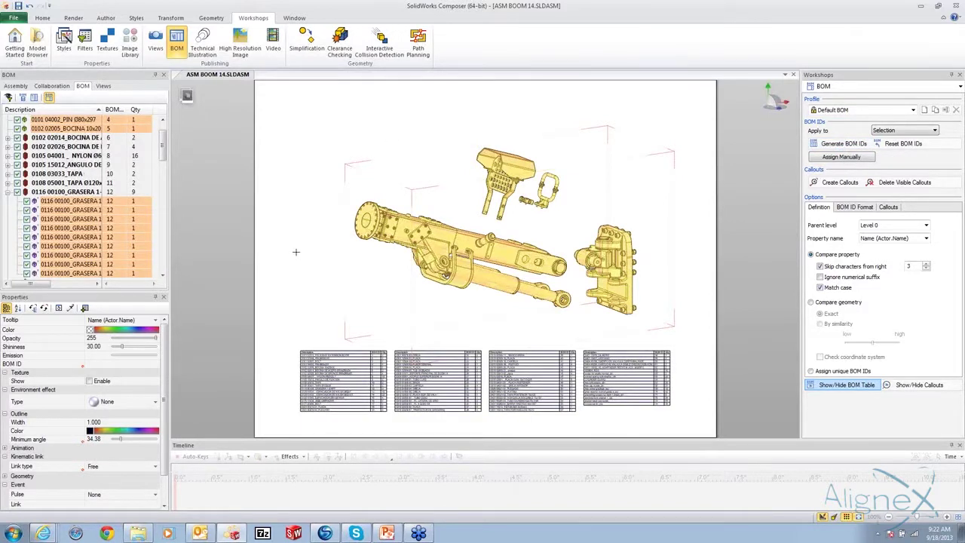
pyautogui.click(896, 150)
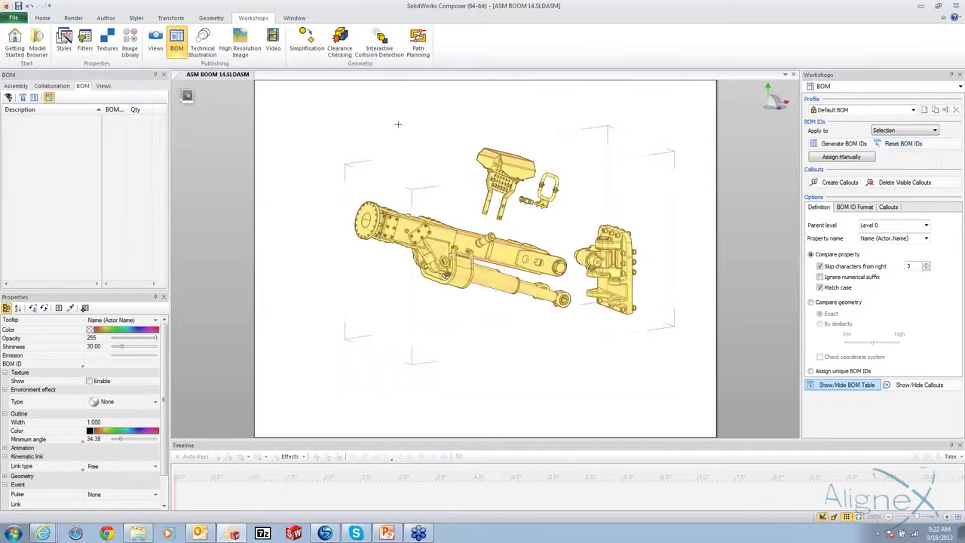
# Generate BOM IDs for all top-level subassemblies and parts of ASM BOOM 14, selecting them in the assembly tree
pyautogui.click(176, 431)
pyautogui.click(15, 85)
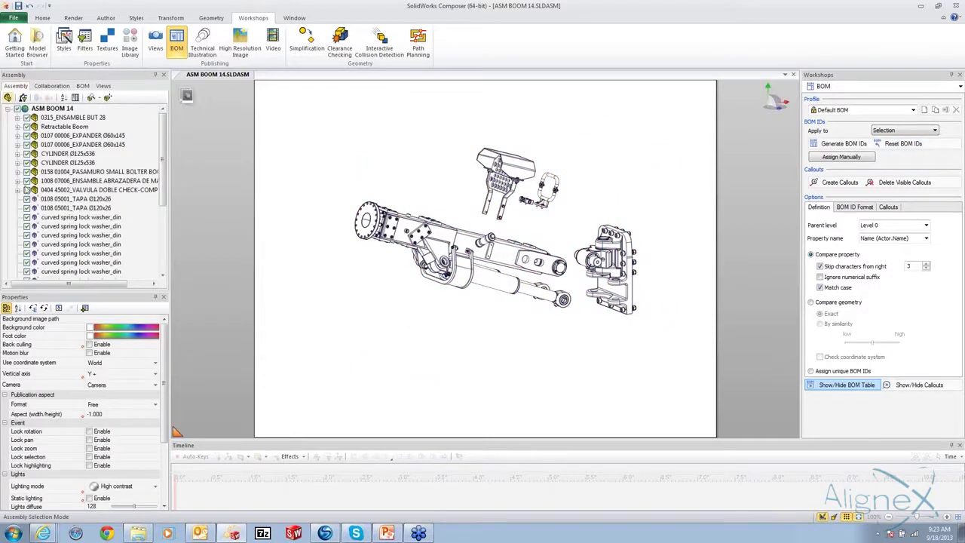
pyautogui.moveTo(160, 132); pyautogui.dragTo(167, 175)
pyautogui.click(80, 236)
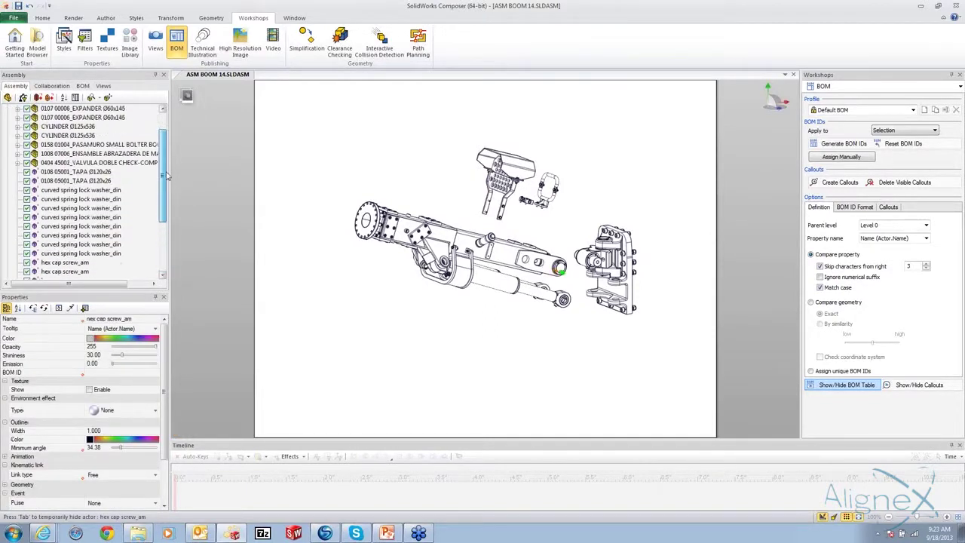
pyautogui.keyDown('shift'); pyautogui.click(60, 172); pyautogui.keyUp('shift')
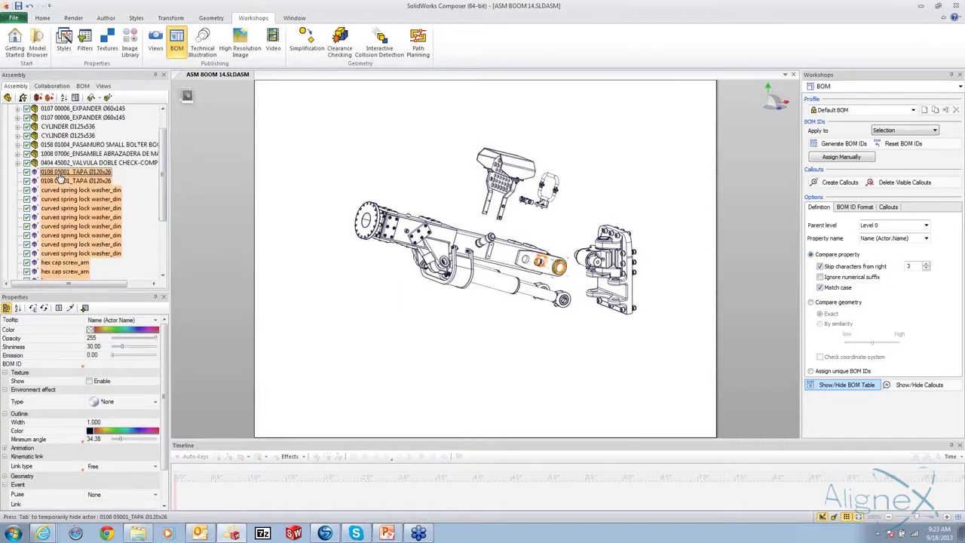
pyautogui.moveTo(60, 175); pyautogui.dragTo(160, 109)
pyautogui.click(161, 110)
pyautogui.click(161, 109)
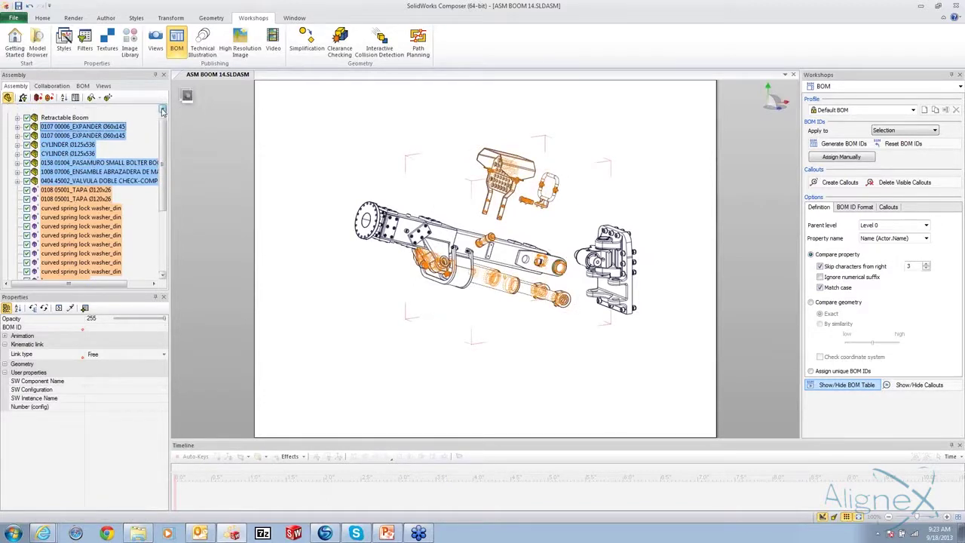
pyautogui.click(161, 109)
pyautogui.moveTo(72, 126); pyautogui.dragTo(68, 118)
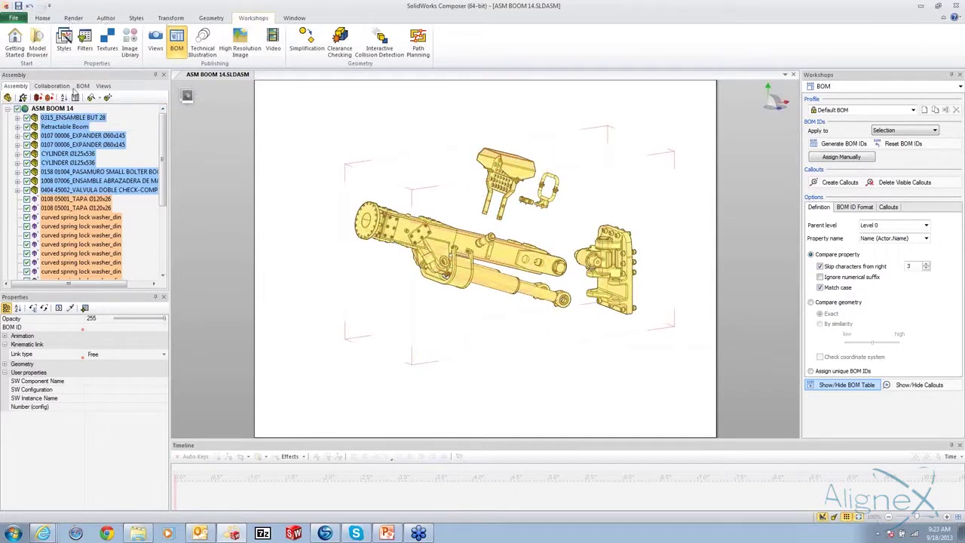
pyautogui.click(83, 85)
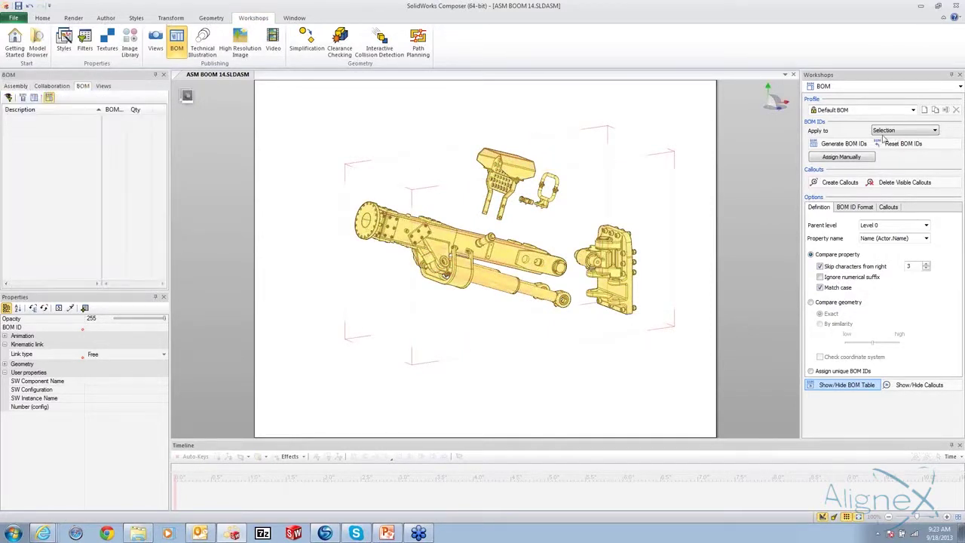
pyautogui.click(845, 143)
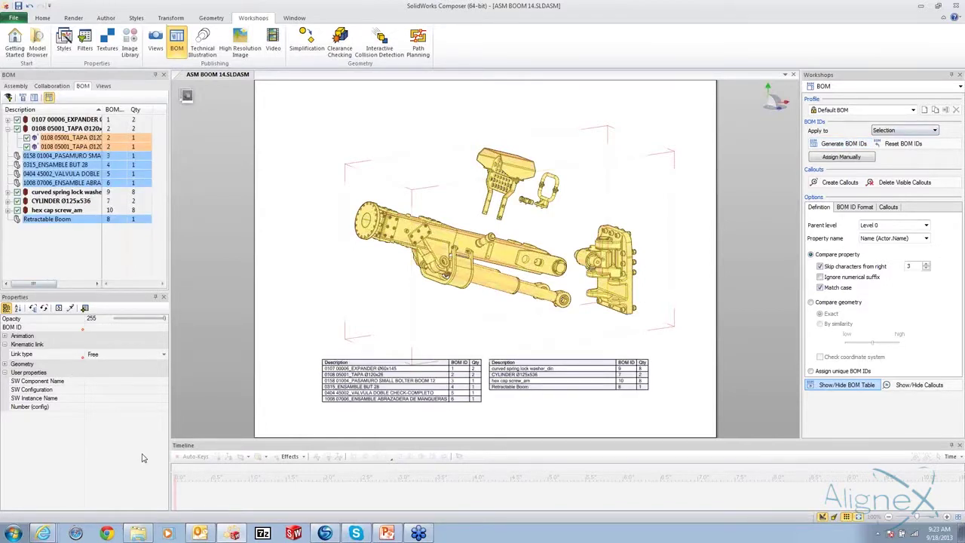
# Add the Number (config) meta-property to the displayed columns of the BOM table
pyautogui.click(34, 98)
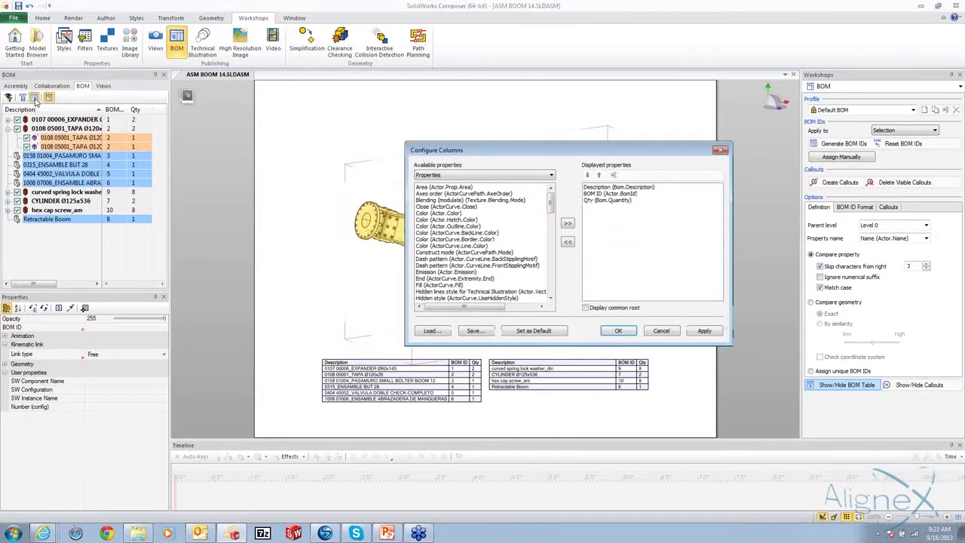
pyautogui.moveTo(486, 154); pyautogui.dragTo(334, 99)
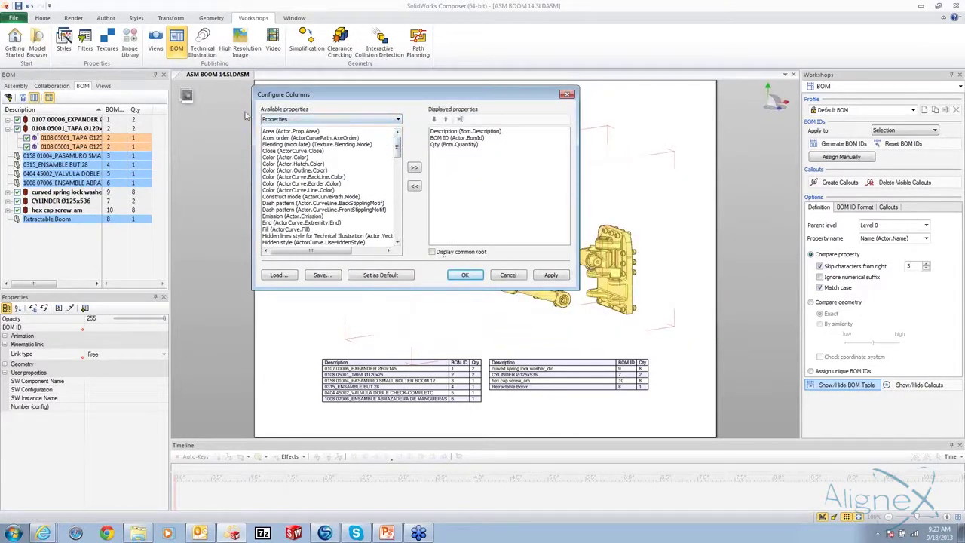
pyautogui.moveTo(399, 137)
pyautogui.mouseDown()
pyautogui.moveTo(401, 218)
pyautogui.moveTo(399, 139)
pyautogui.mouseUp()
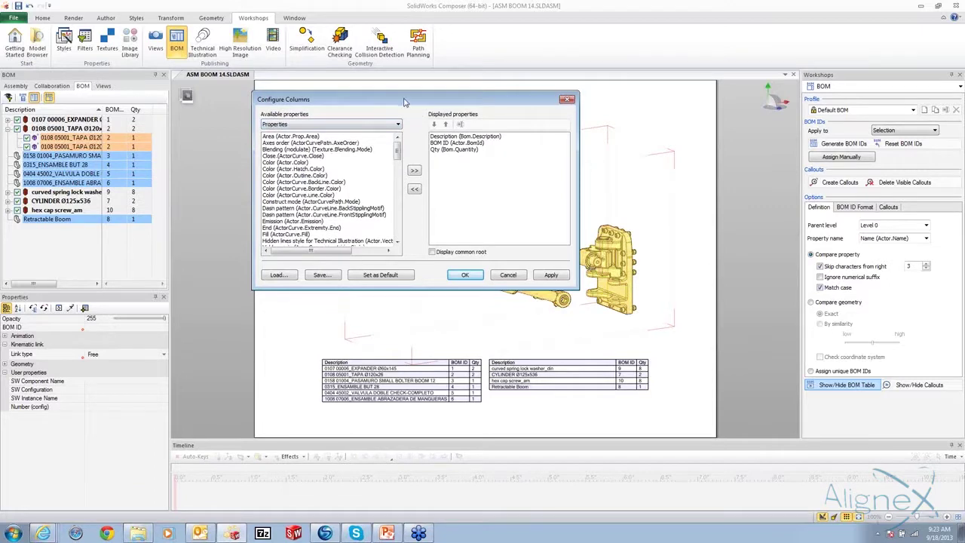
pyautogui.moveTo(407, 100); pyautogui.dragTo(469, 139)
pyautogui.click(392, 164)
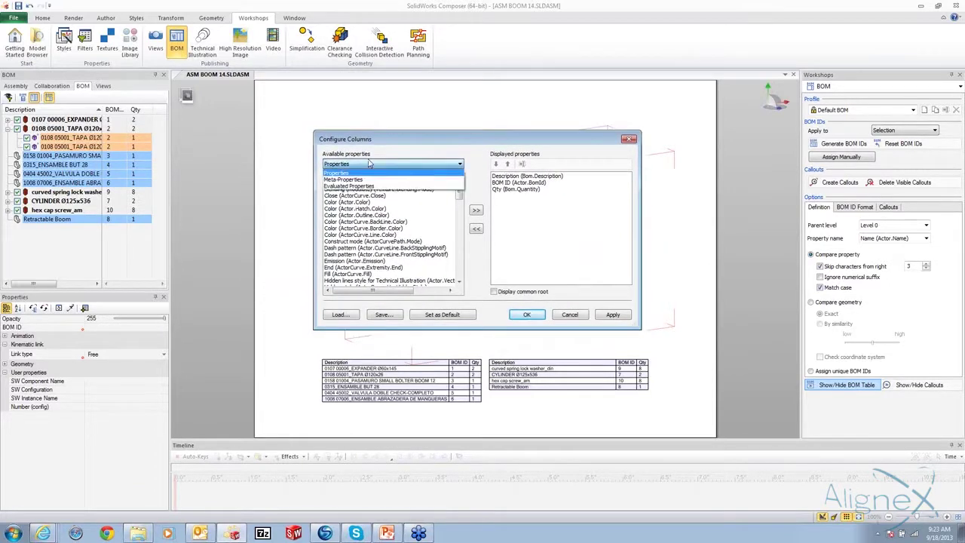
pyautogui.click(343, 181)
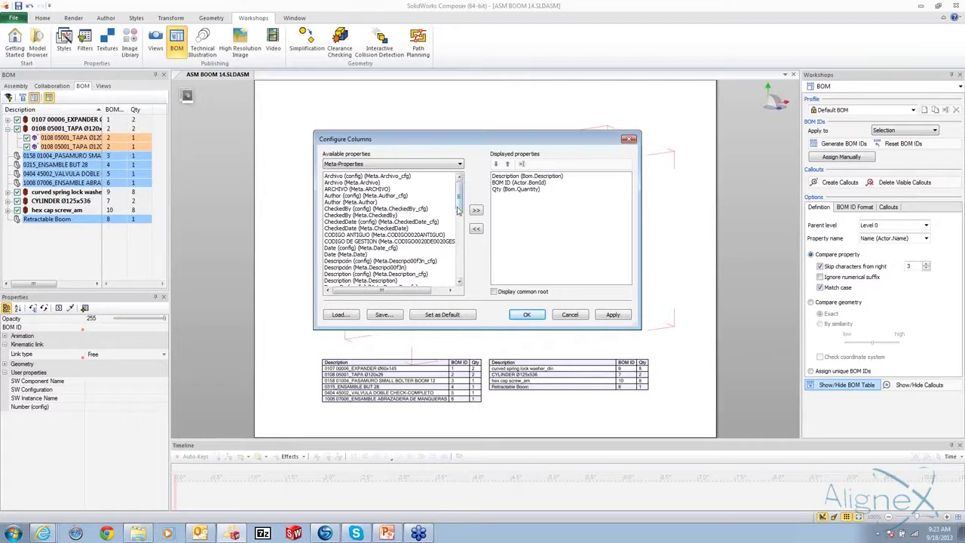
pyautogui.scroll(-3, 460, 211)
pyautogui.moveTo(460, 218); pyautogui.dragTo(460, 246)
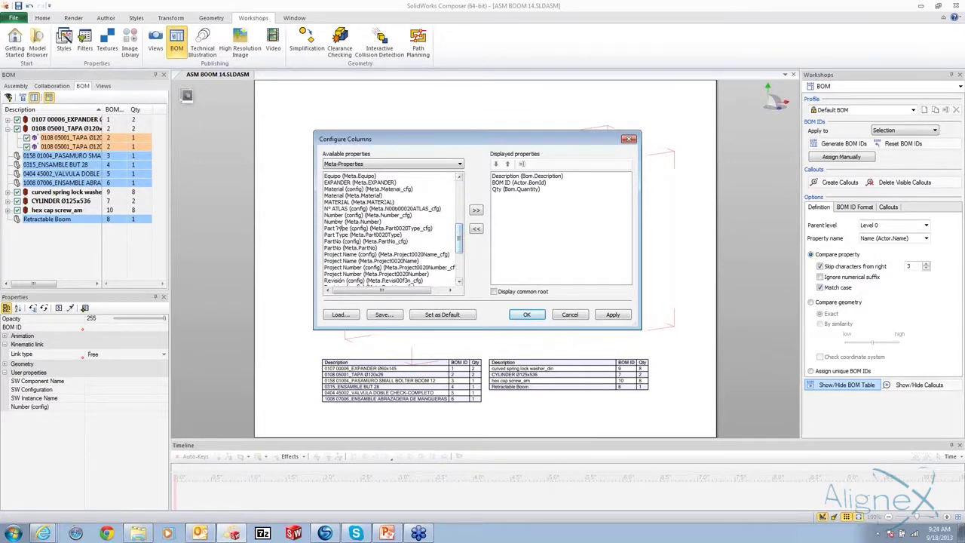
pyautogui.click(334, 216)
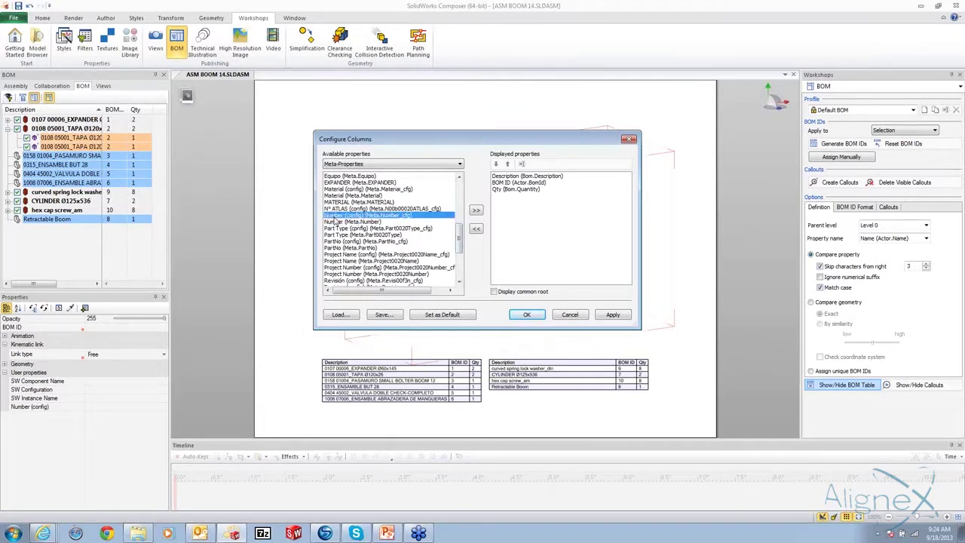
pyautogui.click(475, 211)
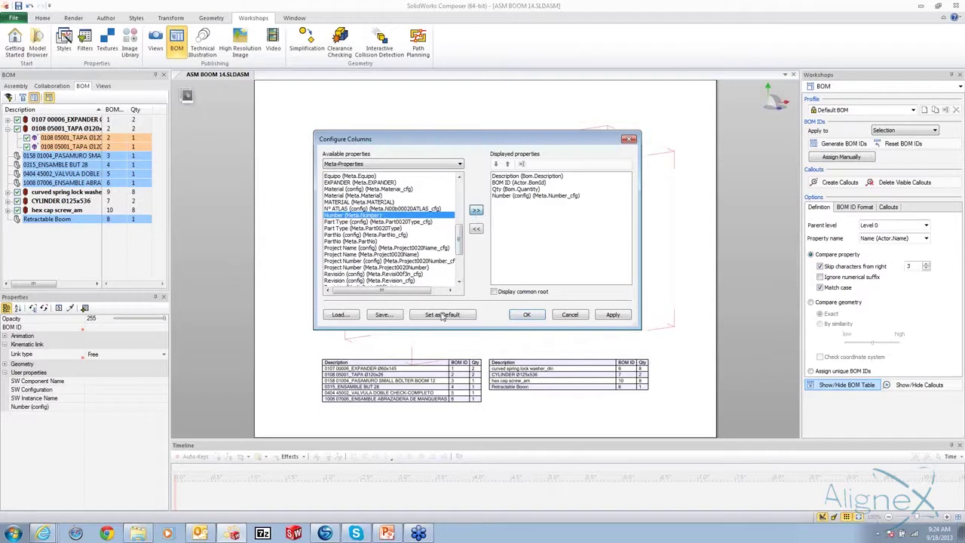
# Rename the added Number (config) column as Part Number
pyautogui.click(505, 196)
pyautogui.click(521, 165)
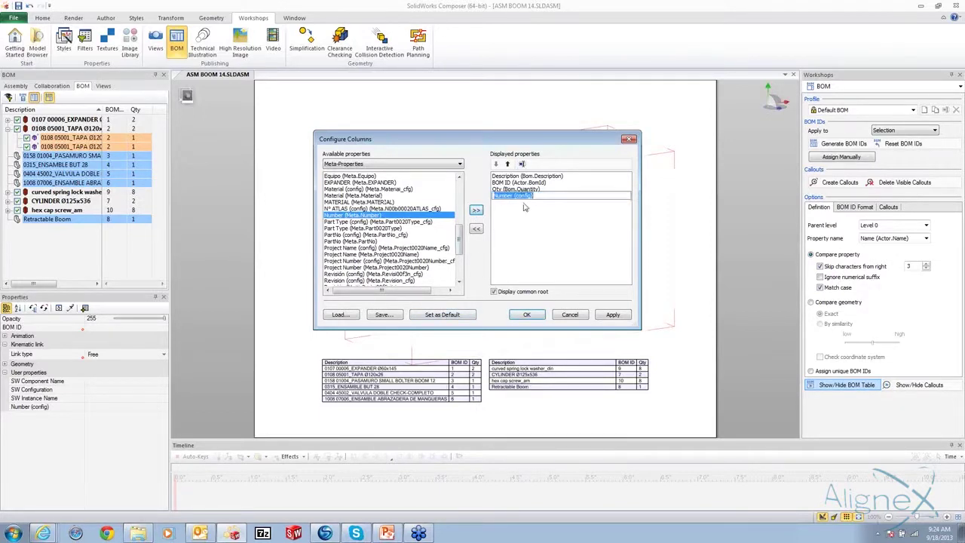
pyautogui.write('Part')
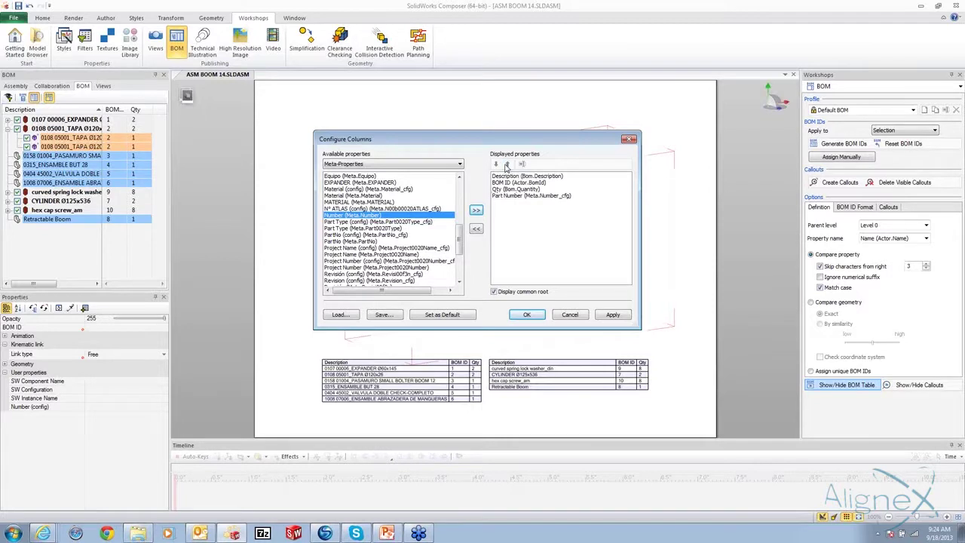
# Reorder the BOM columns to Part Number, BOM ID, Description and Qty, and apply the column configuration
pyautogui.click(505, 205)
pyautogui.click(507, 163)
pyautogui.click(507, 163)
pyautogui.click(507, 176)
pyautogui.click(495, 164)
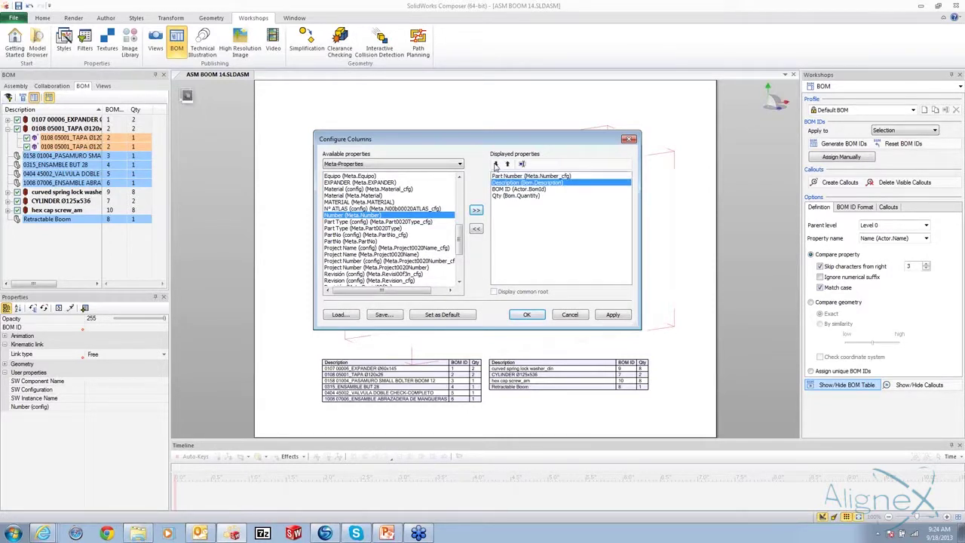
pyautogui.click(495, 164)
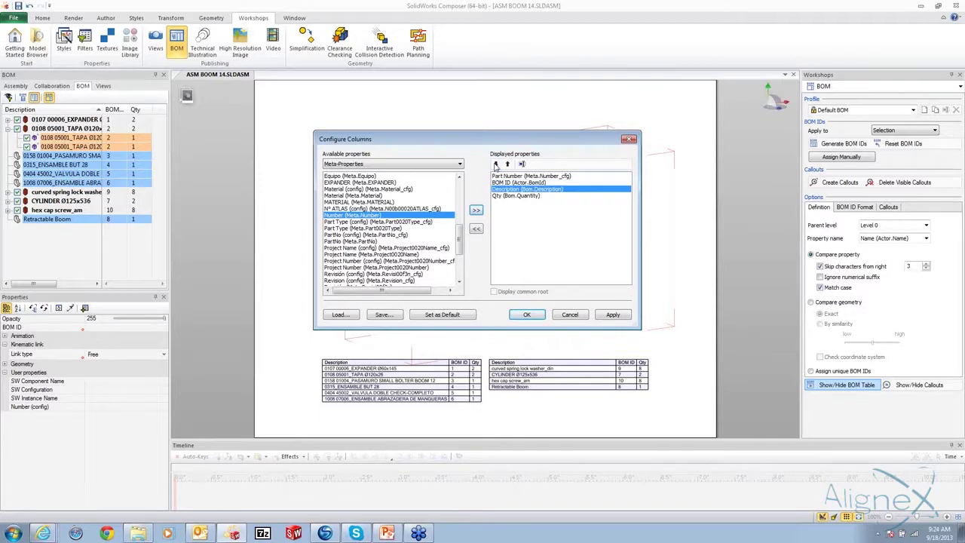
pyautogui.click(613, 314)
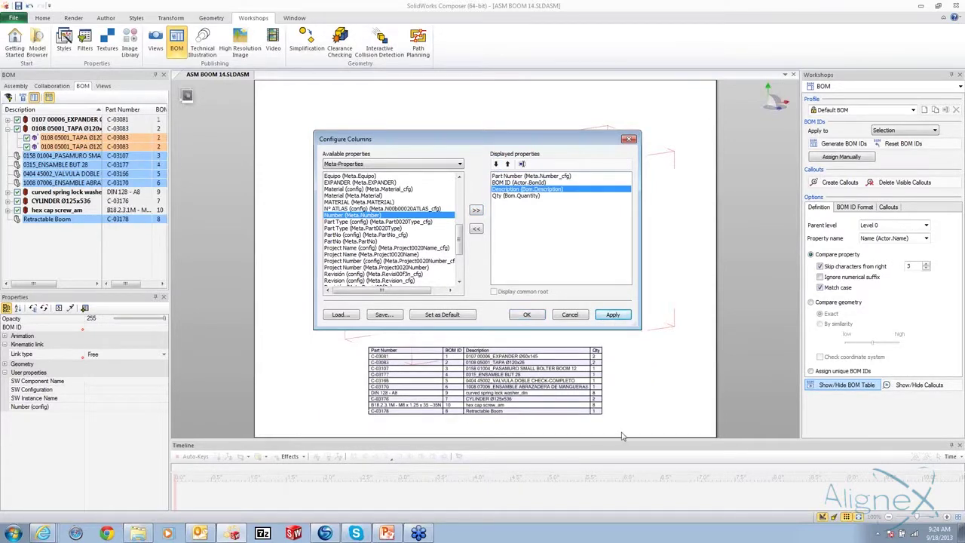
pyautogui.click(525, 315)
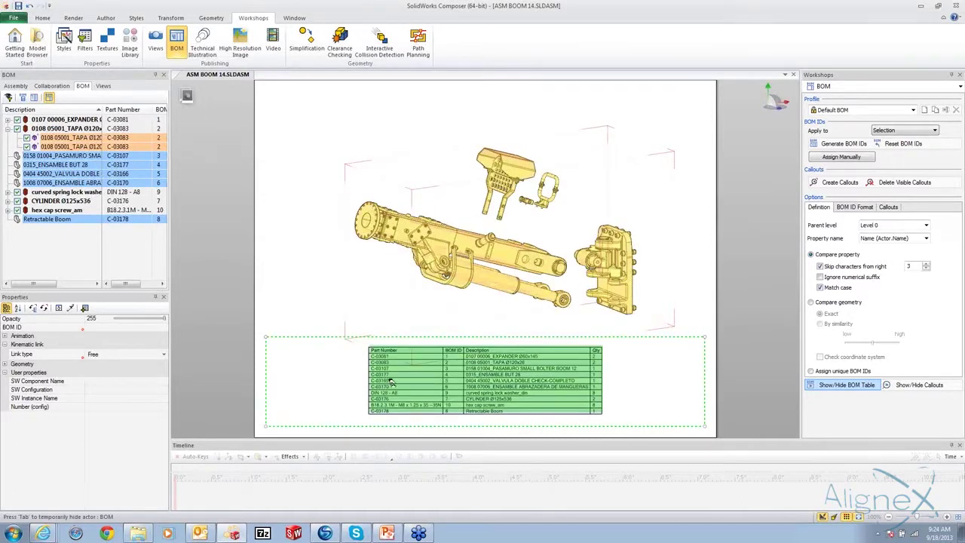
# Enable model highlighting for the BOM table on the page and disable its filter on visible callouts
pyautogui.click(407, 382)
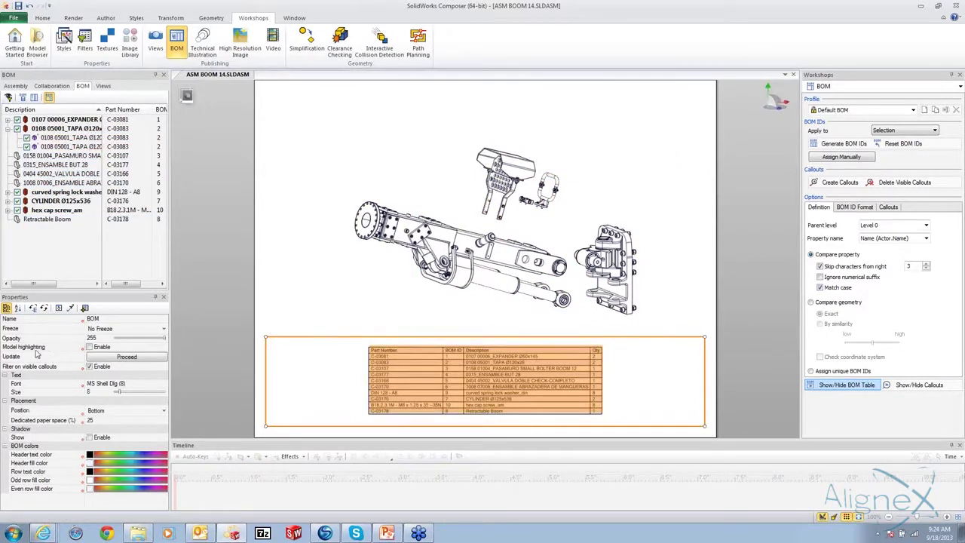
pyautogui.click(87, 348)
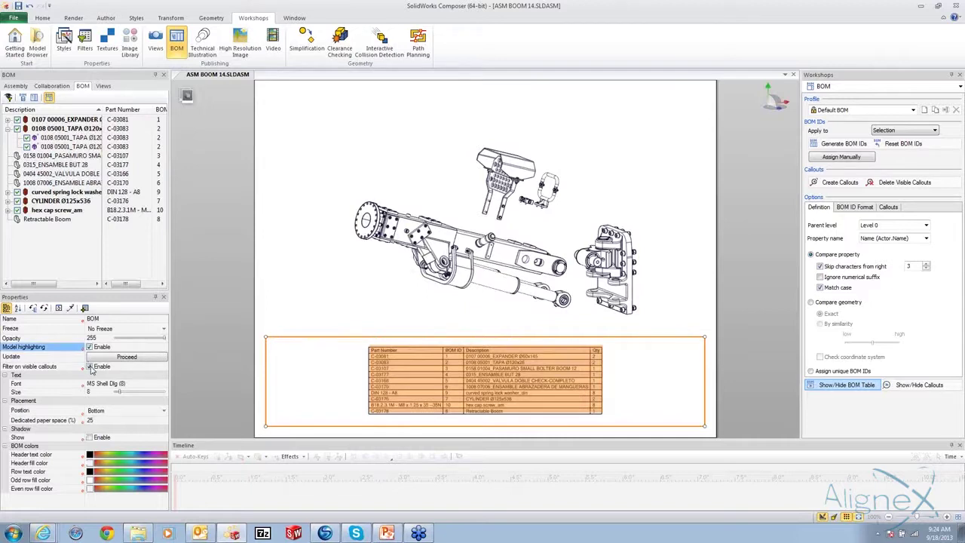
pyautogui.click(90, 367)
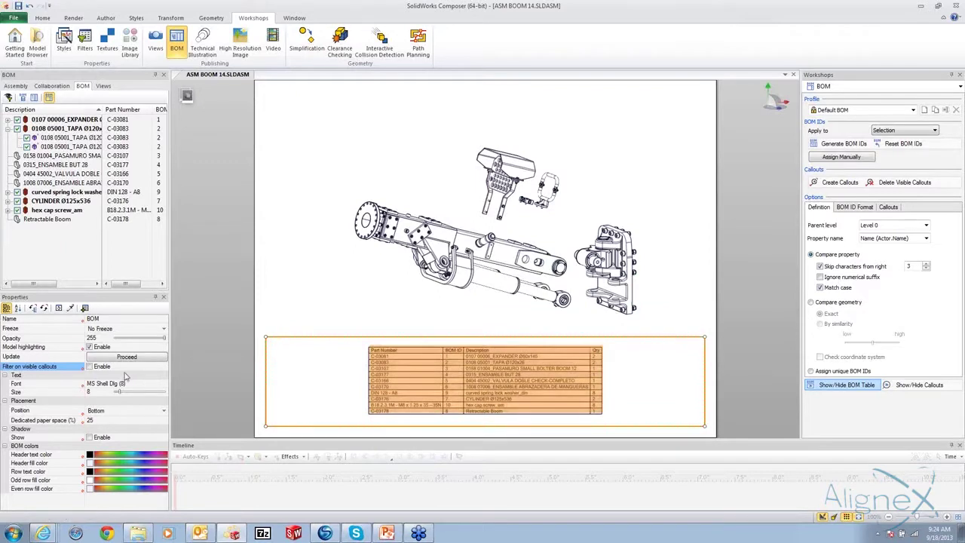
# Try the Top and Left placement positions for the BOM table on the page
pyautogui.click(120, 410)
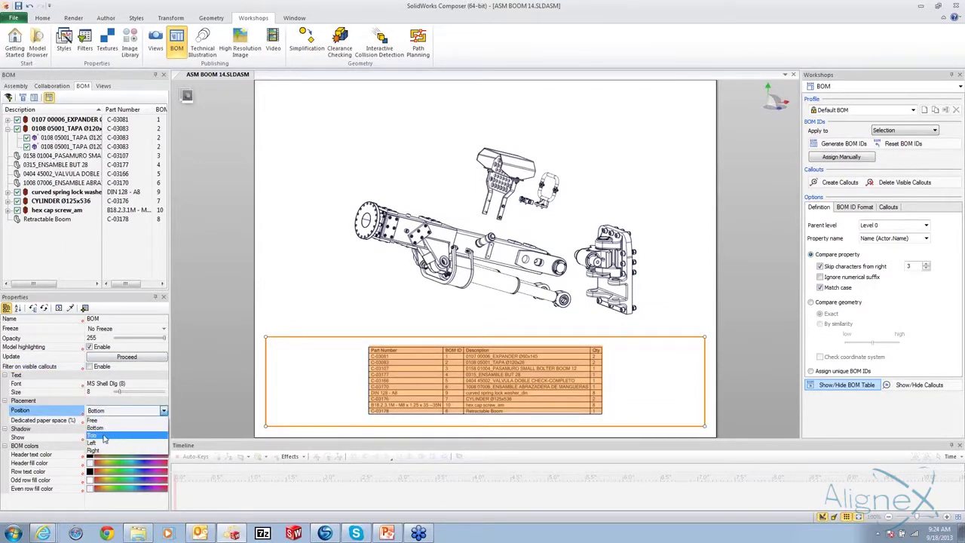
pyautogui.click(104, 436)
pyautogui.click(113, 410)
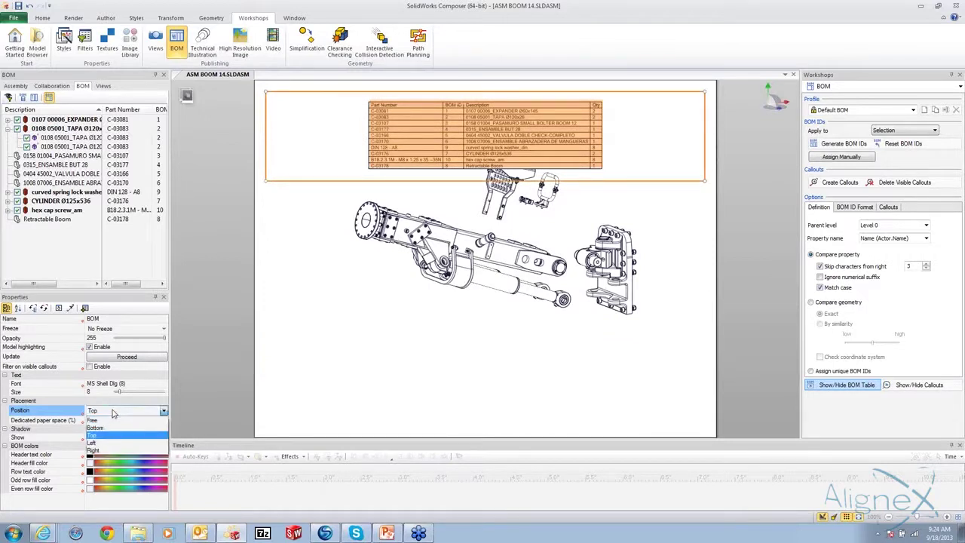
pyautogui.click(97, 443)
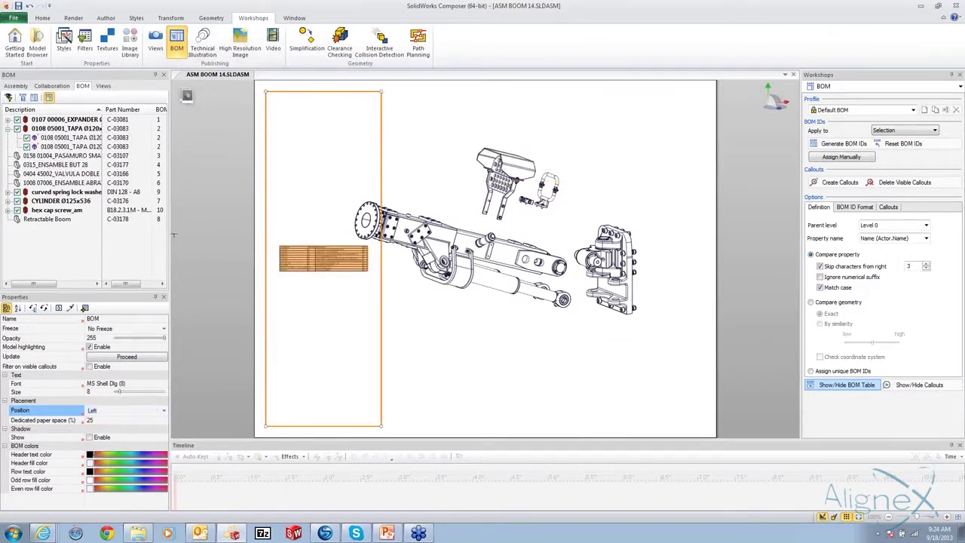
# Set the BOM table's position to Free, resize its frame to about 165 by 100, and move it to the page's lower-left area
pyautogui.click(98, 411)
pyautogui.click(98, 411)
pyautogui.click(98, 420)
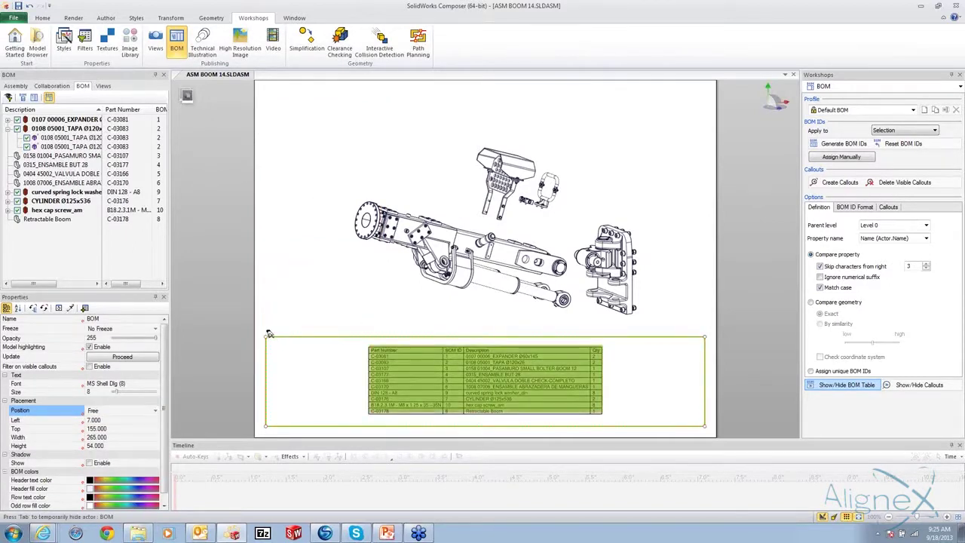
pyautogui.moveTo(264, 336); pyautogui.dragTo(346, 252)
pyautogui.moveTo(452, 331); pyautogui.dragTo(354, 307)
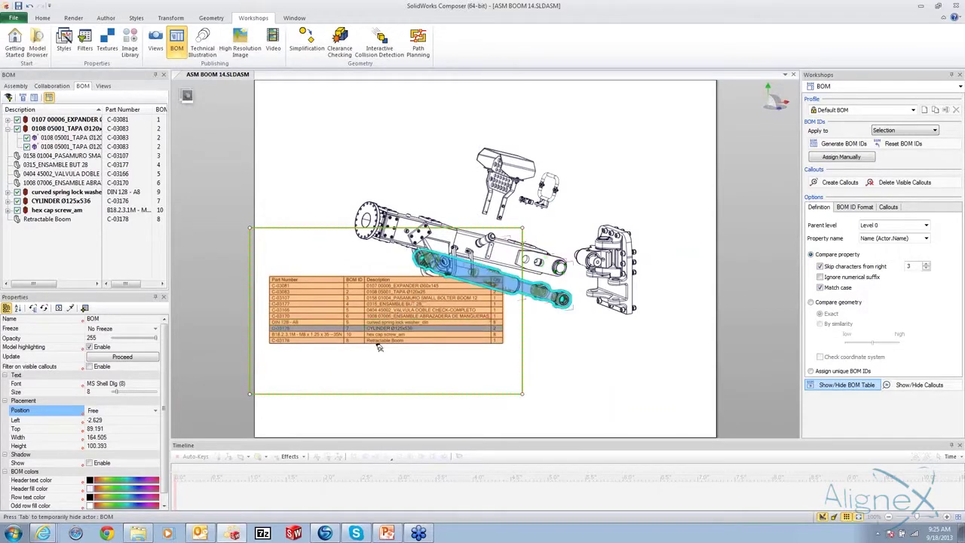
pyautogui.moveTo(370, 351); pyautogui.dragTo(364, 378)
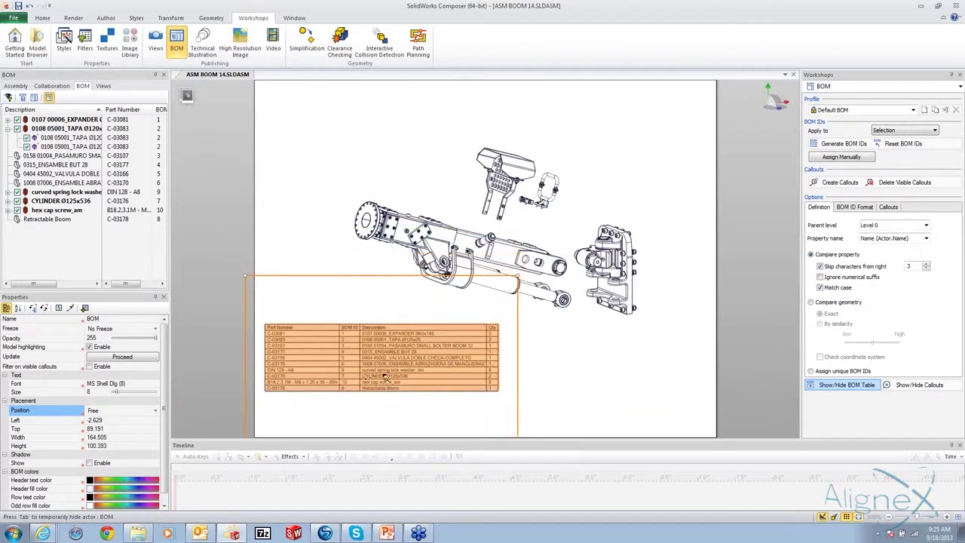
pyautogui.click(612, 387)
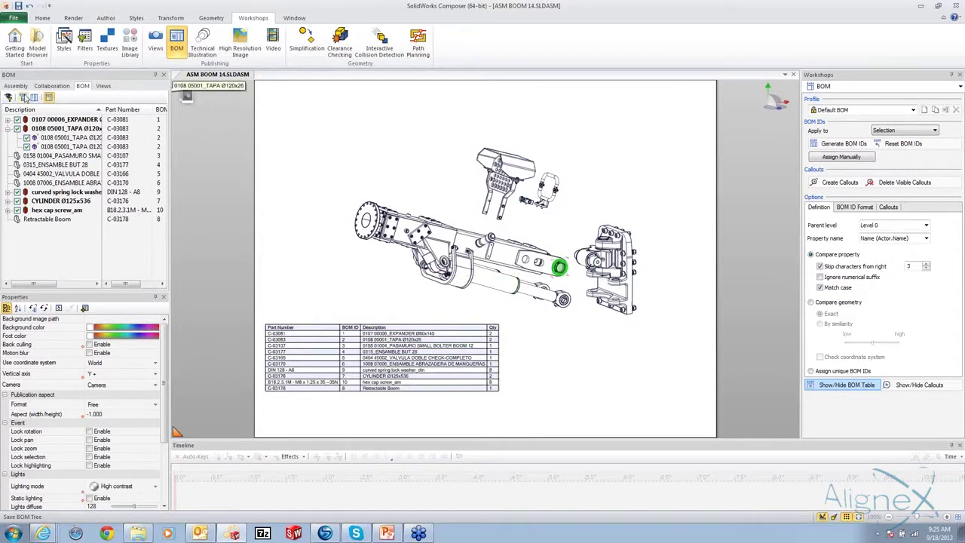
# Move the BOM ID column ahead of Part Number in the BOM column configuration and apply it
pyautogui.click(45, 100)
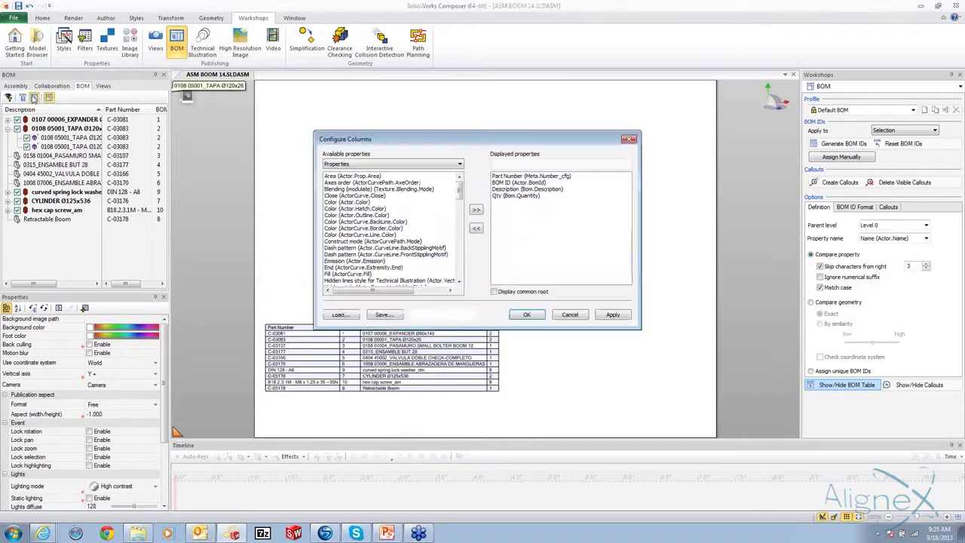
pyautogui.click(518, 183)
pyautogui.click(495, 163)
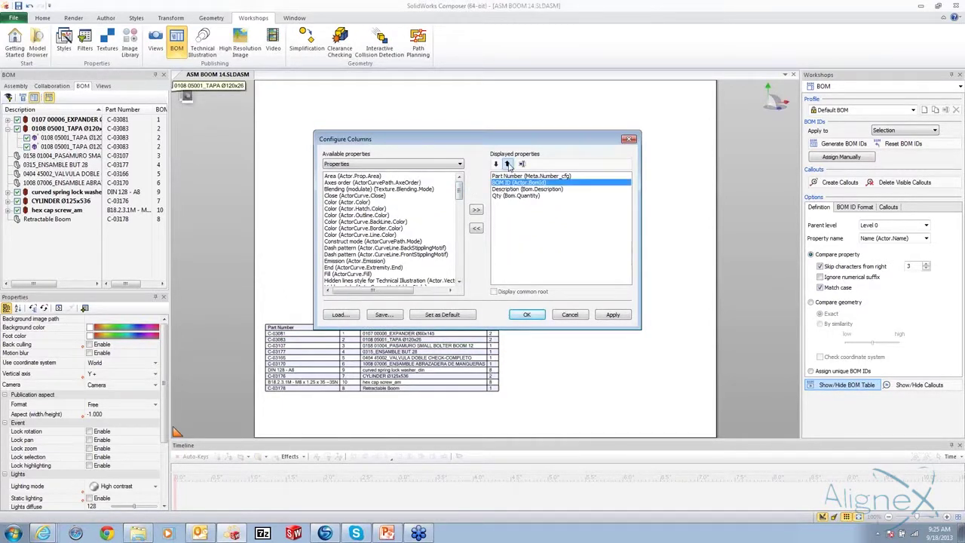
pyautogui.click(614, 315)
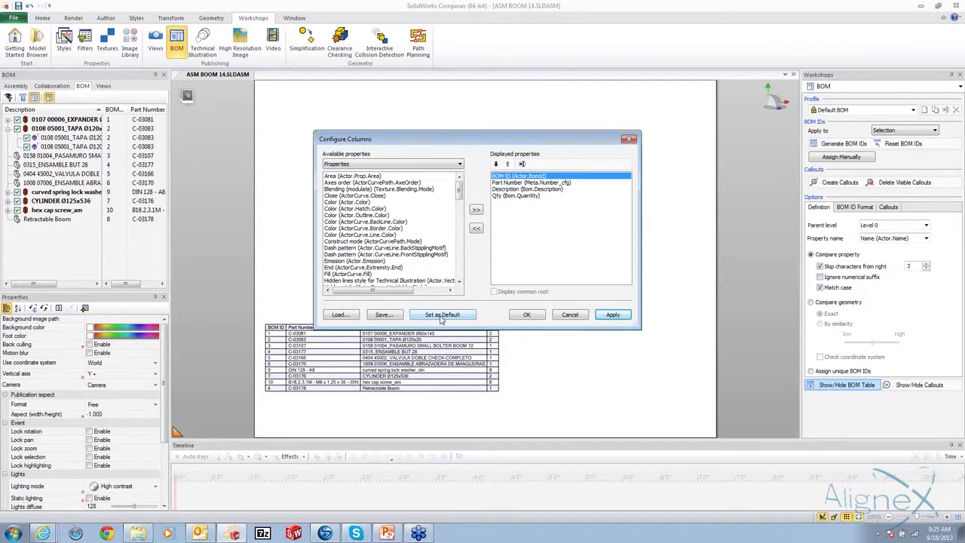
pyautogui.click(528, 315)
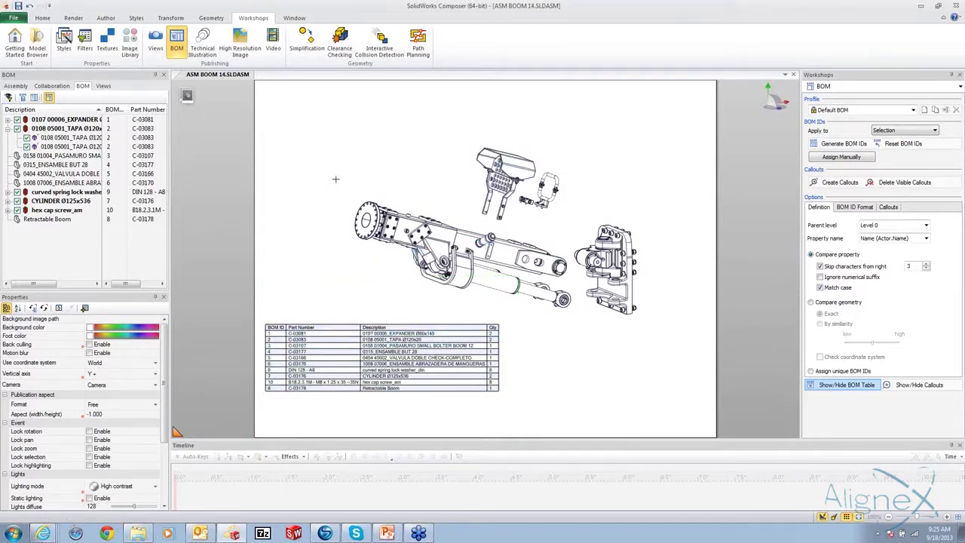
# Create callouts for all BOM items from 0107 00006_EXPANDER through Retractable Boom
pyautogui.click(49, 119)
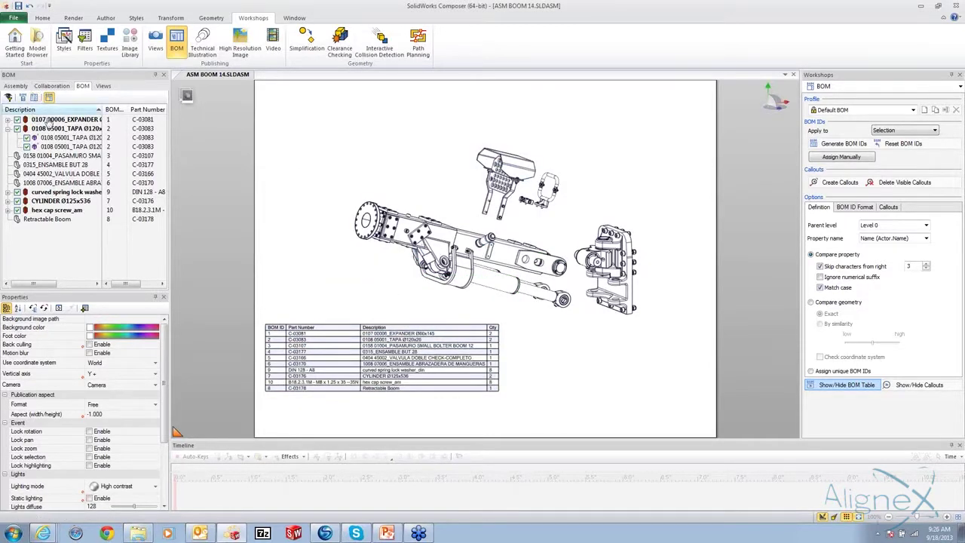
pyautogui.keyDown('shift'); pyautogui.click(49, 219); pyautogui.keyUp('shift')
pyautogui.click(840, 182)
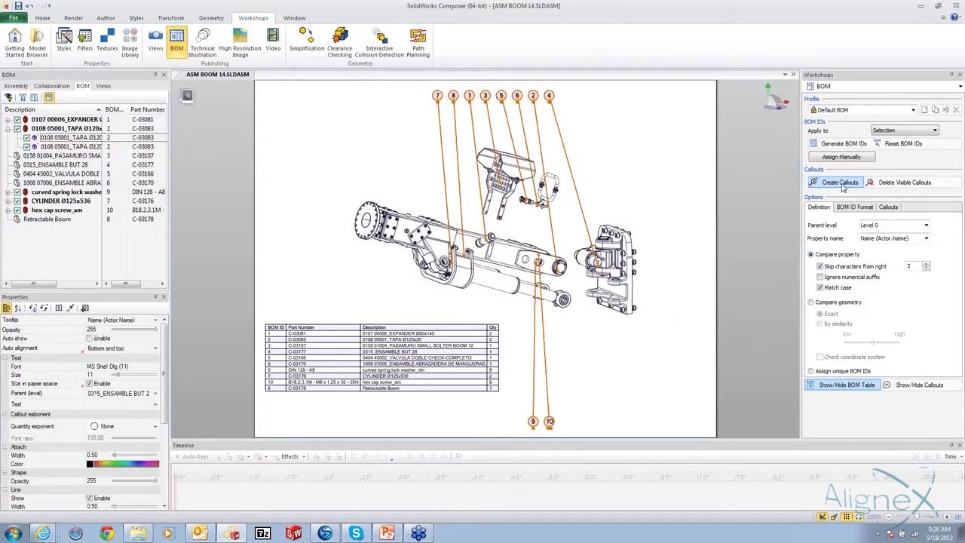
# Try the Perimetric and Rectangle auto alignments on the callouts, rotating the model slightly in between
pyautogui.click(111, 349)
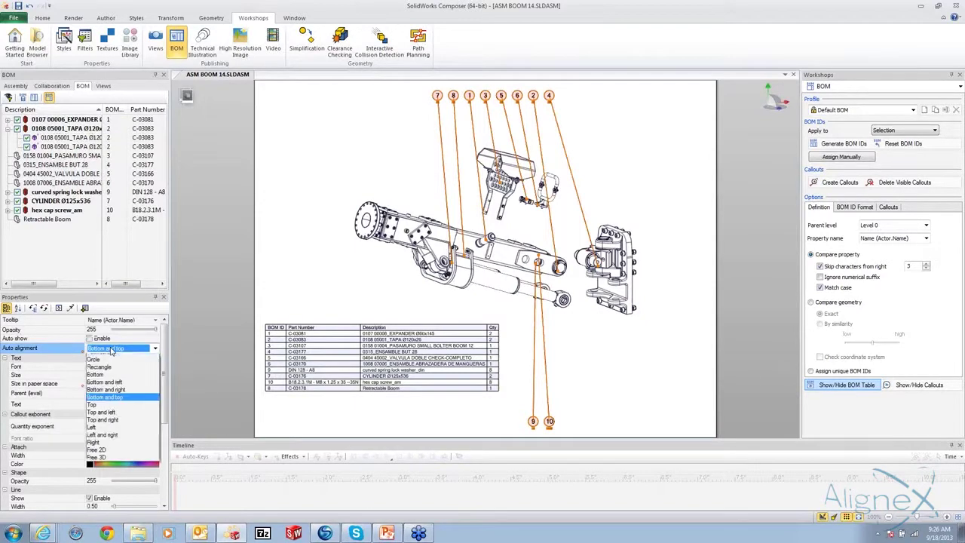
pyautogui.click(106, 362)
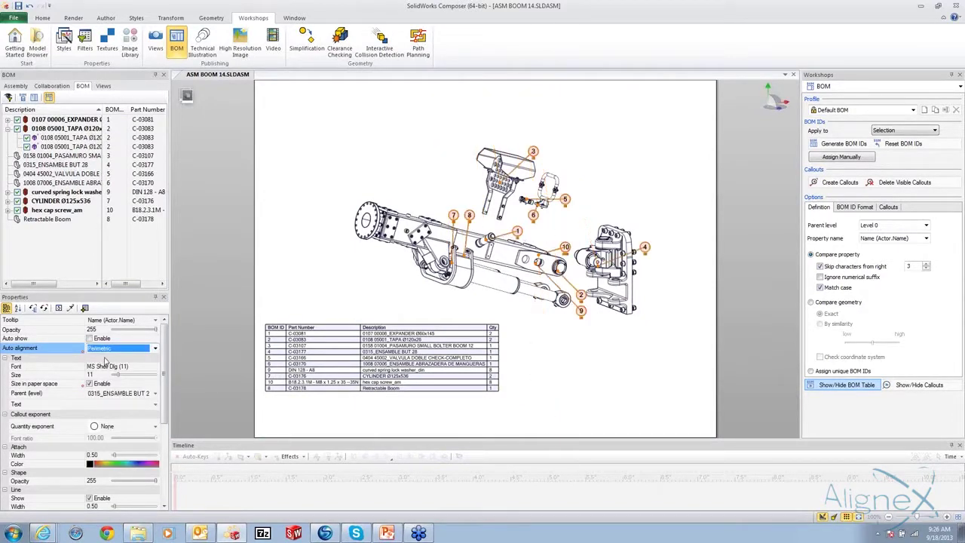
pyautogui.moveTo(387, 183)
pyautogui.mouseDown()
pyautogui.moveTo(406, 186)
pyautogui.moveTo(396, 190)
pyautogui.mouseUp()
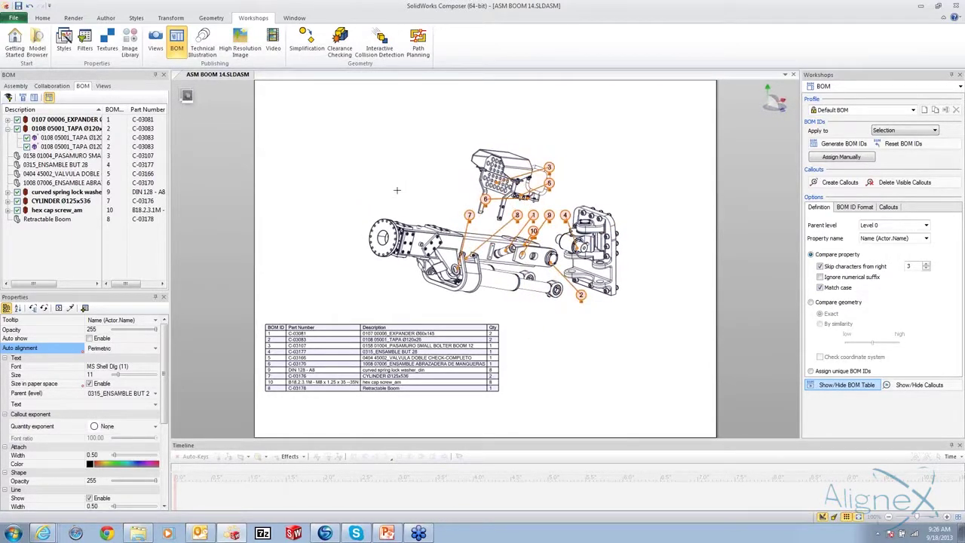
pyautogui.click(155, 347)
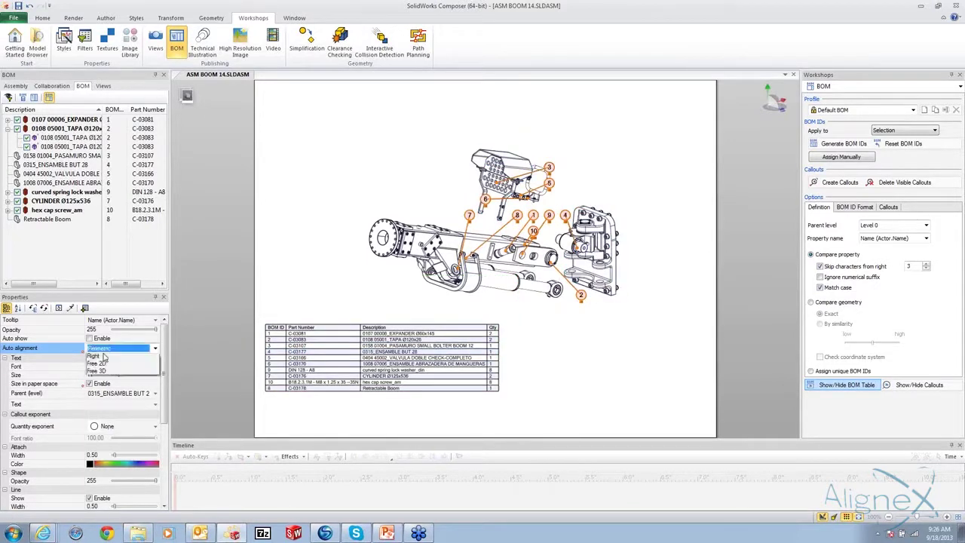
pyautogui.click(98, 372)
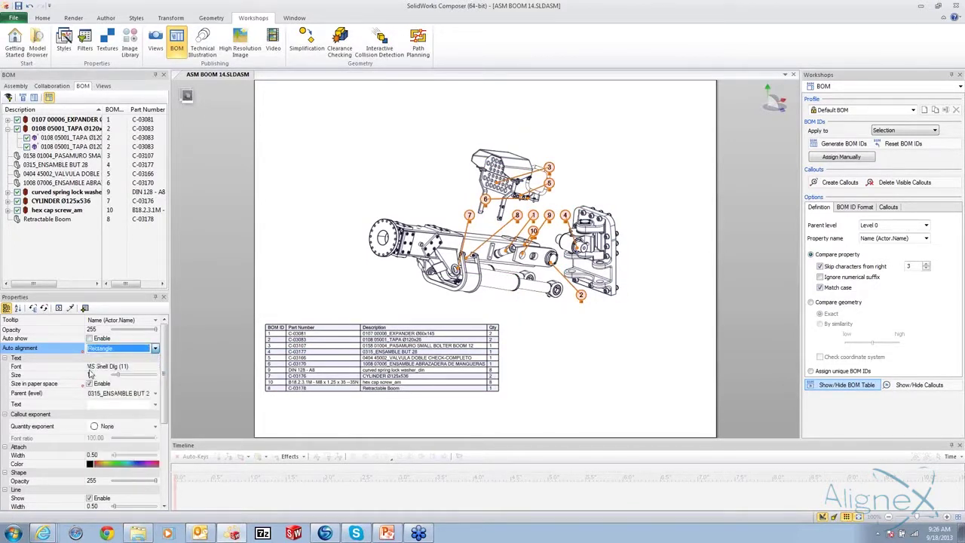
# Set the callouts' auto alignment to Top and right and deselect them
pyautogui.click(99, 349)
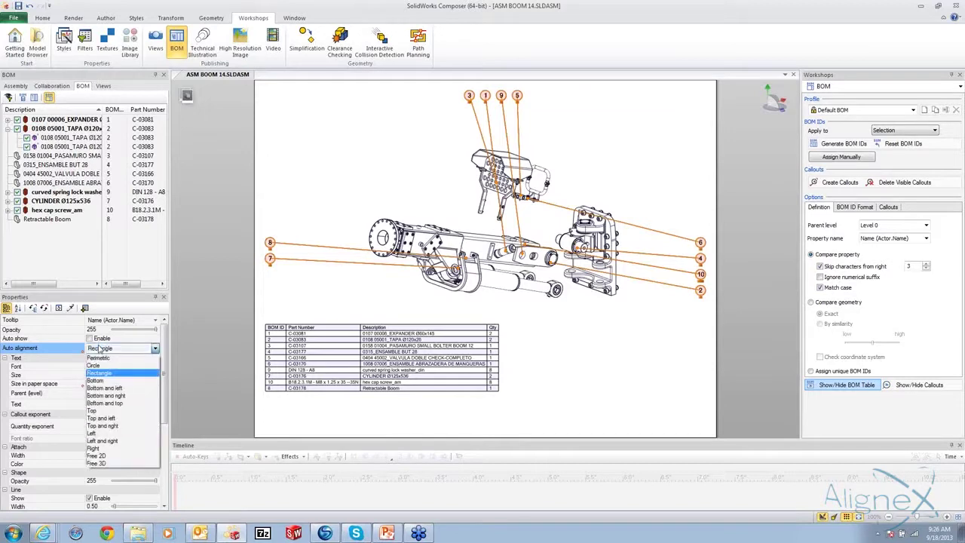
pyautogui.click(108, 426)
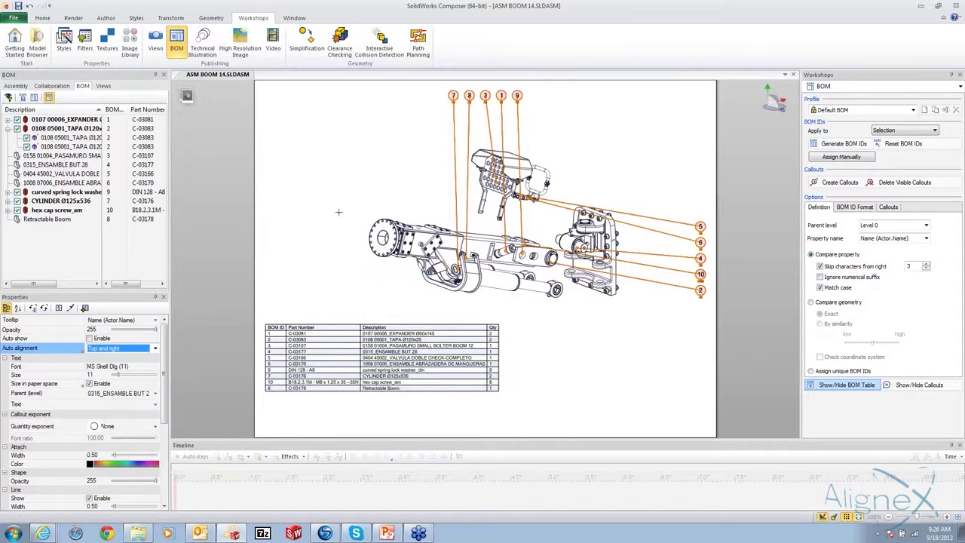
pyautogui.click(333, 175)
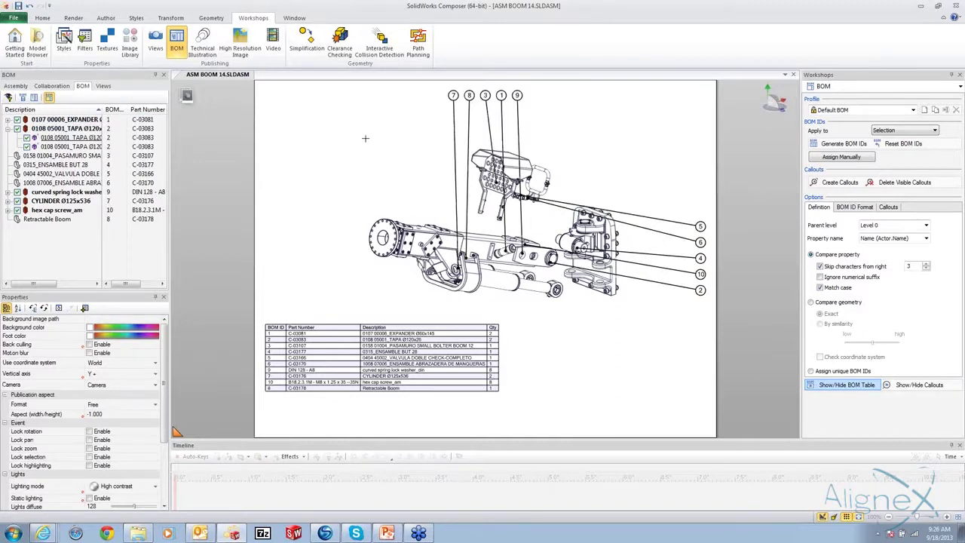
# Update the saved Parts List view with the current callouts, BOM table and model orientation
pyautogui.click(103, 86)
pyautogui.click(111, 139)
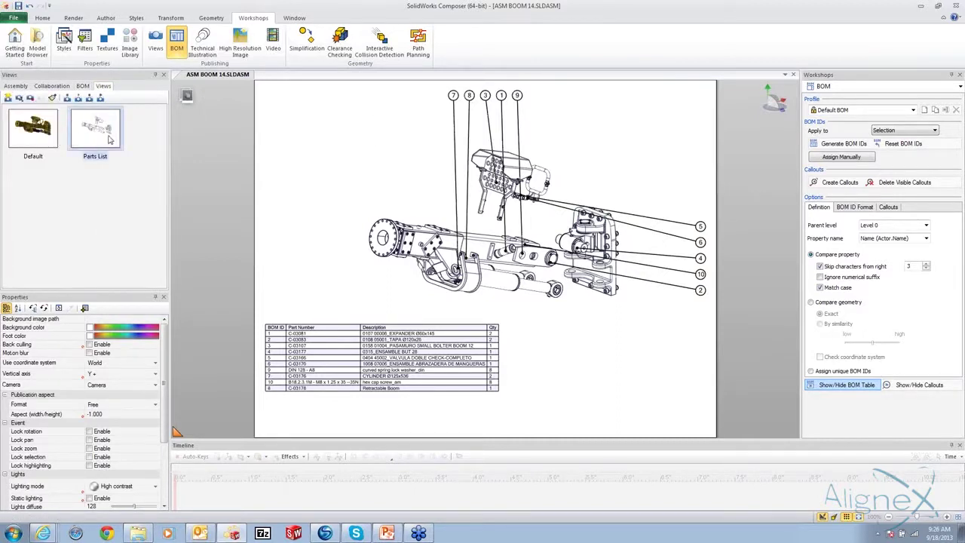
pyautogui.click(31, 99)
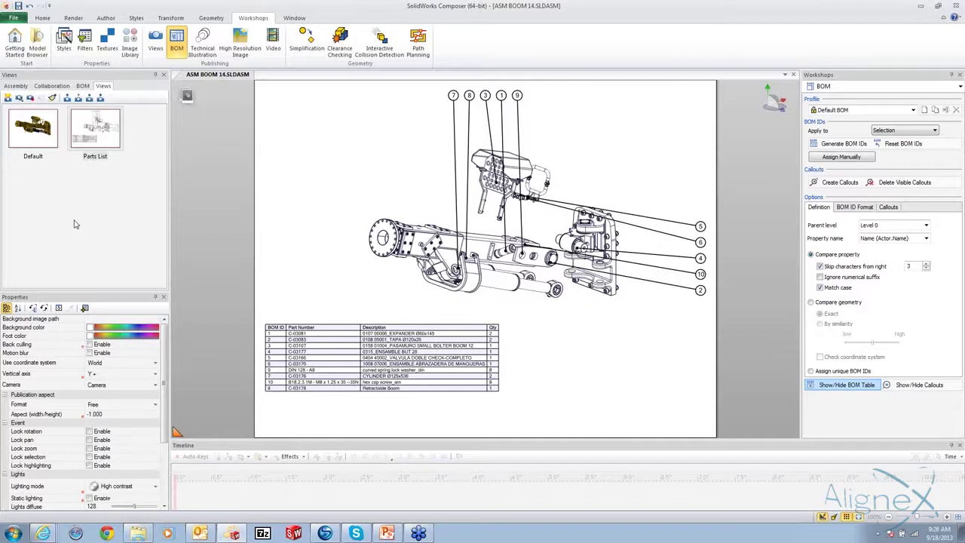
pyautogui.click(387, 534)
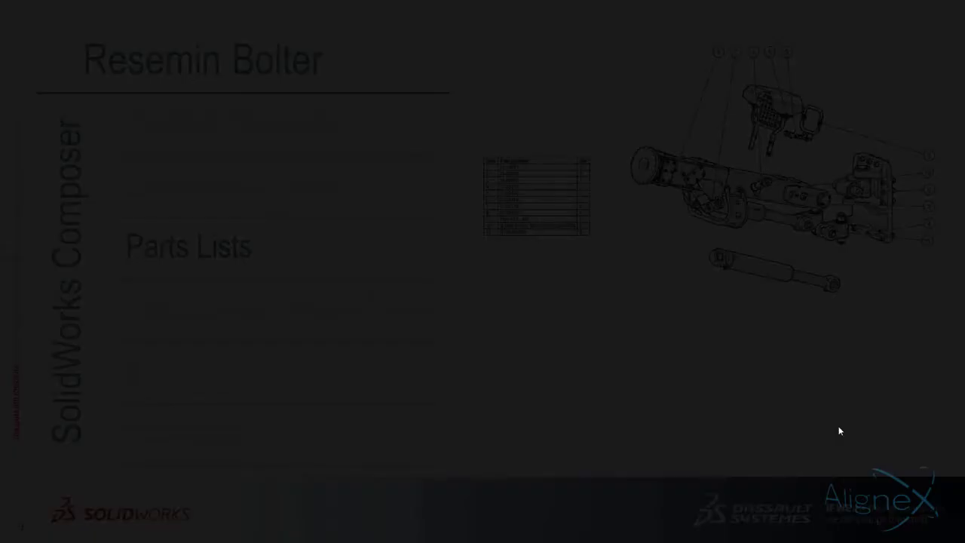
pyautogui.press('Right')
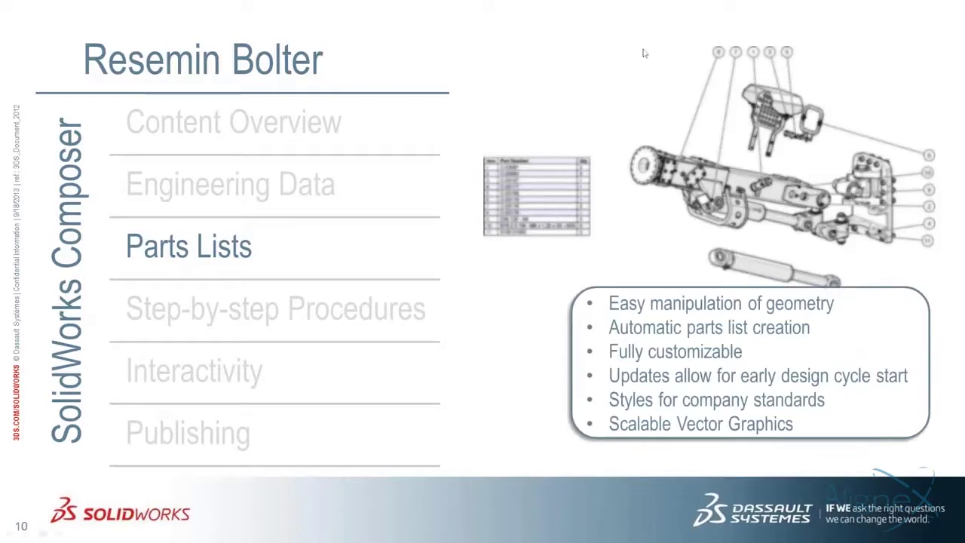
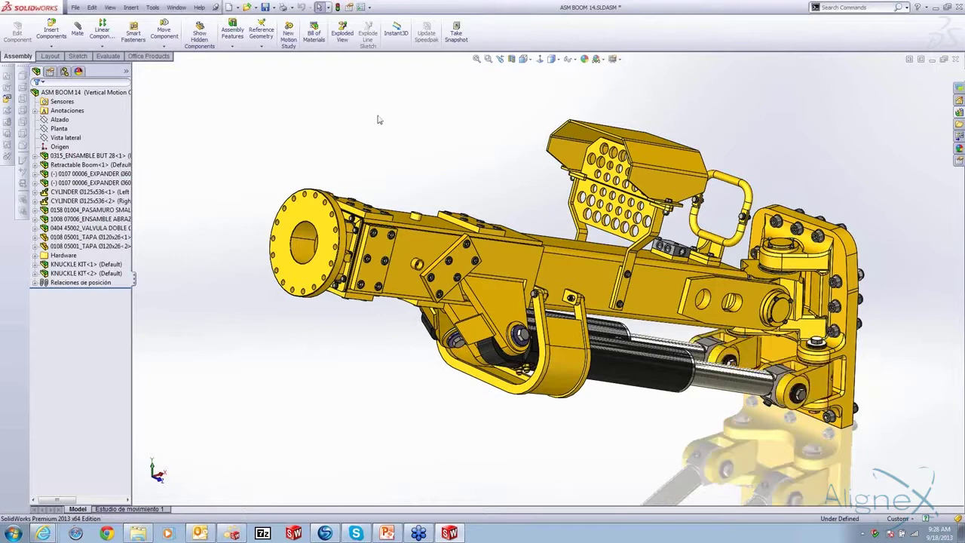
# In SolidWorks, replace the CYLINDER GUARD component with the CYLINDER GUARD part from the _CYLINDER GUARD-REV2 folder, re-attaching its mates, and save the assembly
pyautogui.click(556, 330)
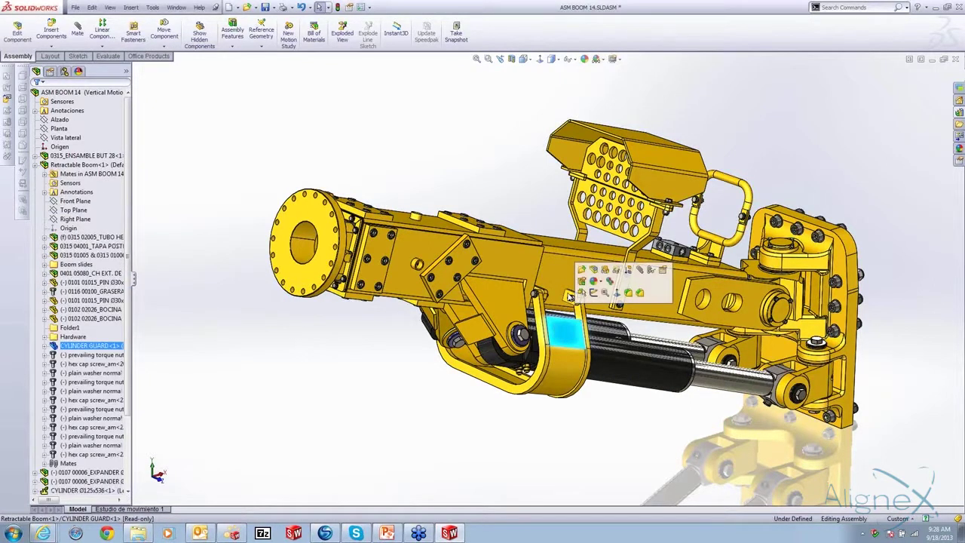
pyautogui.rightClick(561, 335)
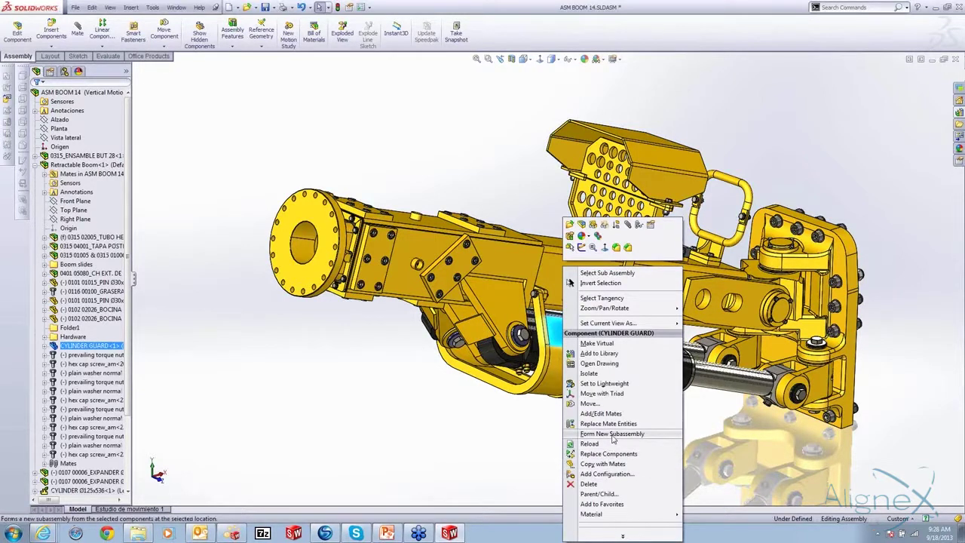
pyautogui.click(608, 453)
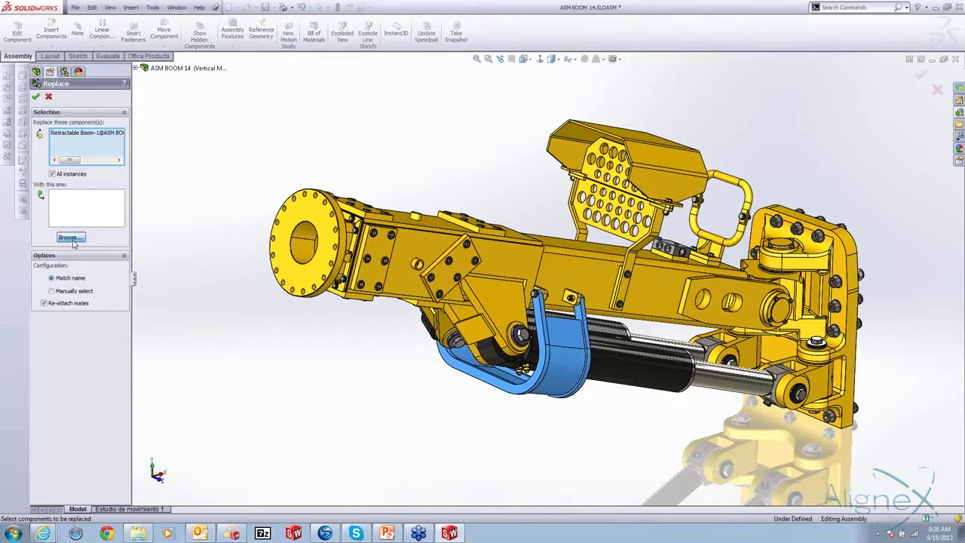
pyautogui.click(70, 237)
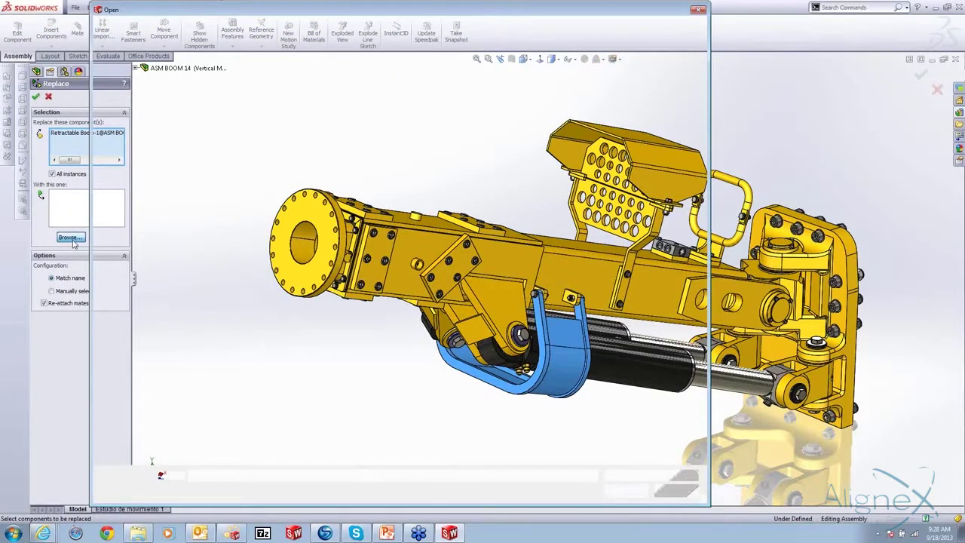
pyautogui.click(227, 90)
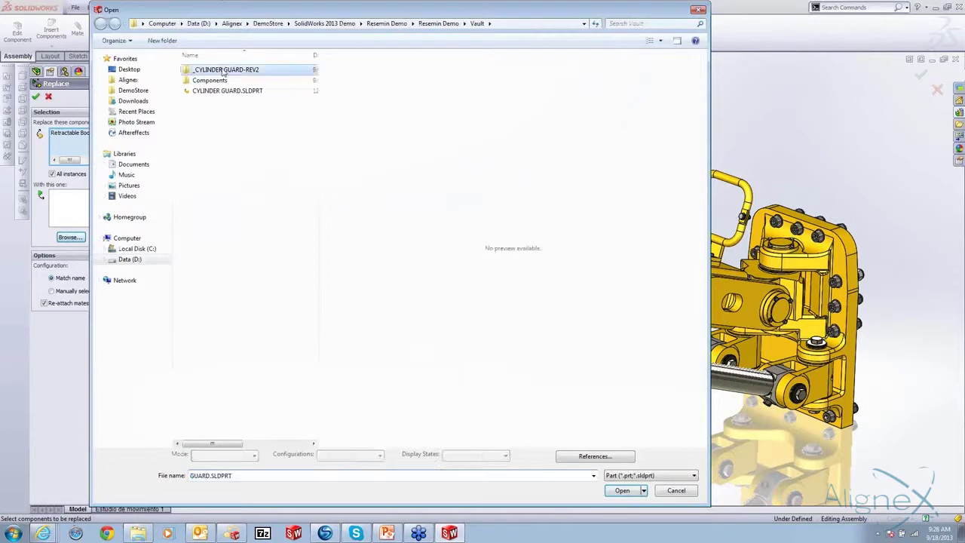
pyautogui.click(621, 490)
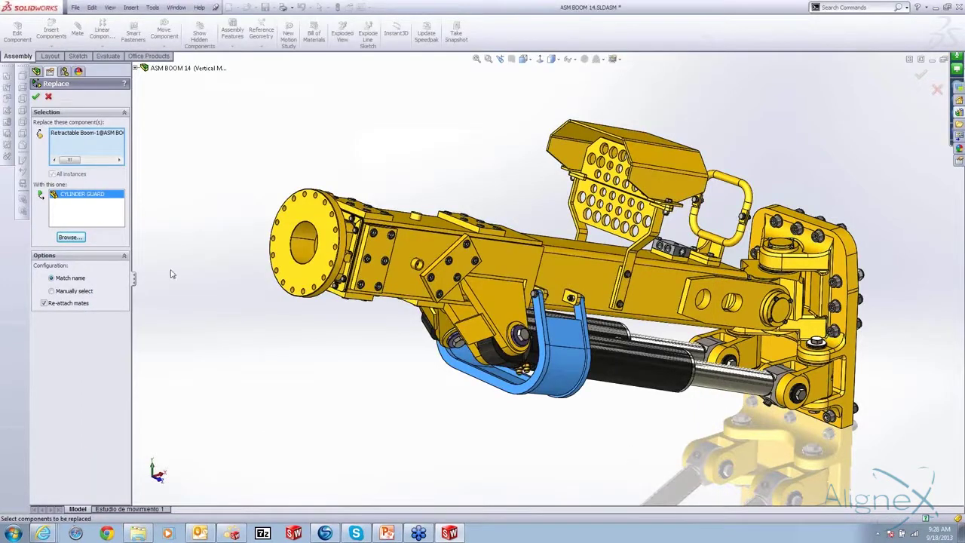
pyautogui.click(35, 98)
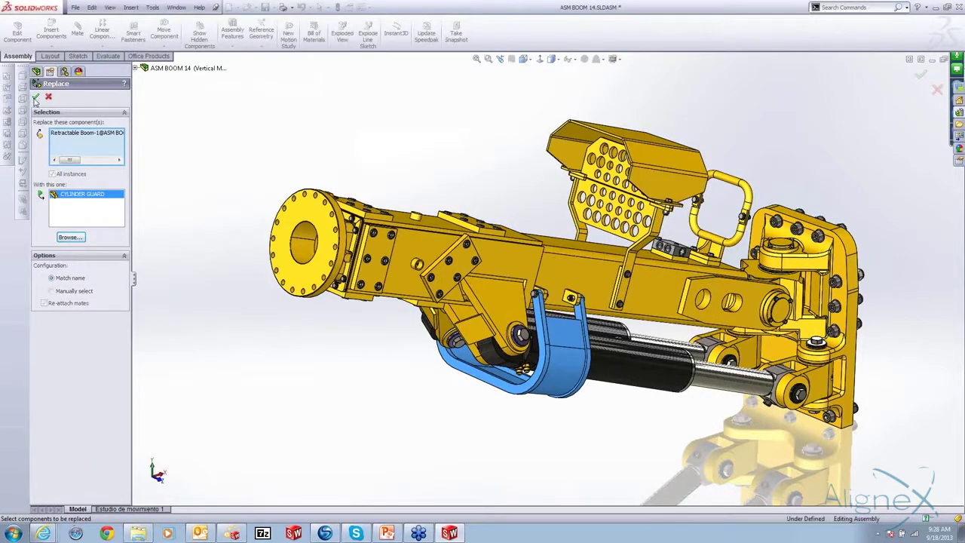
pyautogui.click(36, 98)
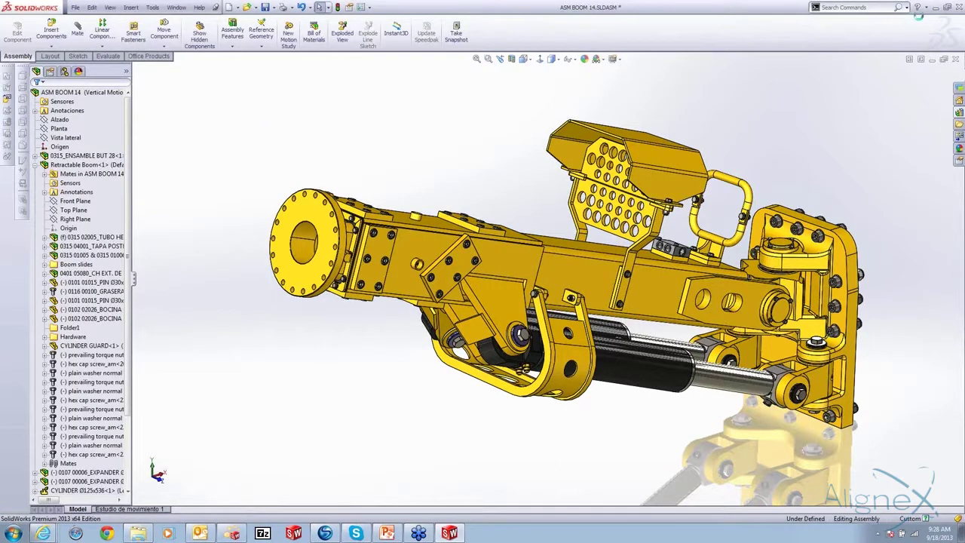
pyautogui.hotkey('ctrl', 's')
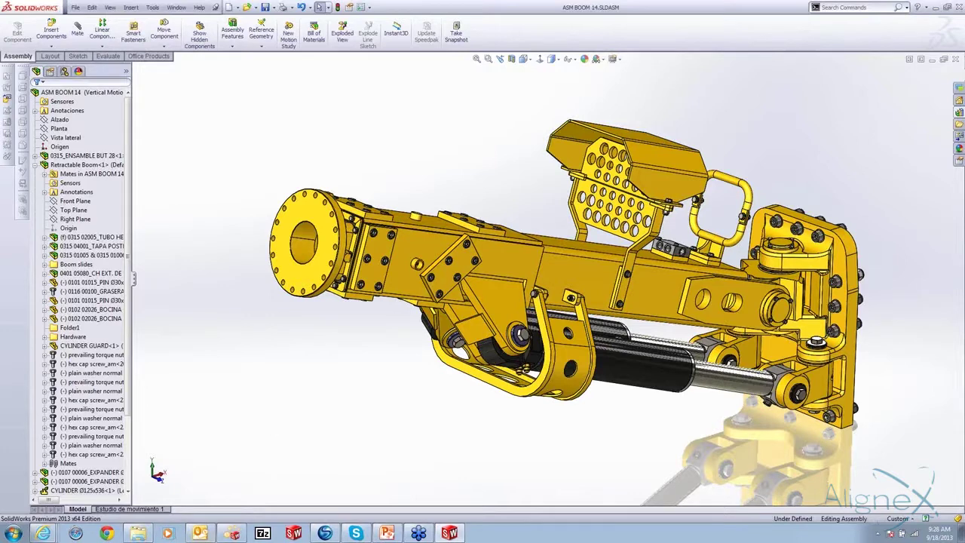
# Switch to SolidWorks Composer and save the boom document as ASM BOOM 14.smg
pyautogui.click(238, 535)
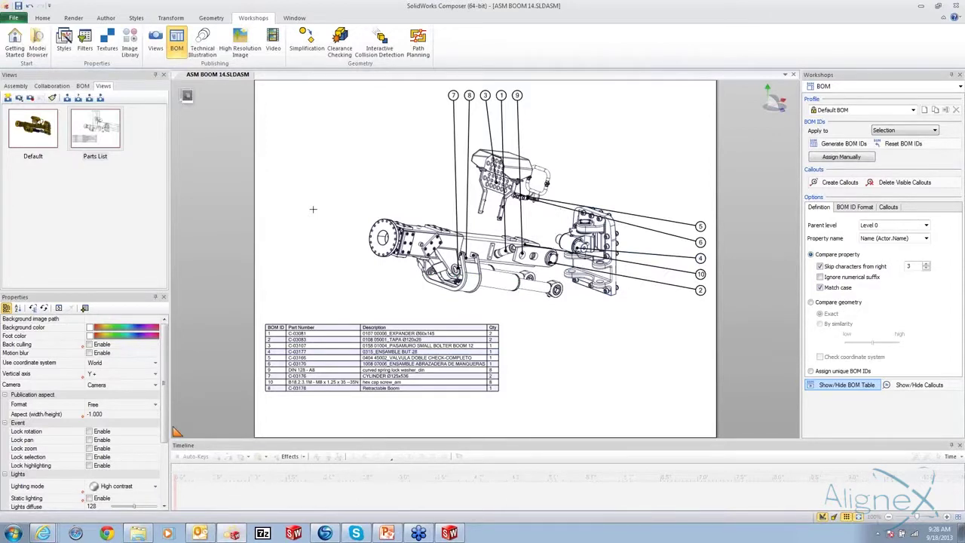
pyautogui.click(13, 20)
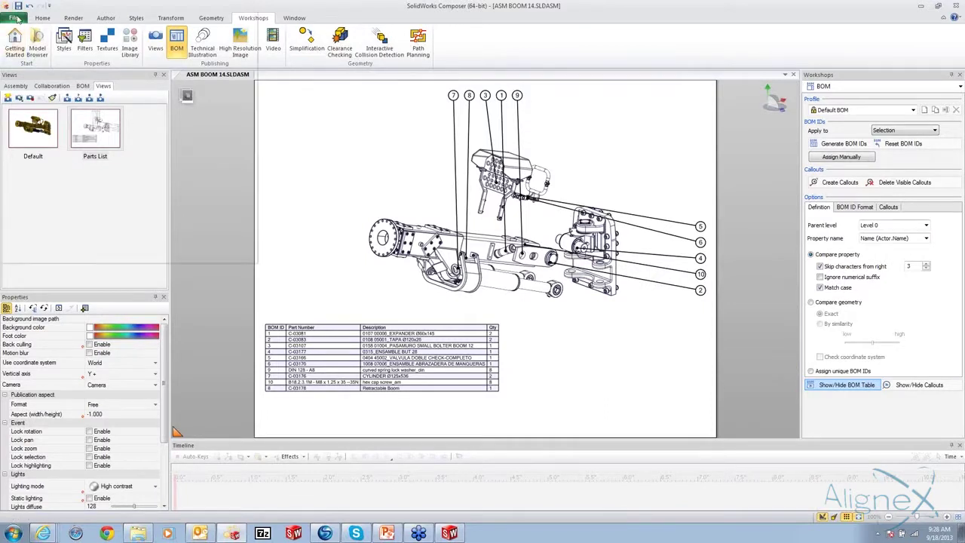
pyautogui.moveTo(48, 83)
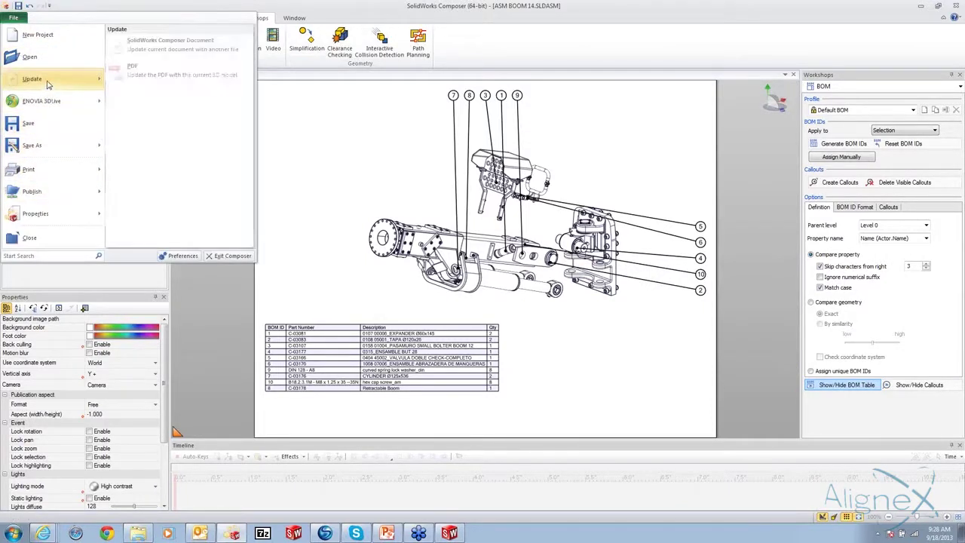
pyautogui.click(14, 17)
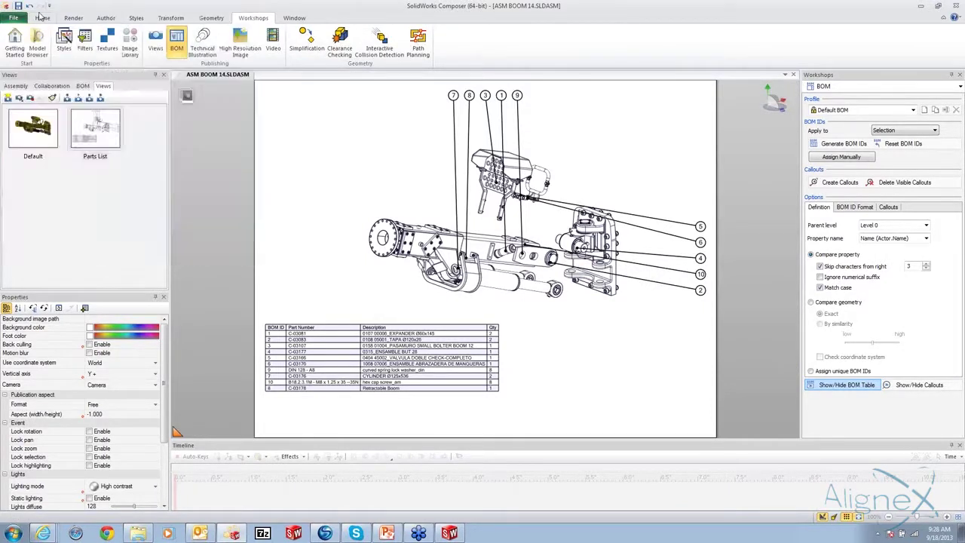
pyautogui.click(15, 4)
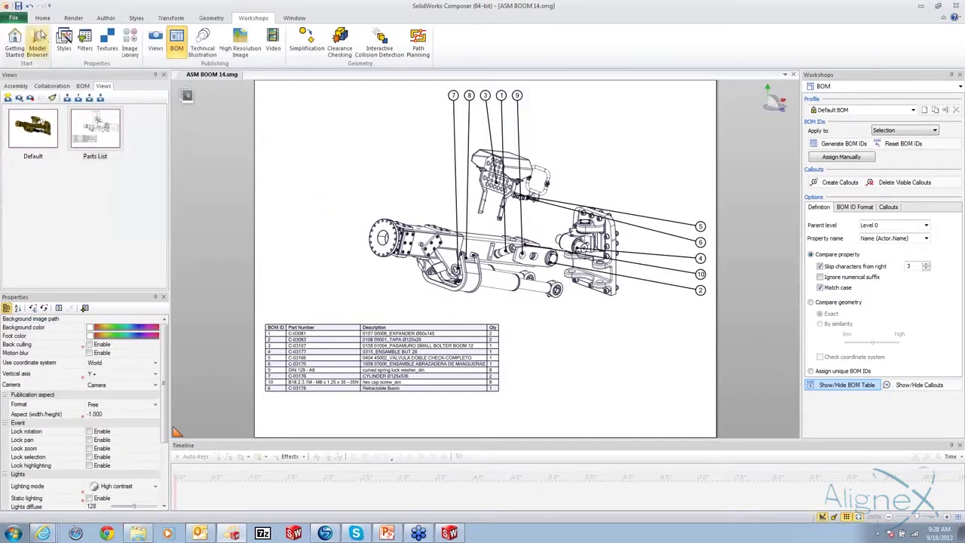
# Update the Composer document with the revised ASM BOOM 14.SLDASM assembly, using the Vertical Motion Only configuration
pyautogui.click(14, 17)
pyautogui.moveTo(25, 83)
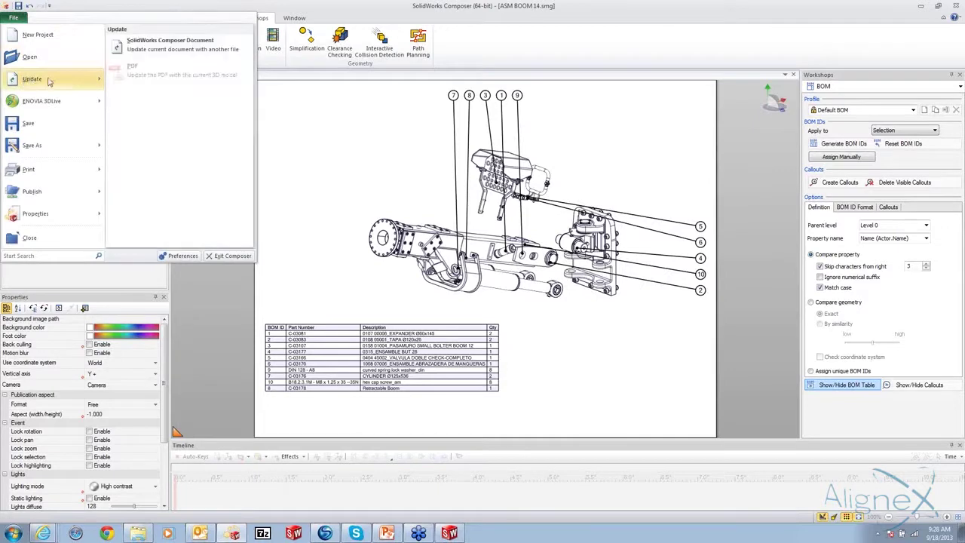
pyautogui.click(155, 50)
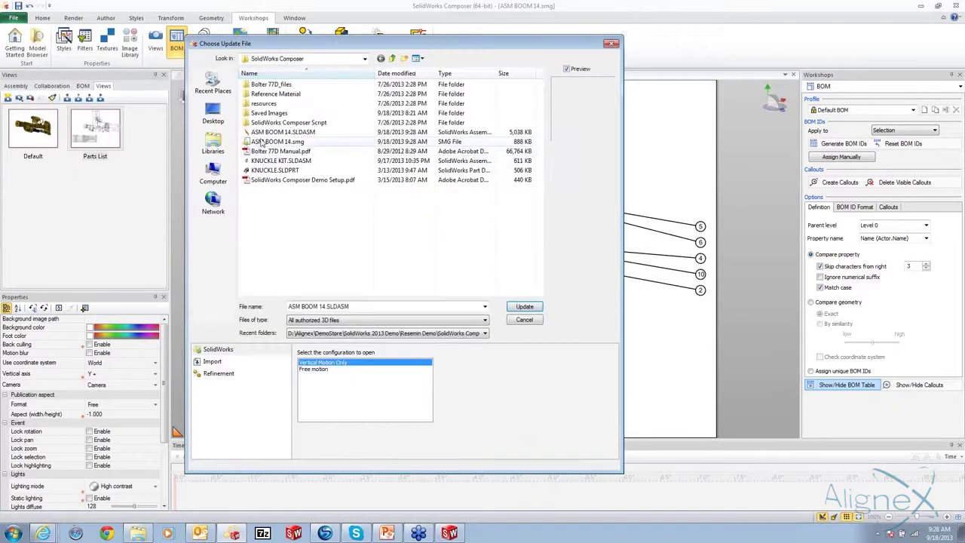
pyautogui.click(290, 133)
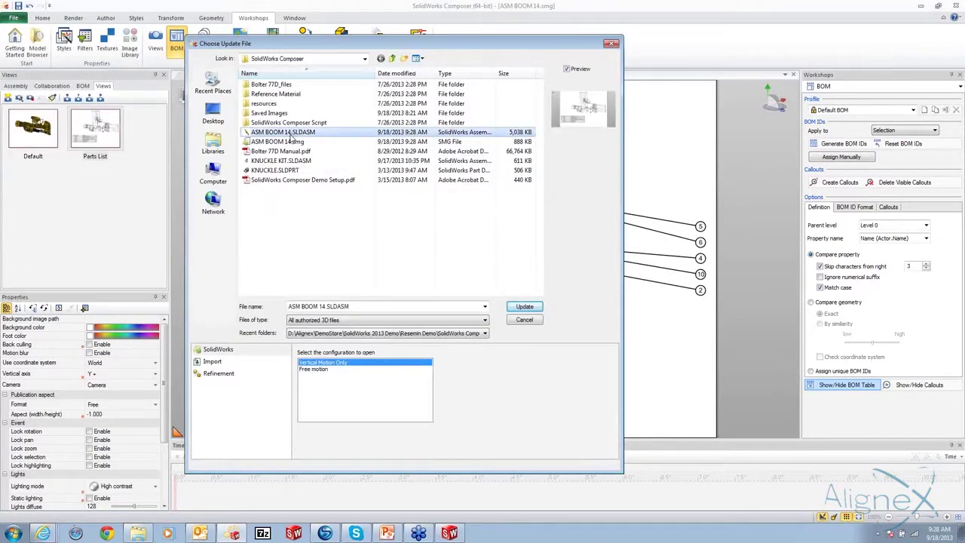
pyautogui.click(522, 307)
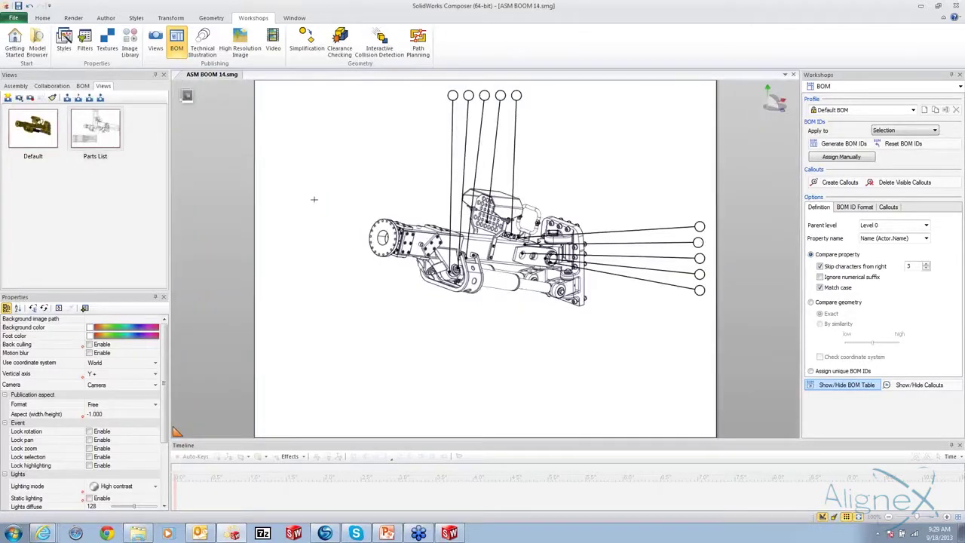
# Activate the Default view and then the Parts List view to check the updated geometry in both
pyautogui.click(95, 126)
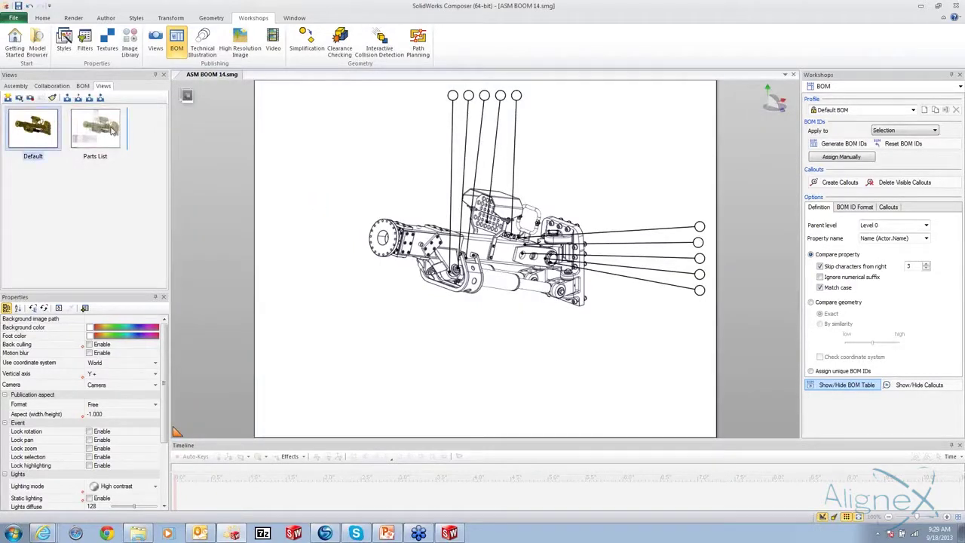
pyautogui.click(491, 285)
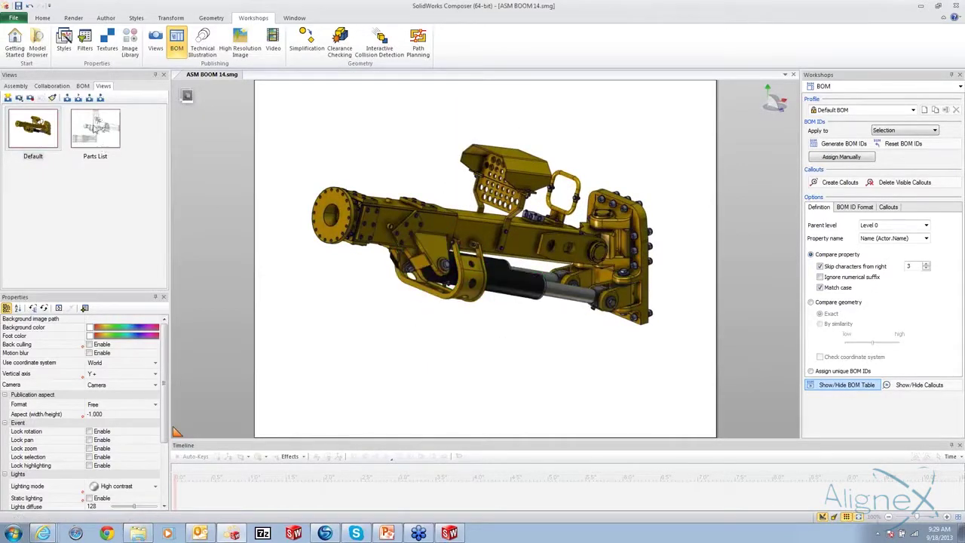
pyautogui.moveTo(95, 128); pyautogui.dragTo(366, 136)
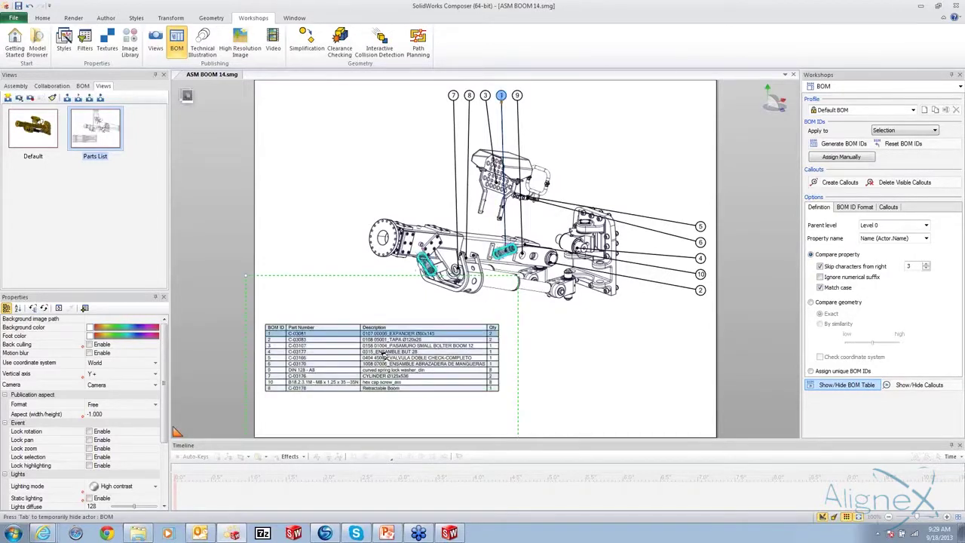
# Select both KNUCKLE KIT subassemblies in the assembly tree and generate BOM IDs for them
pyautogui.click(15, 85)
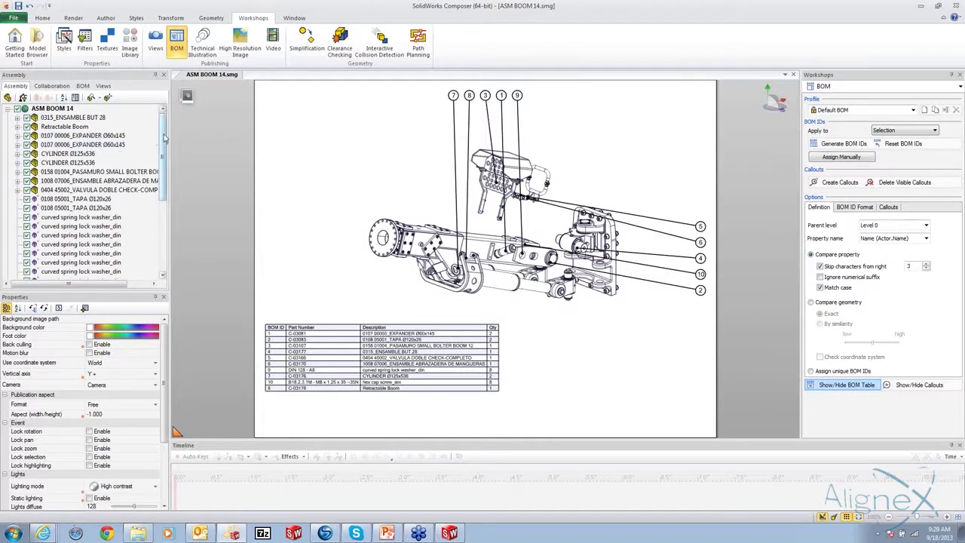
pyautogui.scroll(-10, 65, 226)
pyautogui.click(63, 226)
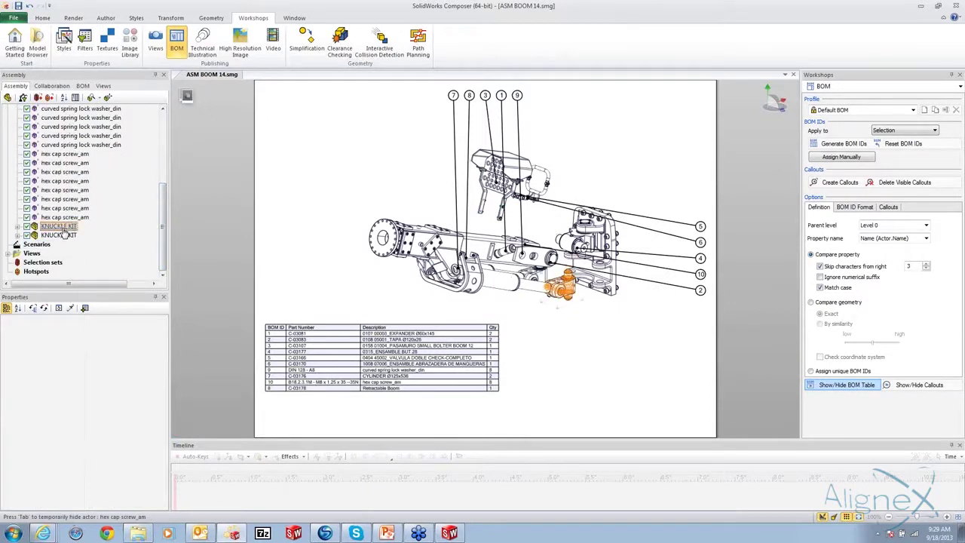
pyautogui.keyDown('ctrl'); pyautogui.click(59, 235); pyautogui.keyUp('ctrl')
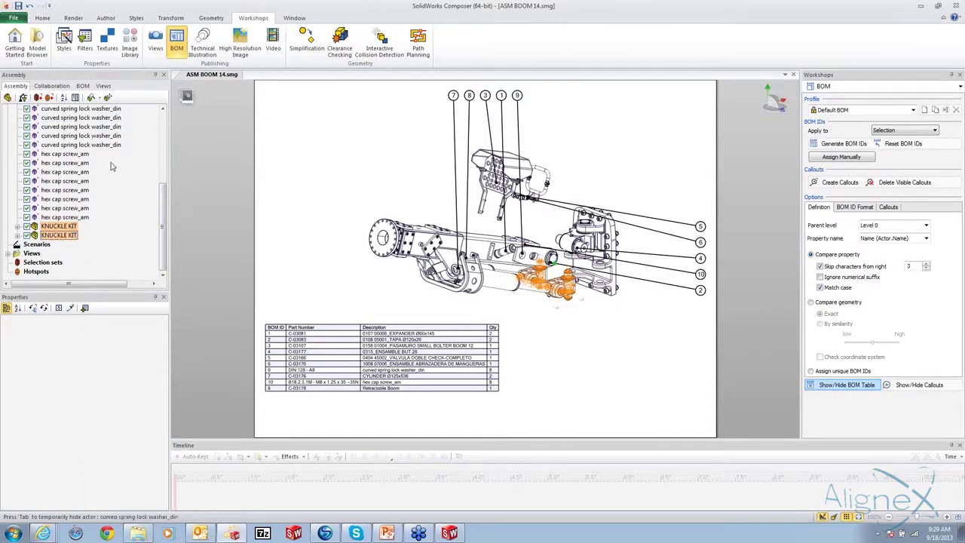
pyautogui.press('Escape')
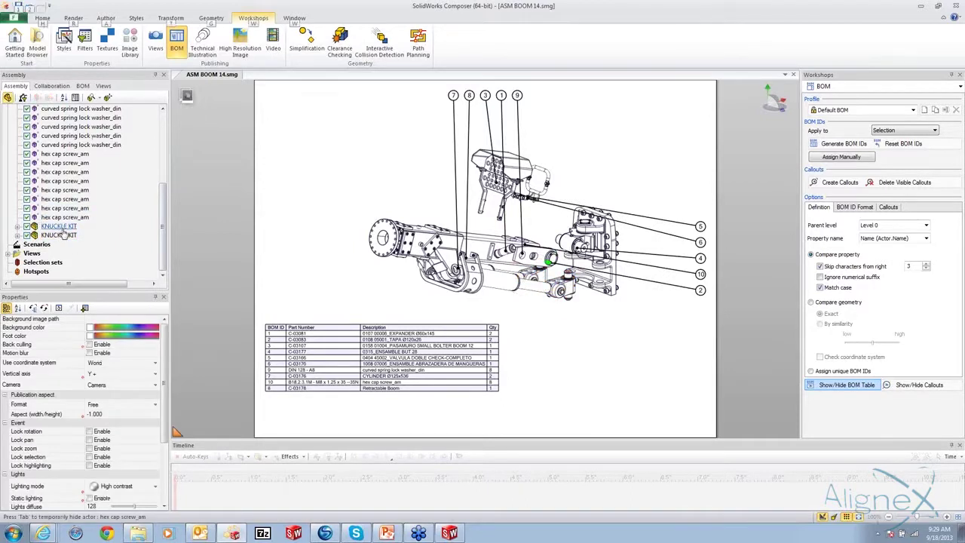
pyautogui.click(63, 235)
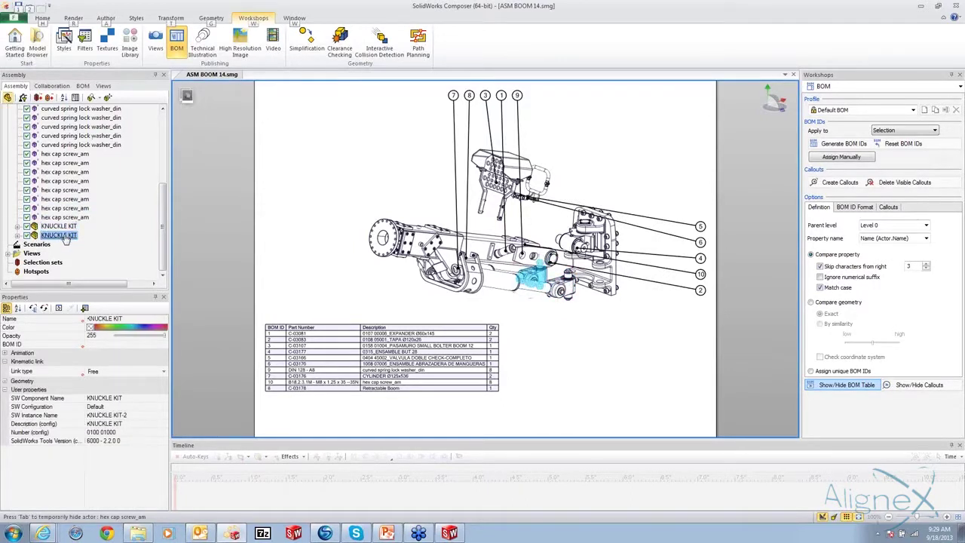
pyautogui.keyDown('ctrl'); pyautogui.click(66, 229); pyautogui.keyUp('ctrl')
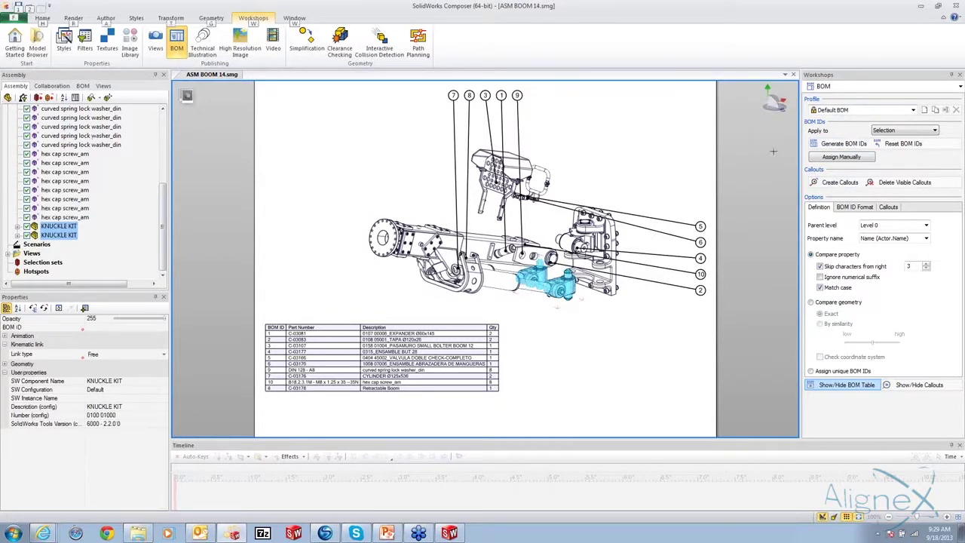
pyautogui.click(839, 145)
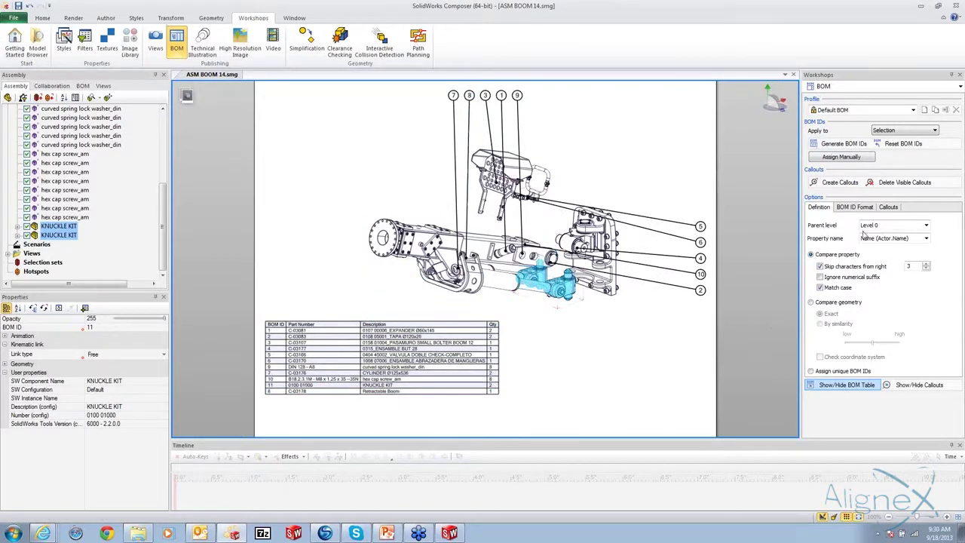
# Create a callout for the selected knuckle kits, place it beside callout 9 in the upper row, and return to the saved views
pyautogui.click(839, 182)
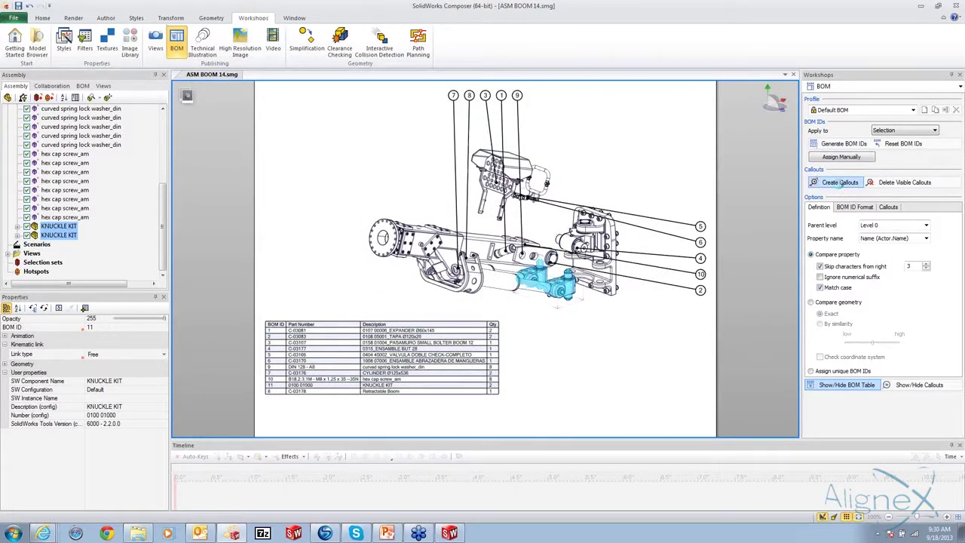
pyautogui.click(689, 128)
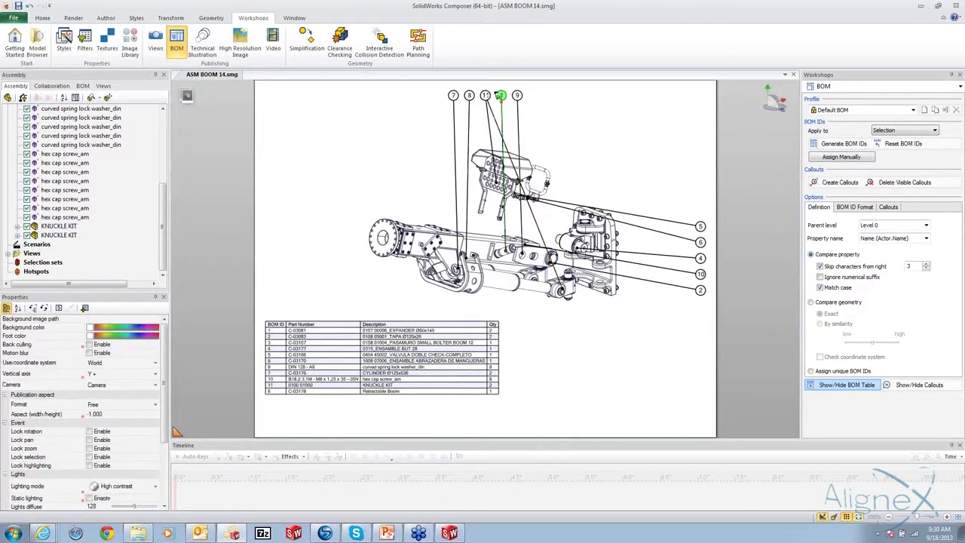
pyautogui.moveTo(484, 95); pyautogui.dragTo(530, 95)
pyautogui.click(653, 124)
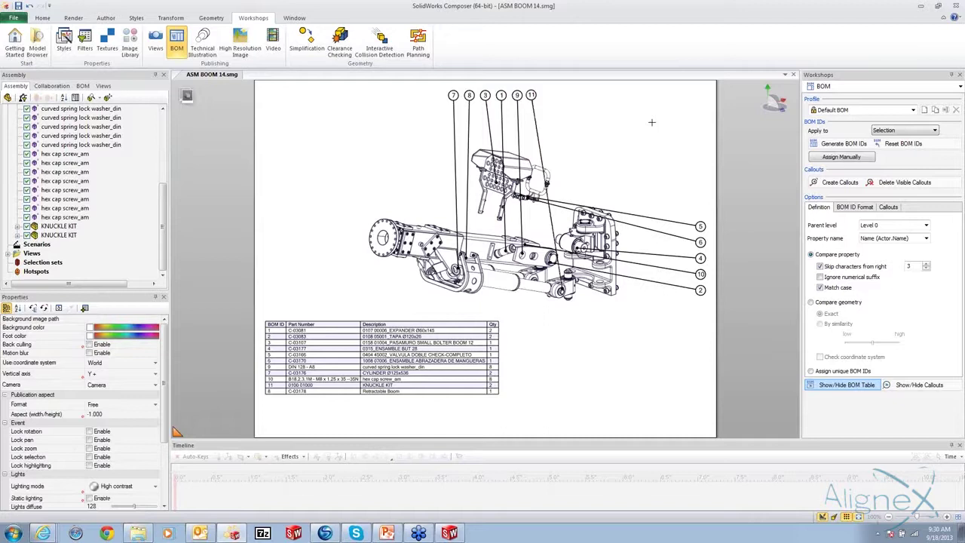
pyautogui.click(103, 85)
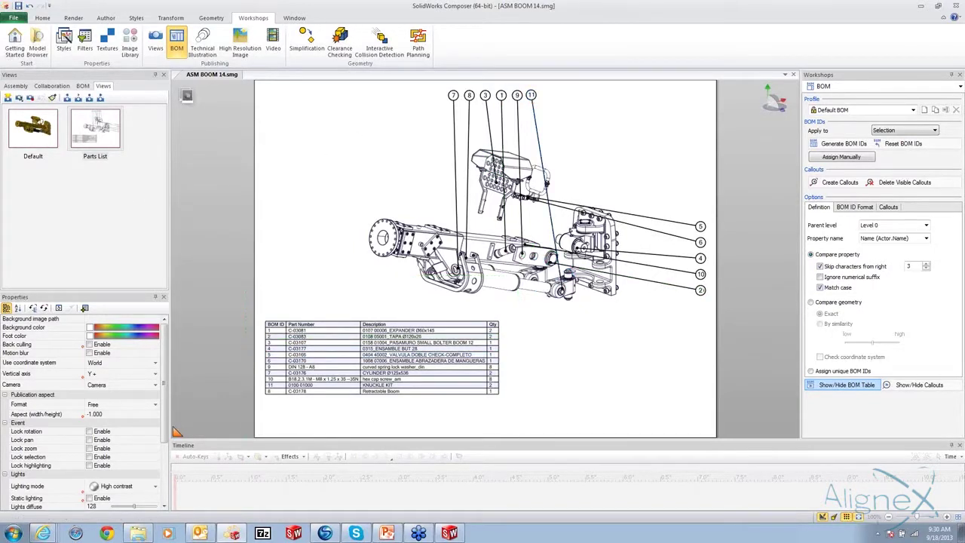
# Switch to PowerPoint to read the Parts Lists summary slide, and return to SolidWorks Composer
pyautogui.click(386, 533)
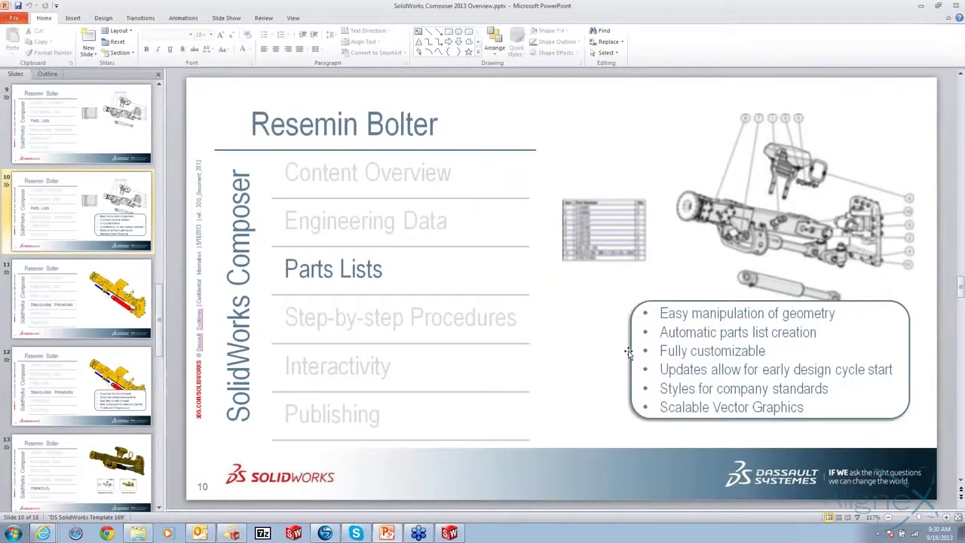
pyautogui.click(231, 535)
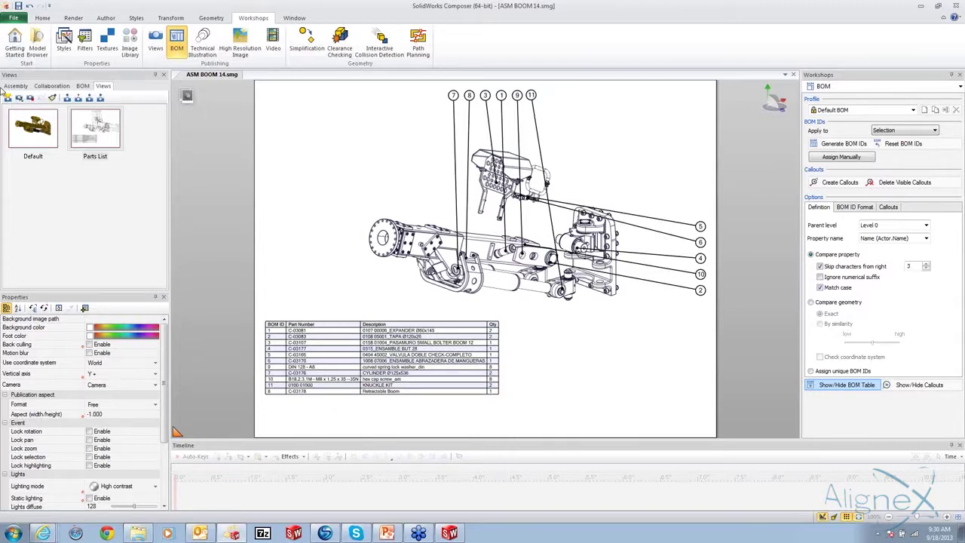
# Select the boom's round end flange to examine the geometry commands available for it, and clear the selection
pyautogui.click(210, 20)
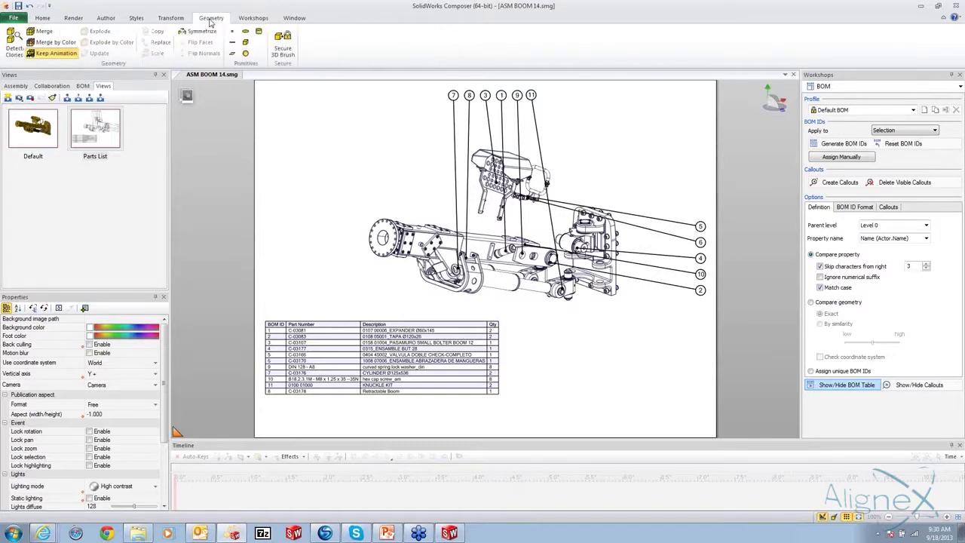
pyautogui.click(369, 229)
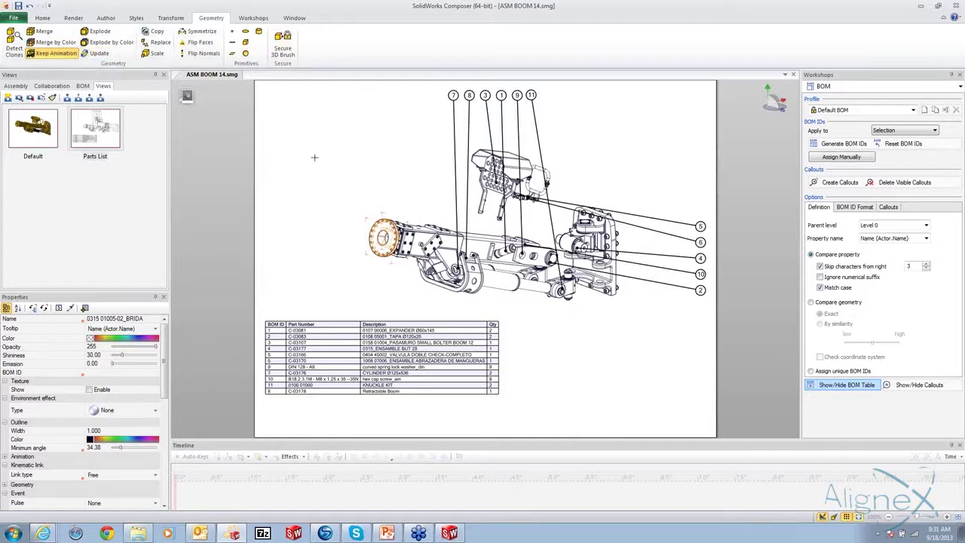
pyautogui.click(302, 195)
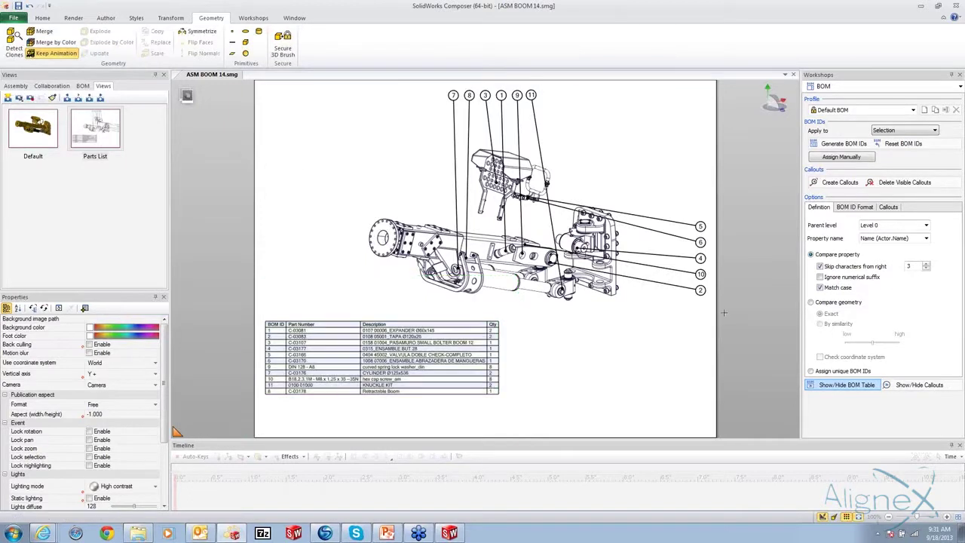
# Open the Technical Illustration workshop with the HLR (Silhouette per object) + Shadow profile and review its color region and hotspot options
pyautogui.click(252, 18)
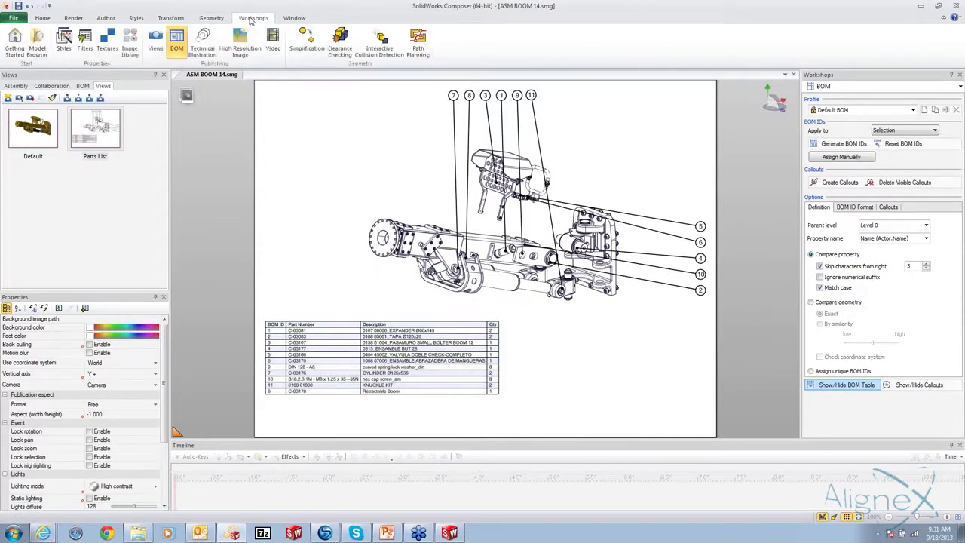
pyautogui.click(202, 49)
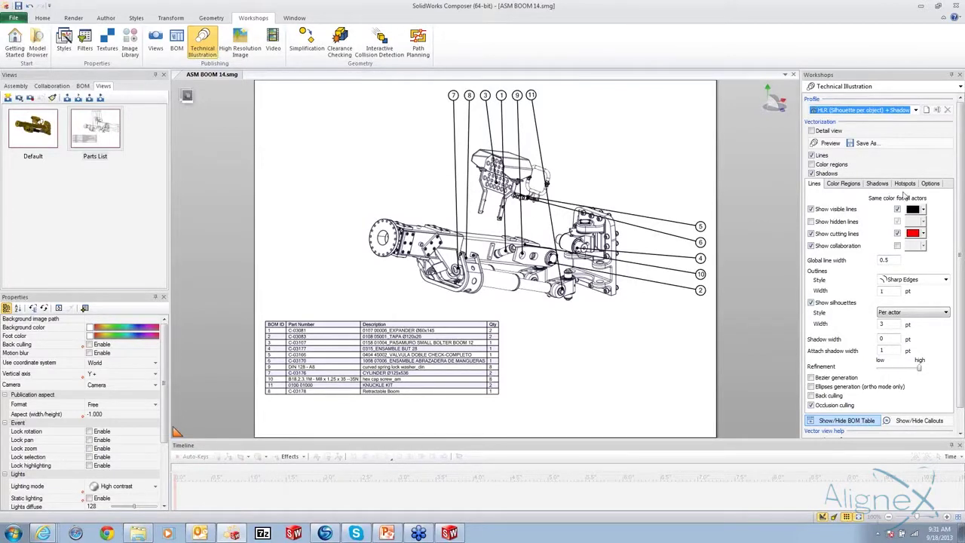
pyautogui.click(868, 185)
pyautogui.click(853, 186)
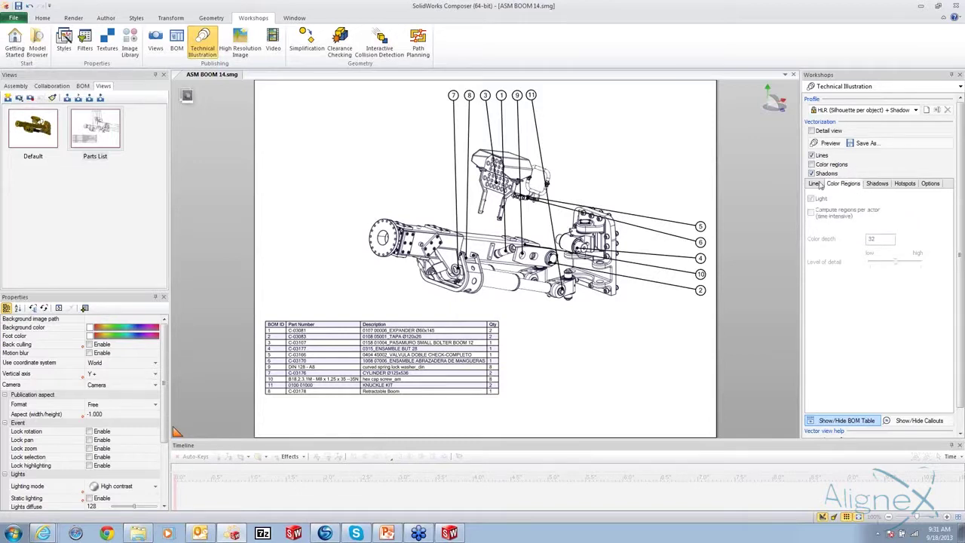
pyautogui.click(900, 185)
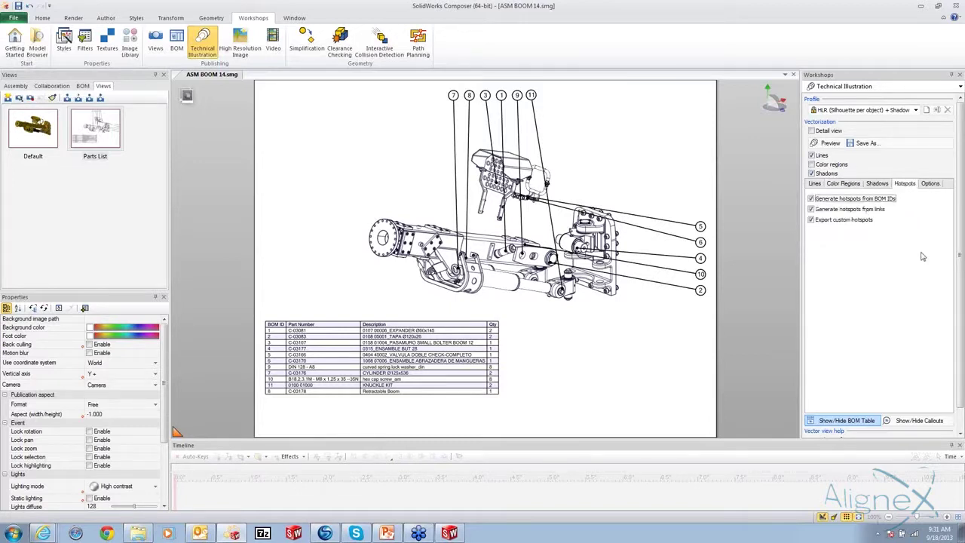
# Return to the line settings, preview the Parts List view as a vector illustration, and move the preview window clear of the settings
pyautogui.click(811, 185)
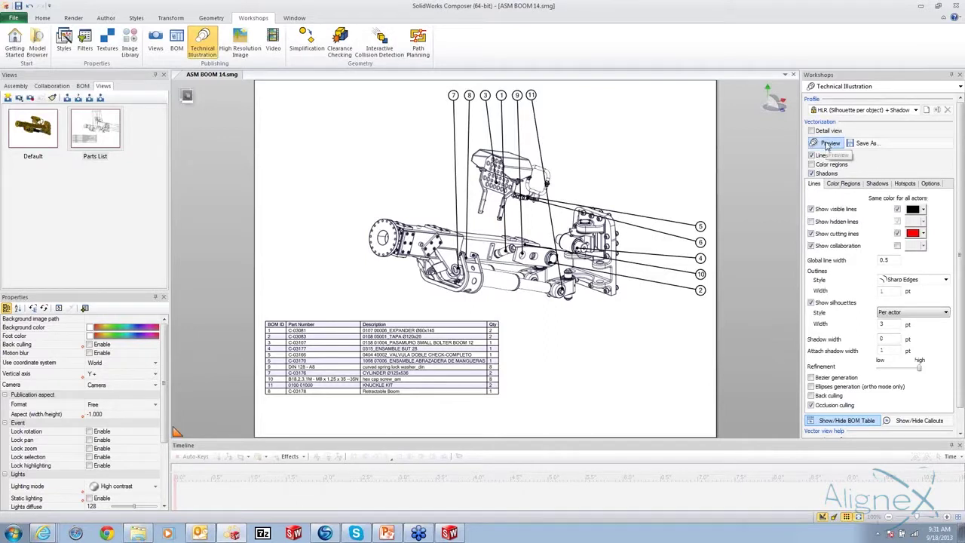
pyautogui.click(827, 144)
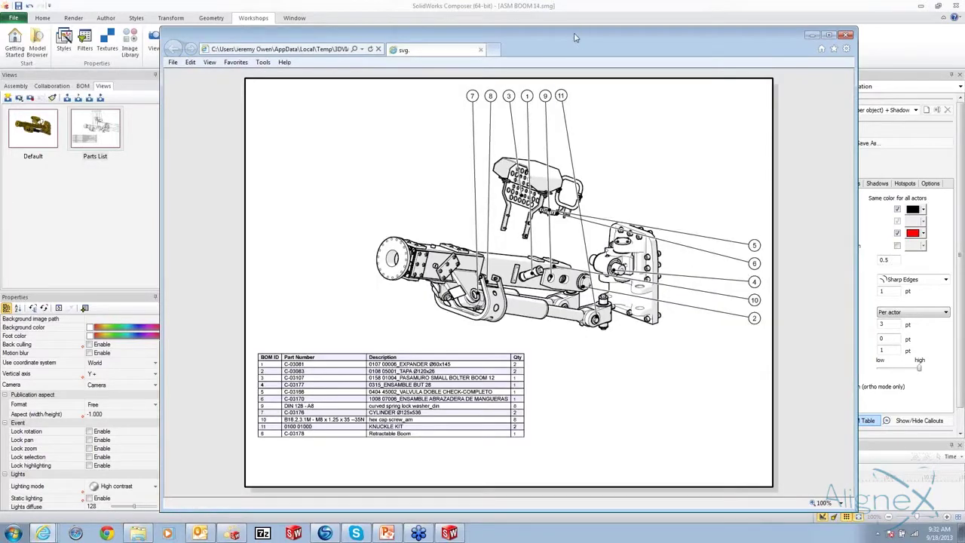
pyautogui.moveTo(574, 37); pyautogui.dragTo(502, 17)
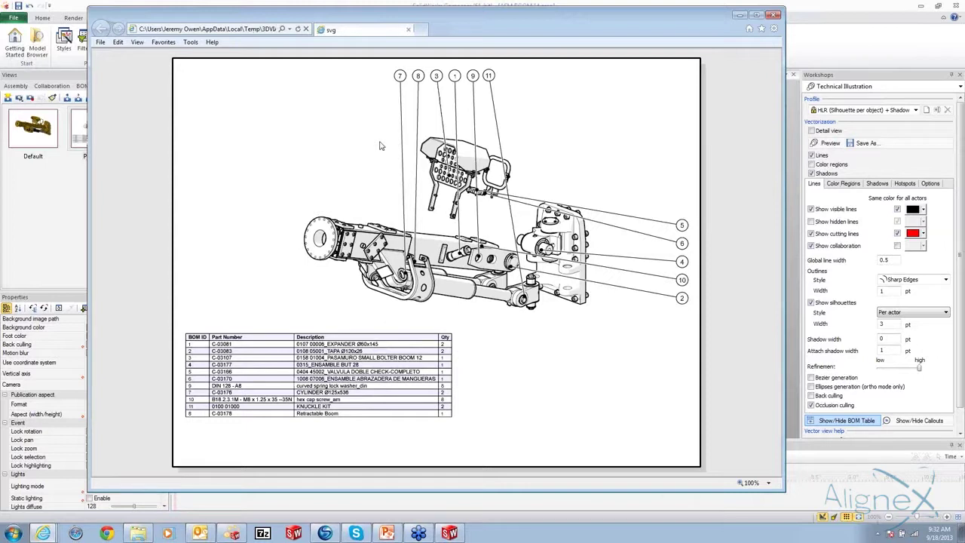
# Resize the vector illustration preview narrower and wider, view it maximized to check its scaling, and close it
pyautogui.click(774, 14)
pyautogui.moveTo(767, 26)
pyautogui.mouseDown()
pyautogui.moveTo(754, 45)
pyautogui.moveTo(656, 87)
pyautogui.moveTo(571, 111)
pyautogui.moveTo(474, 119)
pyautogui.mouseUp()
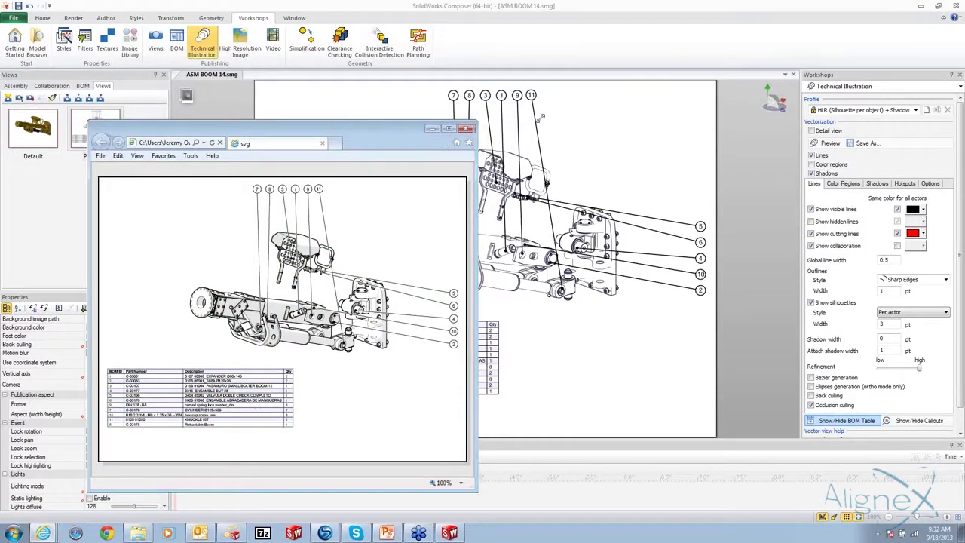
pyautogui.moveTo(474, 119)
pyautogui.mouseDown()
pyautogui.moveTo(675, 102)
pyautogui.moveTo(770, 108)
pyautogui.mouseUp()
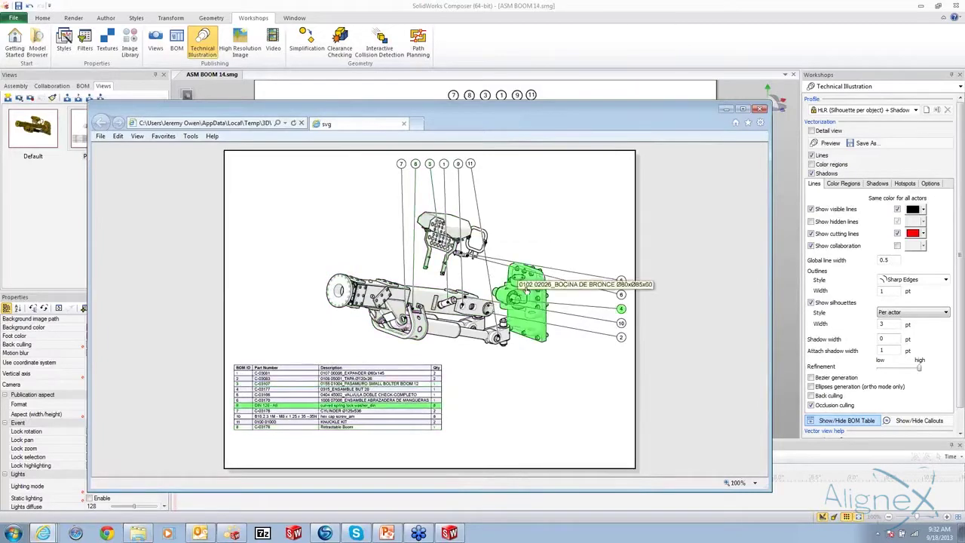
pyautogui.doubleClick(482, 122)
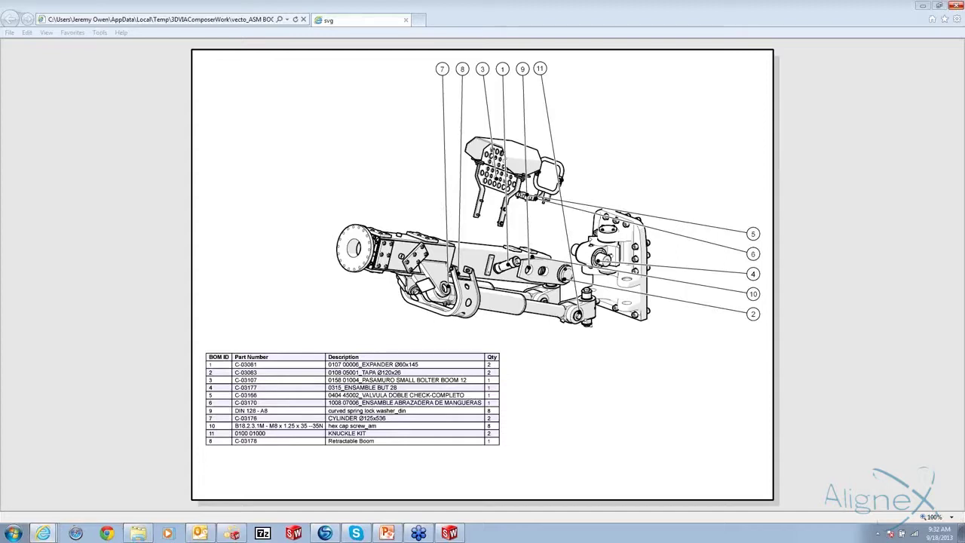
pyautogui.click(914, 9)
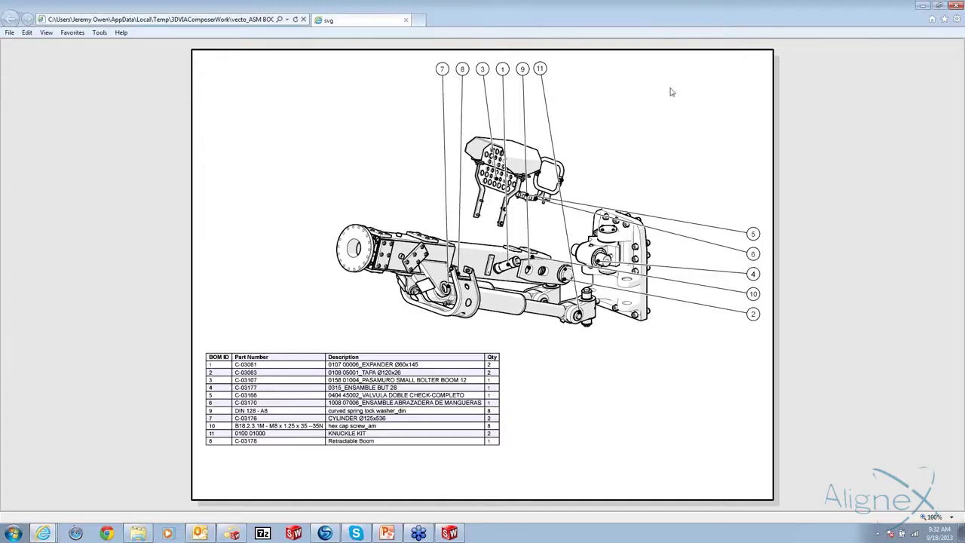
pyautogui.click(954, 5)
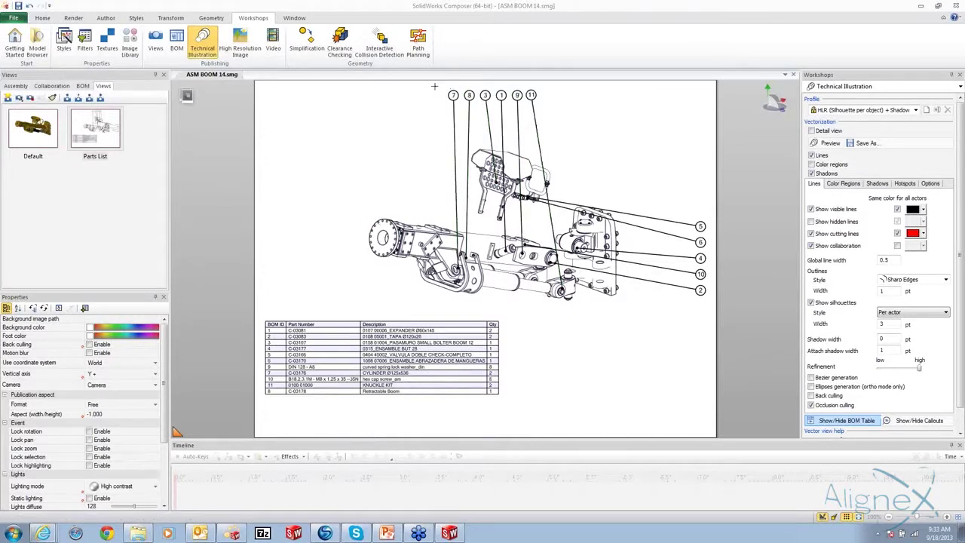
# Sort the BOM by BOM ID and check the row order in the table on the Parts List page
pyautogui.click(531, 95)
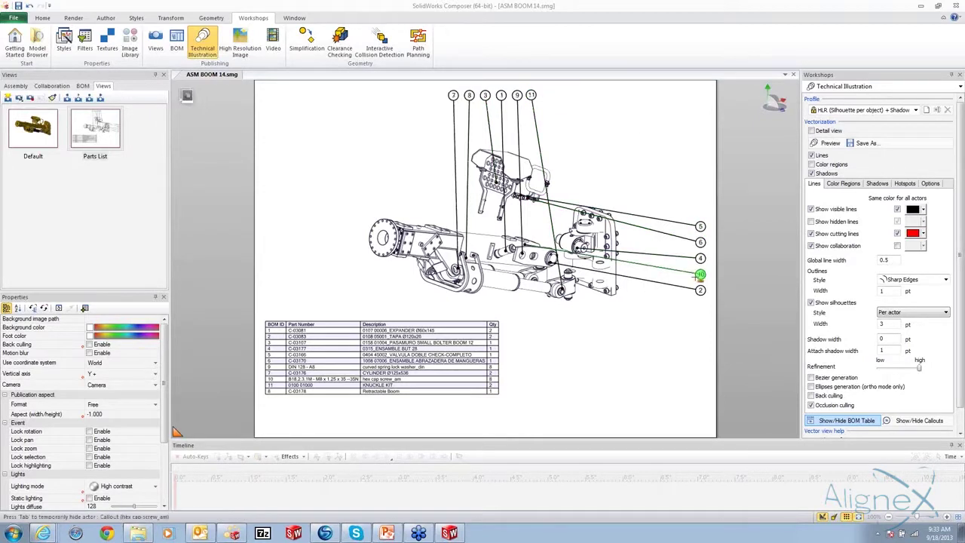
pyautogui.click(345, 168)
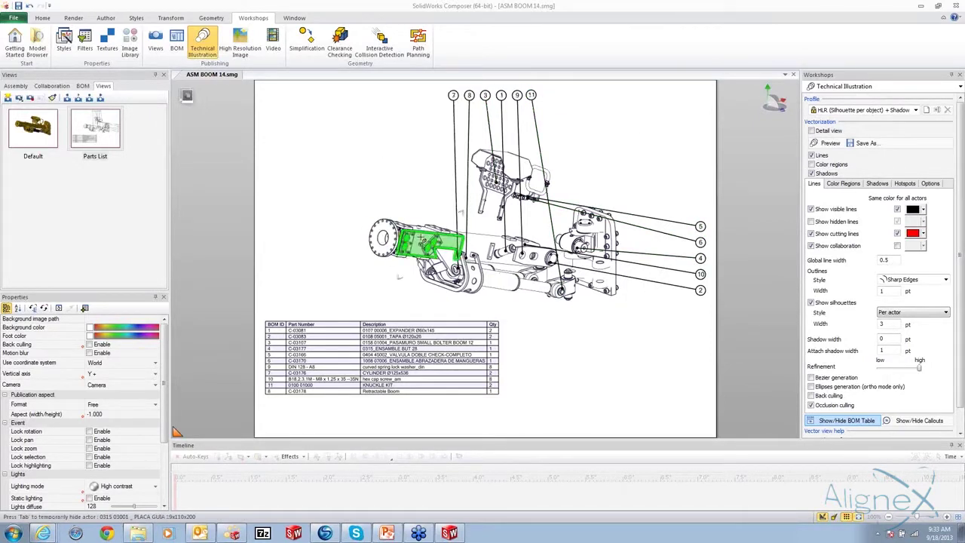
pyautogui.click(83, 86)
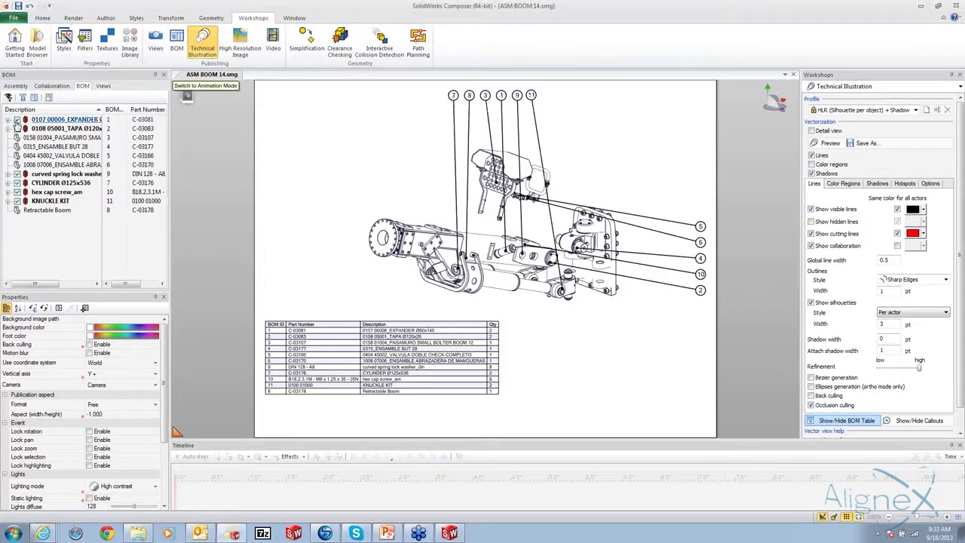
pyautogui.click(114, 110)
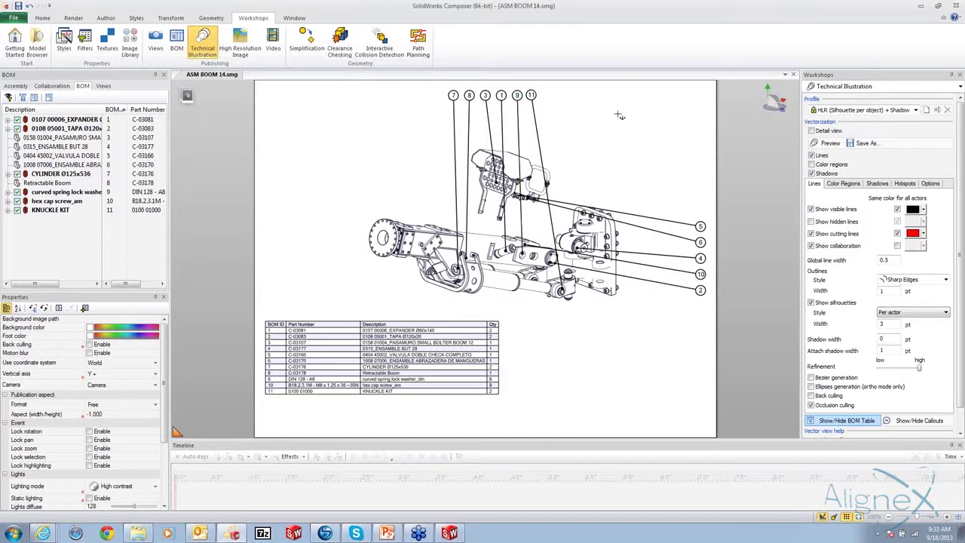
pyautogui.click(384, 366)
pyautogui.click(288, 279)
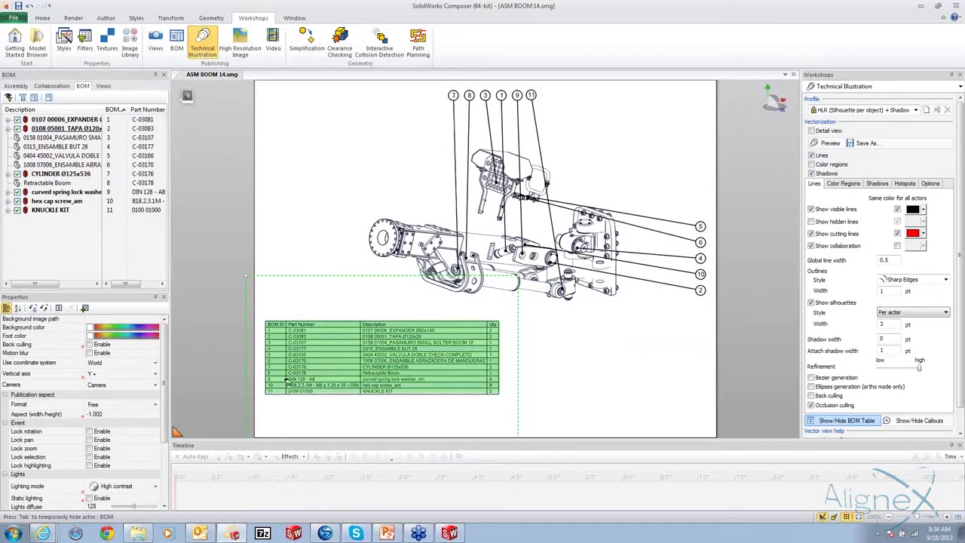
pyautogui.click(336, 373)
pyautogui.click(277, 392)
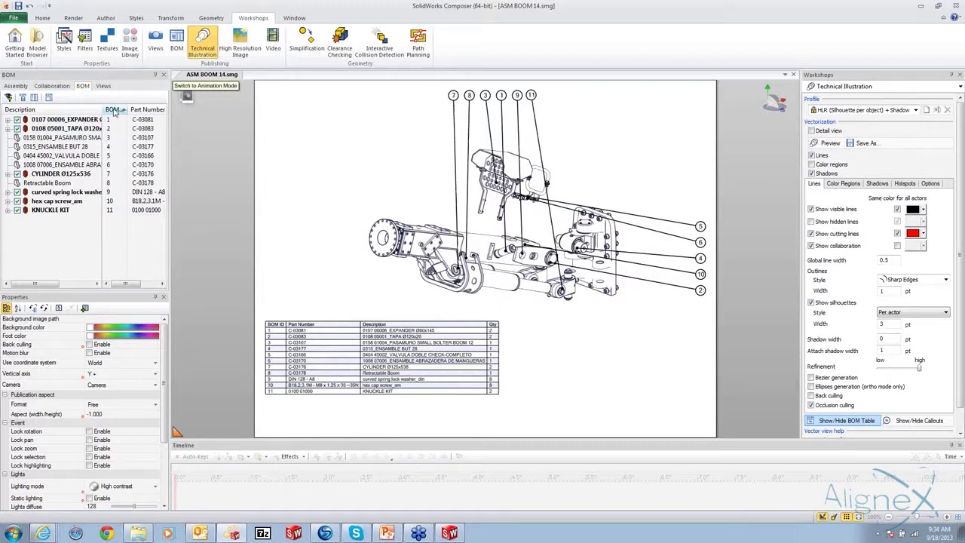
# Try sorting the BOM by Part Number and by Description, and restore the order by BOM ID
pyautogui.click(142, 111)
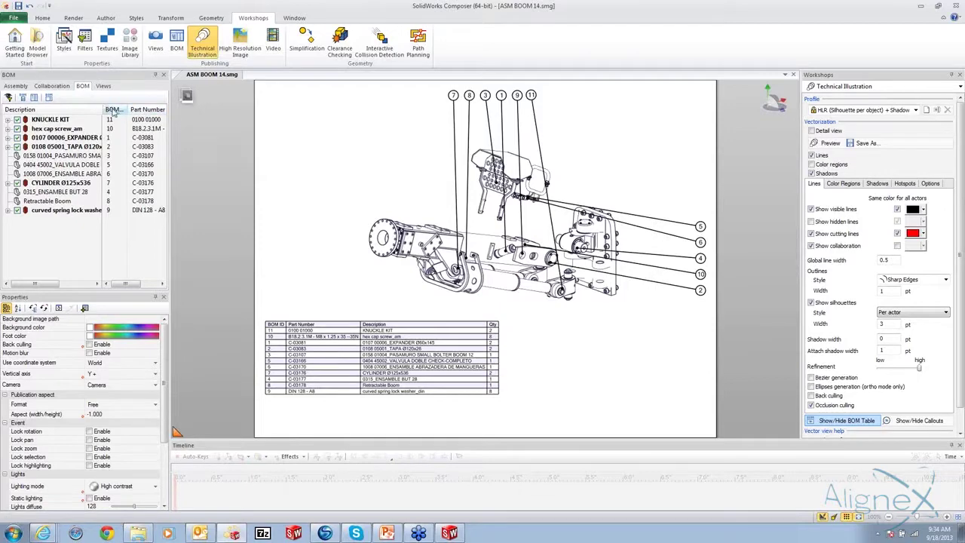
pyautogui.click(59, 110)
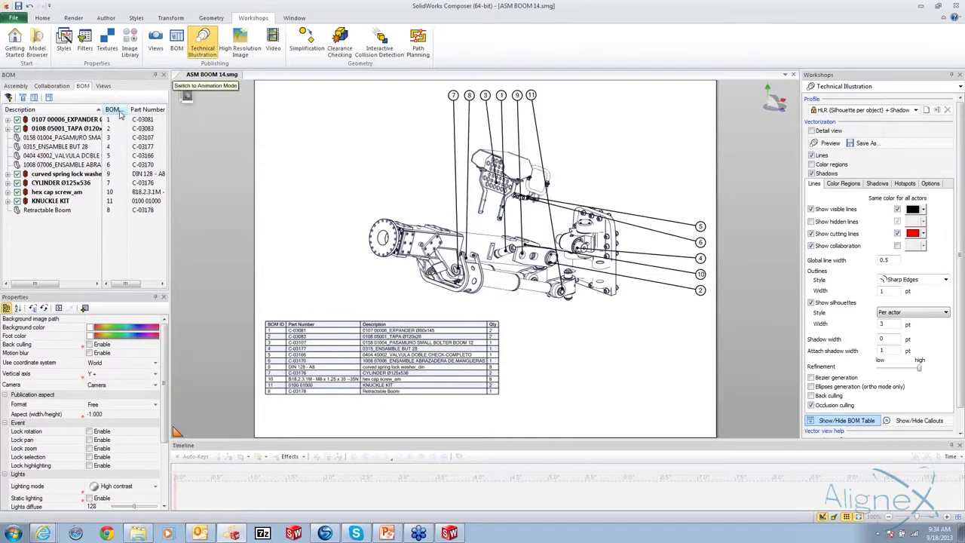
pyautogui.click(119, 112)
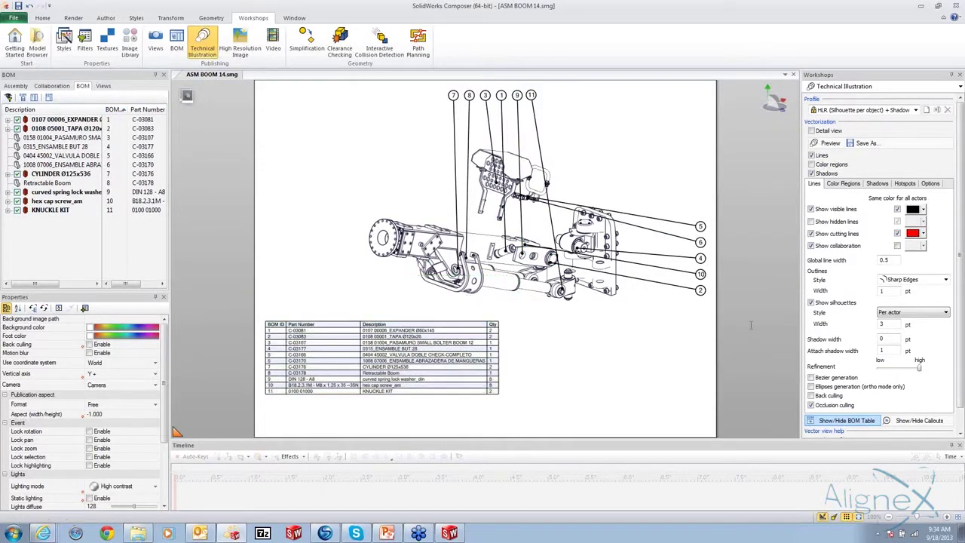
# Review the shadow settings and turn off Shadows for the vector output, leaving Color regions off
pyautogui.click(810, 248)
pyautogui.click(811, 164)
pyautogui.click(812, 164)
pyautogui.click(875, 183)
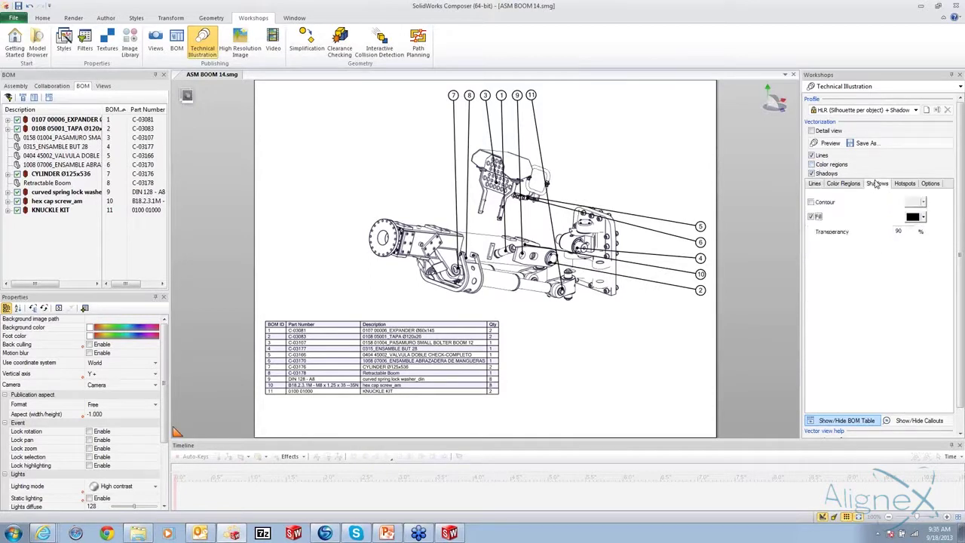
pyautogui.click(812, 173)
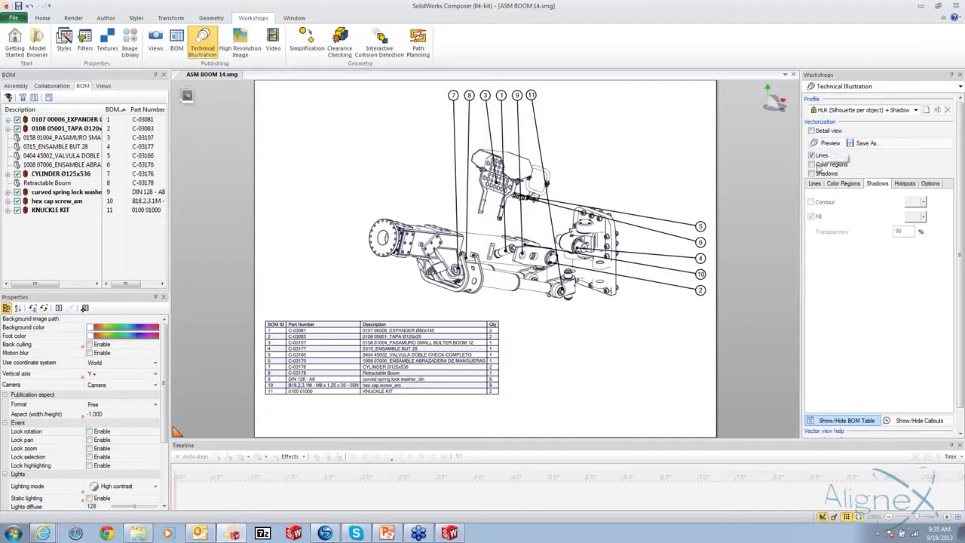
# Set the global line width to 1.5, preview the vector illustration, and close the preview
pyautogui.click(813, 184)
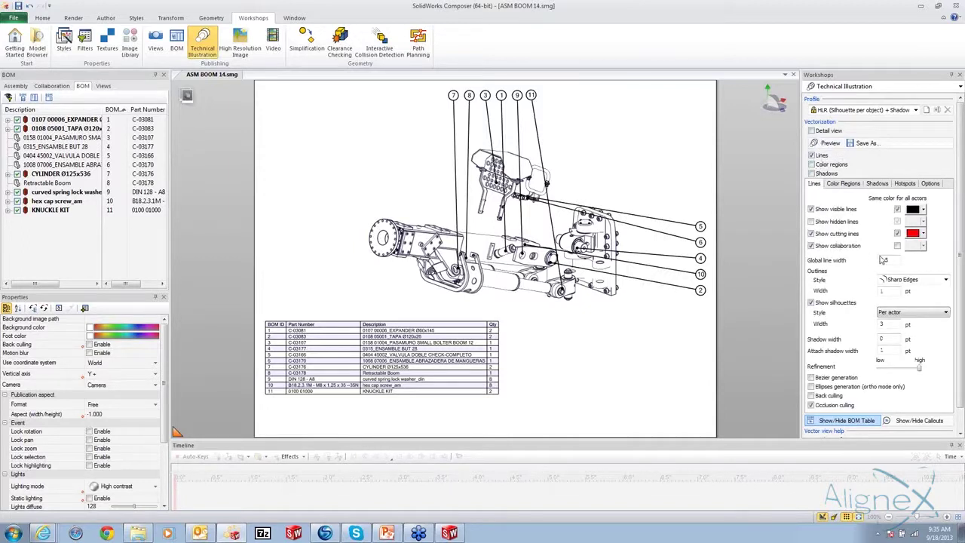
pyautogui.doubleClick(884, 260)
pyautogui.write('1.5')
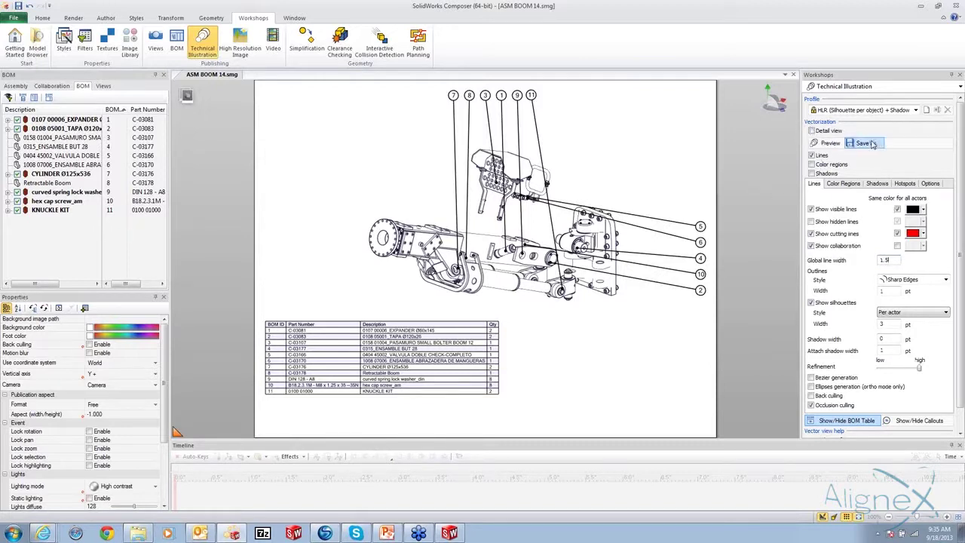
pyautogui.click(827, 143)
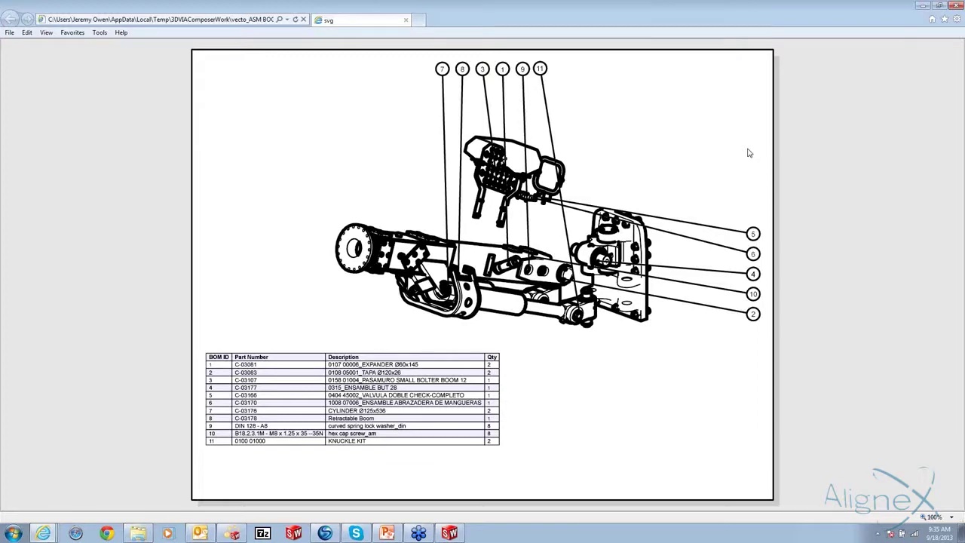
pyautogui.click(954, 6)
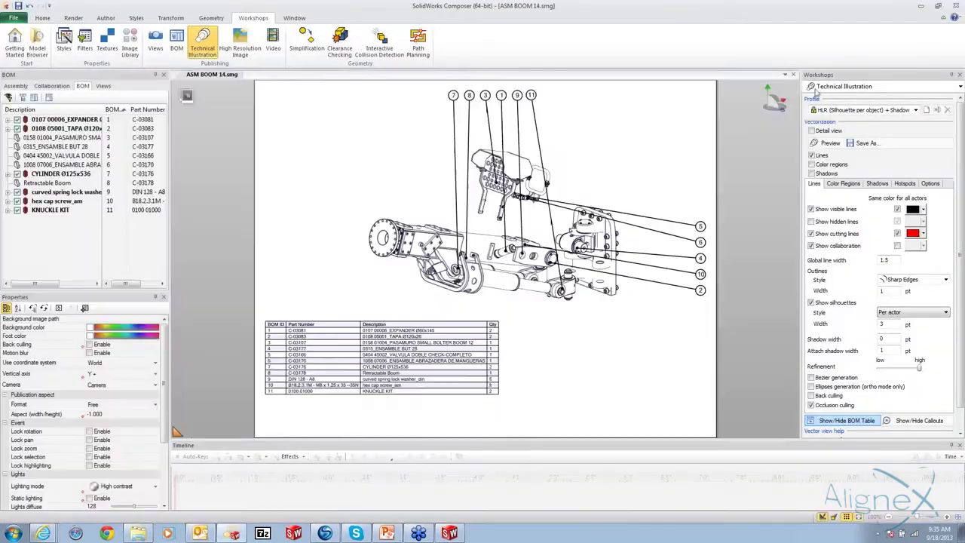
# Set the global line width to 0.5, preview the vector illustration, and close the preview
pyautogui.doubleClick(884, 260)
pyautogui.write('.5')
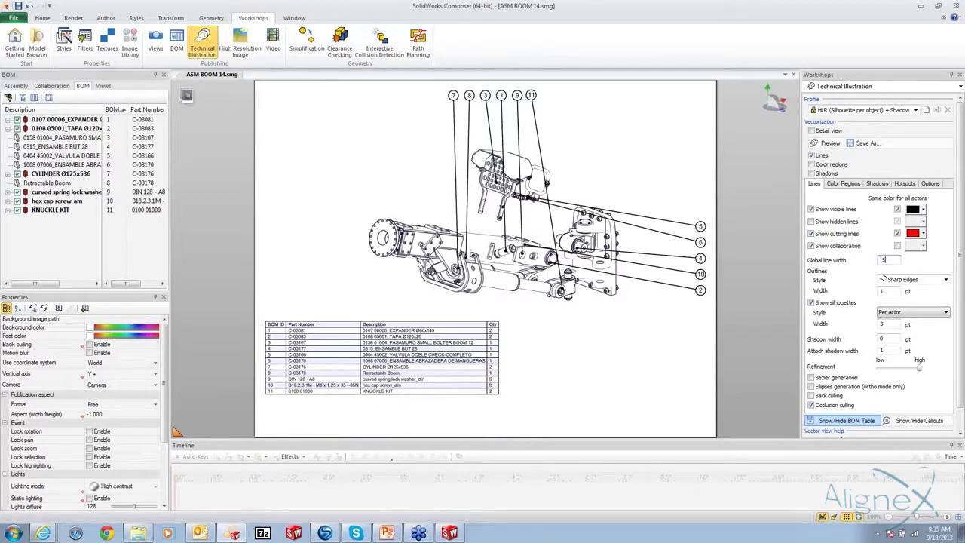
pyautogui.click(822, 145)
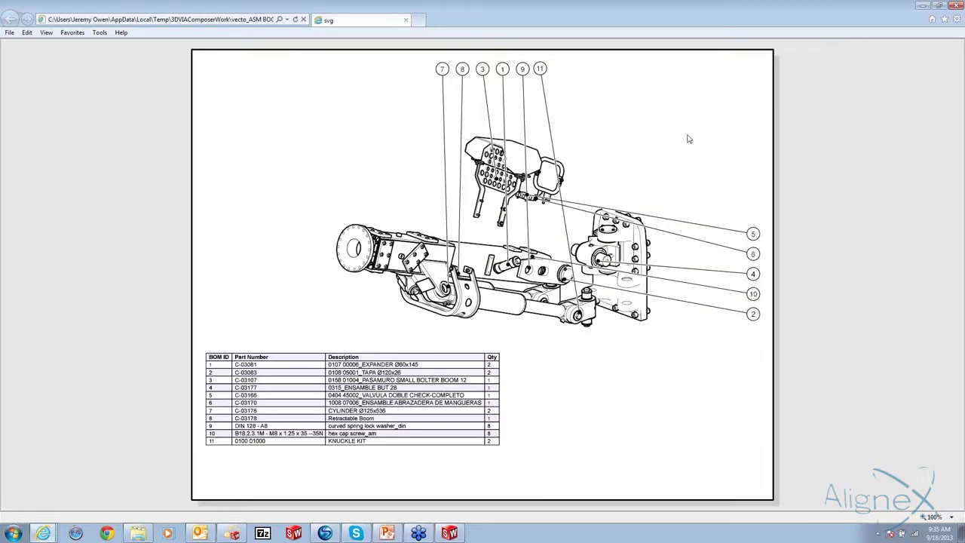
pyautogui.click(957, 7)
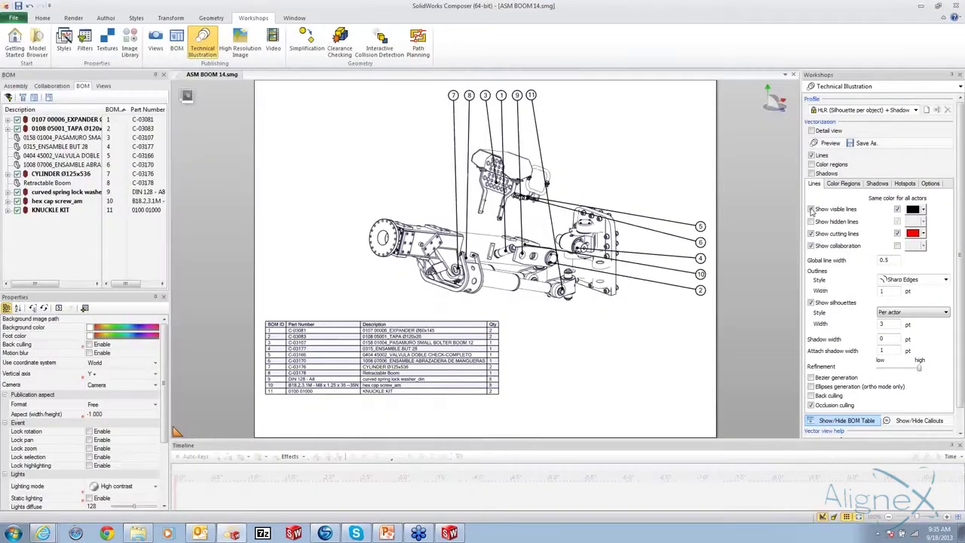
# Change the outline style to Construction Edges, check the preview including the Retractable Boom hotspot, and close it
pyautogui.click(945, 280)
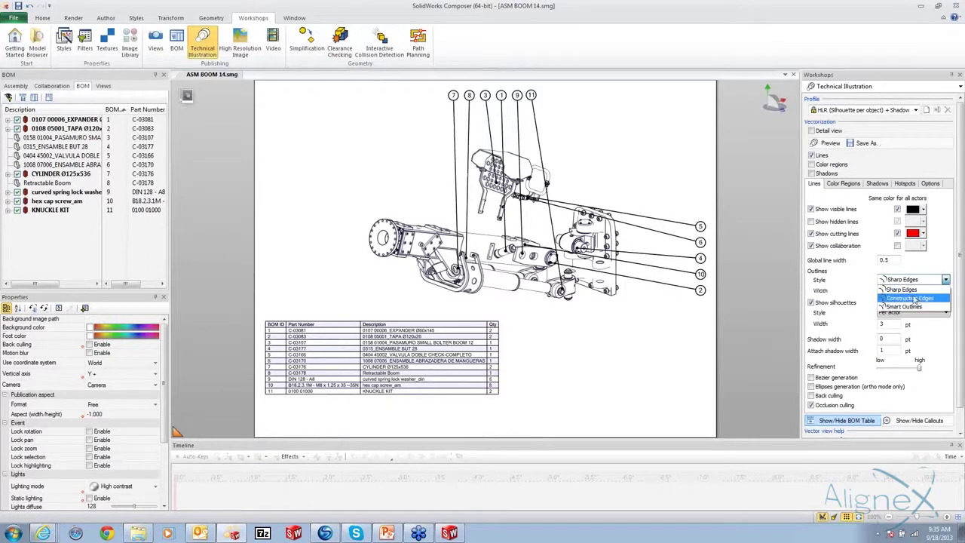
pyautogui.click(912, 299)
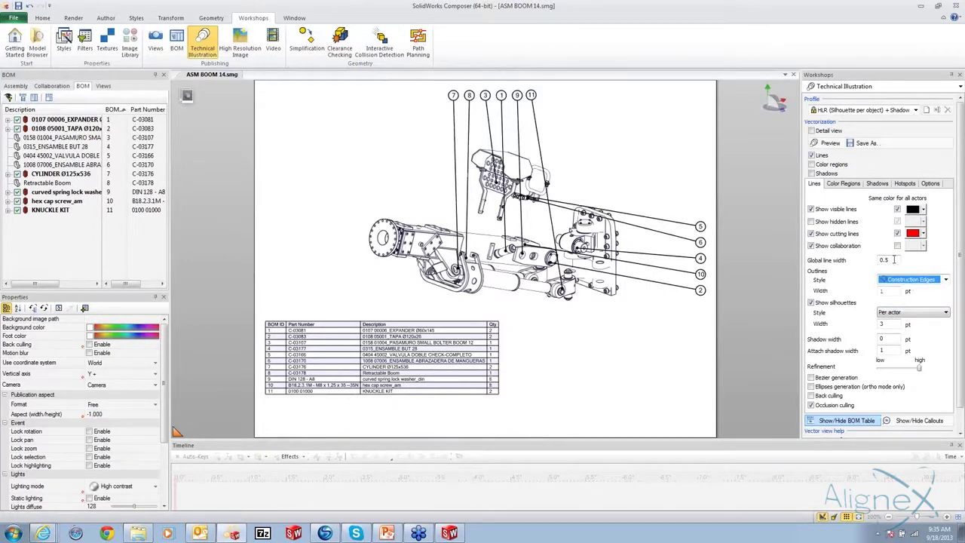
pyautogui.click(826, 144)
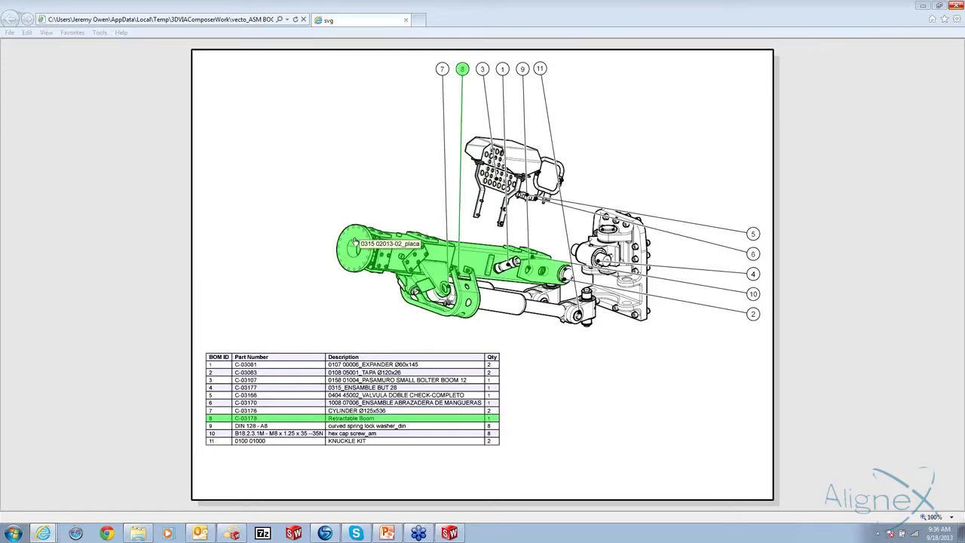
pyautogui.click(954, 5)
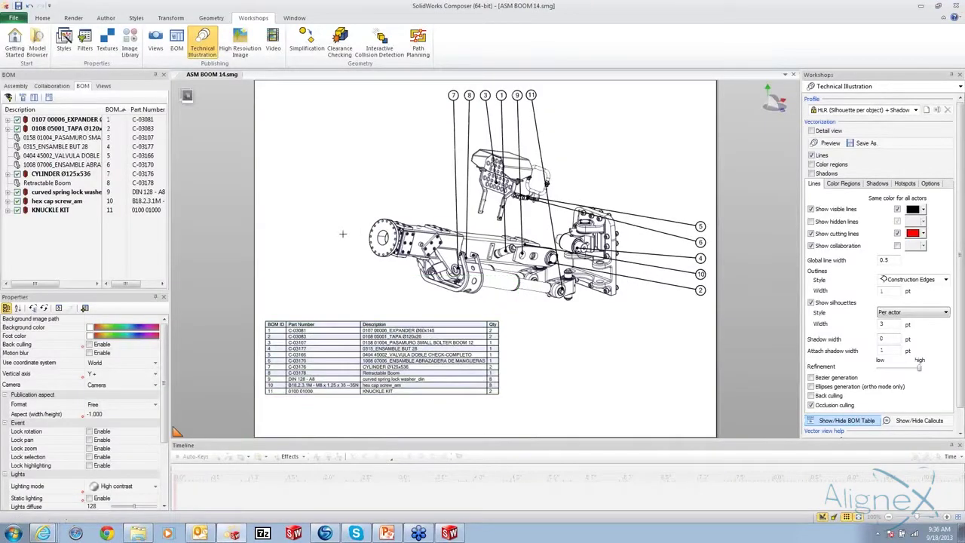
# Select the boom's round end flange and display the Geometry commands available for it
pyautogui.click(388, 230)
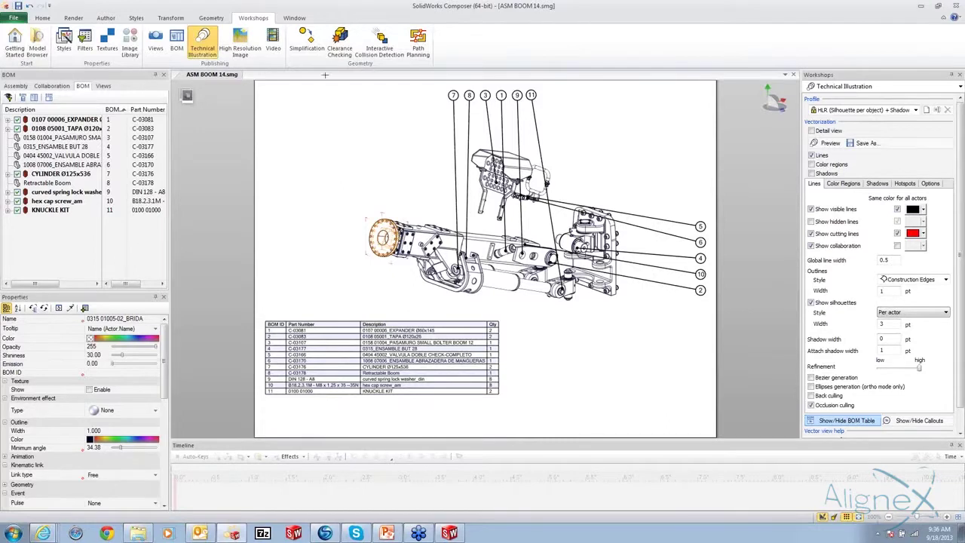
pyautogui.click(202, 19)
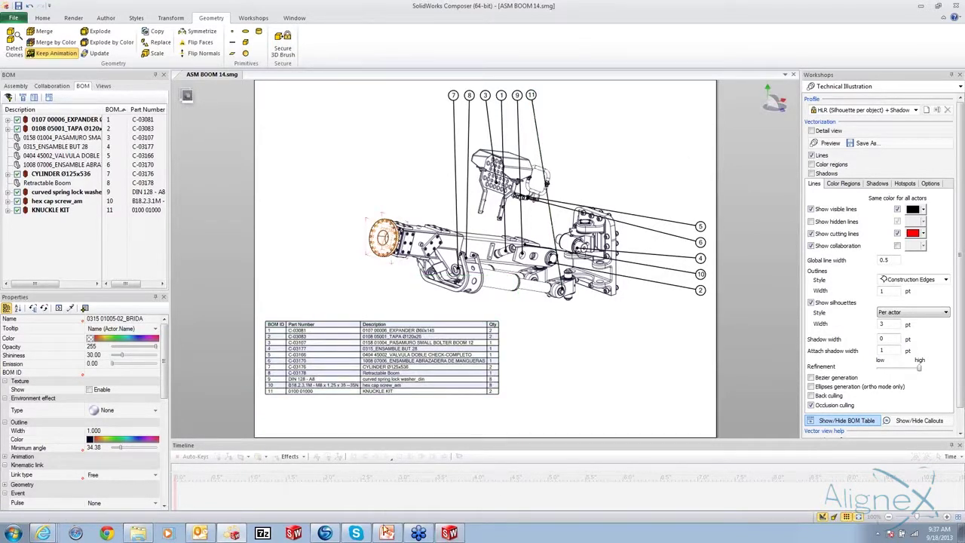
# Switch to PowerPoint to check the Parts Lists slide, return to SolidWorks Composer, and clear the flange selection
pyautogui.click(386, 535)
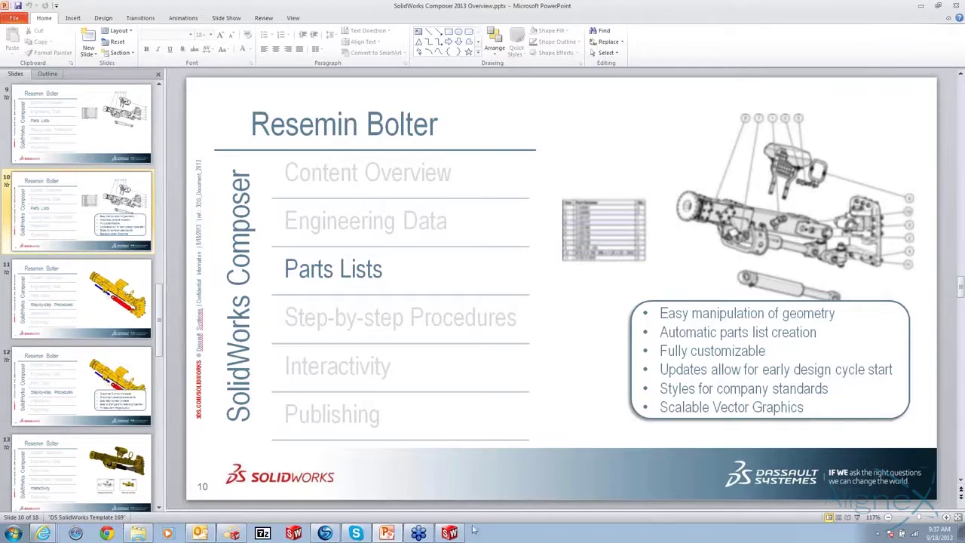
pyautogui.click(233, 534)
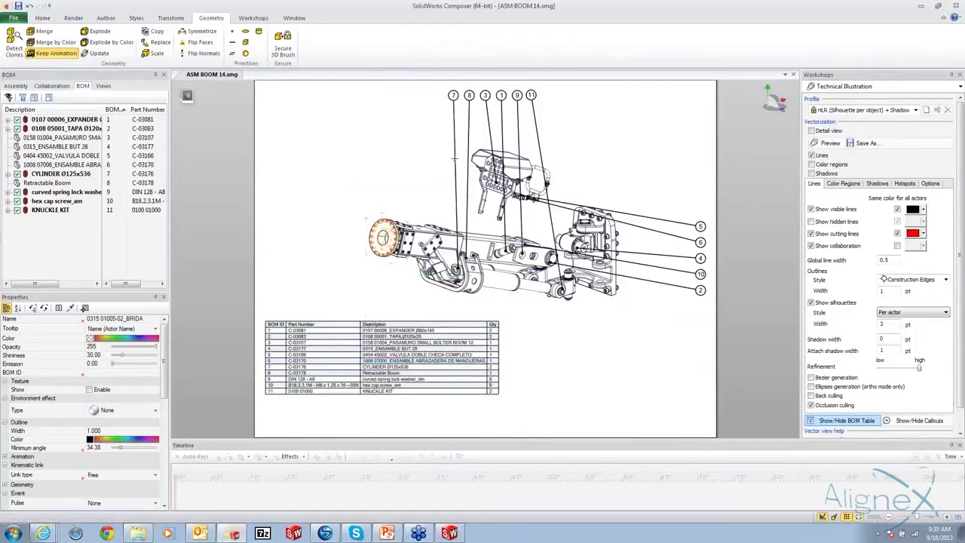
pyautogui.click(345, 169)
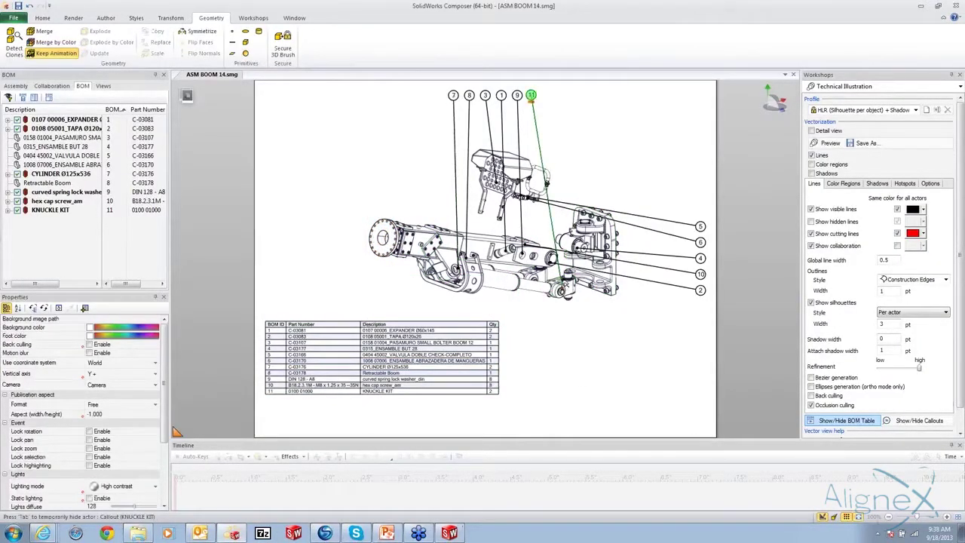
# Select the first KNUCKLE KIT subassembly in the assembly structure and create a new view
pyautogui.click(9, 85)
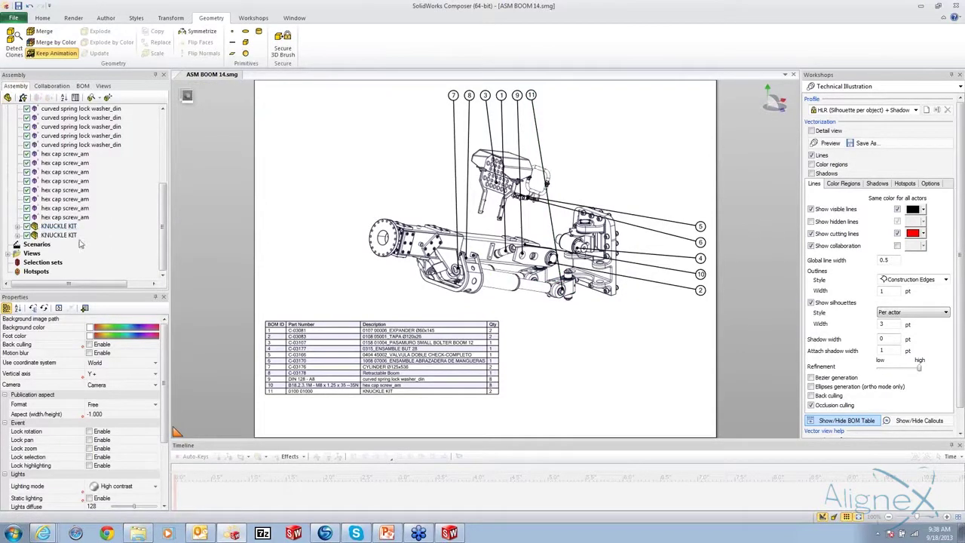
pyautogui.click(60, 228)
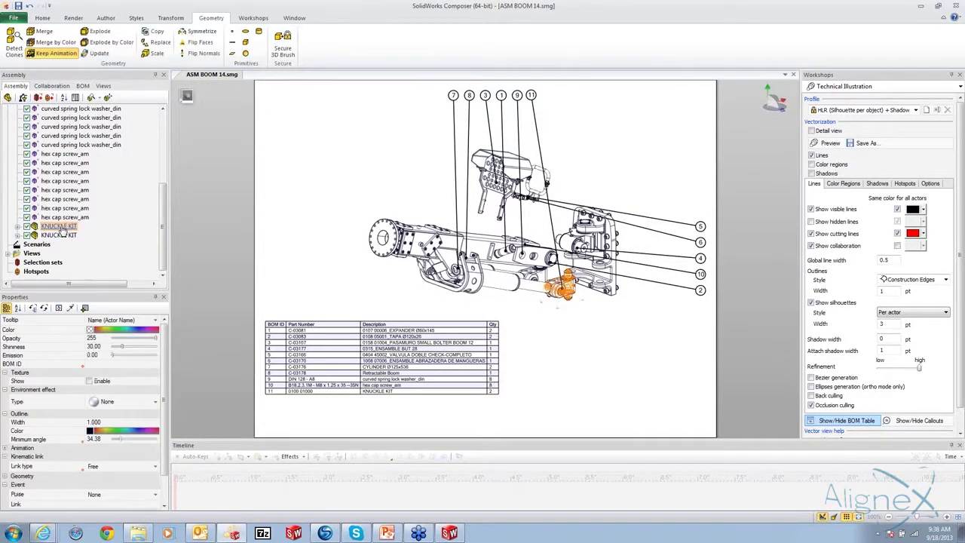
pyautogui.click(103, 85)
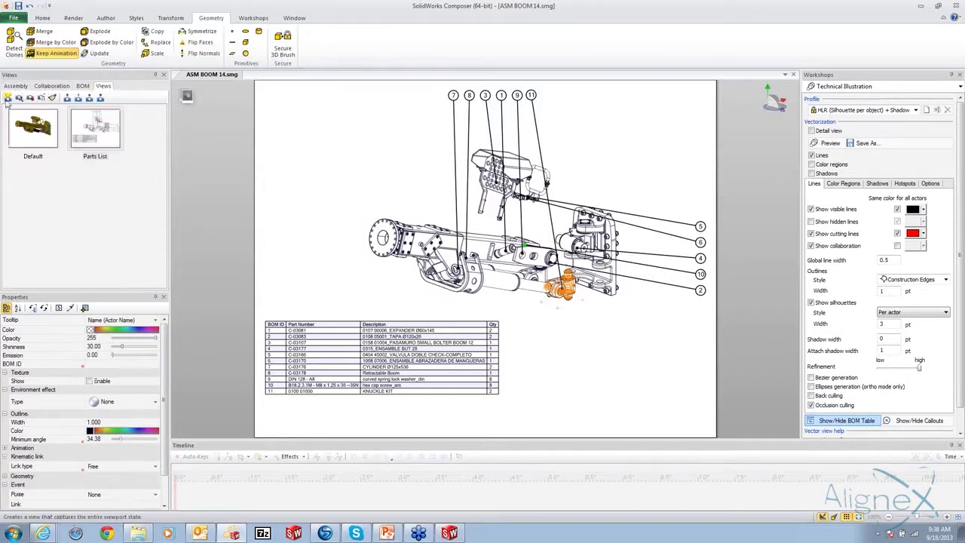
pyautogui.click(8, 98)
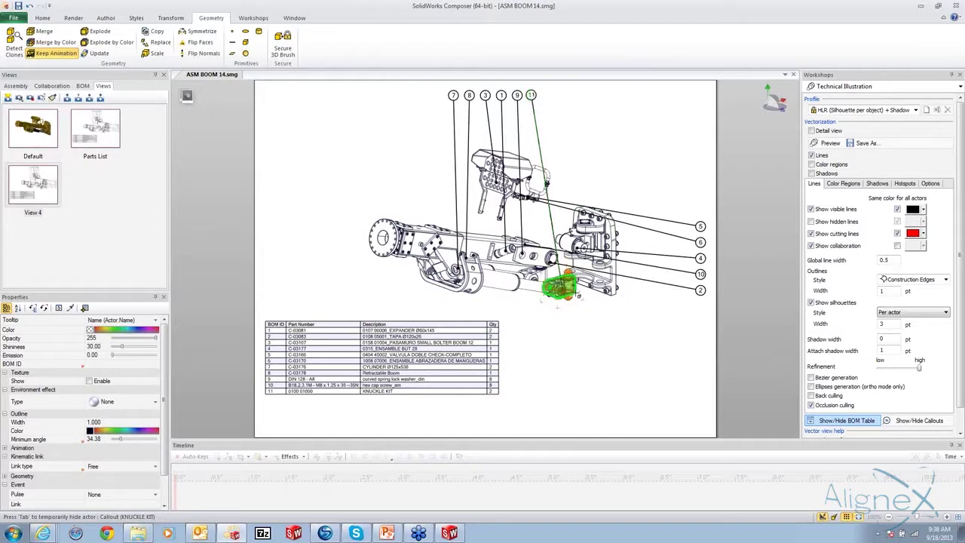
# Isolate the selected knuckle kit by hiding all other parts, callouts and the BOM table, and clear the selection
pyautogui.rightClick(581, 293)
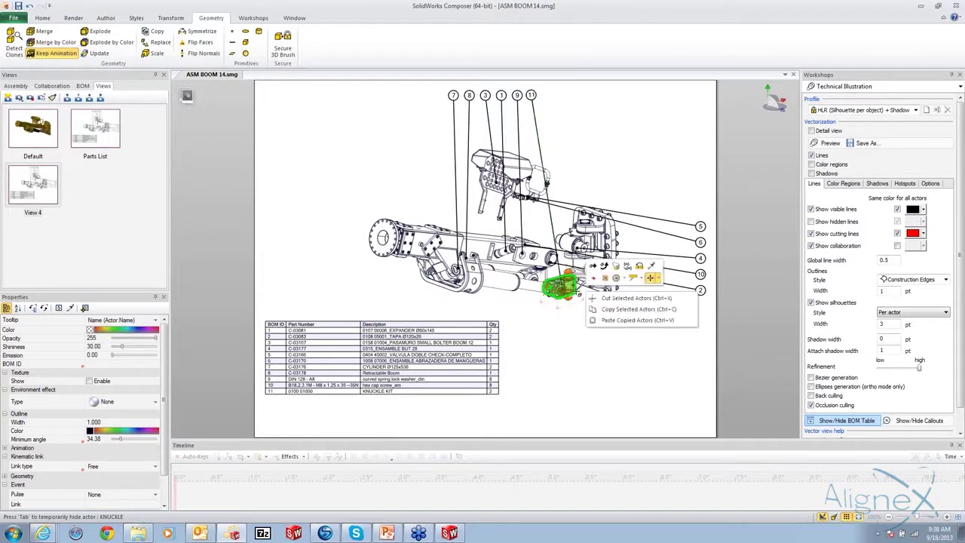
pyautogui.click(625, 281)
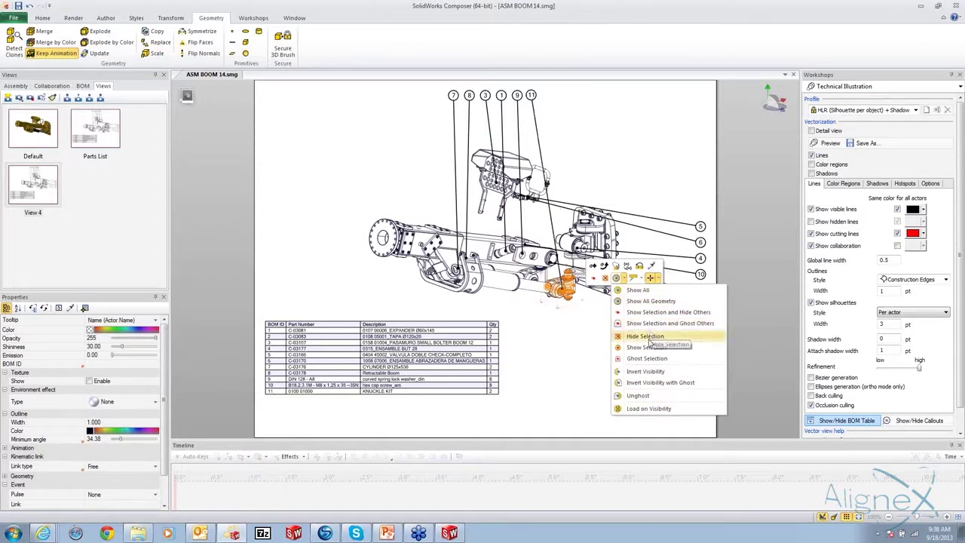
pyautogui.click(645, 347)
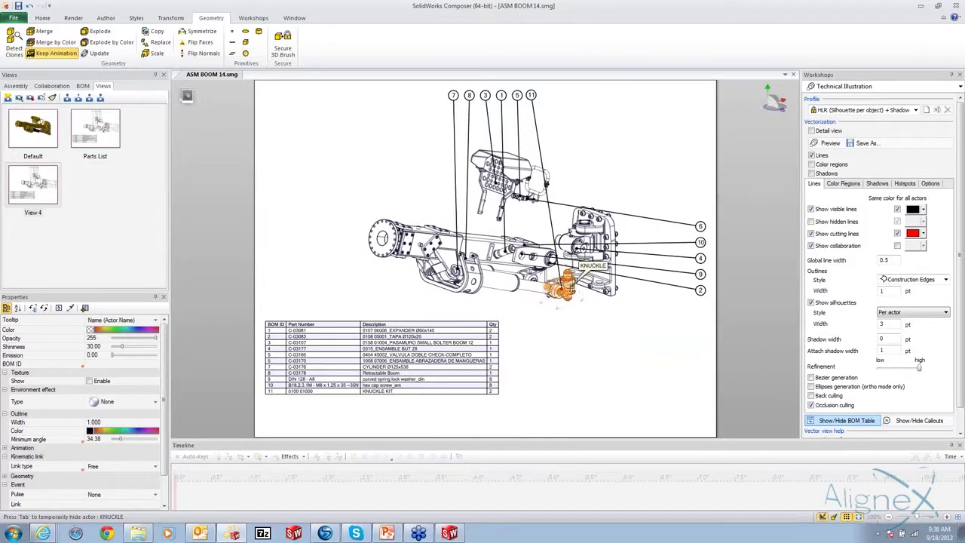
pyautogui.rightClick(622, 318)
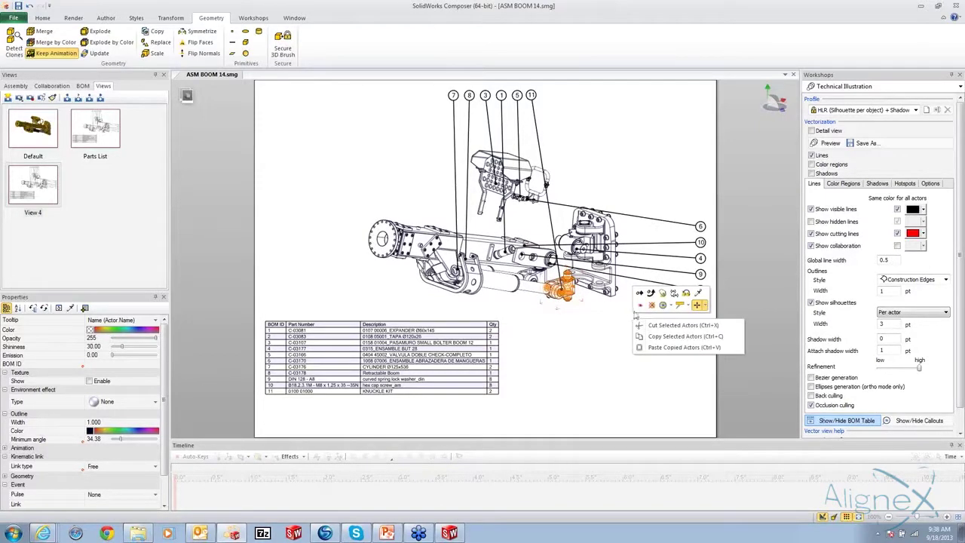
pyautogui.click(640, 305)
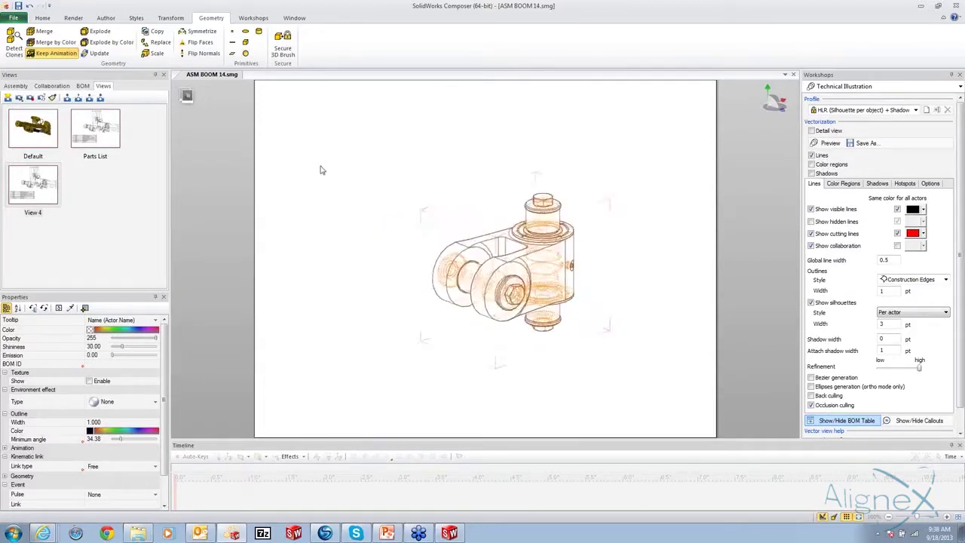
pyautogui.click(366, 133)
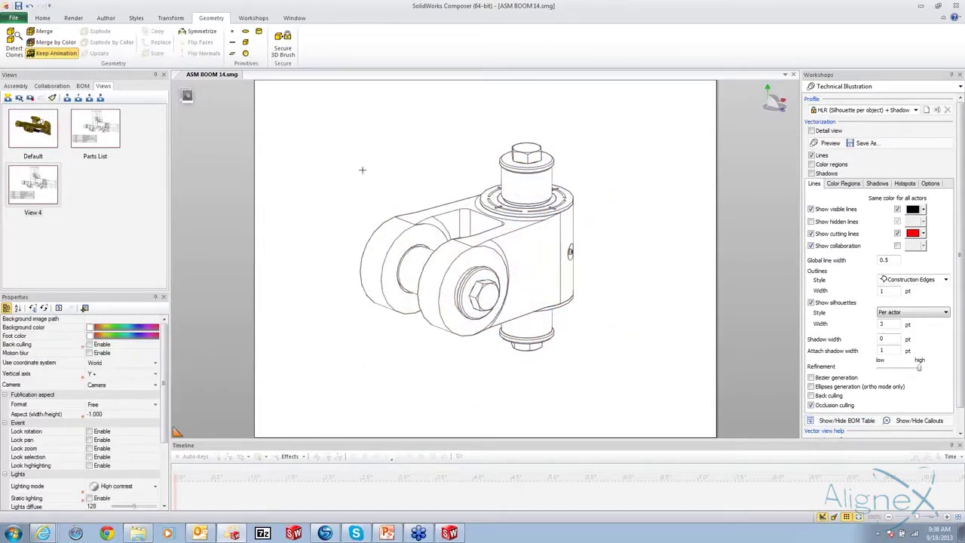
pyautogui.scroll(-3, 647, 389)
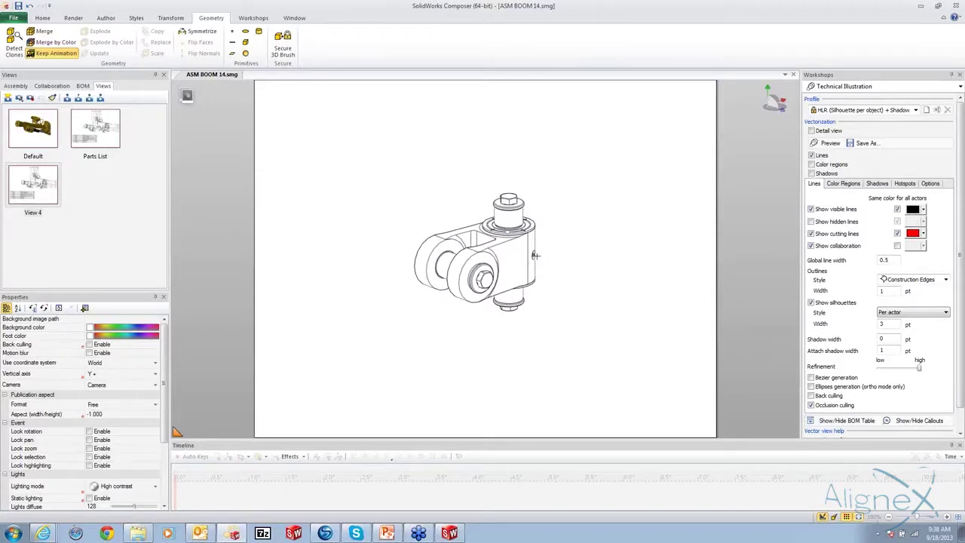
# Translate the 1-4 NPT grease fitting straight out of the side of the knuckle
pyautogui.click(533, 256)
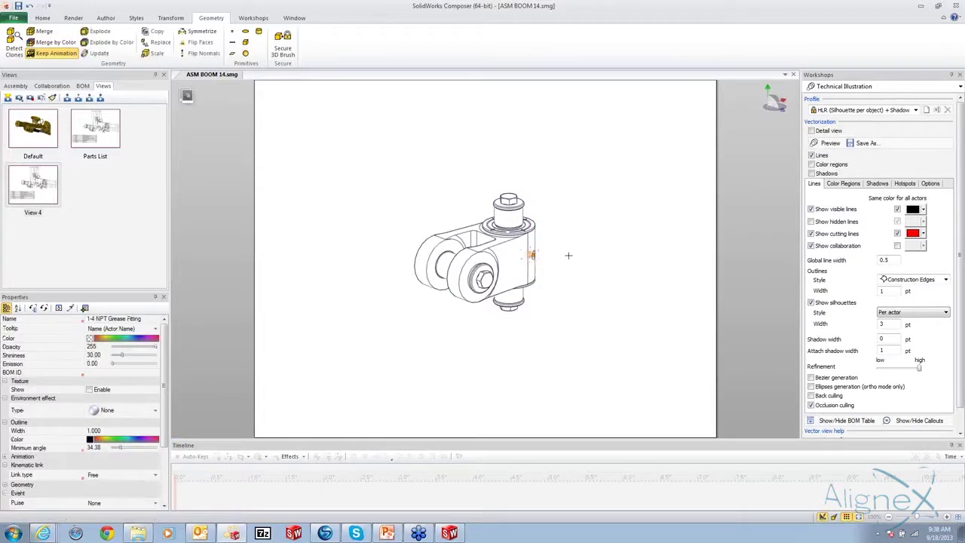
pyautogui.rightClick(593, 246)
pyautogui.click(611, 221)
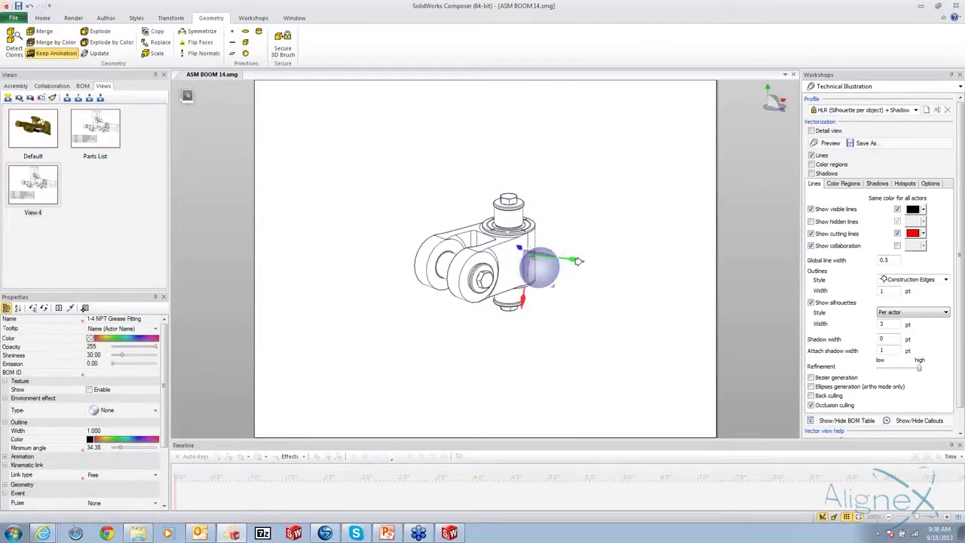
pyautogui.moveTo(578, 260)
pyautogui.mouseDown()
pyautogui.moveTo(543, 257)
pyautogui.moveTo(623, 261)
pyautogui.moveTo(586, 272)
pyautogui.mouseUp()
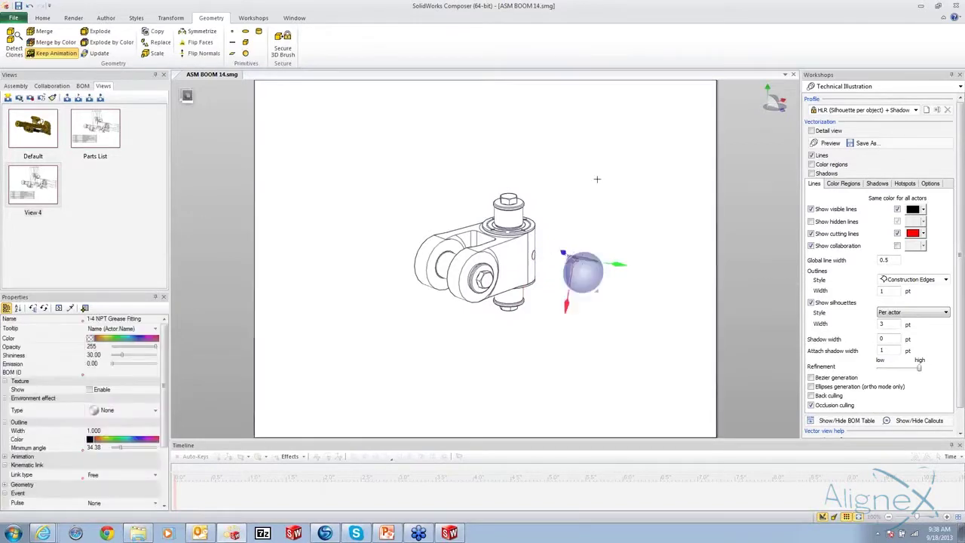
pyautogui.click(573, 259)
# Translate the upper and lower hex screws of the vertical expander pin outward along the pin axis
pyautogui.click(509, 226)
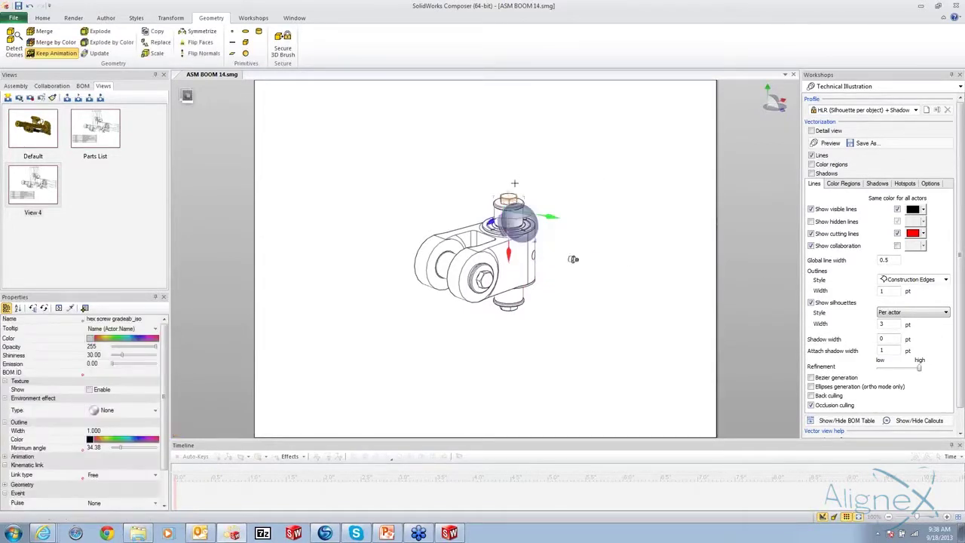
pyautogui.moveTo(515, 259); pyautogui.dragTo(500, 231)
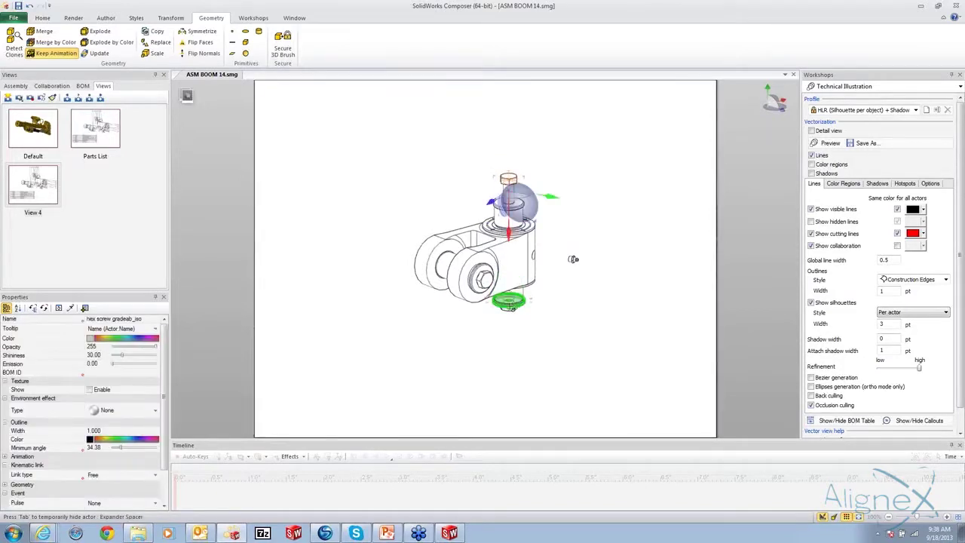
pyautogui.click(509, 302)
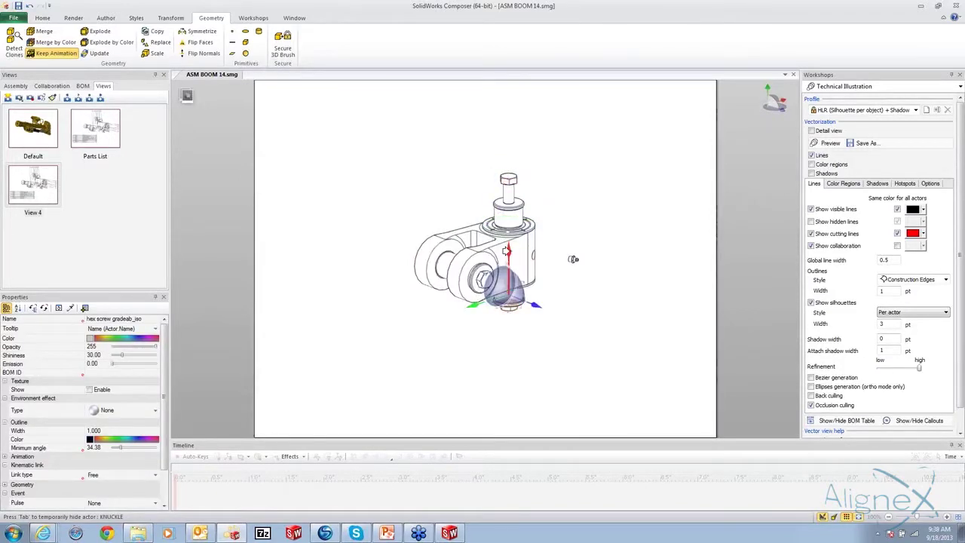
pyautogui.moveTo(491, 281); pyautogui.dragTo(506, 294)
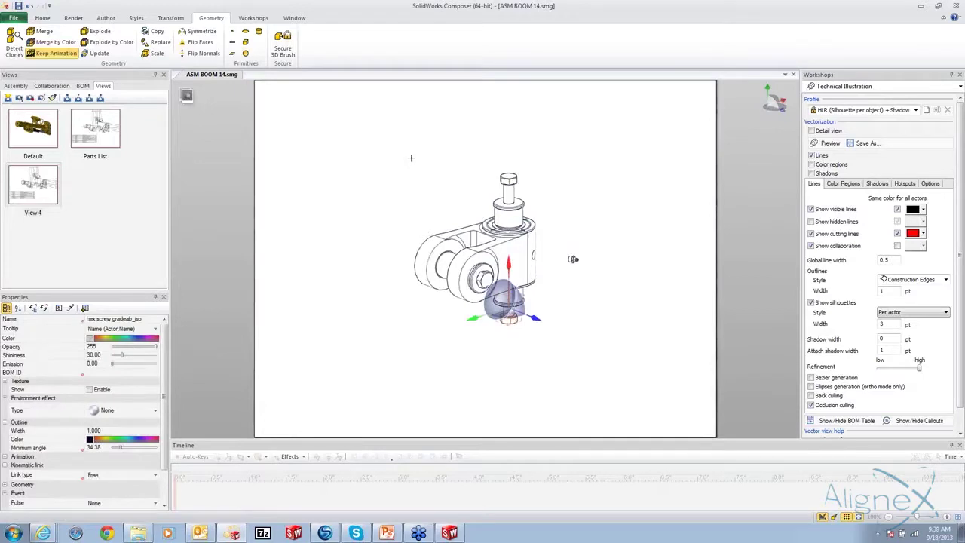
# Translate both hex screws of the horizontal expander pin outward, temporarily hiding the covering parts to reach the far screw
pyautogui.click(483, 281)
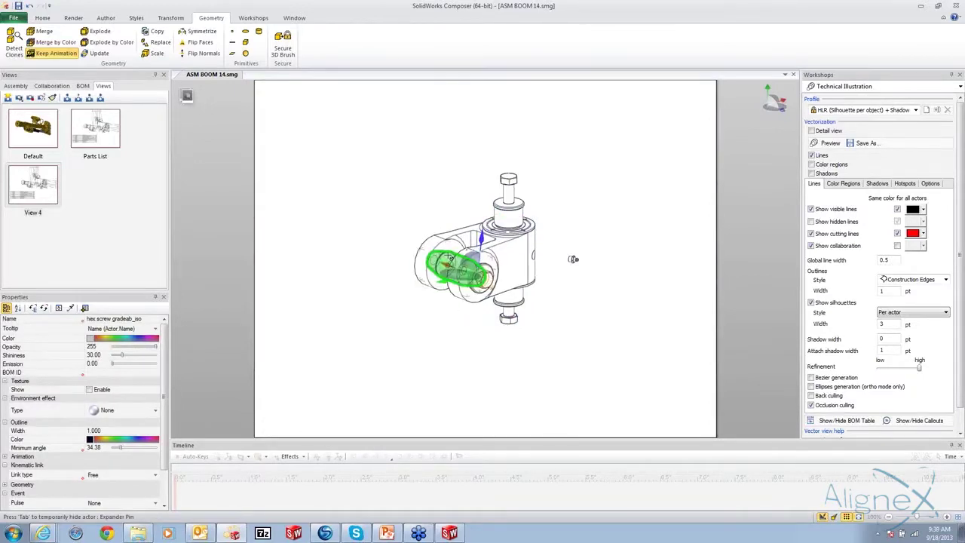
pyautogui.moveTo(445, 260); pyautogui.dragTo(448, 273)
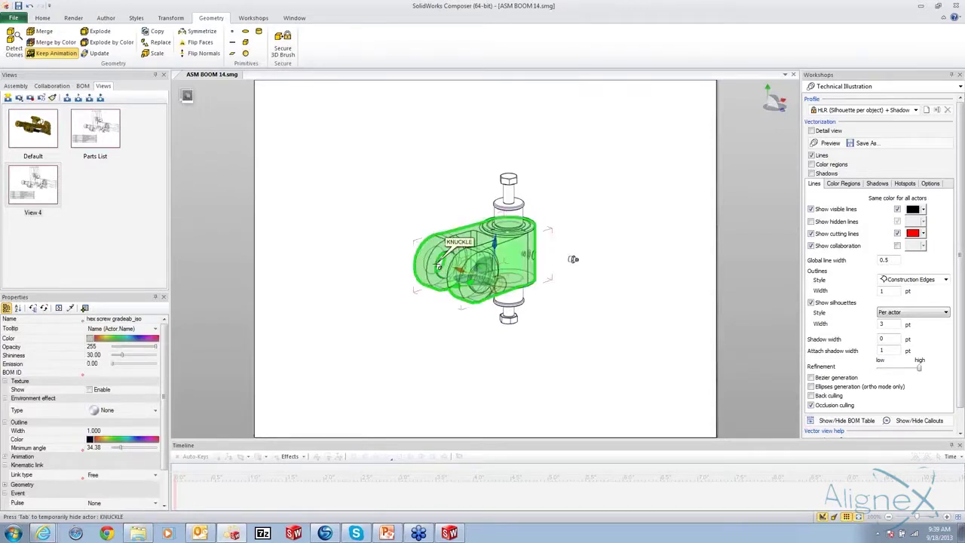
pyautogui.press('Tab')
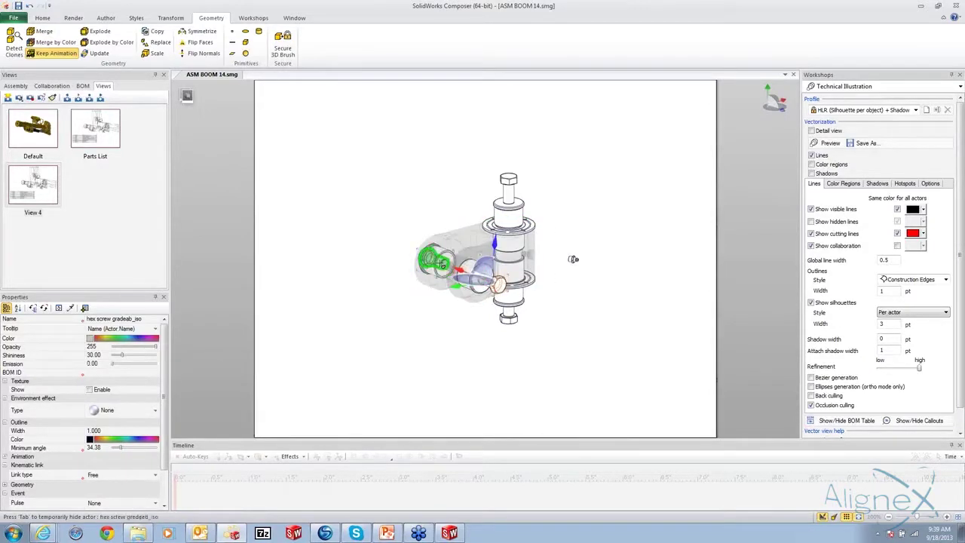
pyautogui.press('Tab')
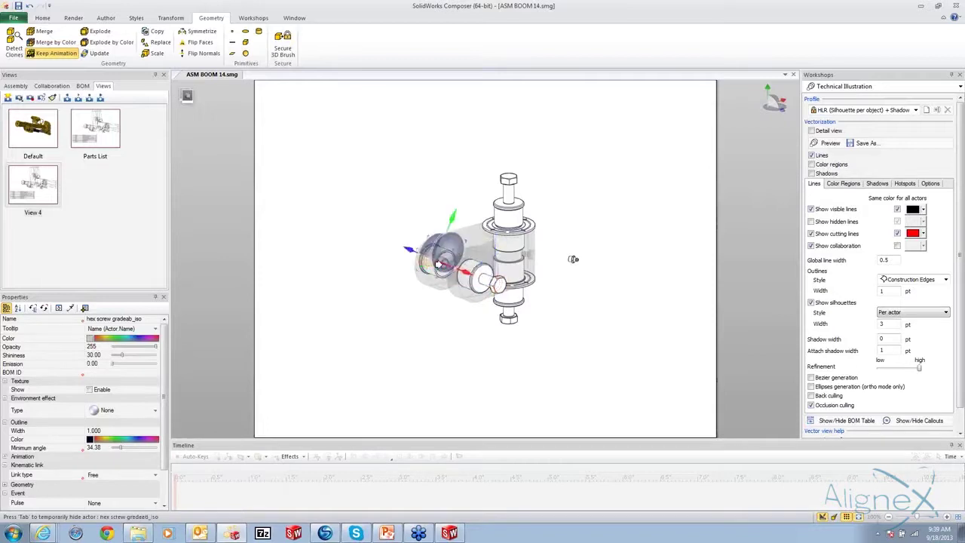
pyautogui.moveTo(459, 271); pyautogui.dragTo(441, 262)
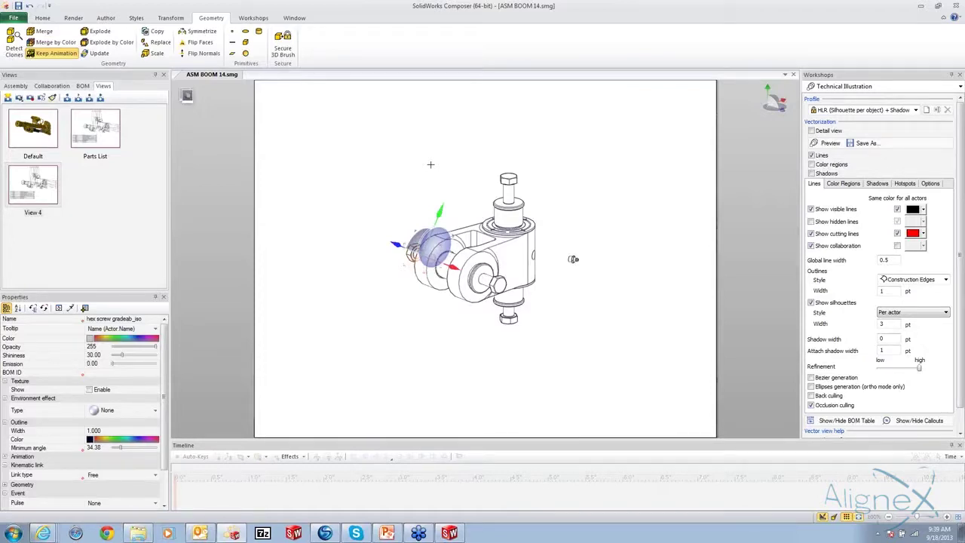
pyautogui.click(176, 431)
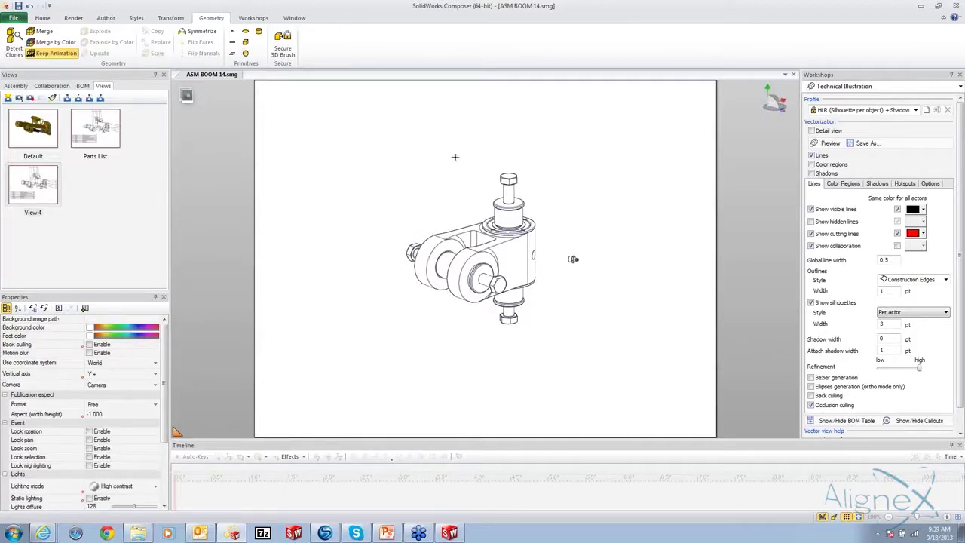
# Select the vertical EXPANDER PIN subassembly as a whole, move it clear of the knuckle beside the grease fitting, and clear the selection
pyautogui.click(19, 86)
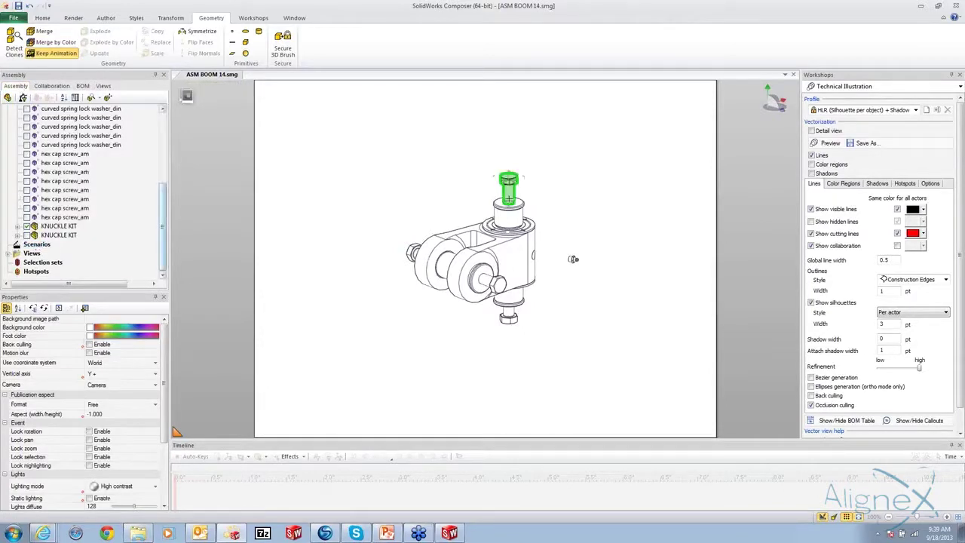
pyautogui.click(509, 213)
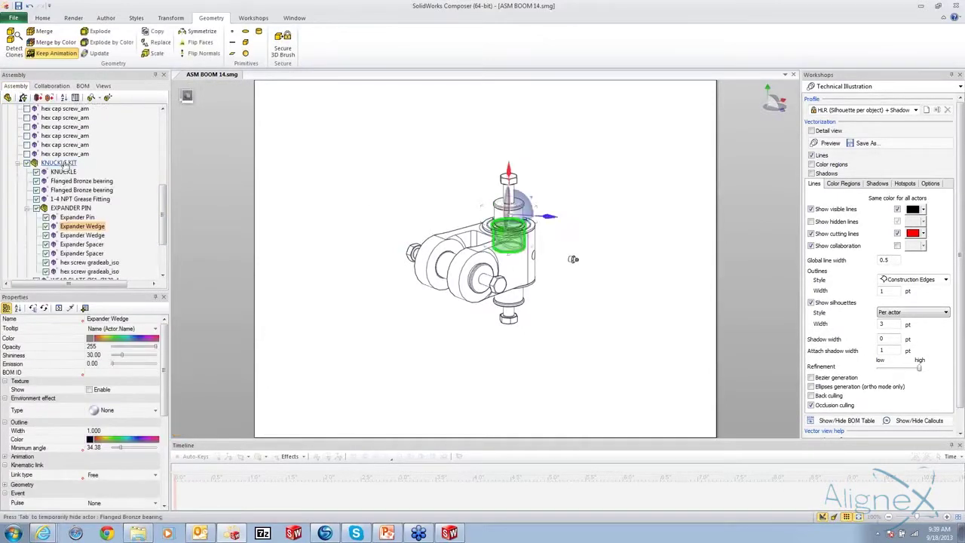
pyautogui.click(509, 249)
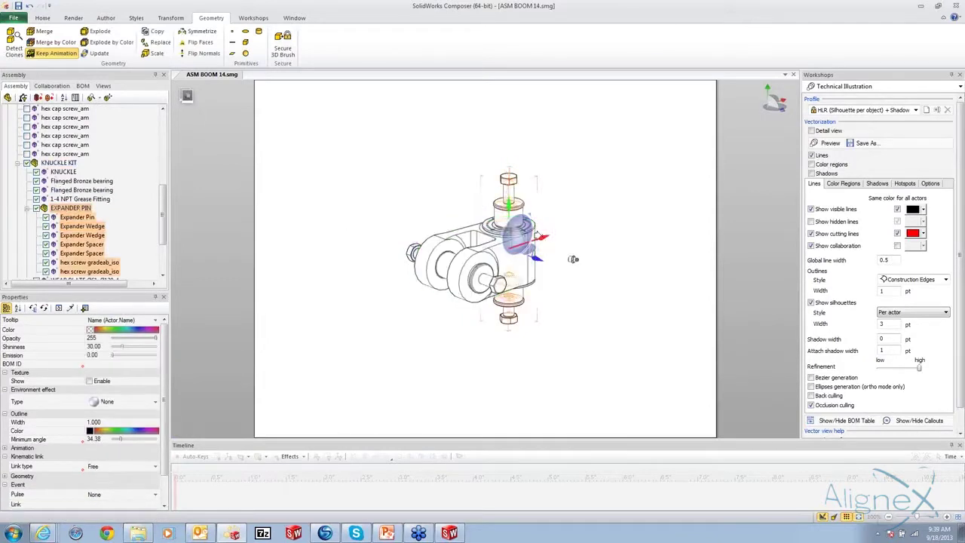
pyautogui.moveTo(520, 230); pyautogui.dragTo(606, 207)
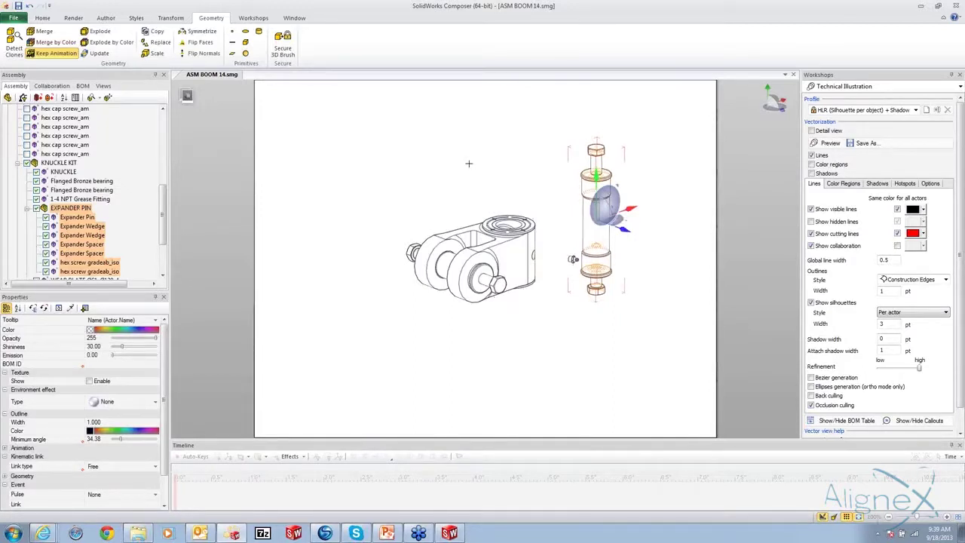
pyautogui.click(468, 163)
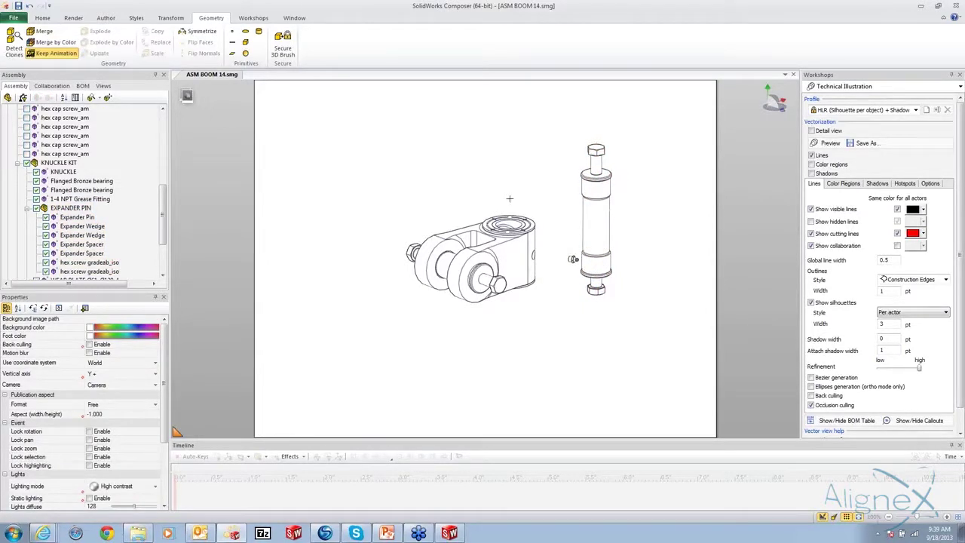
# Select both flanged bronze bearings and both wear plates in the knuckle, and align them onto the axis of the vertical expander pin
pyautogui.click(516, 229)
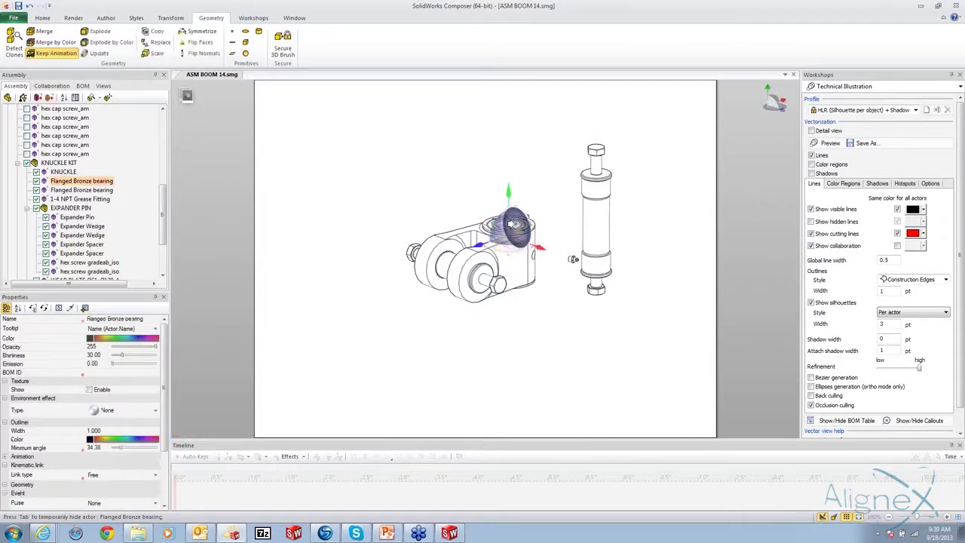
pyautogui.click(563, 148)
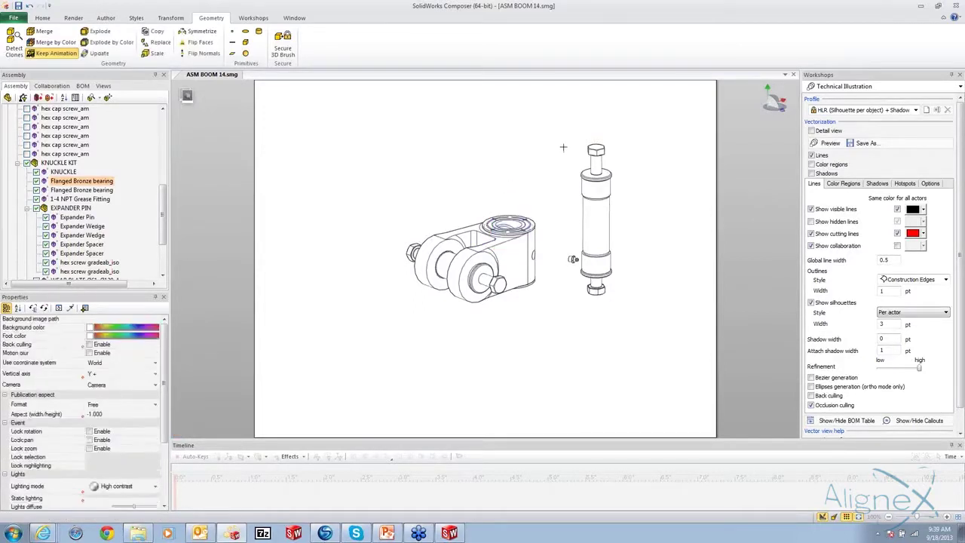
pyautogui.click(528, 227)
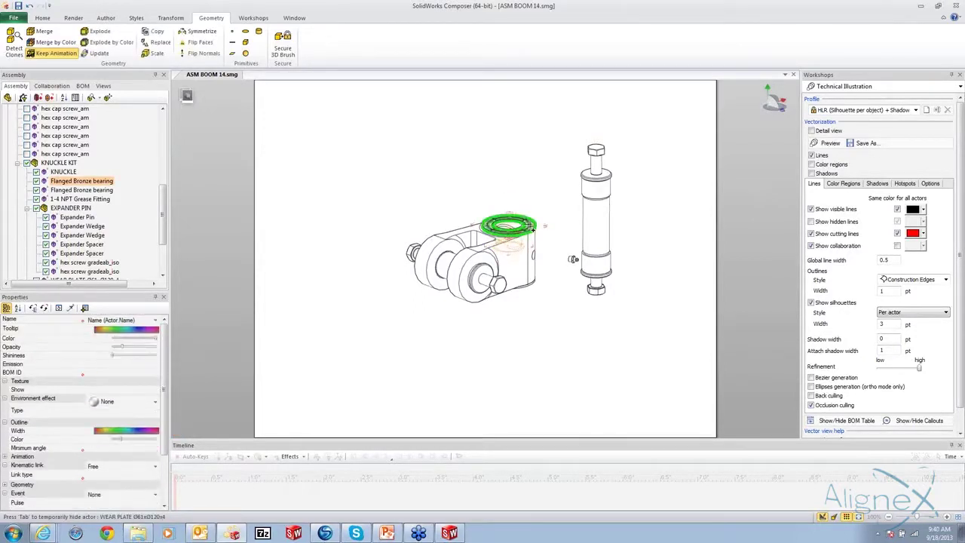
pyautogui.press('Tab')
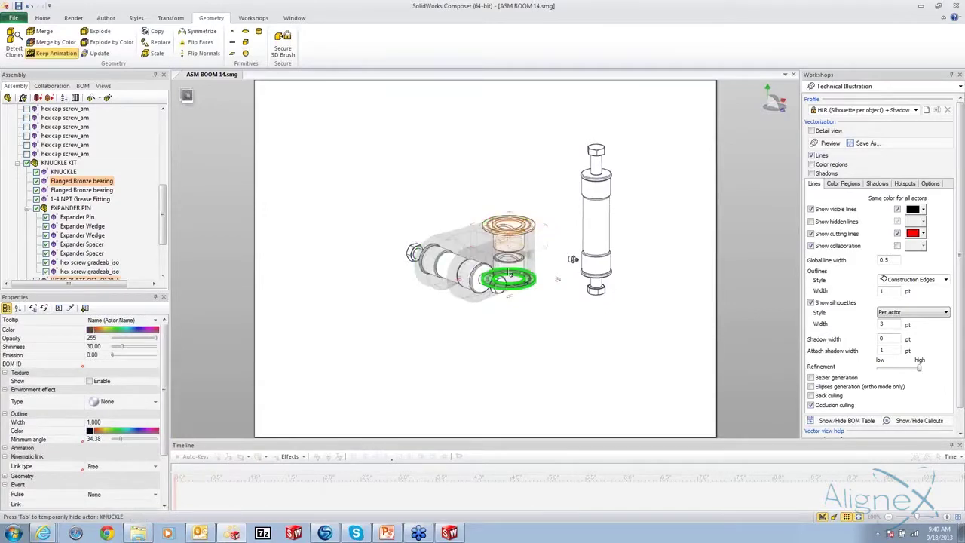
pyautogui.keyDown('ctrl'); pyautogui.click(517, 286); pyautogui.keyUp('ctrl')
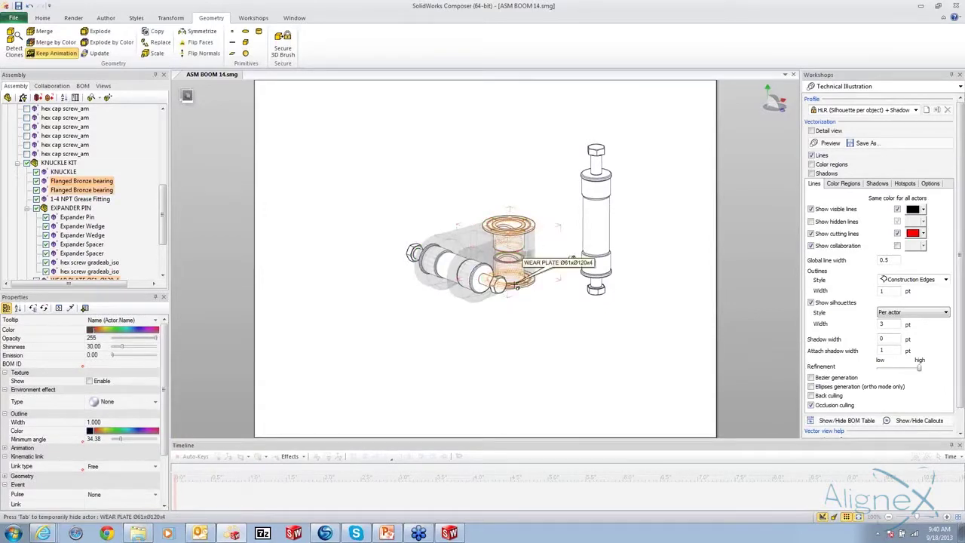
pyautogui.rightClick(543, 149)
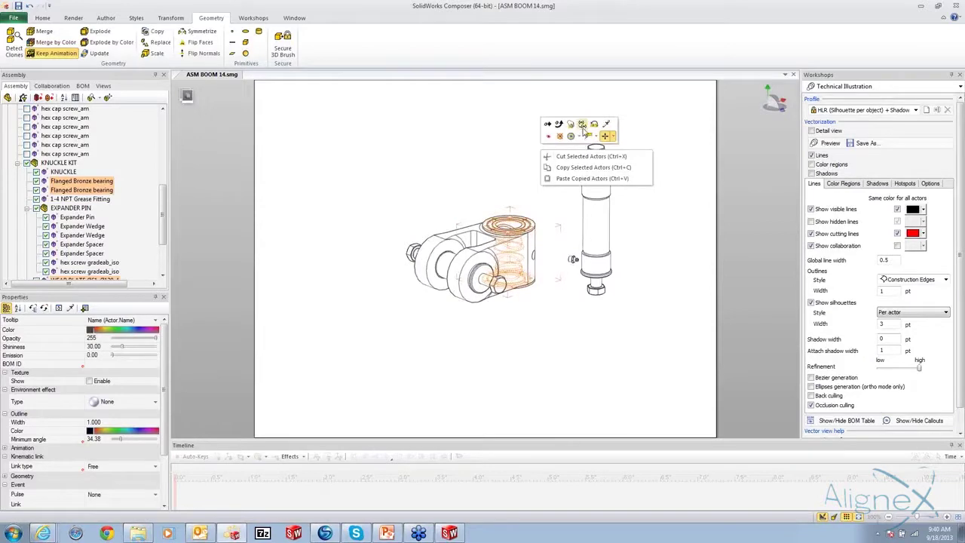
pyautogui.click(582, 124)
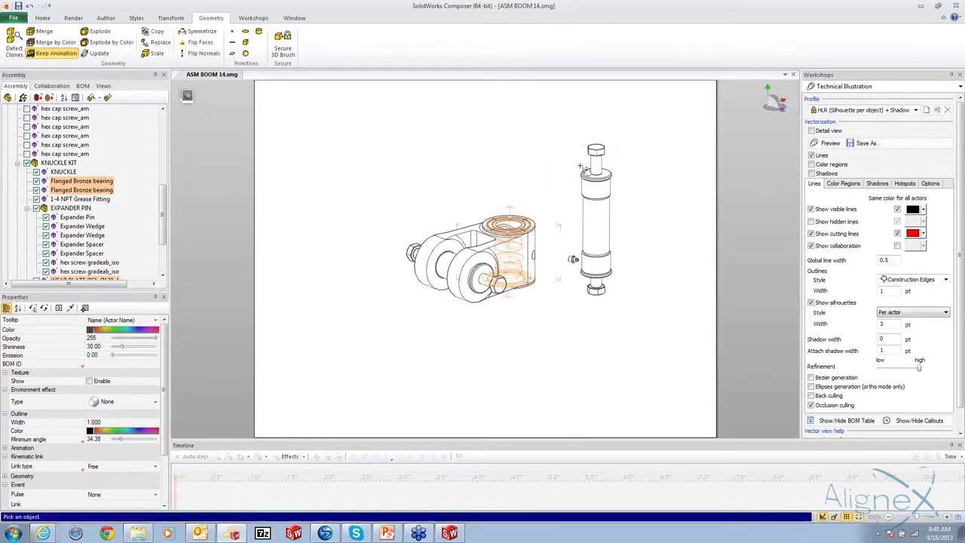
pyautogui.click(596, 228)
pyautogui.click(504, 176)
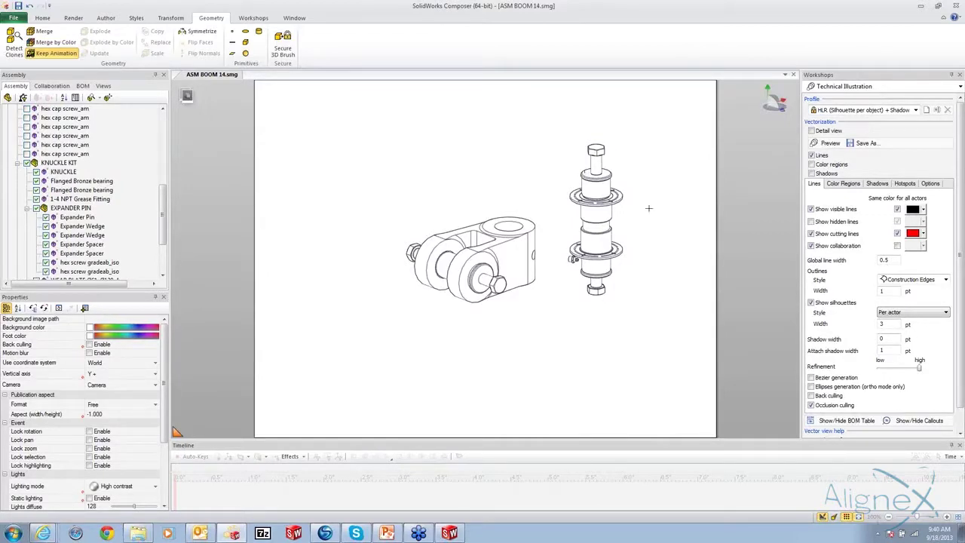
# Select the upper half of the vertical pin stack and explode it linearly upward along the pin axis
pyautogui.moveTo(676, 269); pyautogui.dragTo(587, 214)
pyautogui.moveTo(566, 139); pyautogui.dragTo(600, 225)
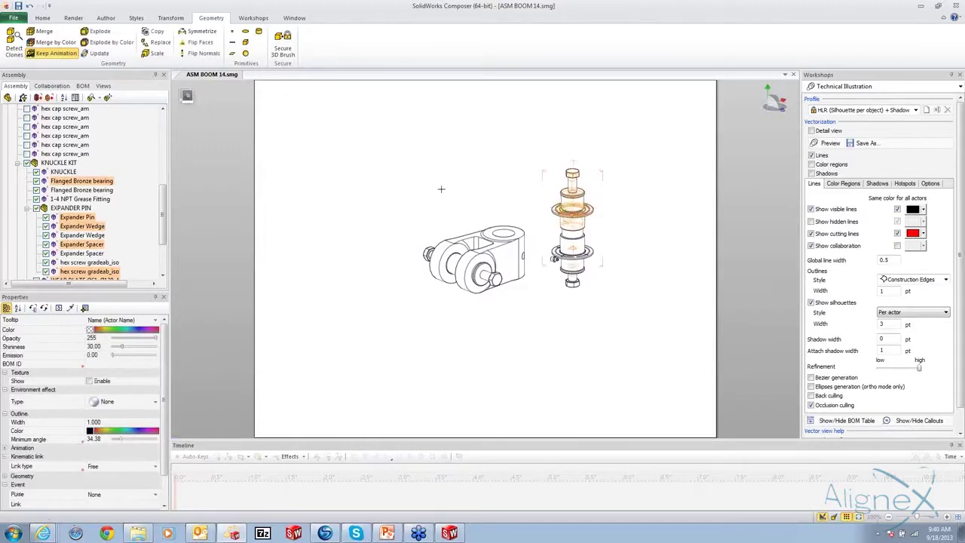
pyautogui.click(171, 17)
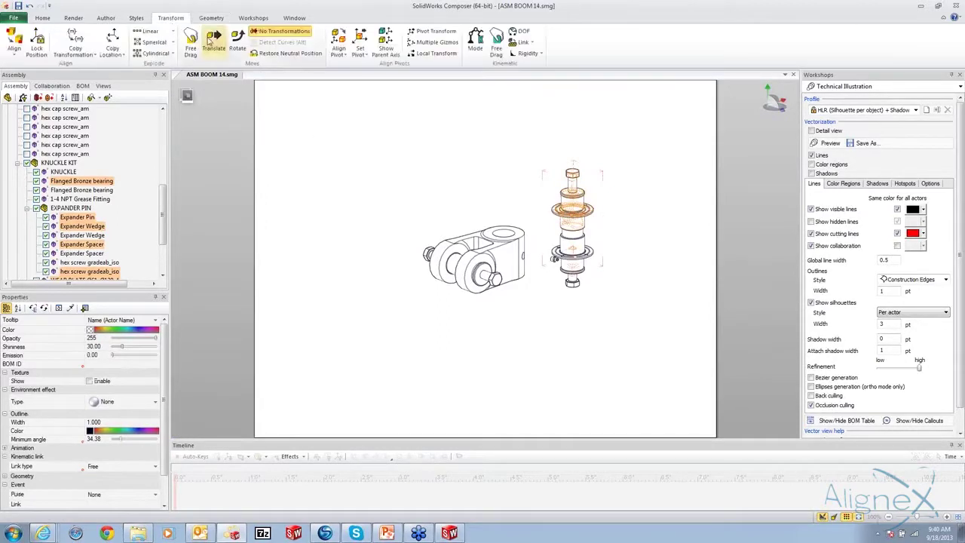
pyautogui.click(149, 32)
pyautogui.click(571, 192)
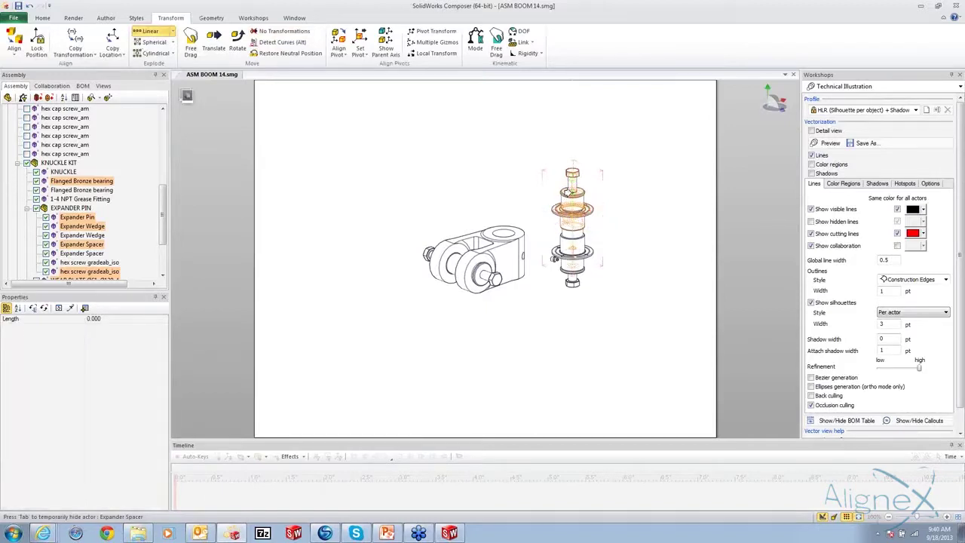
pyautogui.moveTo(570, 191); pyautogui.dragTo(561, 87)
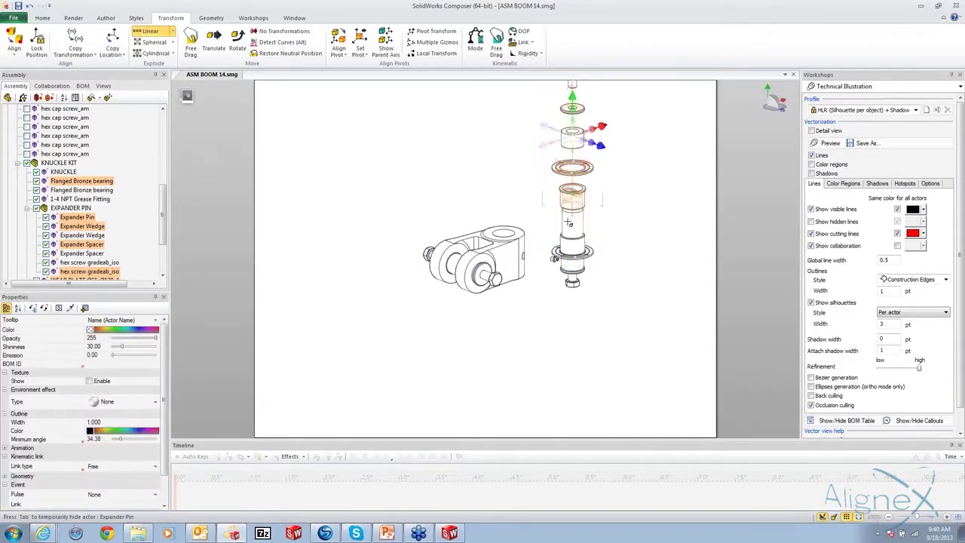
# Translate the exploded upper parts, without the expander pin, farther up to clear the top of the pin
pyautogui.rightClick(526, 134)
pyautogui.click(542, 110)
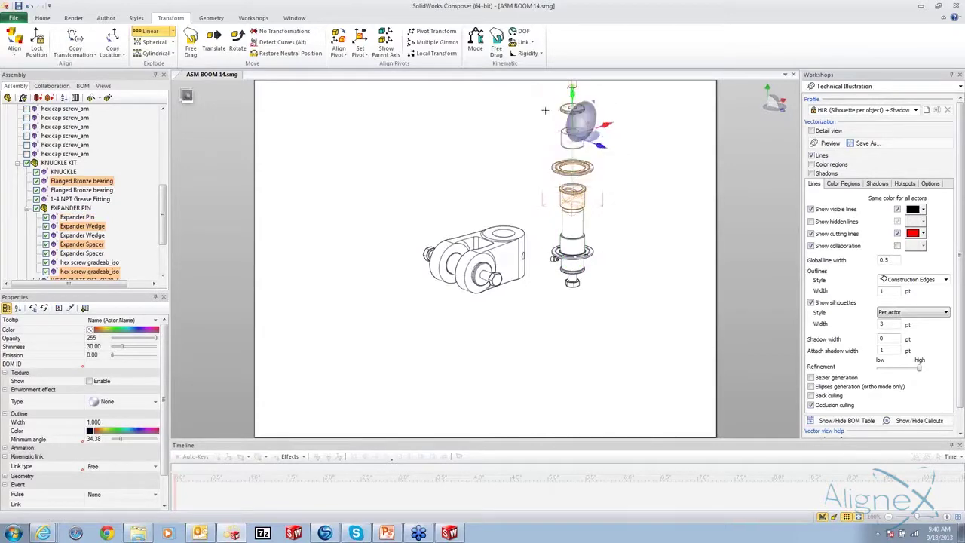
pyautogui.moveTo(565, 92)
pyautogui.mouseDown()
pyautogui.moveTo(573, 71)
pyautogui.moveTo(556, 104)
pyautogui.mouseUp()
# Select the lower half of the vertical pin stack and explode it linearly downward along the pin axis
pyautogui.scroll(-1, 562, 106)
pyautogui.click(571, 305)
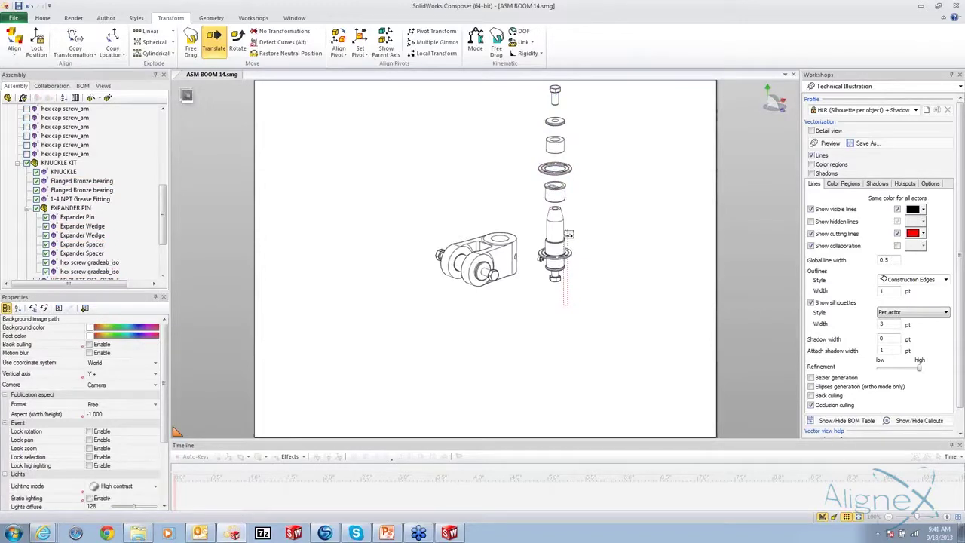
pyautogui.moveTo(543, 292); pyautogui.dragTo(589, 210)
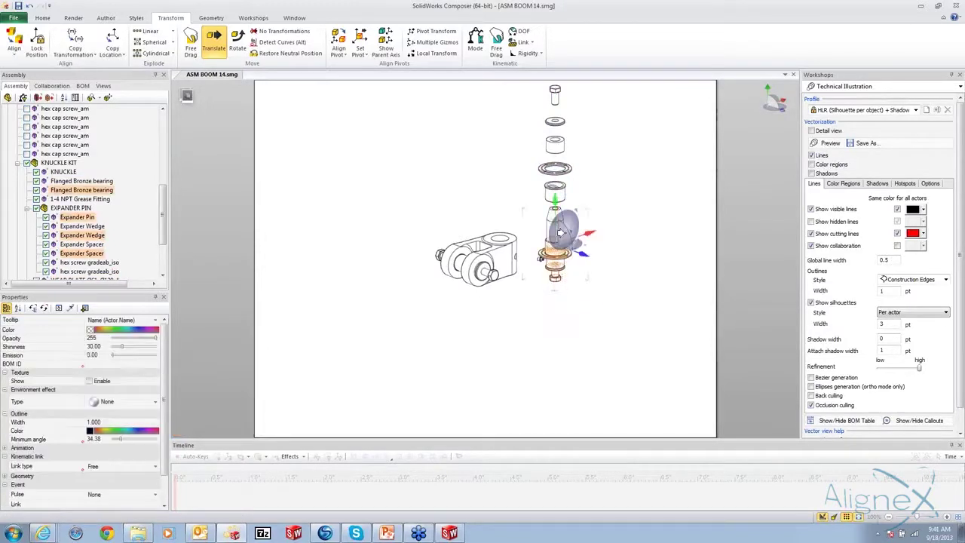
pyautogui.rightClick(607, 204)
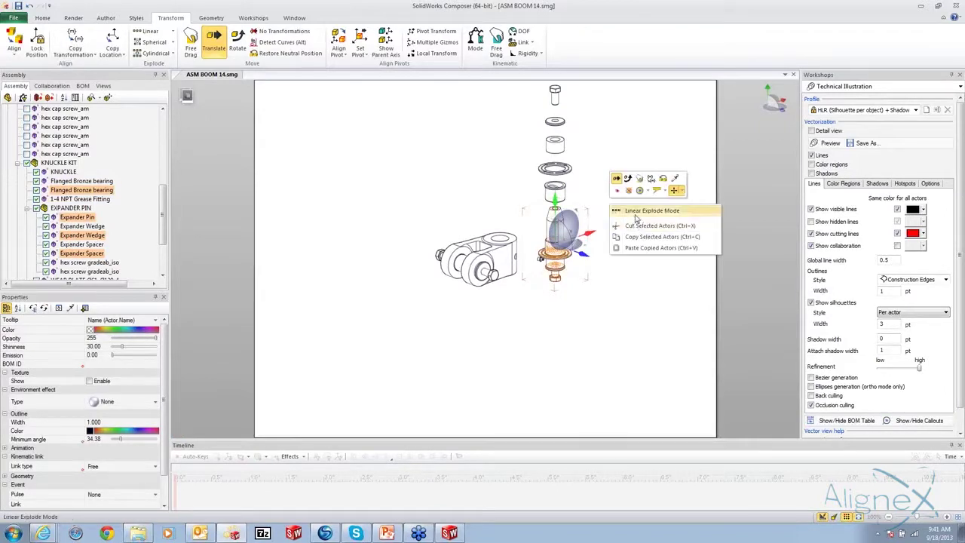
pyautogui.click(635, 213)
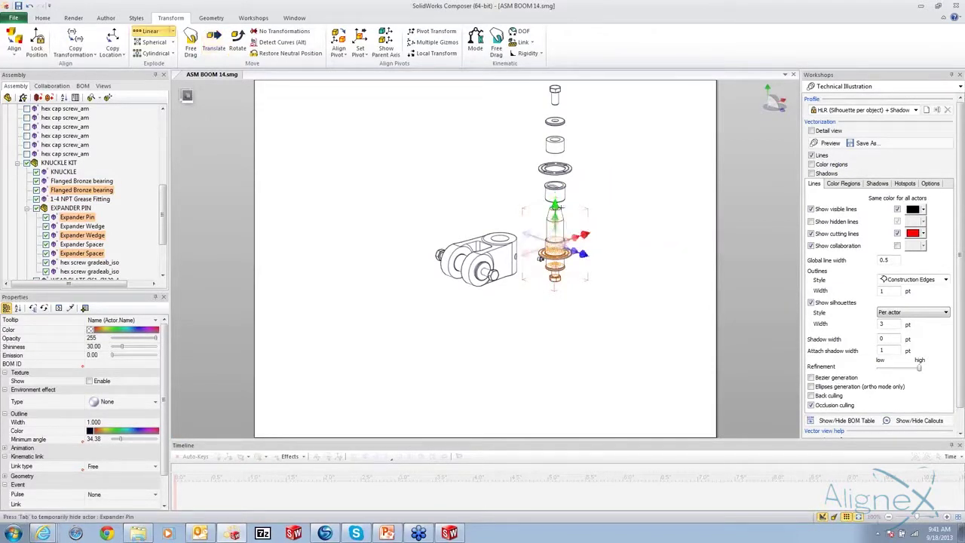
pyautogui.moveTo(555, 206); pyautogui.dragTo(543, 286)
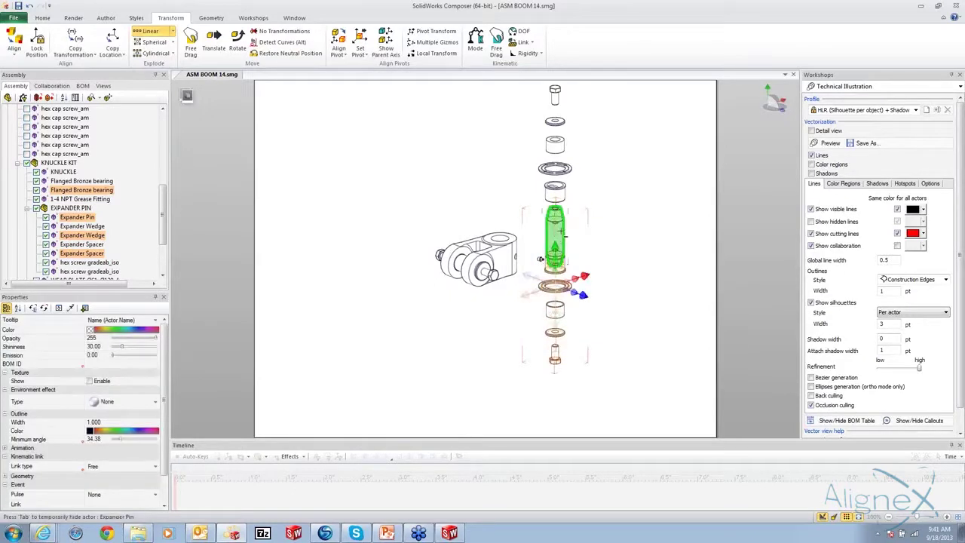
# Translate the exploded lower parts, without the expander pin, farther down to clear the bottom of the pin, and clear the selection
pyautogui.rightClick(621, 245)
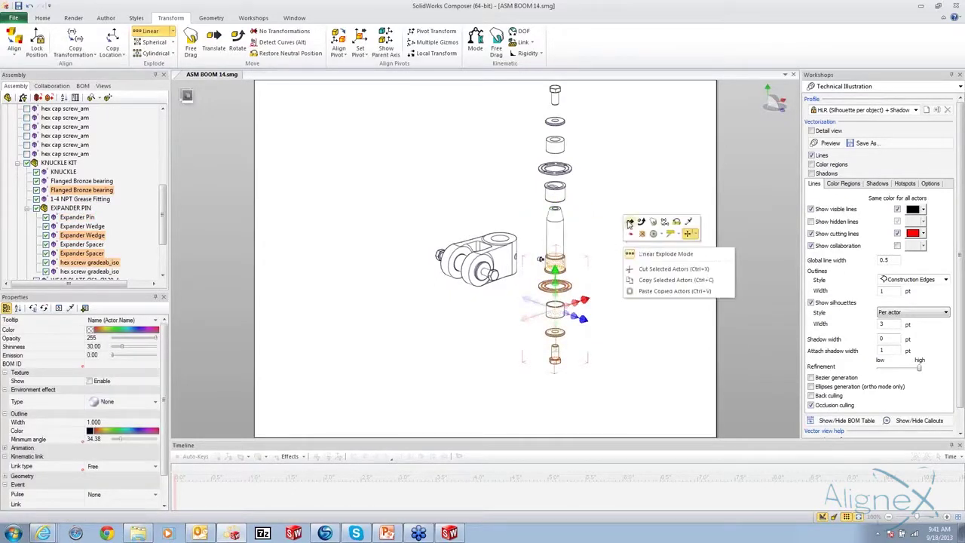
pyautogui.click(663, 265)
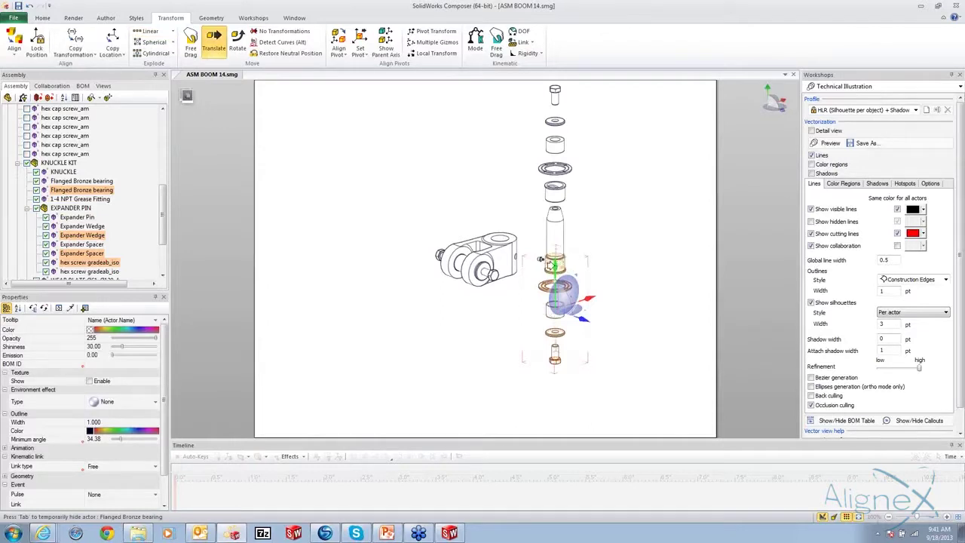
pyautogui.moveTo(554, 290); pyautogui.dragTo(557, 309)
pyautogui.click(651, 242)
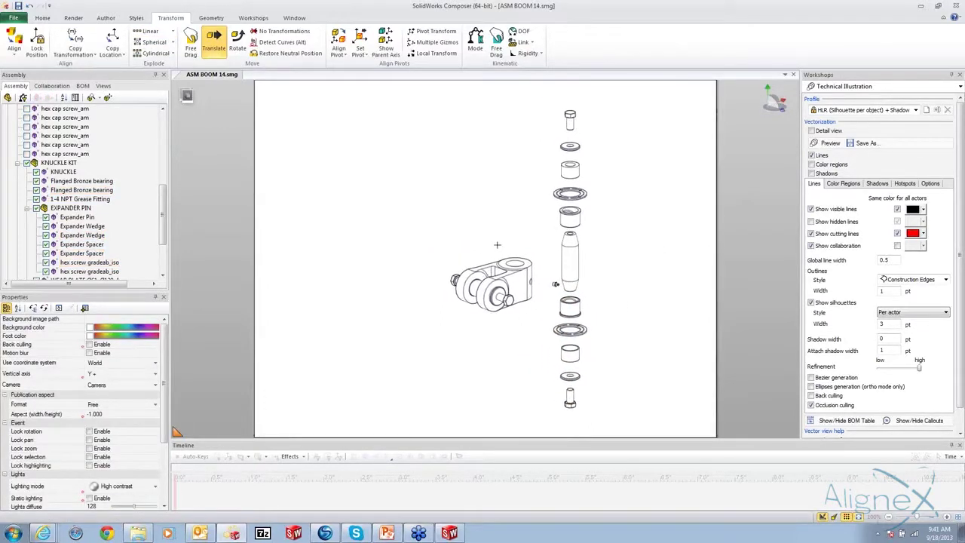
# Select the horizontal expander pin with its far-end wedge, spacer and hex screw, excluding the knuckle, and explode them linearly outward along the pin axis
pyautogui.moveTo(426, 330); pyautogui.dragTo(404, 237)
pyautogui.click(432, 264)
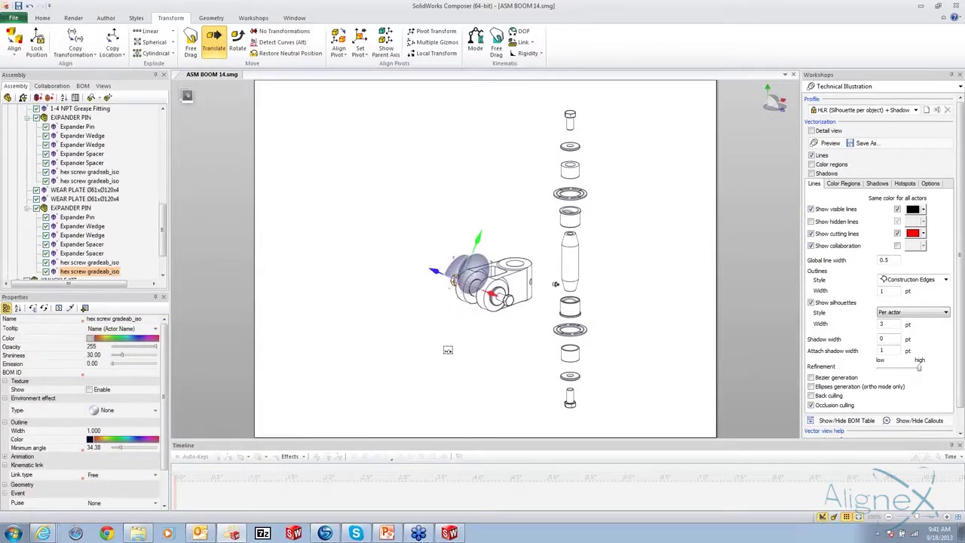
pyautogui.moveTo(435, 258); pyautogui.dragTo(486, 324)
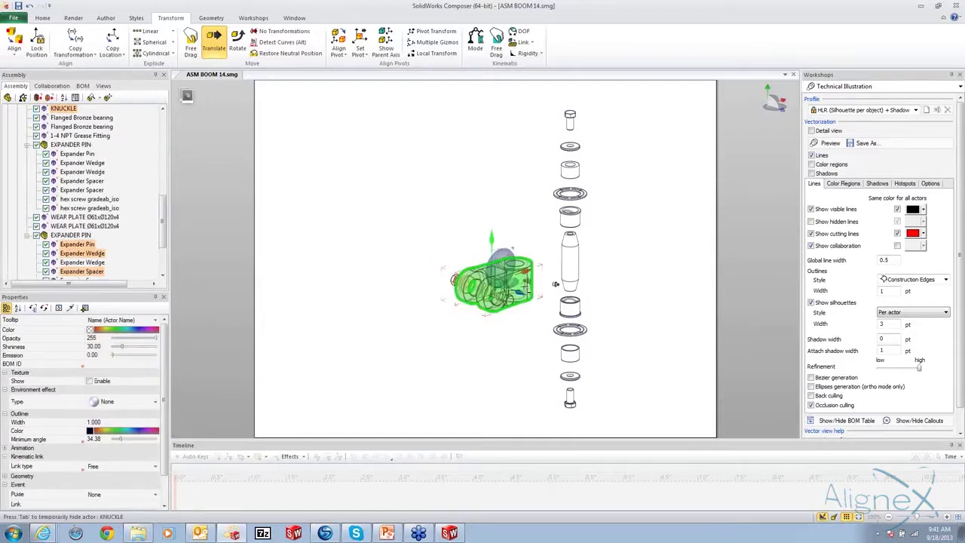
pyautogui.moveTo(524, 285); pyautogui.dragTo(513, 275)
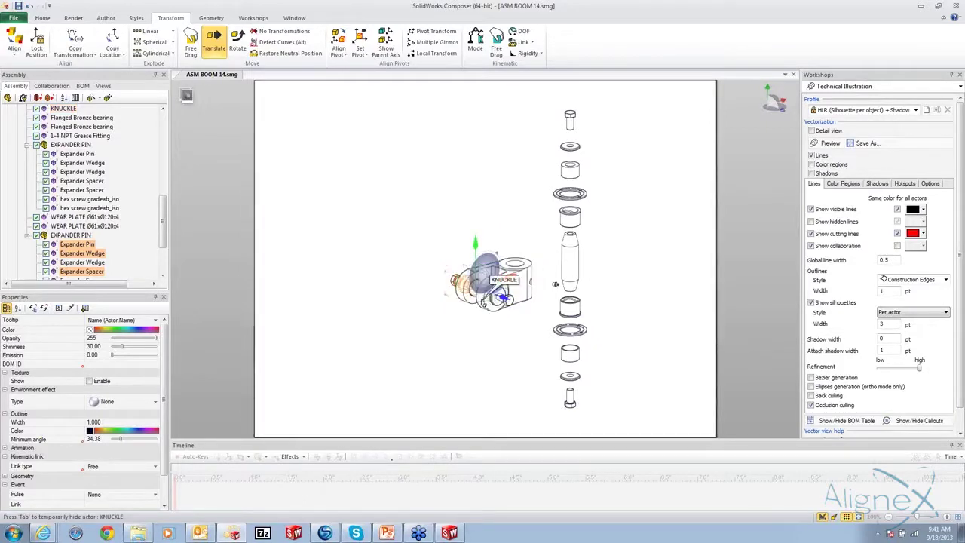
pyautogui.rightClick(459, 323)
pyautogui.click(469, 330)
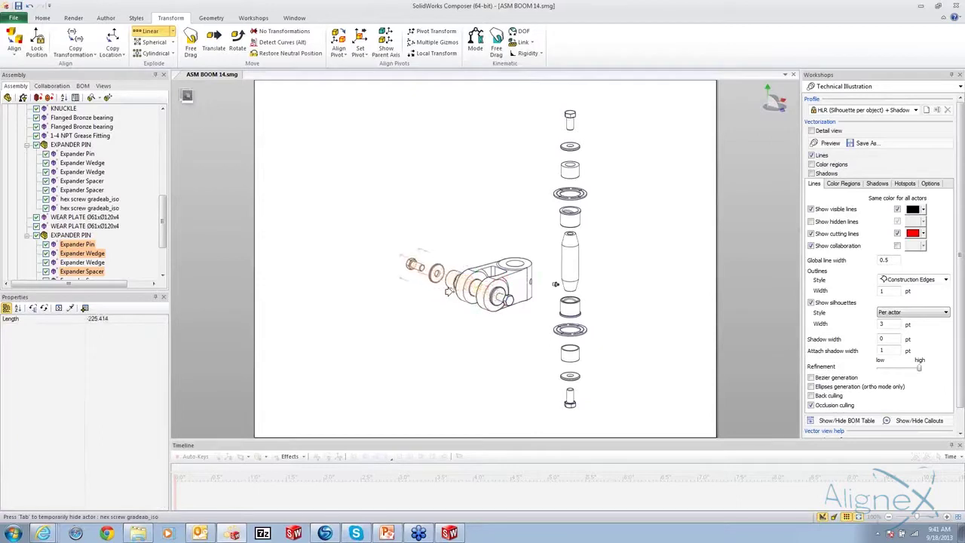
pyautogui.click(463, 294)
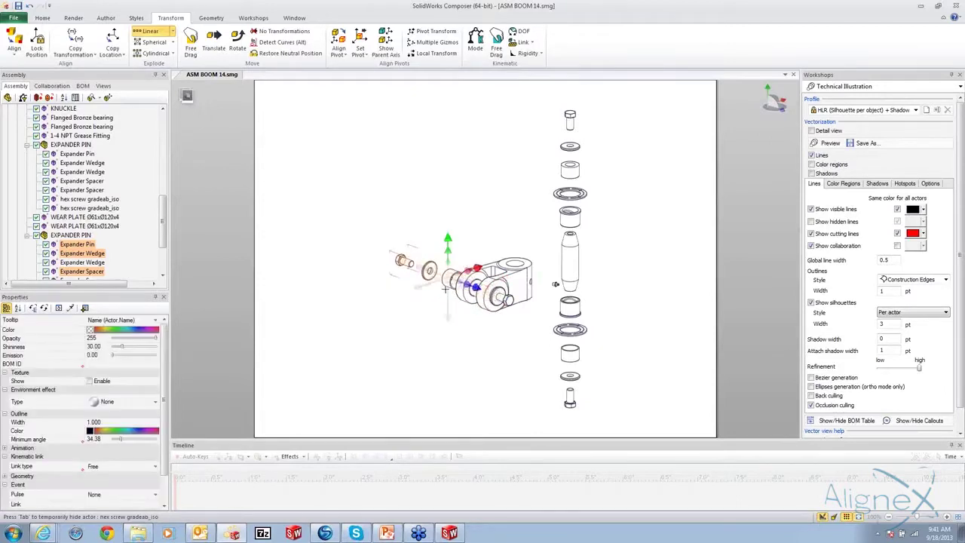
# Translate the exploded horizontal pin group along its axis until the expander pin is completely out of the knuckle
pyautogui.rightClick(458, 351)
pyautogui.click(474, 337)
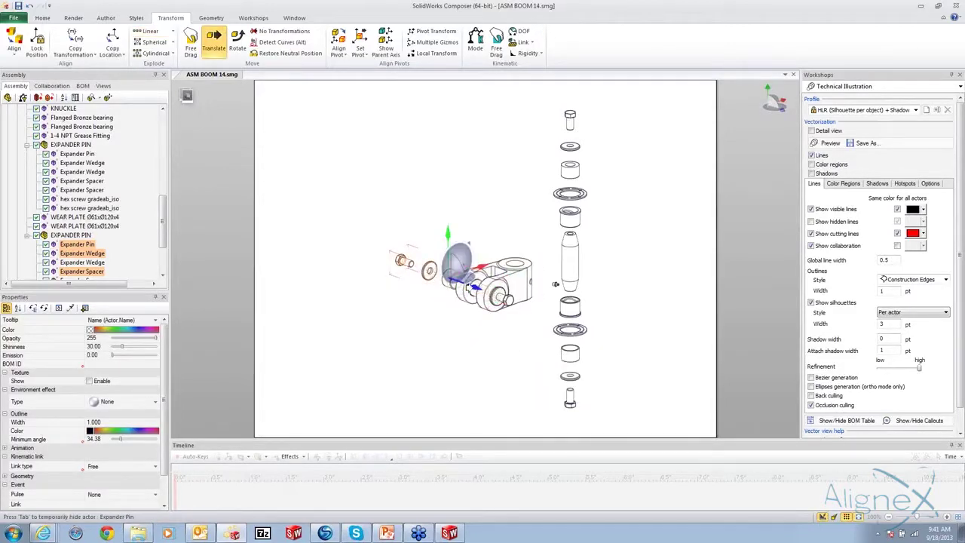
pyautogui.moveTo(469, 288); pyautogui.dragTo(416, 275)
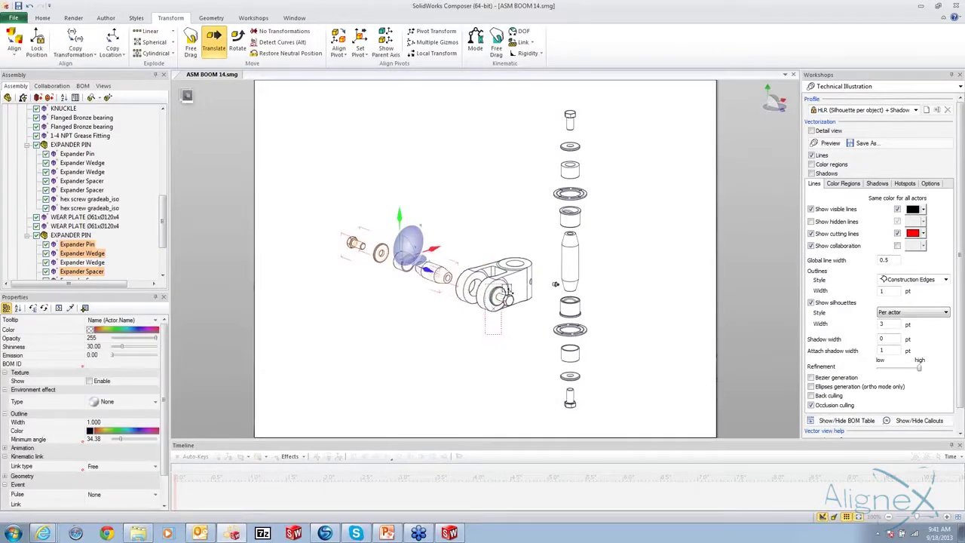
# Select the near-end wedge, spacer and hex screw of the horizontal pin and explode them linearly outward from the knuckle, leaving nothing selected
pyautogui.click(509, 280)
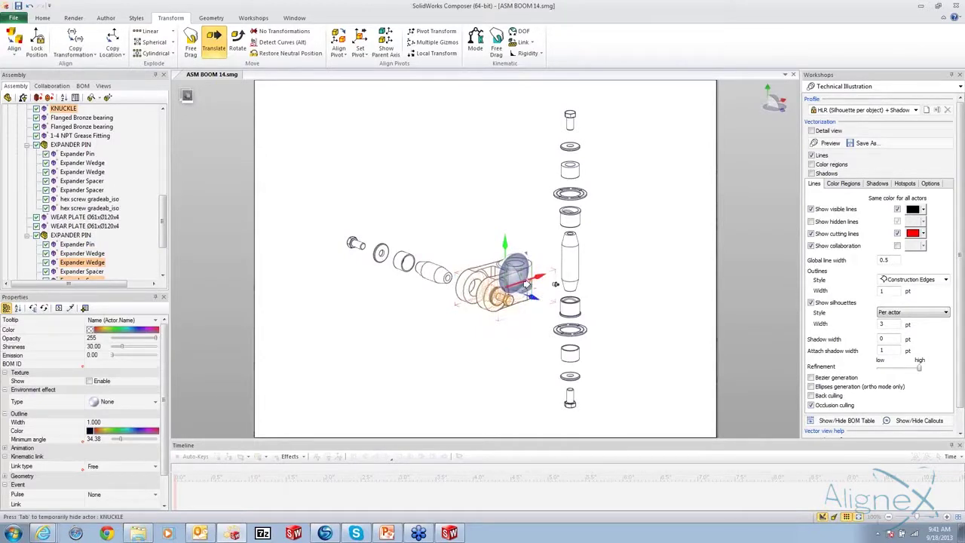
pyautogui.rightClick(516, 339)
pyautogui.click(554, 344)
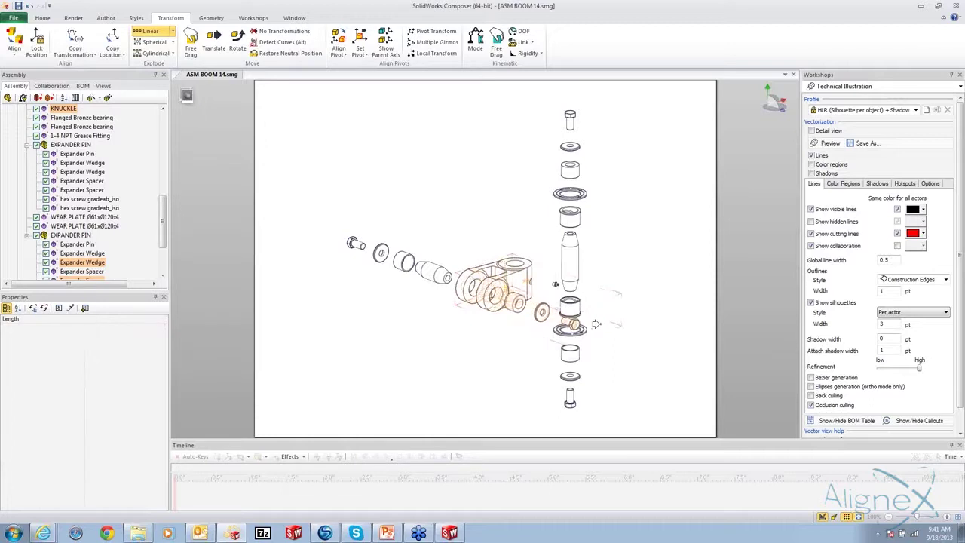
pyautogui.click(596, 324)
pyautogui.click(430, 382)
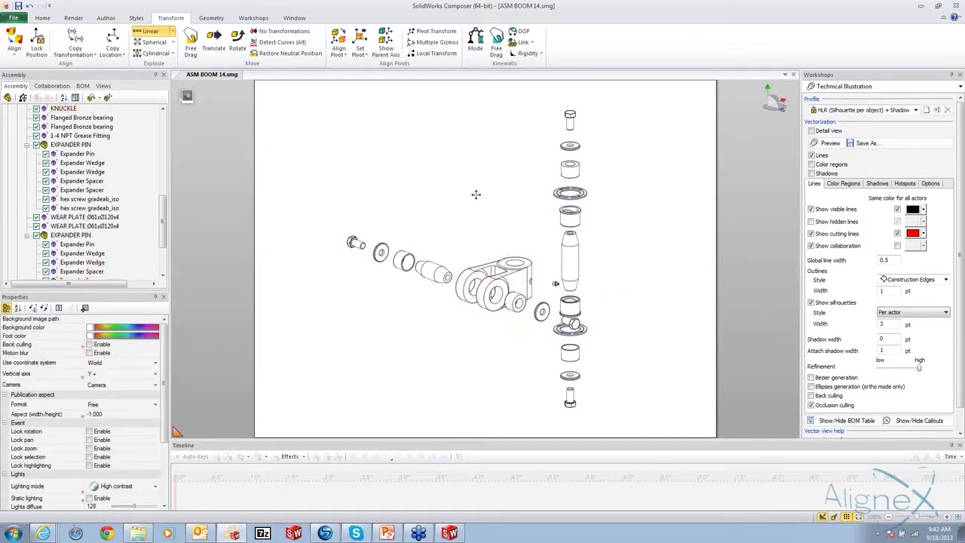
# Try to create an associative path from neutral for the far-end hex screw of the horizontal pin
pyautogui.moveTo(491, 181); pyautogui.dragTo(489, 191)
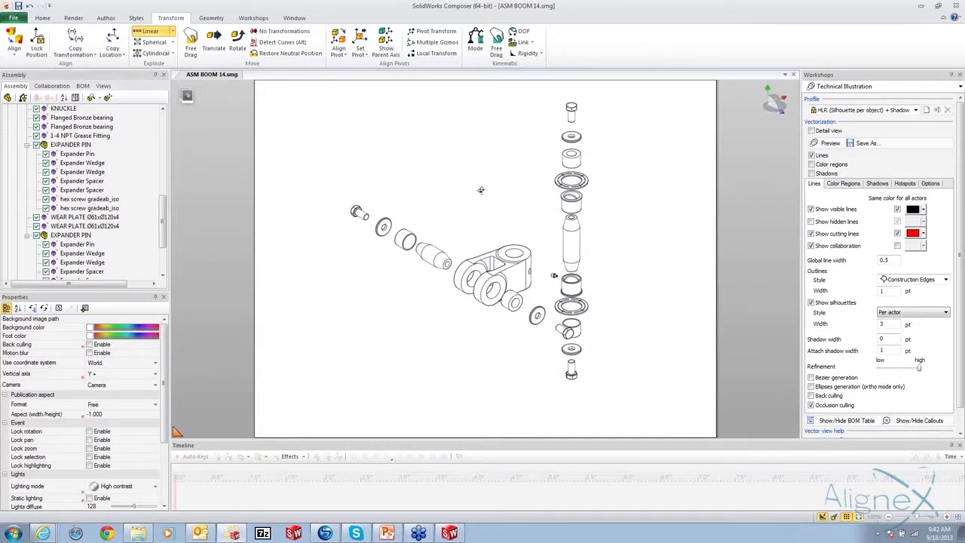
pyautogui.moveTo(480, 189); pyautogui.dragTo(479, 190)
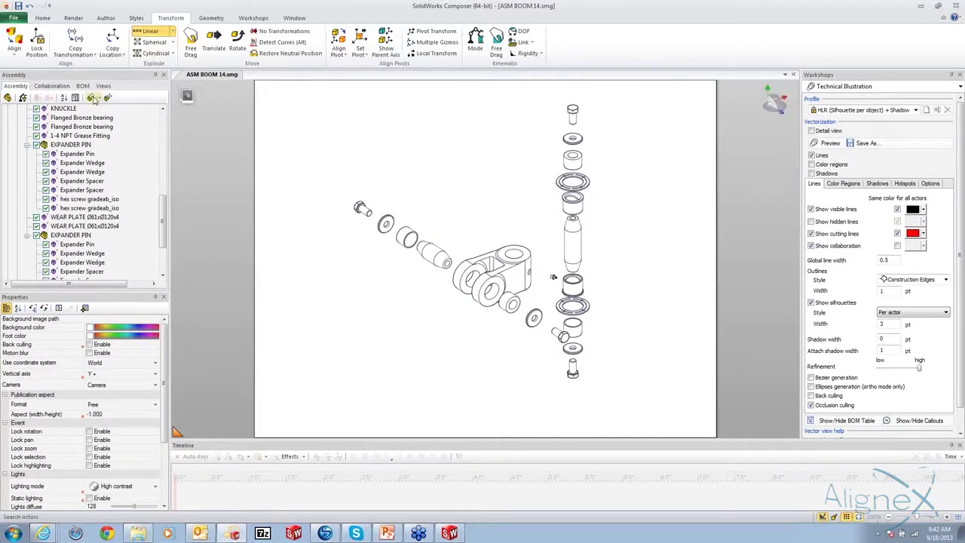
pyautogui.click(106, 18)
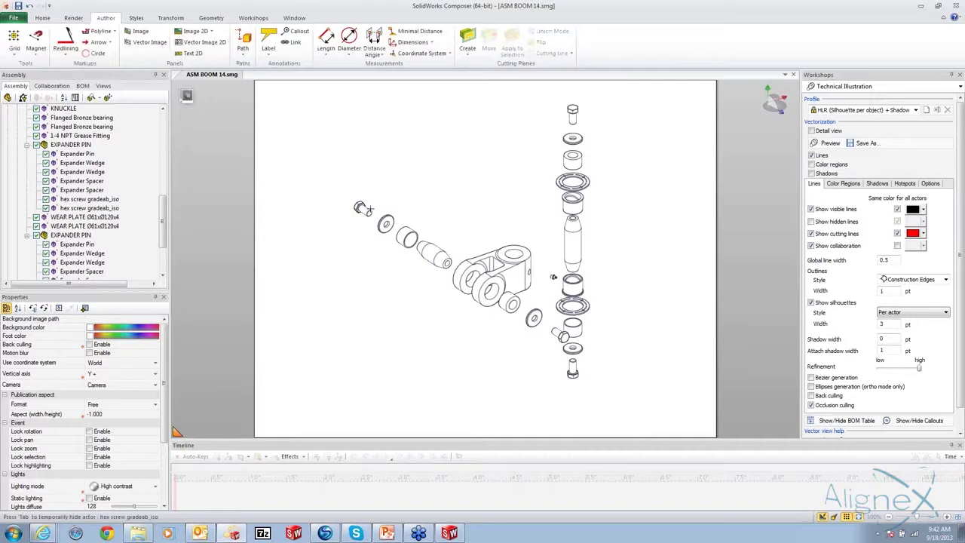
pyautogui.click(360, 208)
pyautogui.click(268, 51)
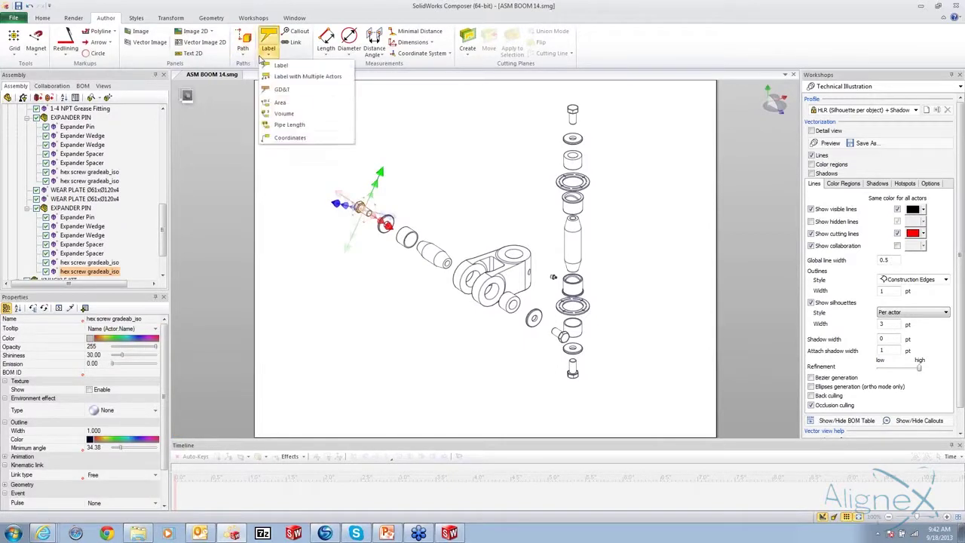
pyautogui.click(242, 51)
pyautogui.click(244, 54)
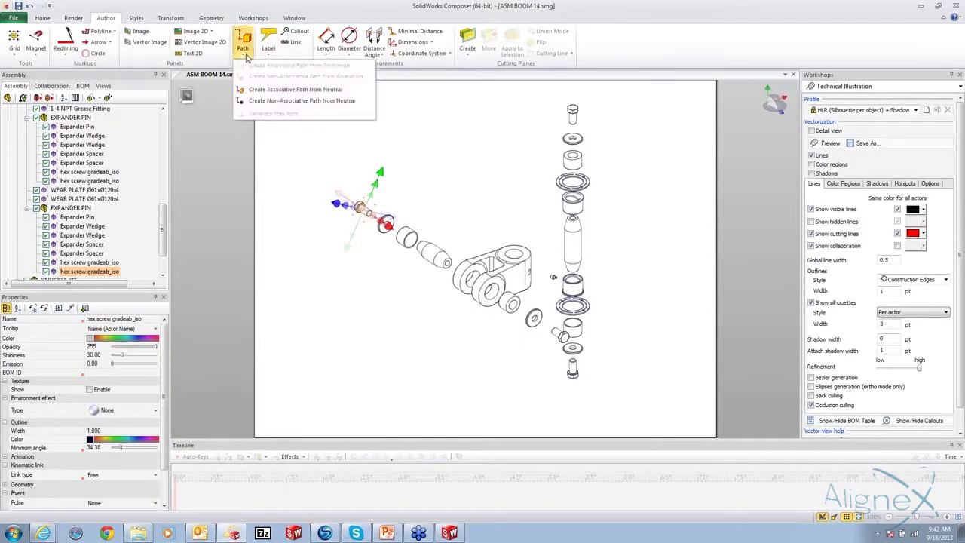
pyautogui.click(260, 89)
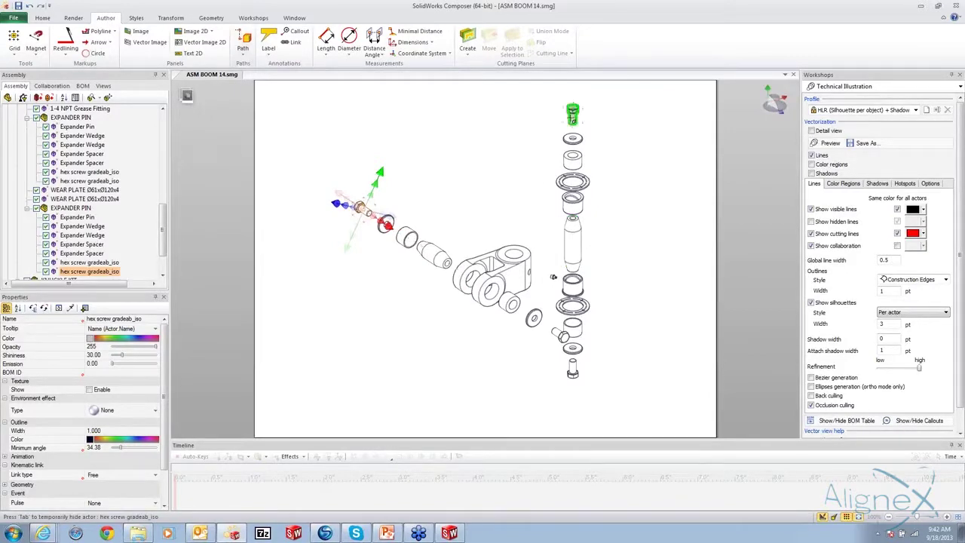
# Try an associative path from neutral on the topmost hex screw of the vertical pin, and undo it
pyautogui.click(572, 114)
pyautogui.click(243, 43)
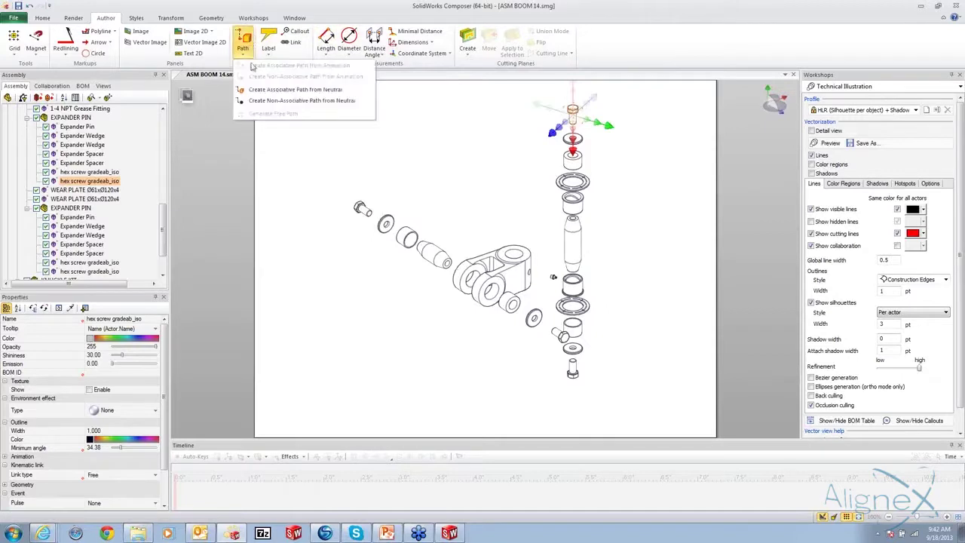
pyautogui.click(251, 90)
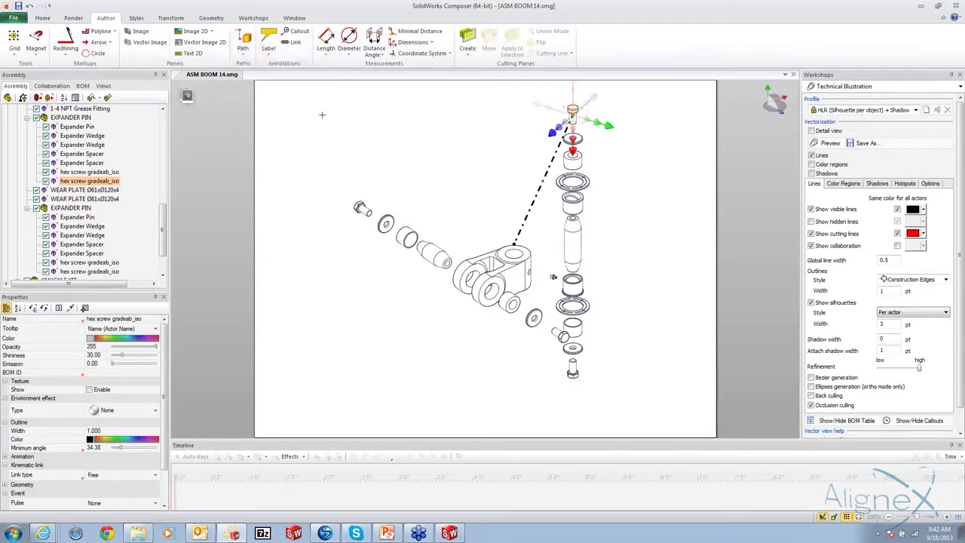
pyautogui.click(402, 153)
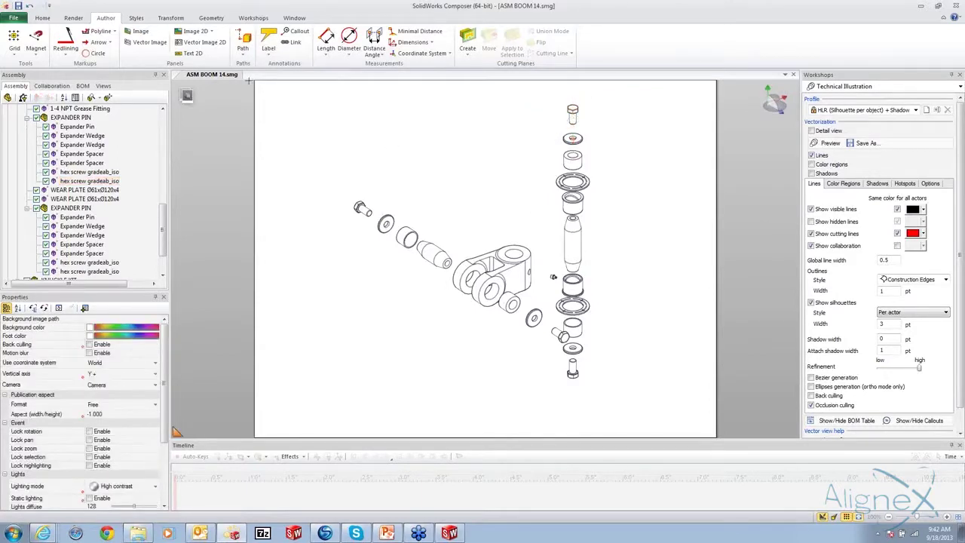
# Draw a polyline along the horizontal pin axis from the far-end hex screw to the near-end hex screw
pyautogui.click(101, 32)
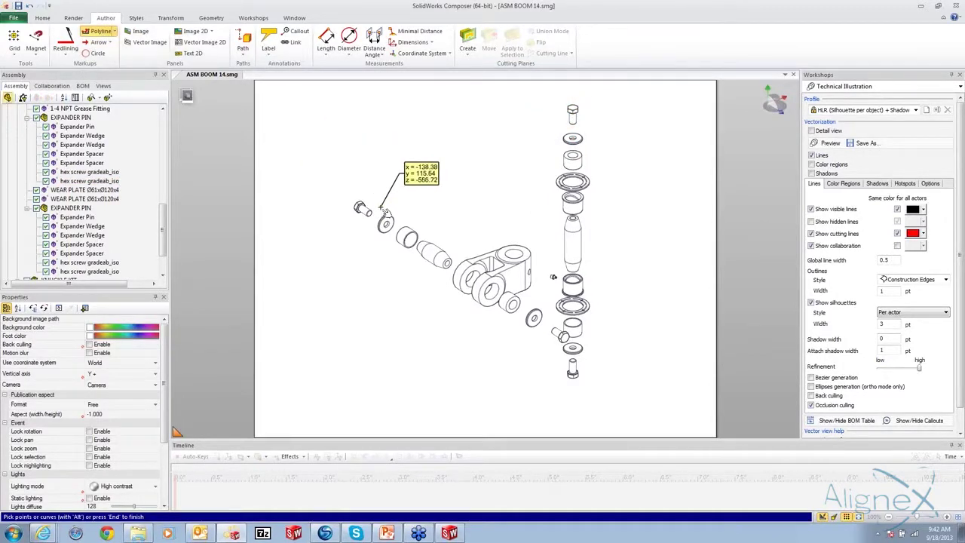
pyautogui.click(373, 214)
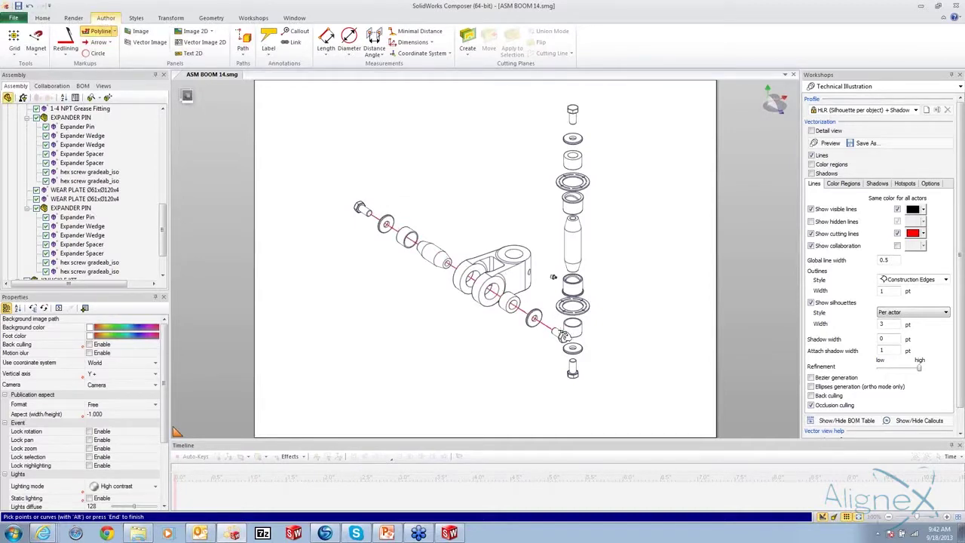
pyautogui.click(561, 335)
pyautogui.press('End')
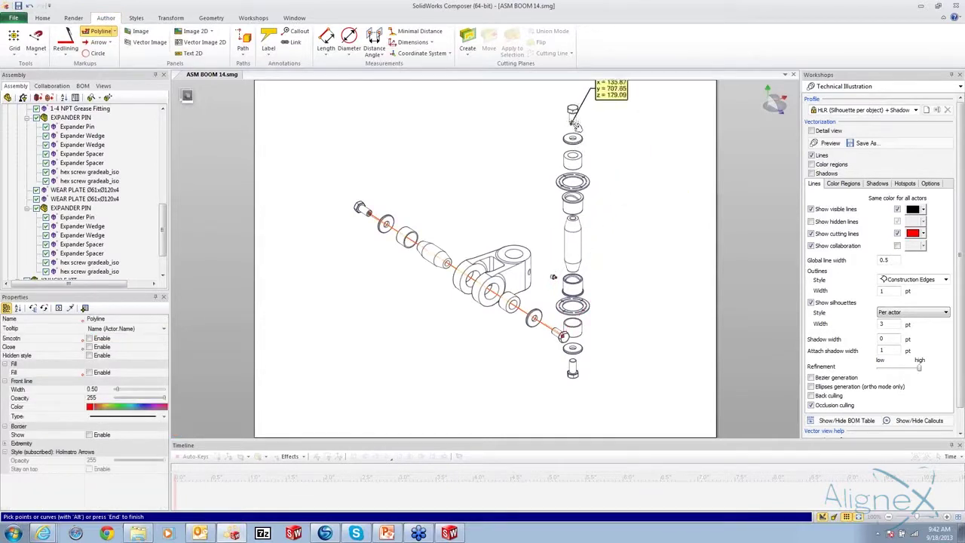
pyautogui.press('Escape')
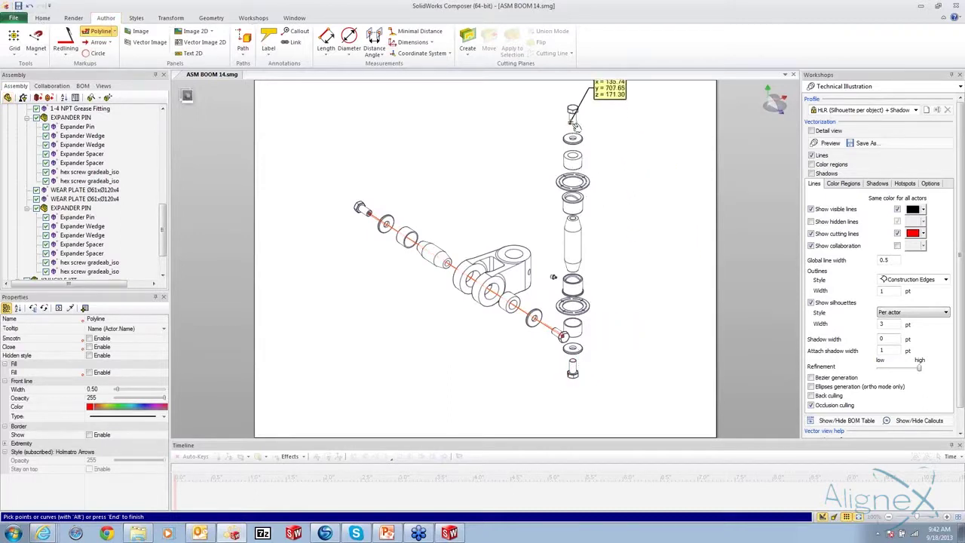
# Draw a polyline along the vertical pin axis from the topmost hex screw to the lowest hex screw
pyautogui.press('alt')
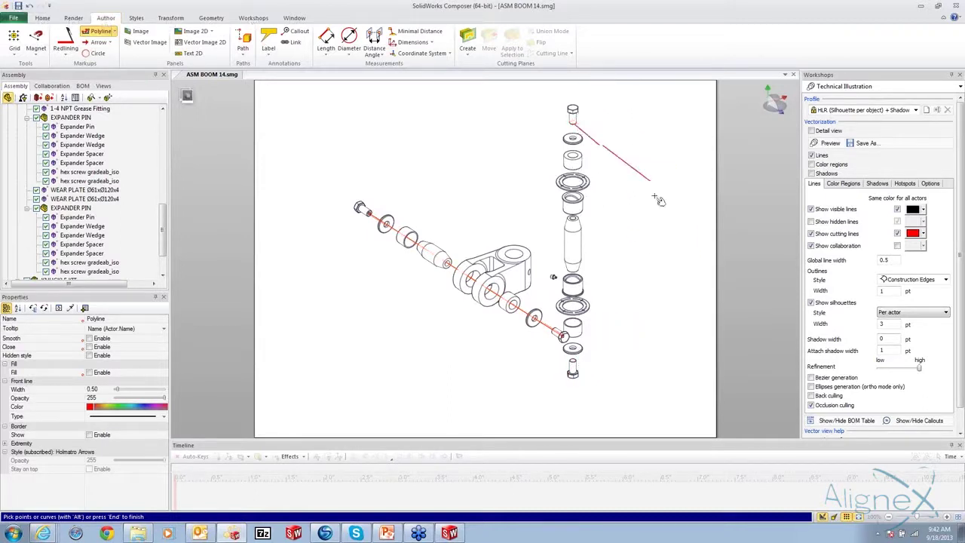
pyautogui.keyDown('alt'); pyautogui.click(575, 367); pyautogui.keyUp('alt')
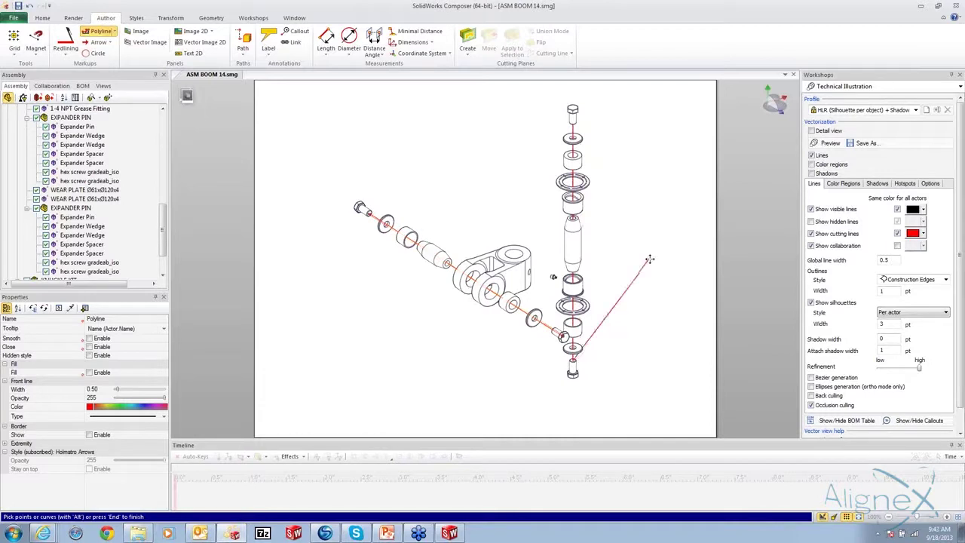
pyautogui.press('End')
# Draw a polyline from the centre of the knuckle's grease hole to the exploded grease fitting
pyautogui.scroll(8, 649, 239)
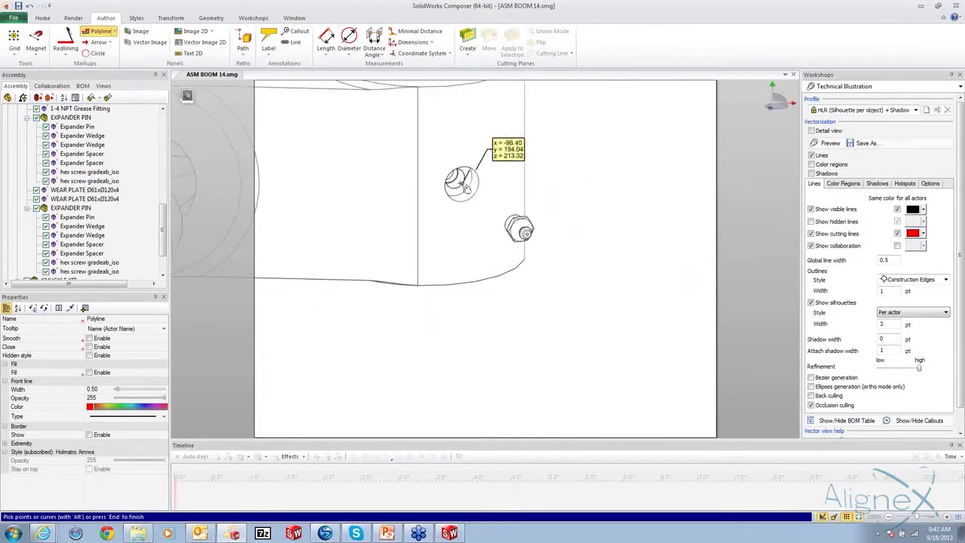
pyautogui.click(465, 191)
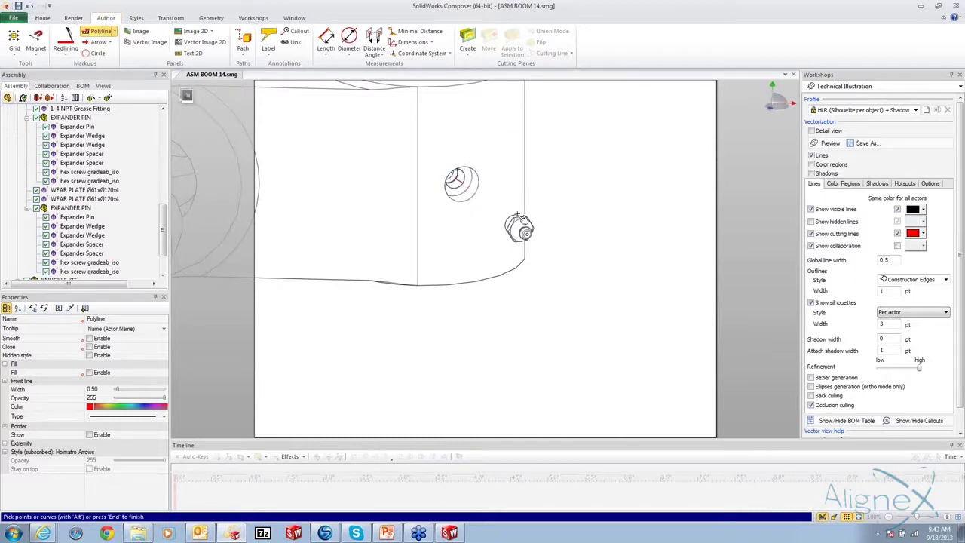
pyautogui.click(512, 226)
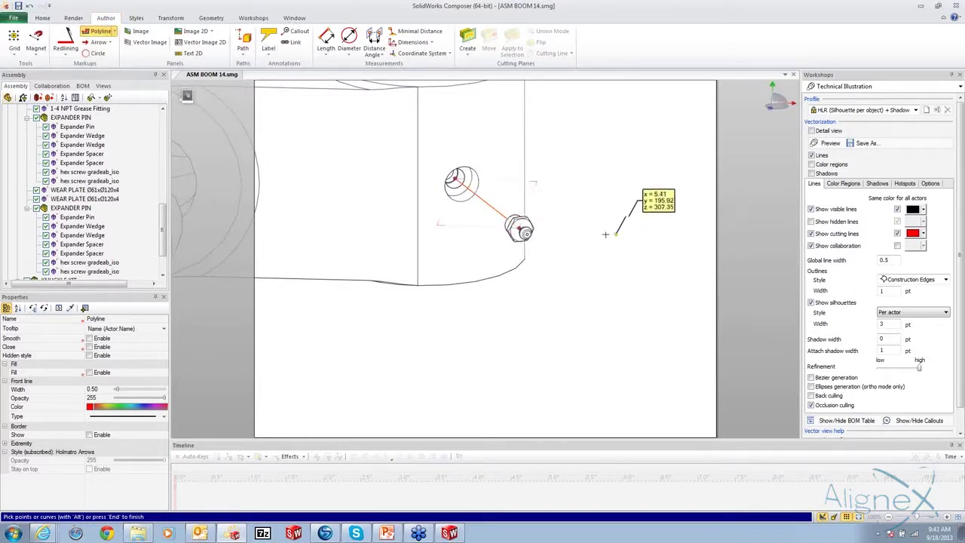
pyautogui.press('End')
pyautogui.scroll(-5, 607, 233)
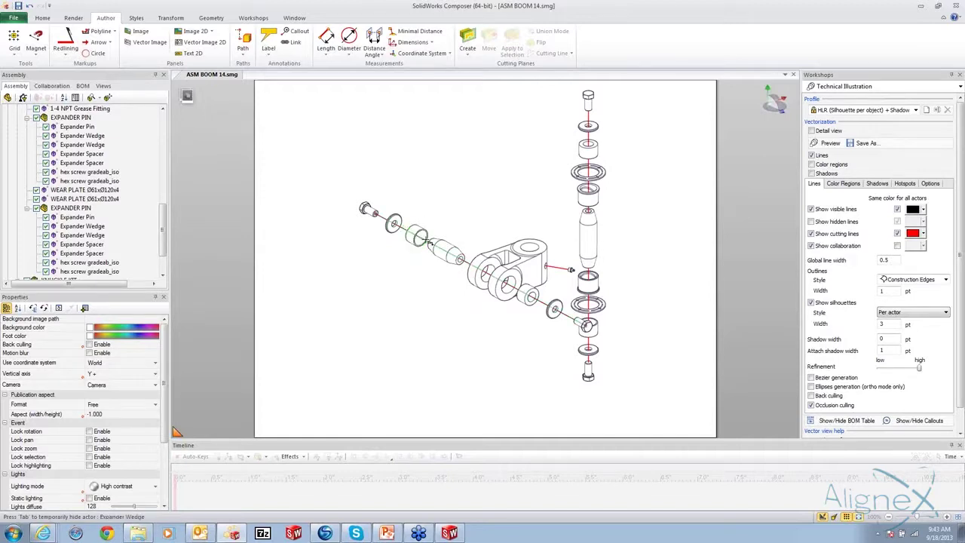
# Set the horizontal pin's polyline colour to black and its line type to dash-dot
pyautogui.click(417, 236)
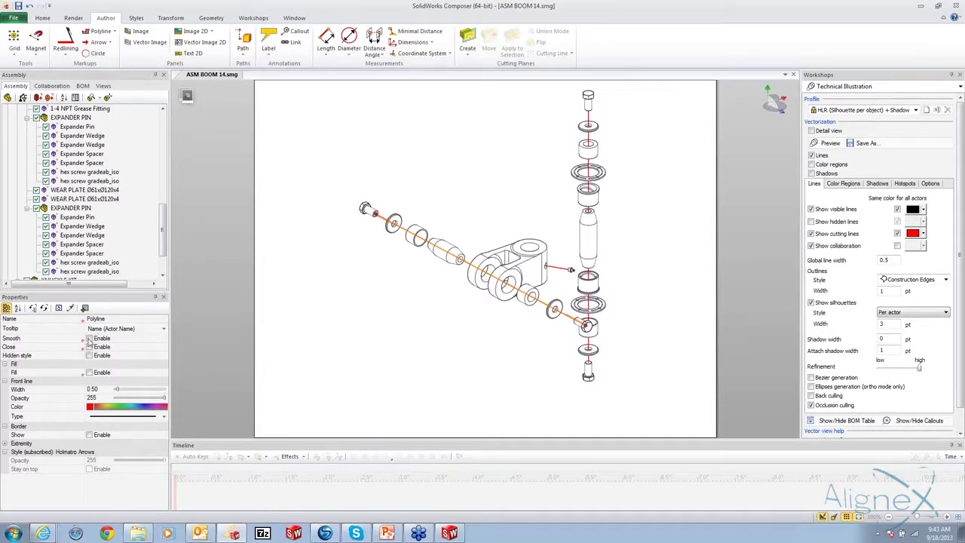
pyautogui.click(89, 407)
pyautogui.click(91, 415)
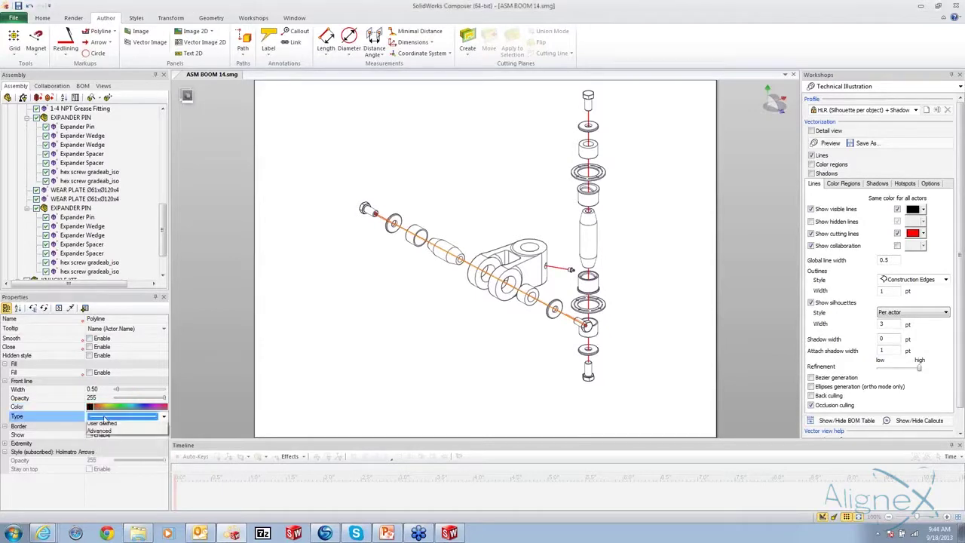
pyautogui.click(129, 416)
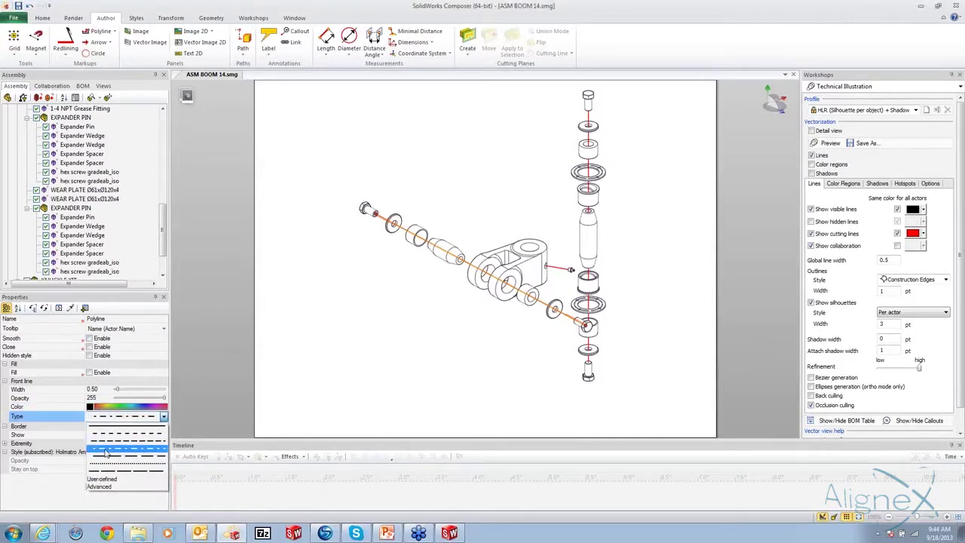
pyautogui.click(107, 452)
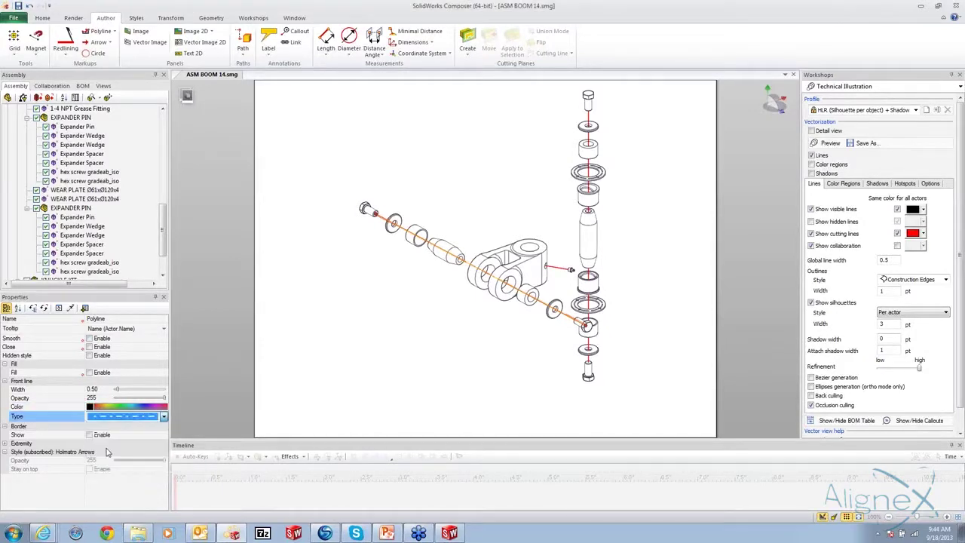
pyautogui.click(359, 363)
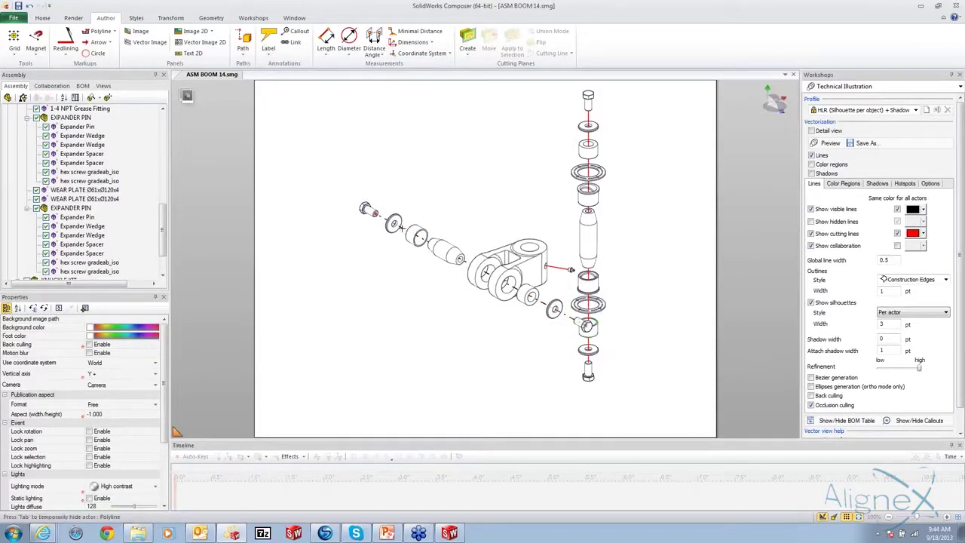
# Create a new style named Resemin Paths from the horizontal pin's black dash-dot polyline
pyautogui.click(405, 227)
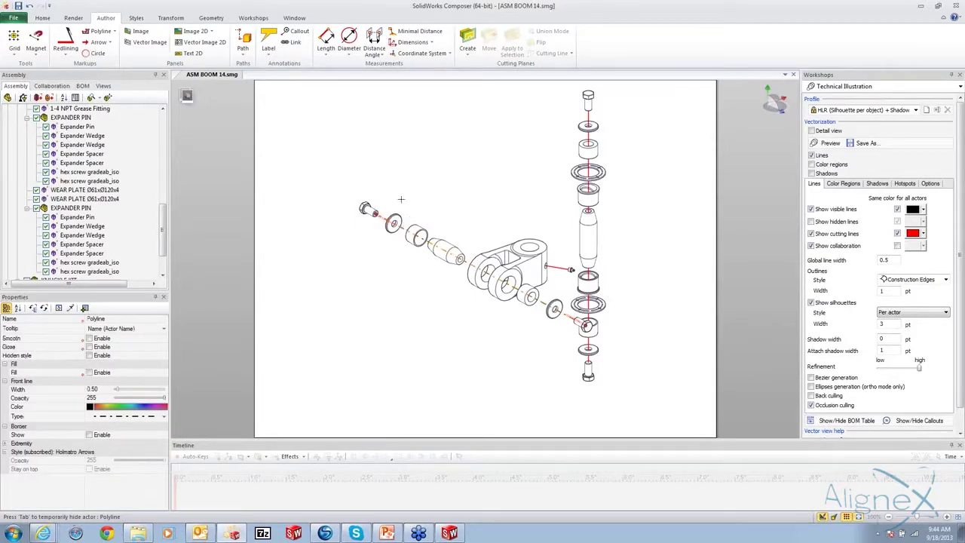
pyautogui.click(135, 18)
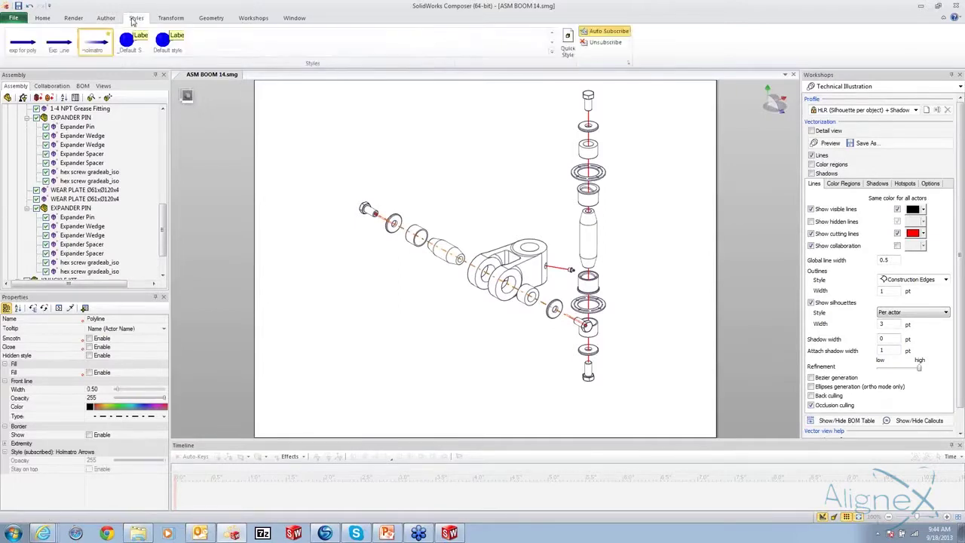
pyautogui.click(569, 42)
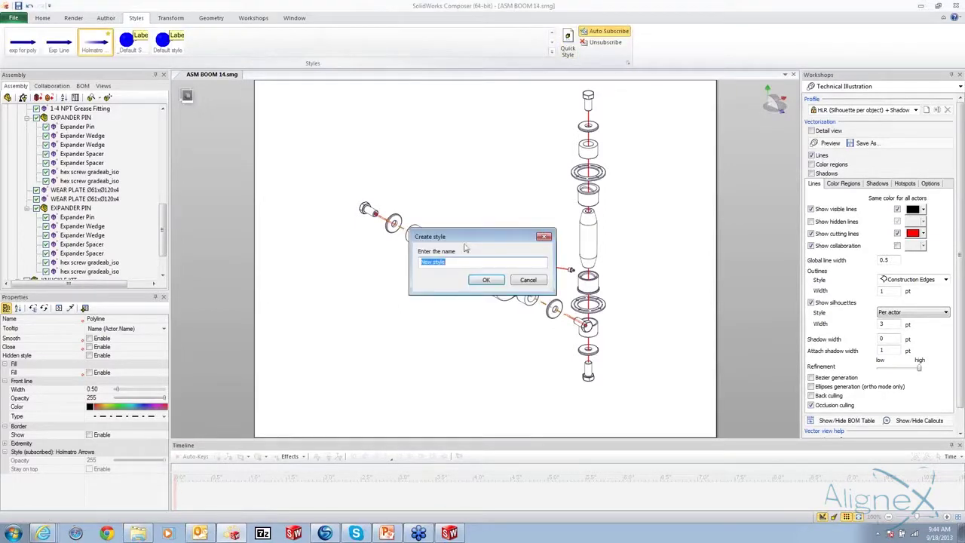
pyautogui.write('Resemin Paths')
pyautogui.click(485, 279)
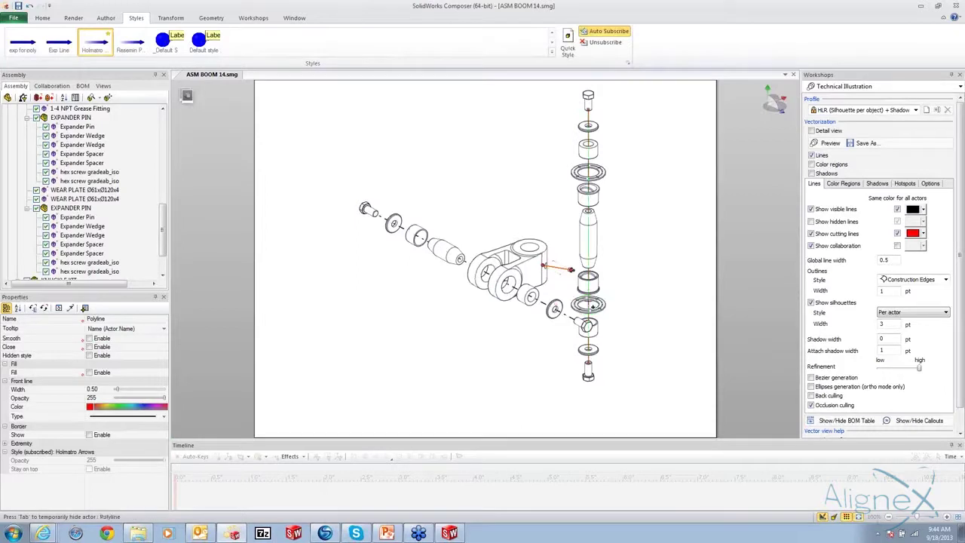
# Apply the Resemin Paths style to the vertical pin and grease fitting polylines, and clear the selection
pyautogui.keyDown('ctrl'); pyautogui.click(594, 307); pyautogui.keyUp('ctrl')
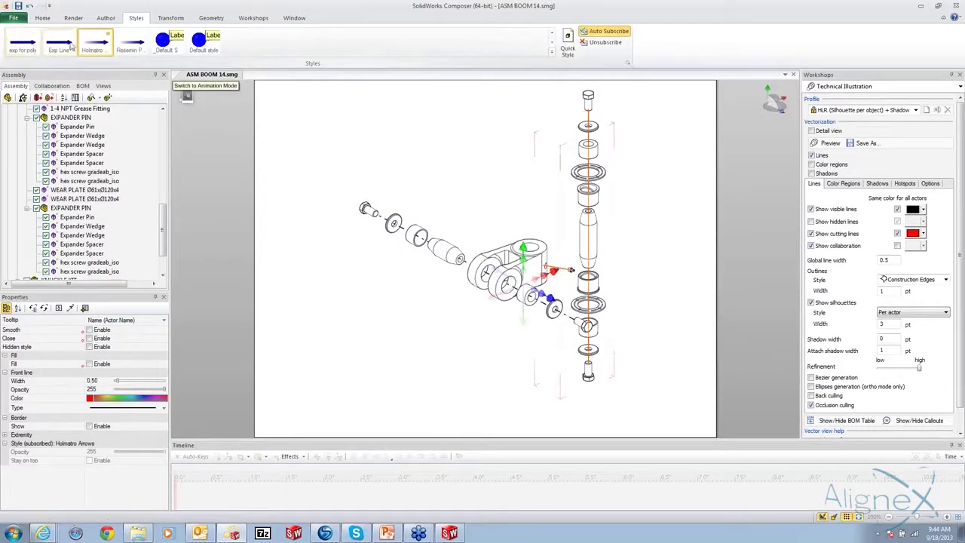
pyautogui.click(137, 48)
pyautogui.click(433, 187)
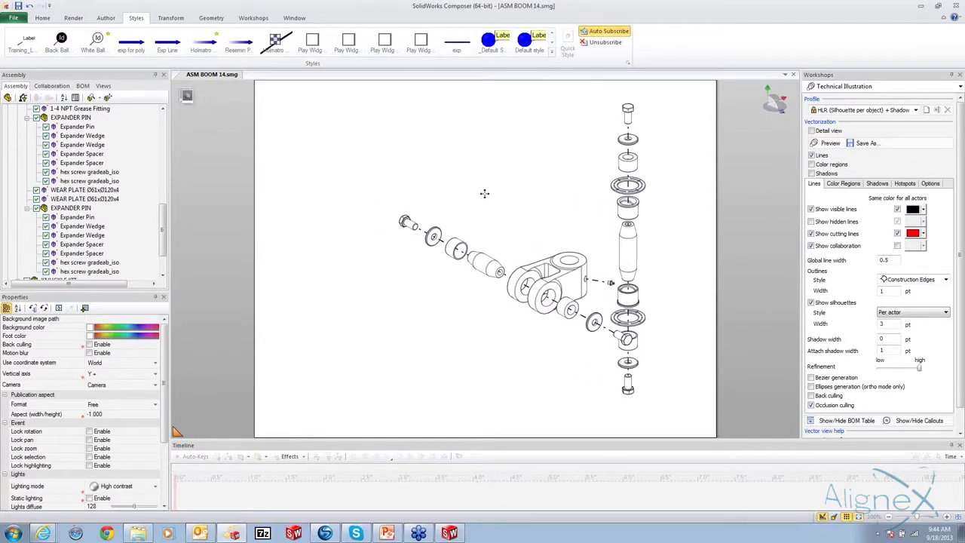
# Select all existing BOM items from 0107 00006_EXPANDER to KNUCKLE KIT and reset their BOM IDs in the BOM workshop
pyautogui.moveTo(371, 89); pyautogui.dragTo(680, 415)
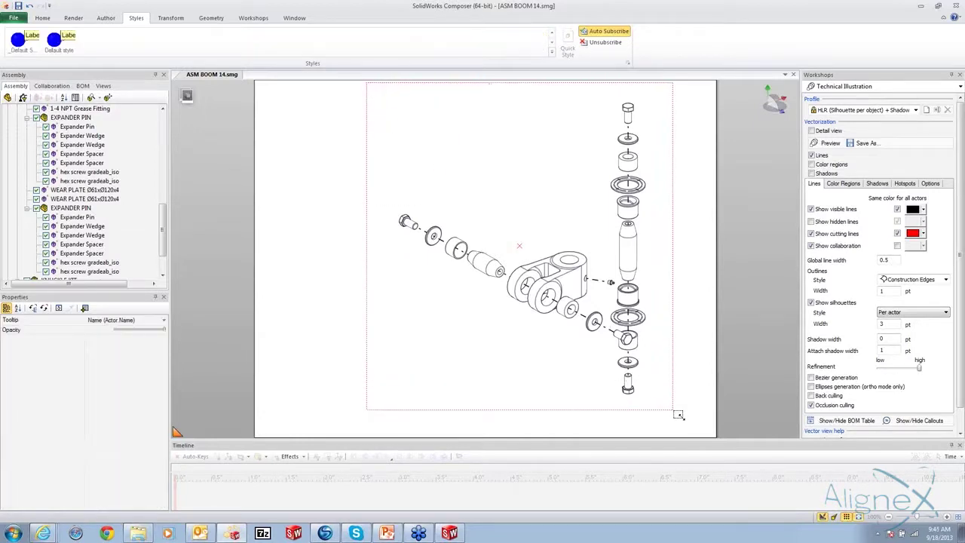
pyautogui.click(82, 85)
pyautogui.click(46, 119)
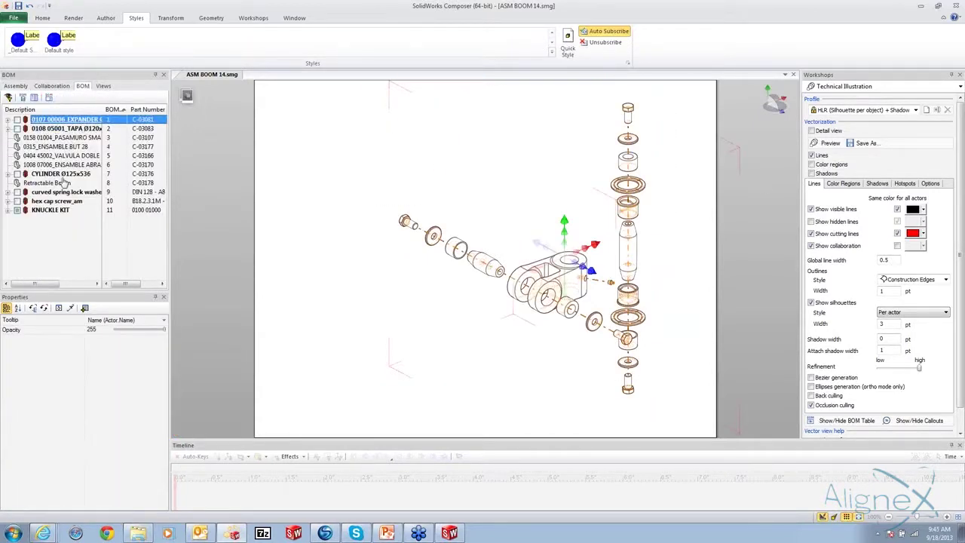
pyautogui.keyDown('shift'); pyautogui.click(52, 211); pyautogui.keyUp('shift')
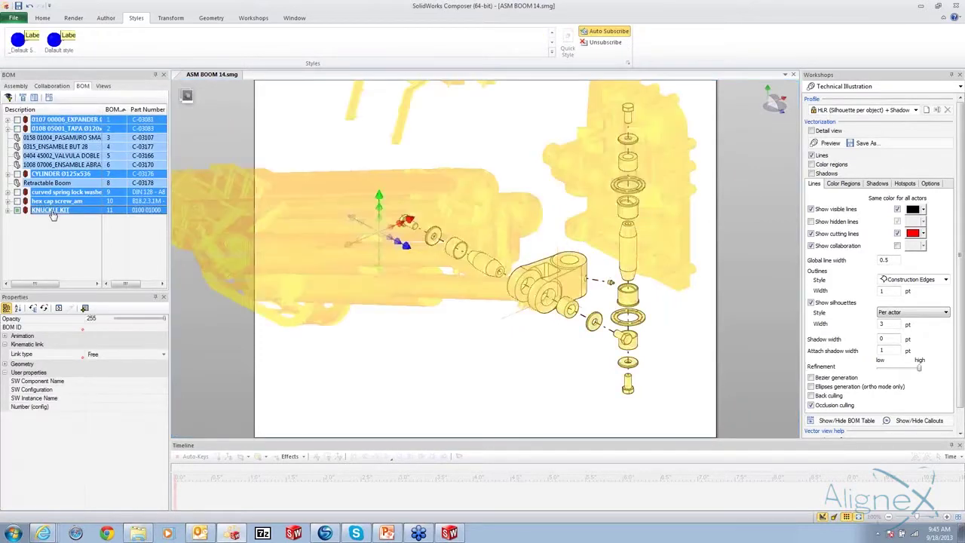
pyautogui.click(103, 85)
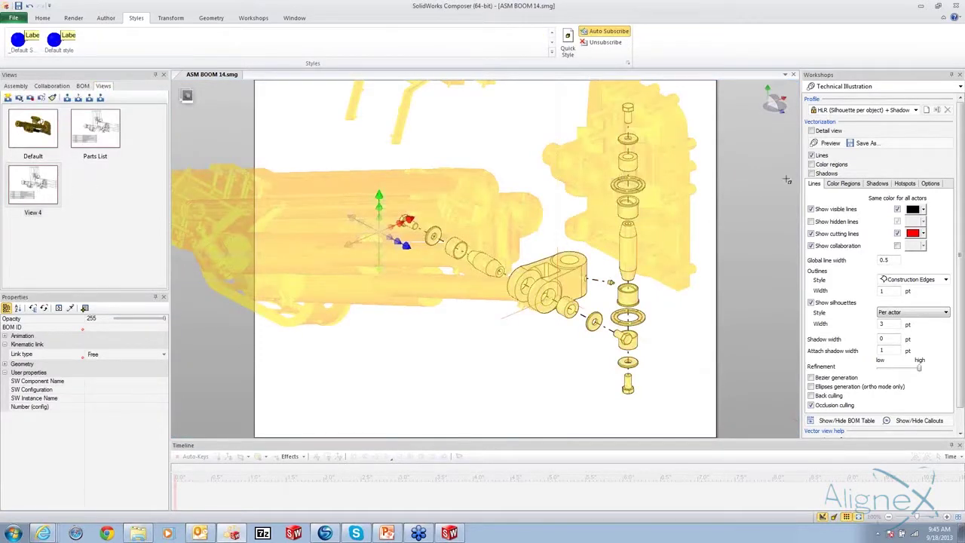
pyautogui.click(823, 89)
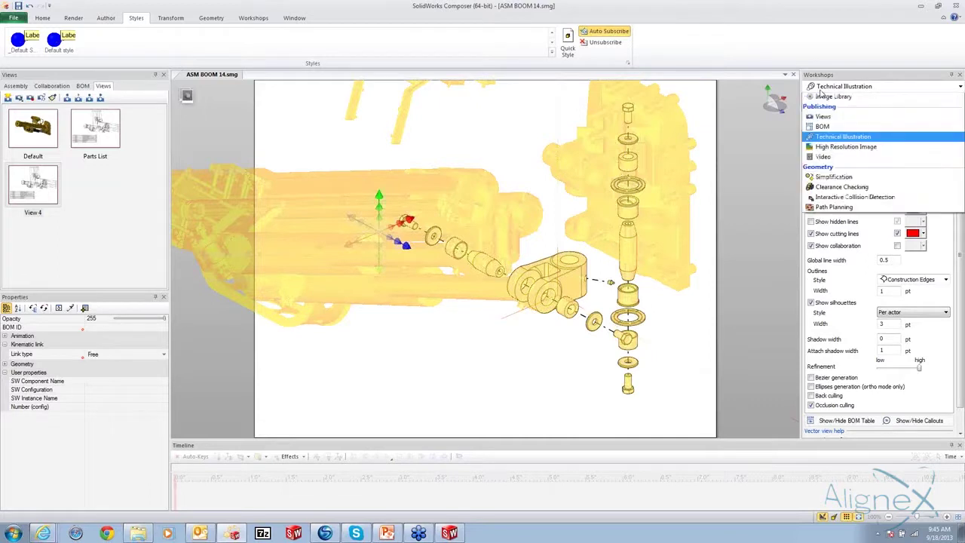
pyautogui.click(825, 187)
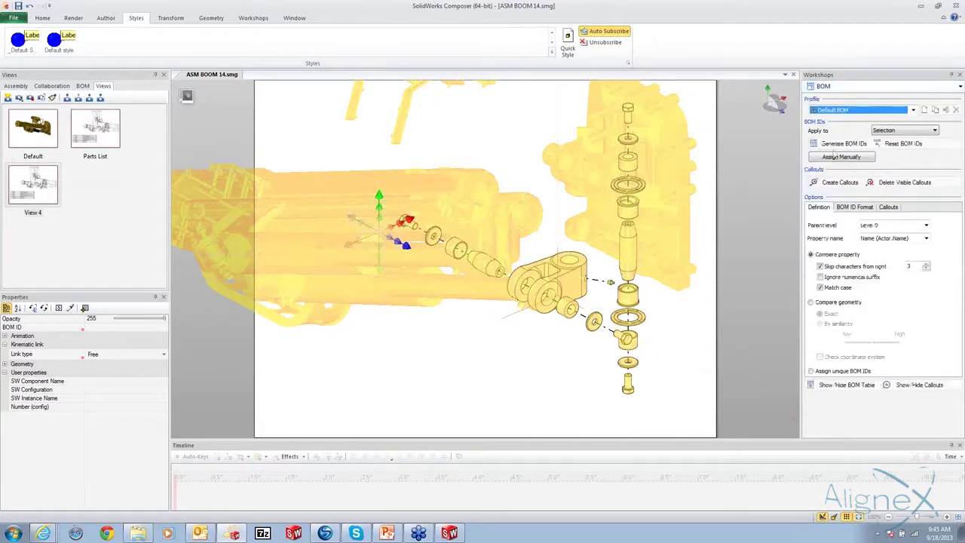
pyautogui.click(83, 86)
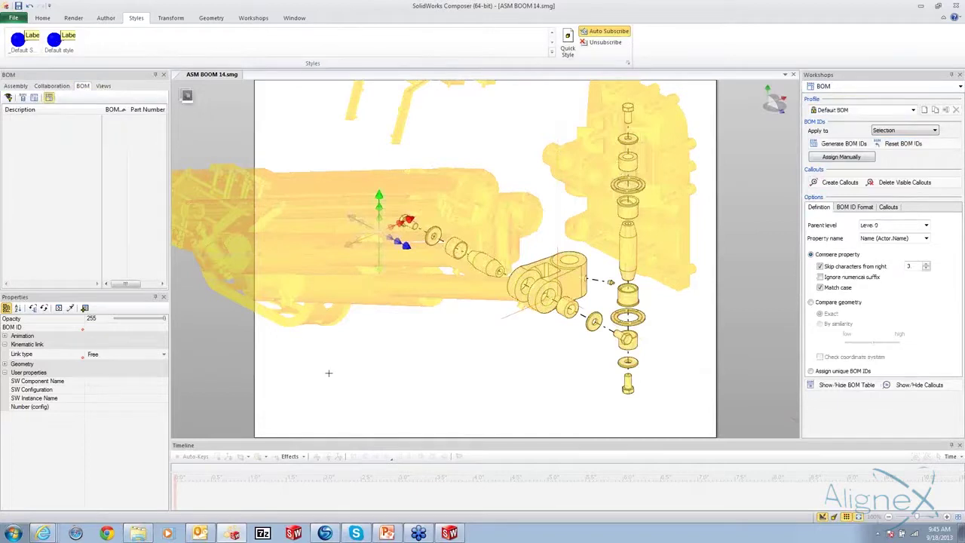
pyautogui.click(425, 404)
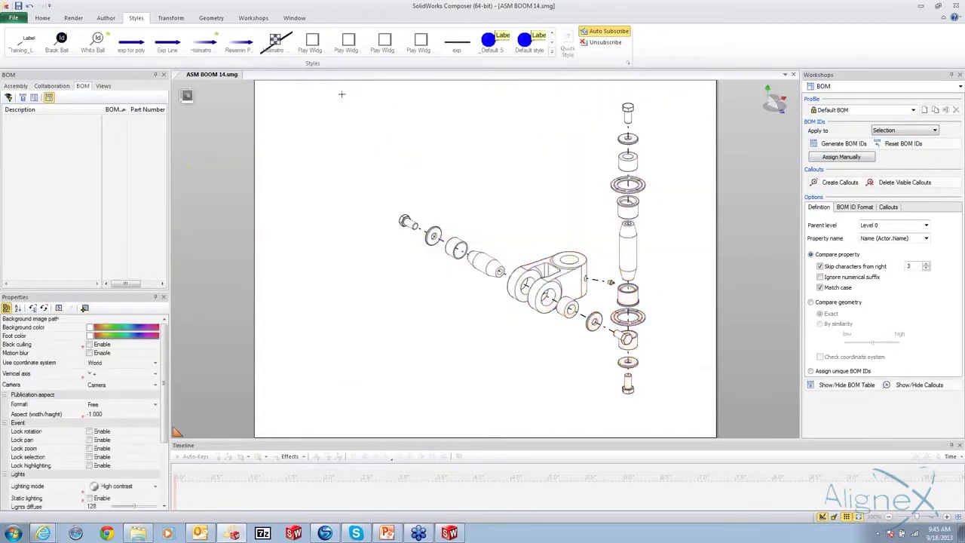
# Generate BOM IDs for all the exploded knuckle kit parts, applied to the selection
pyautogui.moveTo(341, 94); pyautogui.dragTo(465, 228)
pyautogui.moveTo(376, 91); pyautogui.dragTo(682, 438)
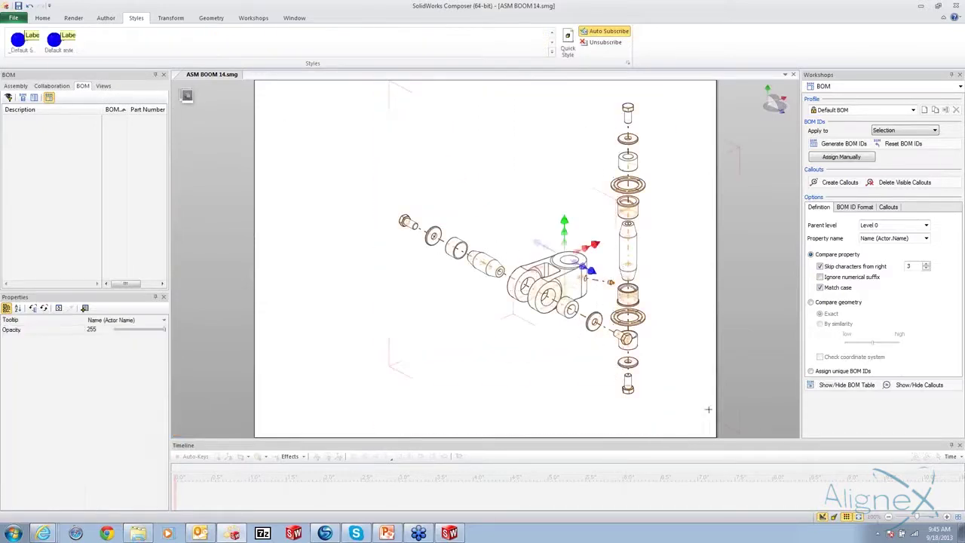
pyautogui.click(852, 146)
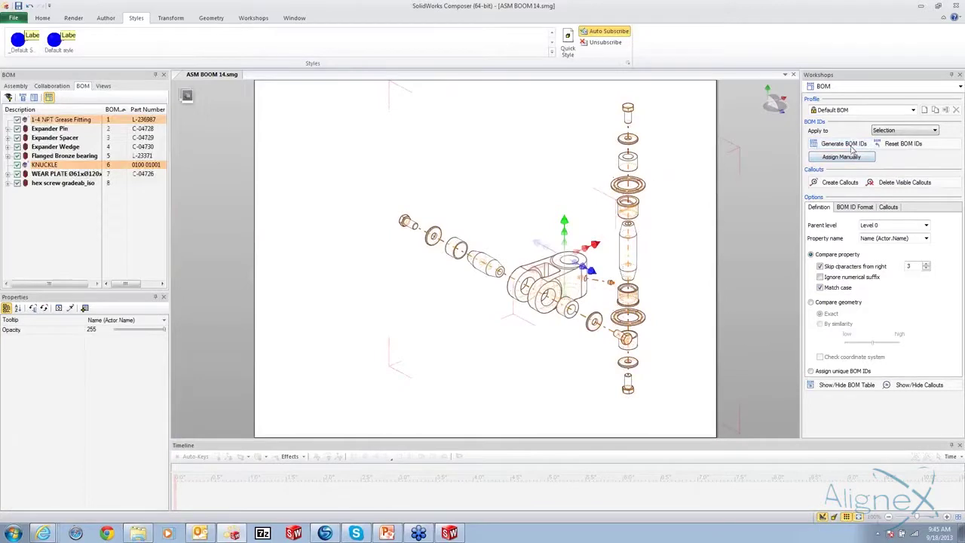
# Show the BOM table on the page and create callouts for the selected knuckle kit parts
pyautogui.click(836, 385)
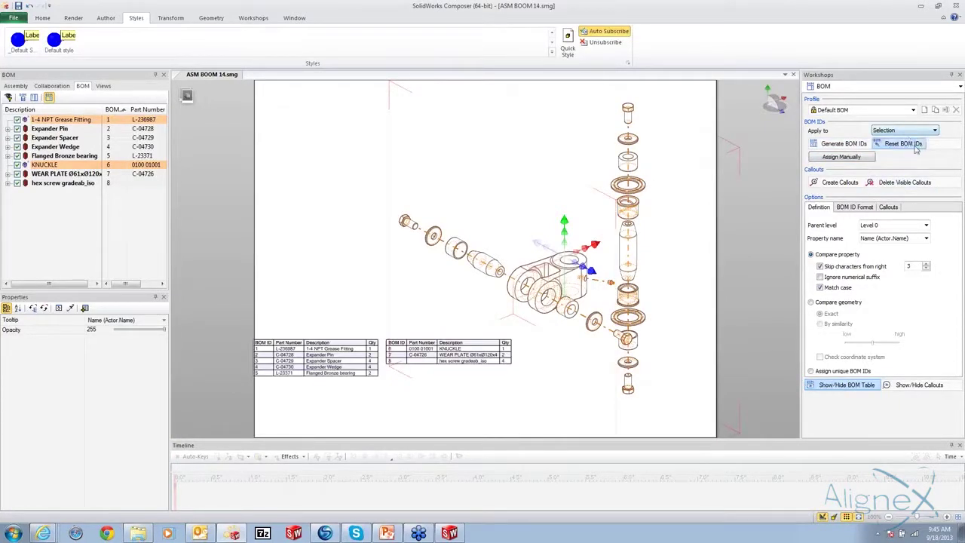
pyautogui.click(842, 183)
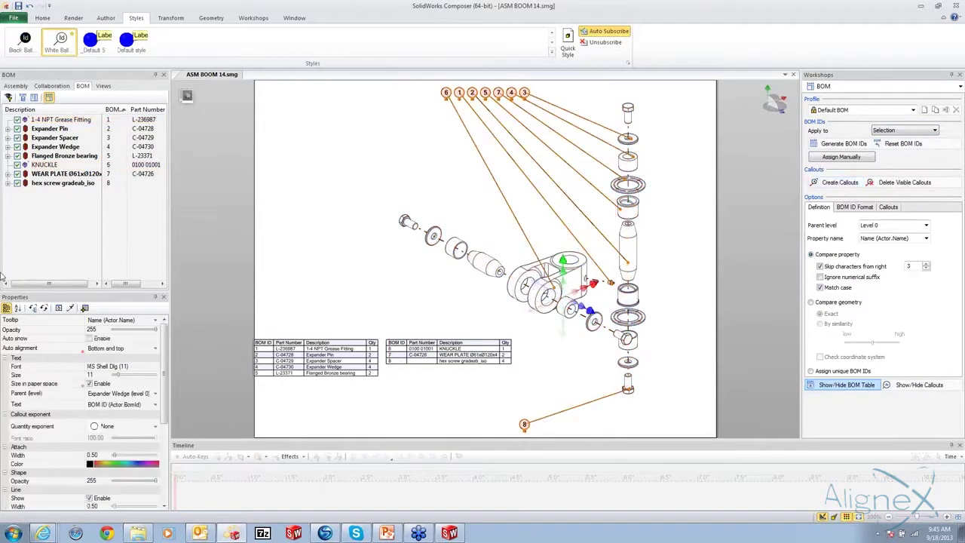
# Resize the BOM table to about 92 by 88 and place it below the horizontal pin parts
pyautogui.click(256, 357)
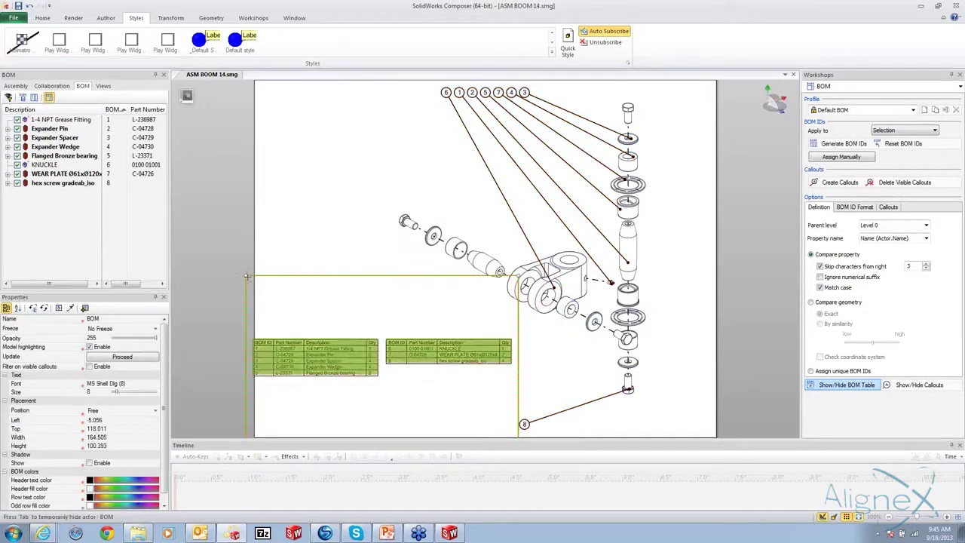
pyautogui.moveTo(247, 278); pyautogui.dragTo(367, 296)
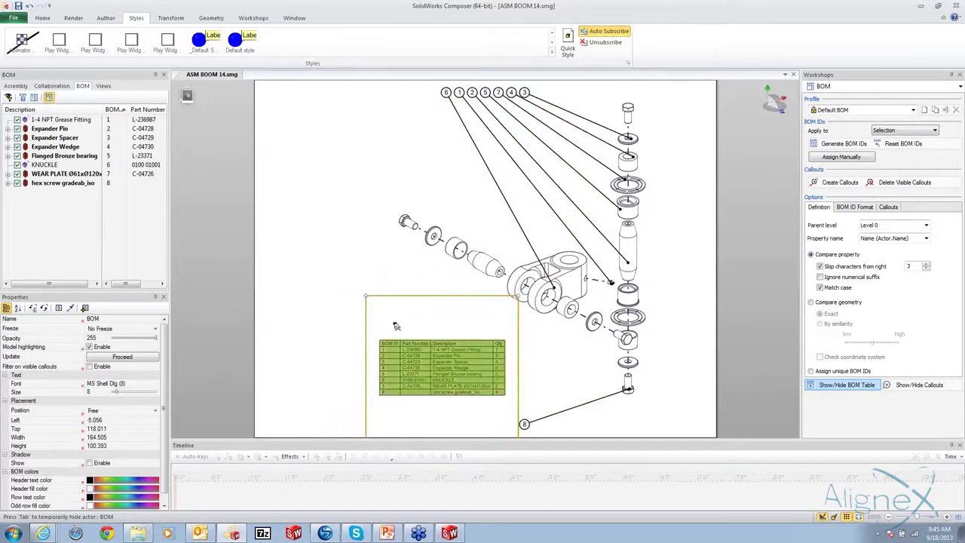
pyautogui.moveTo(433, 360); pyautogui.dragTo(335, 328)
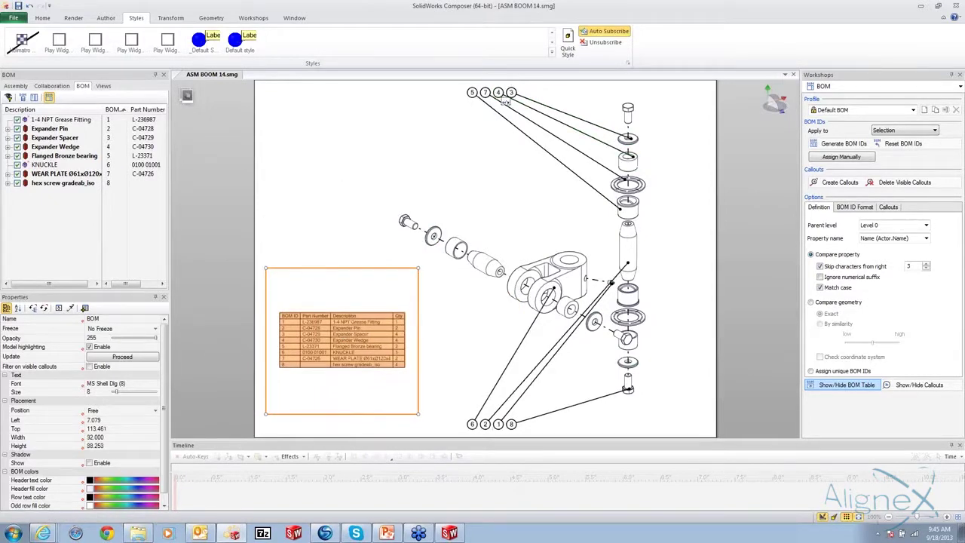
# Set the auto alignment of all eight callouts to Free 2D
pyautogui.moveTo(504, 97); pyautogui.dragTo(532, 103)
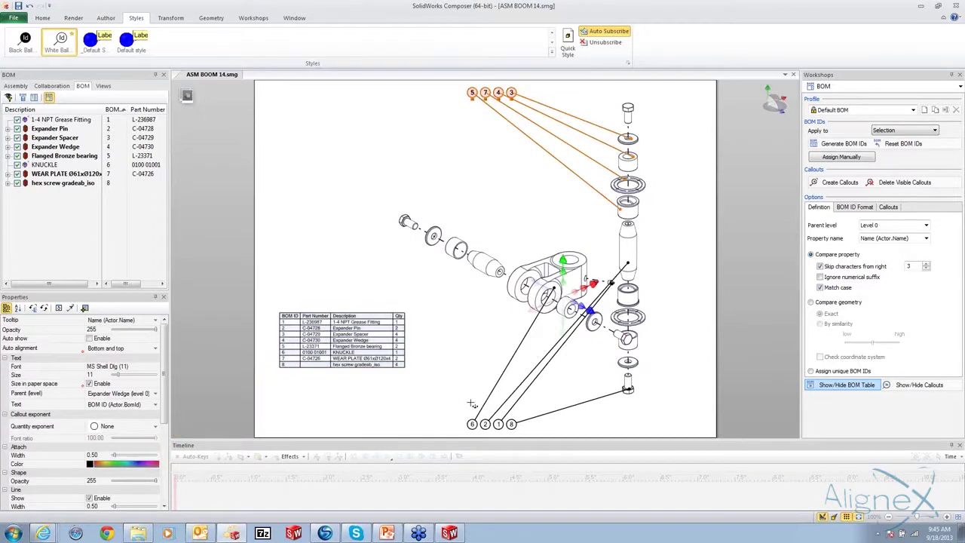
pyautogui.keyDown('ctrl'); pyautogui.moveTo(463, 412); pyautogui.dragTo(538, 432); pyautogui.keyUp('ctrl')
pyautogui.click(105, 349)
pyautogui.click(106, 349)
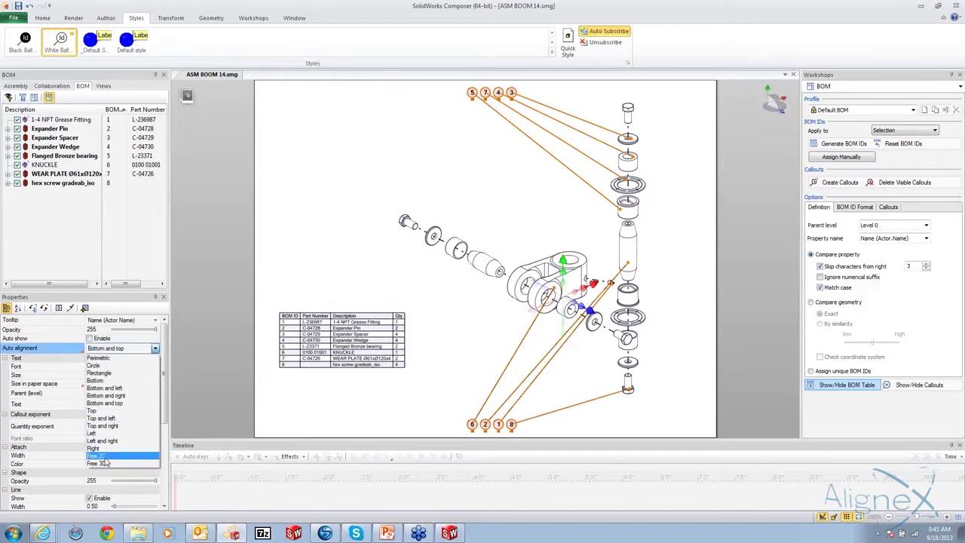
pyautogui.click(106, 457)
pyautogui.click(344, 151)
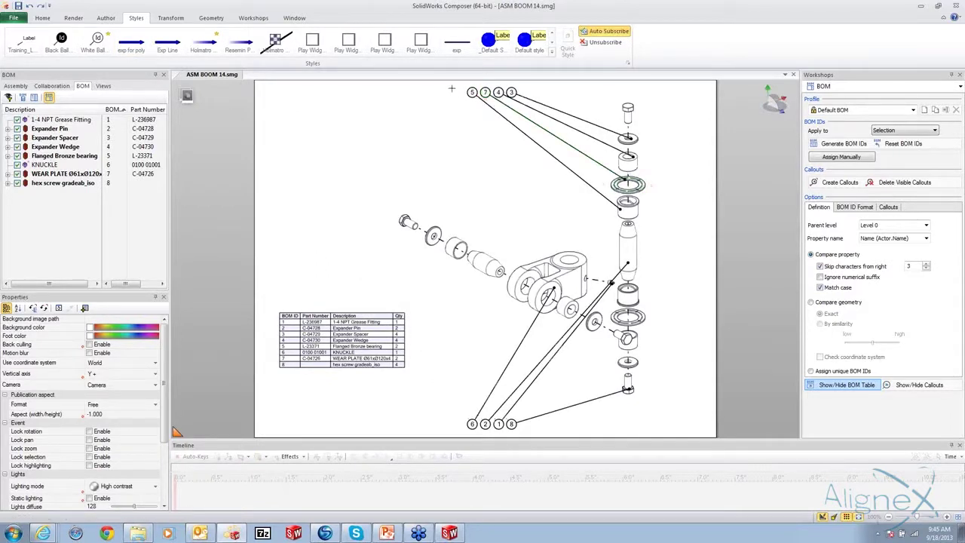
# Draw two horizontal magnetic lines, one about 108 long near the upper callouts and one about 119 long near the lower callouts
pyautogui.moveTo(458, 86); pyautogui.dragTo(536, 143)
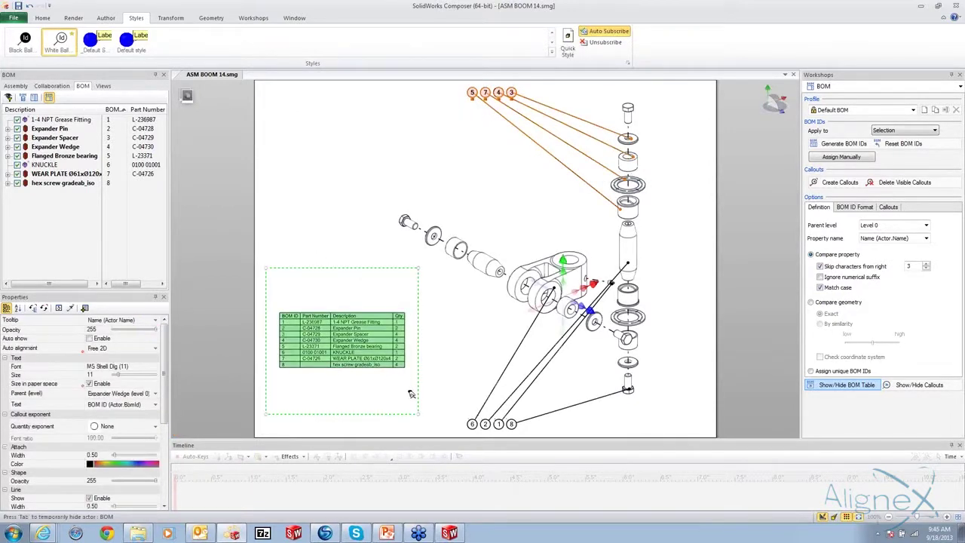
pyautogui.keyDown('ctrl'); pyautogui.moveTo(462, 404); pyautogui.dragTo(539, 439); pyautogui.keyUp('ctrl')
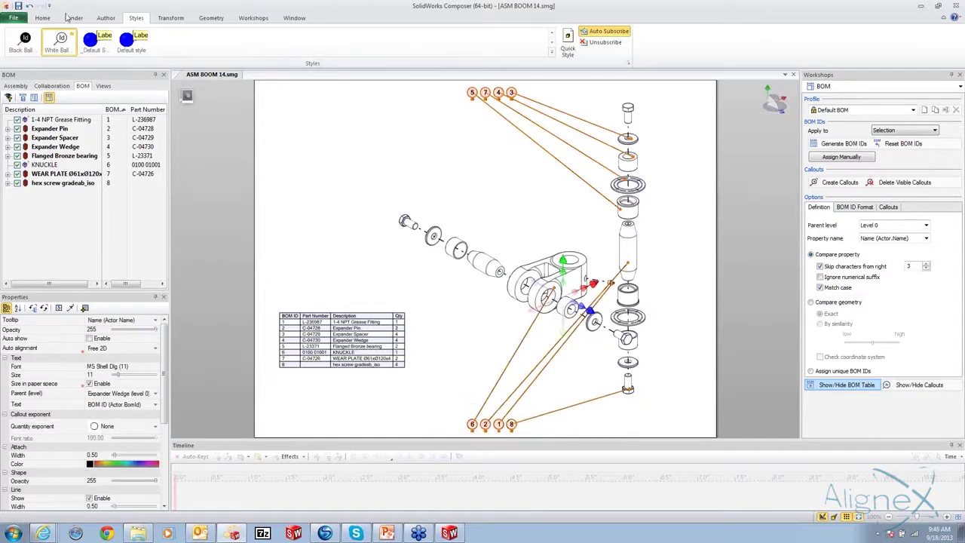
pyautogui.click(107, 18)
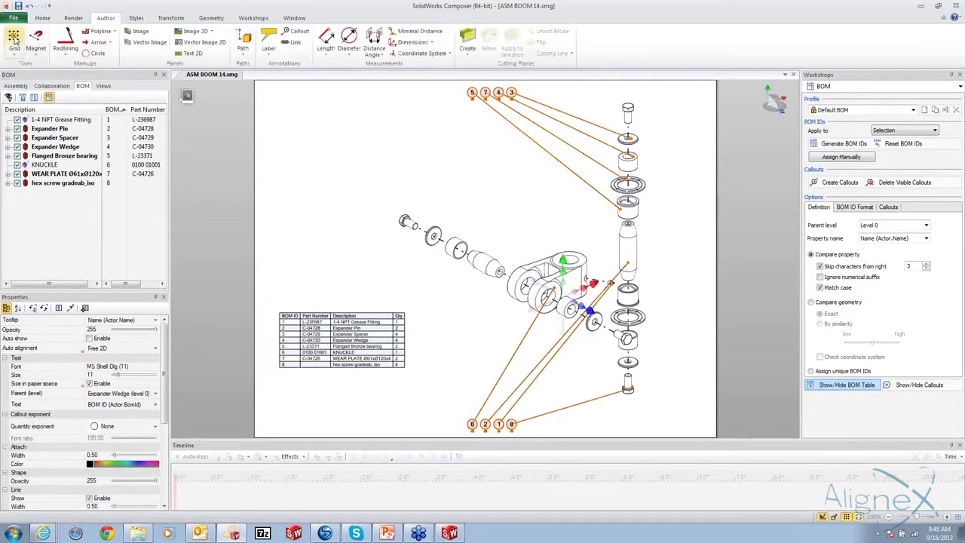
pyautogui.click(35, 41)
pyautogui.click(417, 100)
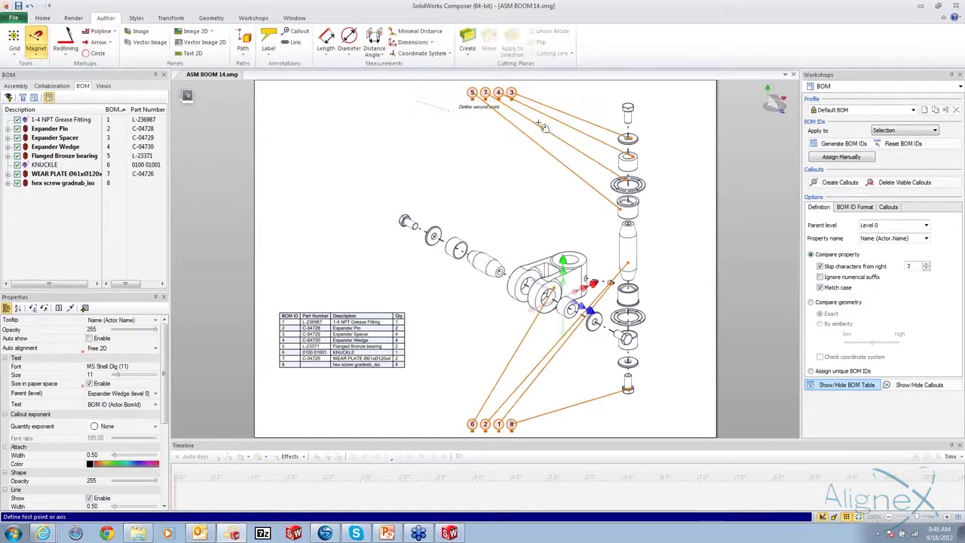
pyautogui.click(595, 100)
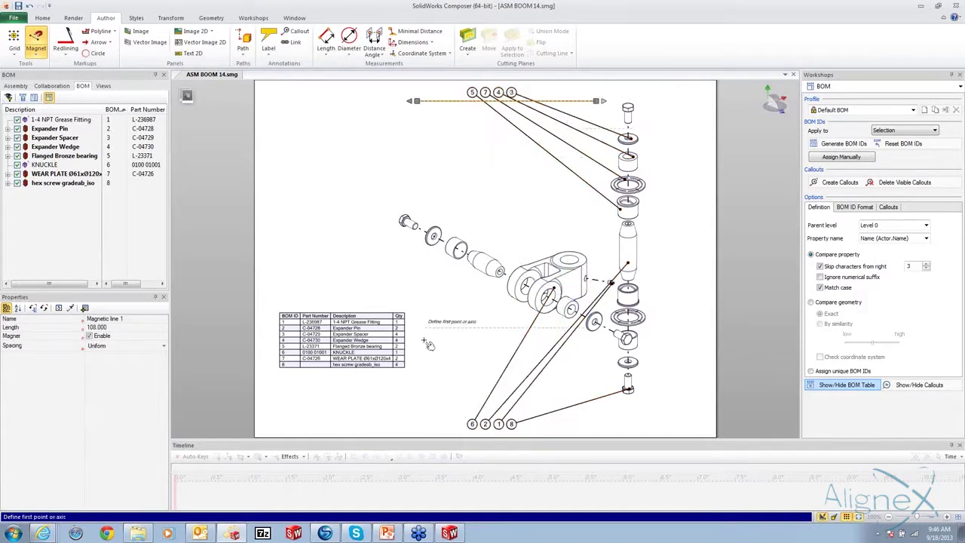
pyautogui.click(408, 409)
pyautogui.click(610, 410)
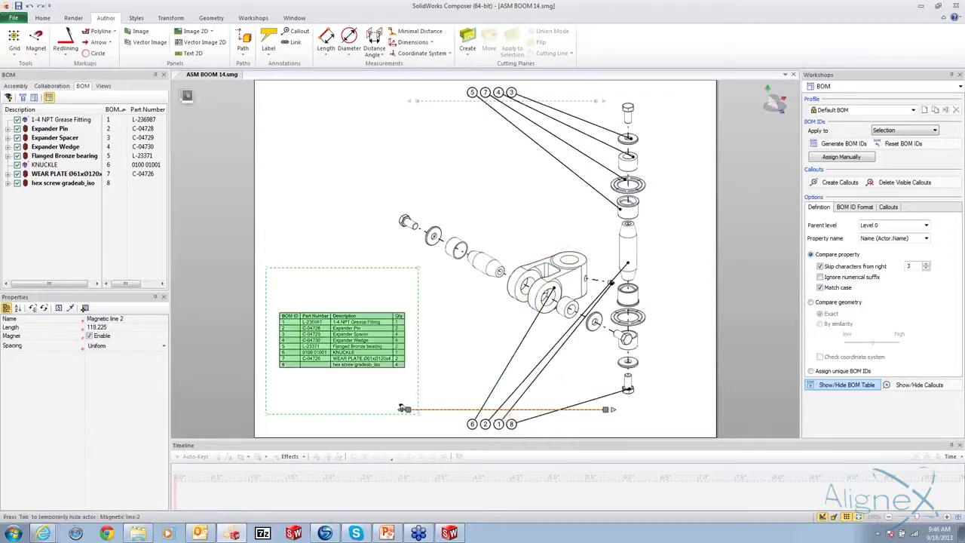
# Move both magnetic lines so that the upper callouts 5, 7, 4, 3 and lower callouts 6, 2, 1, 8 snap to them
pyautogui.moveTo(451, 405)
pyautogui.mouseDown()
pyautogui.moveTo(434, 383)
pyautogui.moveTo(451, 389)
pyautogui.mouseUp()
pyautogui.moveTo(451, 103); pyautogui.dragTo(426, 107)
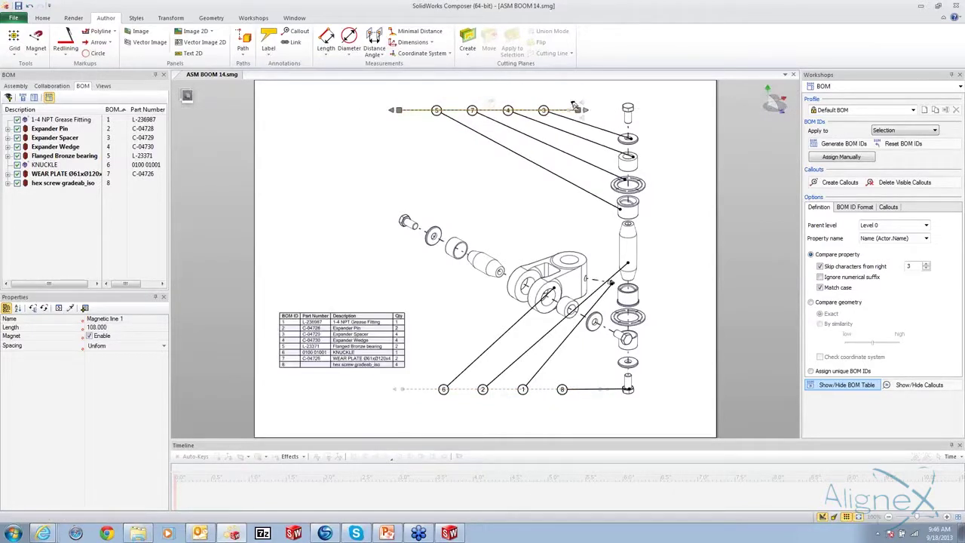
# Reposition the upper magnetic line's endpoints to make it vertical, about 170 long, on the outer side of the vertical pin stack
pyautogui.moveTo(579, 109); pyautogui.dragTo(710, 367)
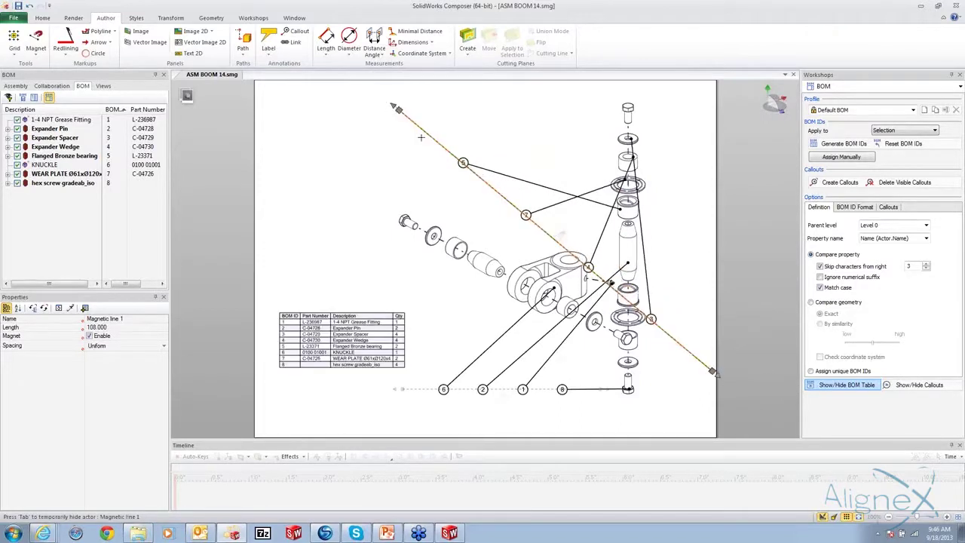
pyautogui.moveTo(423, 103); pyautogui.dragTo(699, 90)
pyautogui.moveTo(701, 175); pyautogui.dragTo(684, 177)
pyautogui.moveTo(692, 377); pyautogui.dragTo(680, 375)
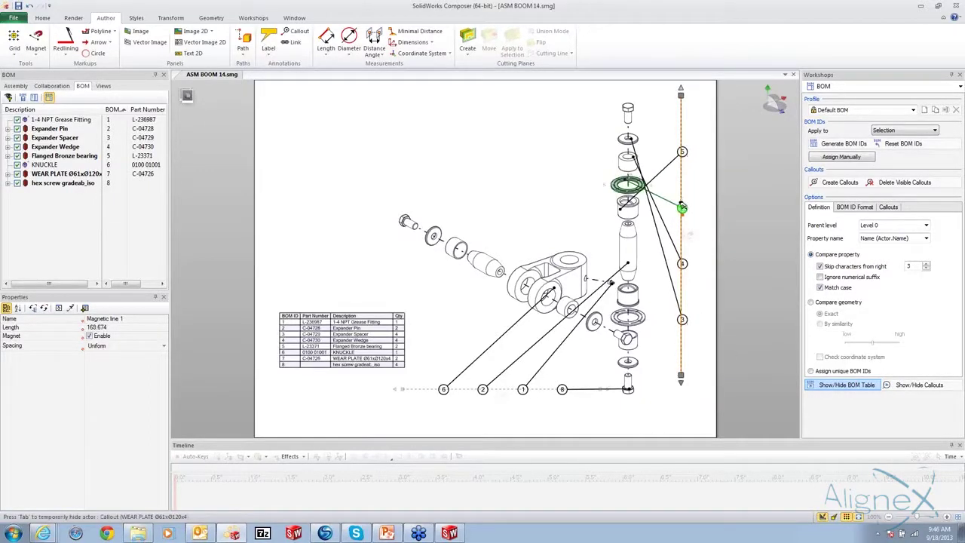
# Reorder the callouts on the vertical magnetic line to 3, 4, 7, 5 from top to bottom
pyautogui.moveTo(681, 208); pyautogui.dragTo(682, 152)
pyautogui.moveTo(680, 261); pyautogui.dragTo(681, 151)
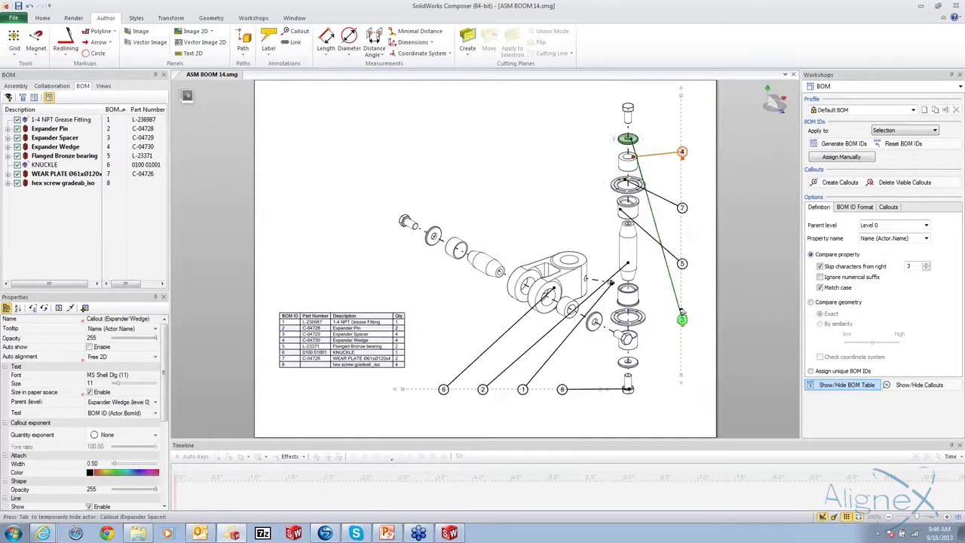
pyautogui.moveTo(682, 319); pyautogui.dragTo(678, 134)
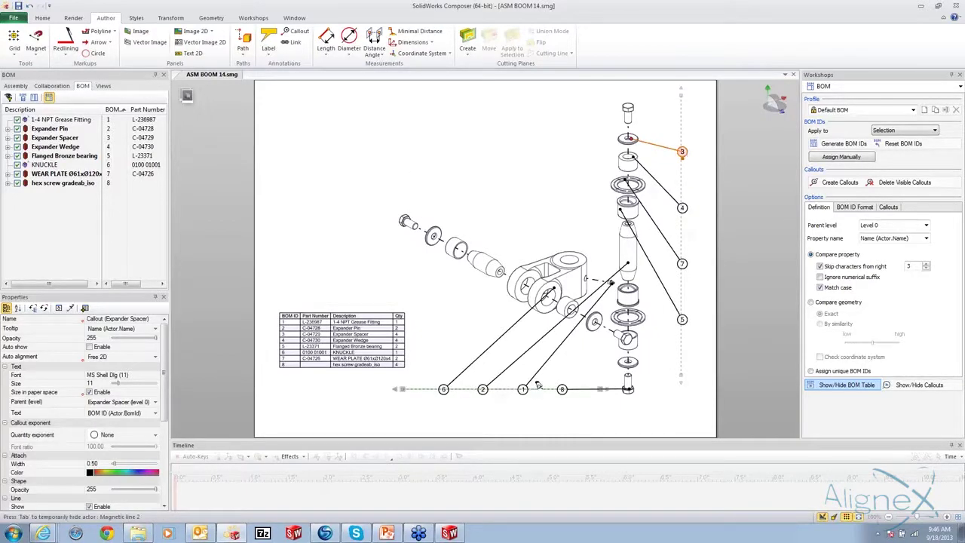
# Move and angle the lower magnetic line parallel to the horizontal pin parts, and transfer callout 8 to the vertical line below callout 5
pyautogui.moveTo(533, 390); pyautogui.dragTo(496, 343)
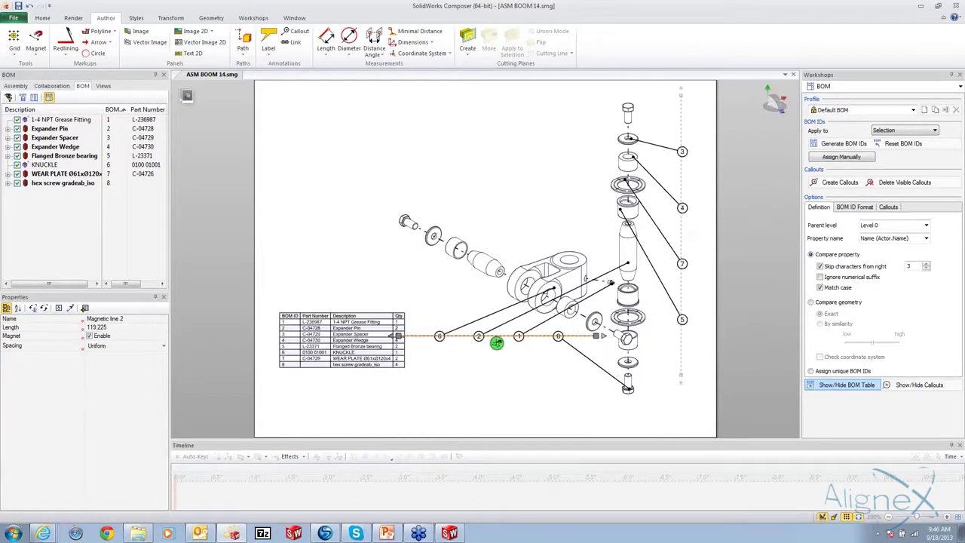
pyautogui.click(543, 280)
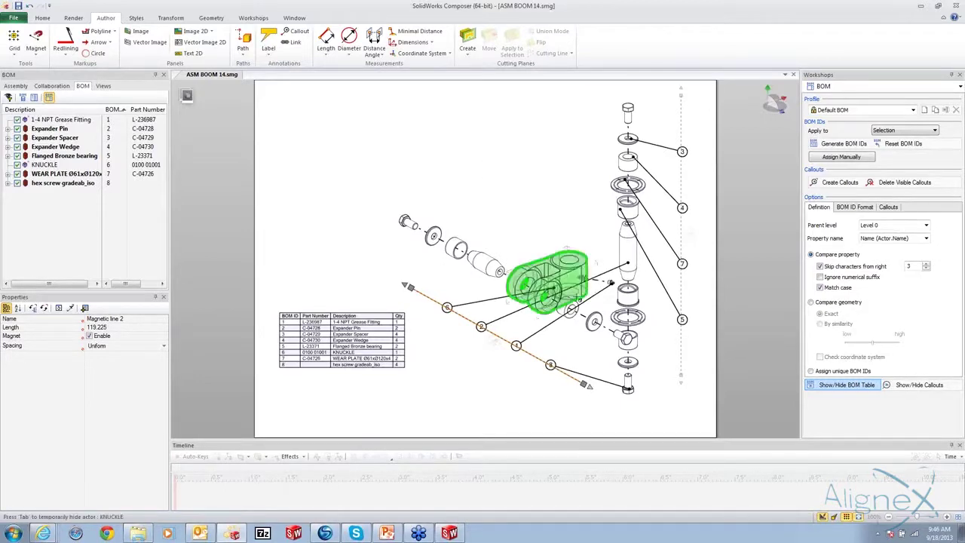
pyautogui.click(550, 365)
pyautogui.moveTo(550, 365); pyautogui.dragTo(682, 330)
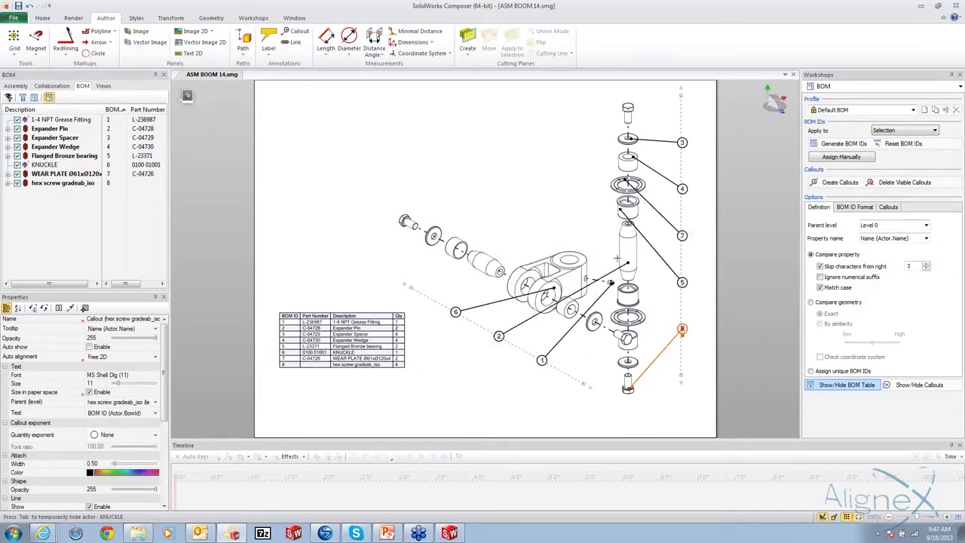
# Move the leader attachment points of callouts 6, 3, 4 and 5 to the near sides of their parts, keeping callout 5 on the vertical line
pyautogui.moveTo(548, 281); pyautogui.dragTo(506, 287)
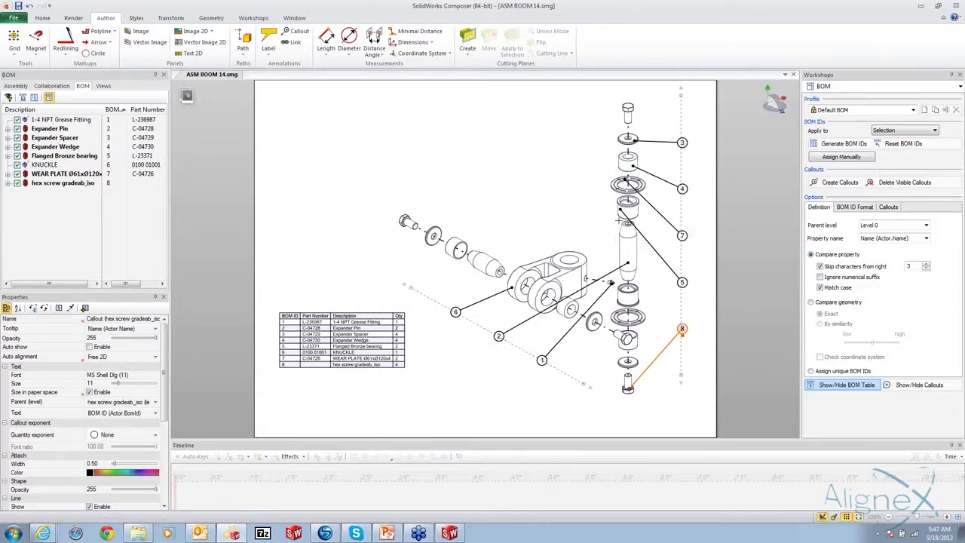
pyautogui.click(627, 210)
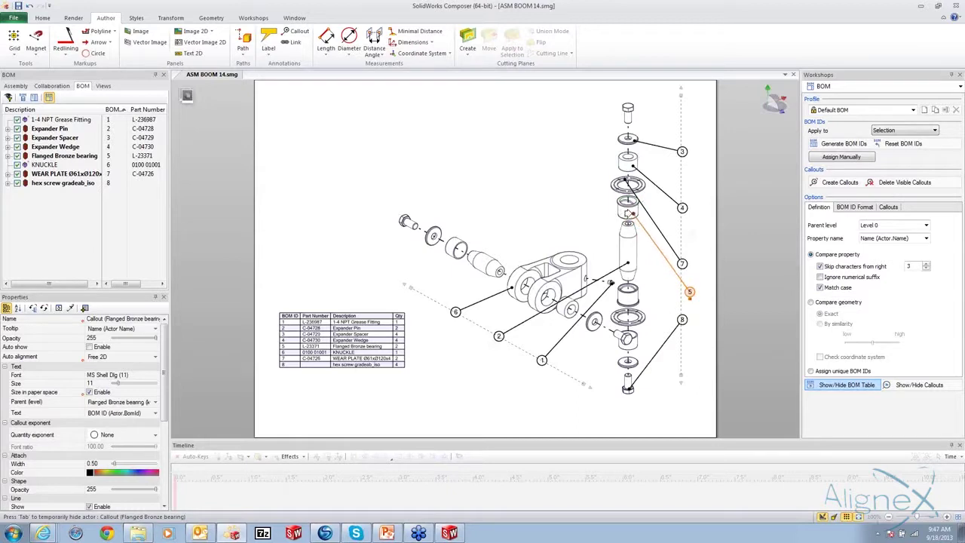
pyautogui.moveTo(689, 291)
pyautogui.mouseDown()
pyautogui.moveTo(279, 123)
pyautogui.moveTo(682, 282)
pyautogui.mouseUp()
pyautogui.click(383, 189)
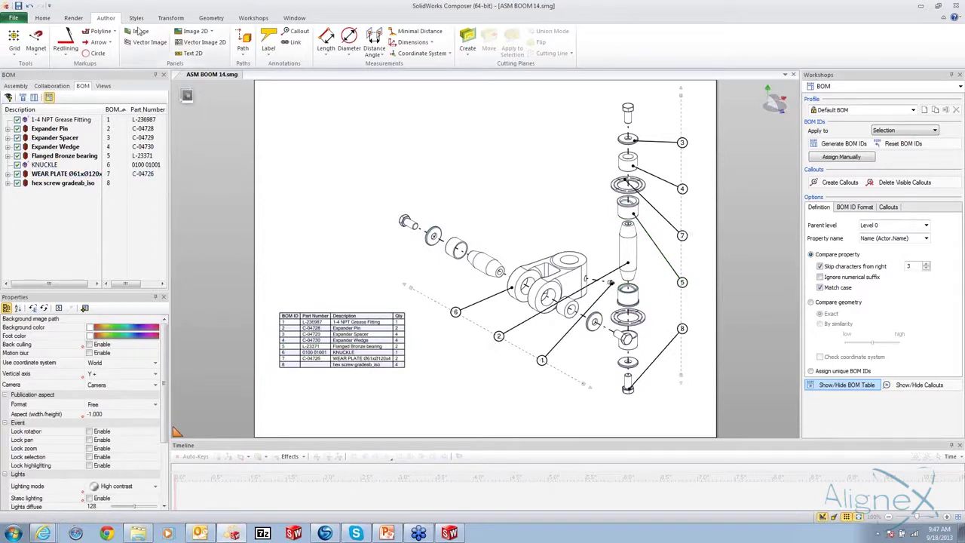
# Update View 4 so it stores the finished knuckle kit layout with its BOM table and aligned callouts
pyautogui.click(102, 86)
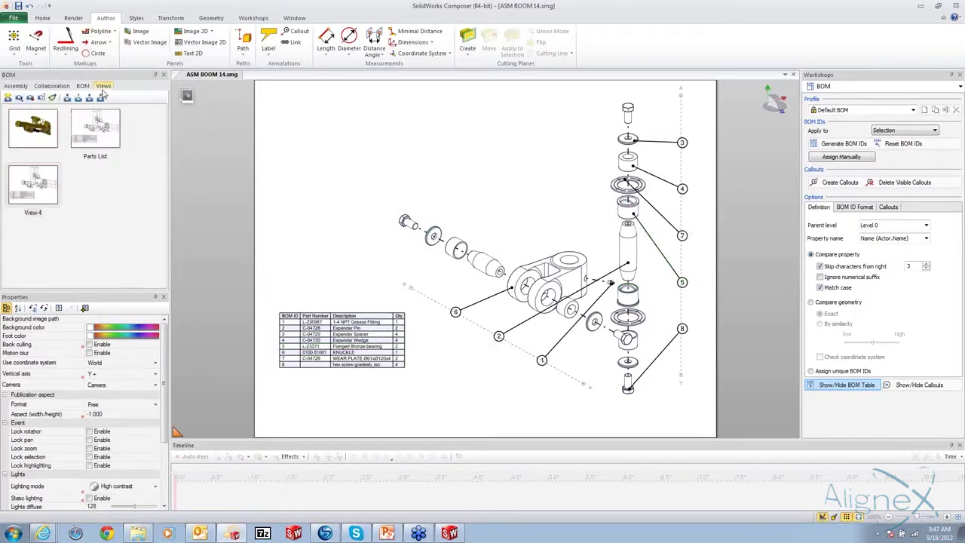
pyautogui.click(33, 185)
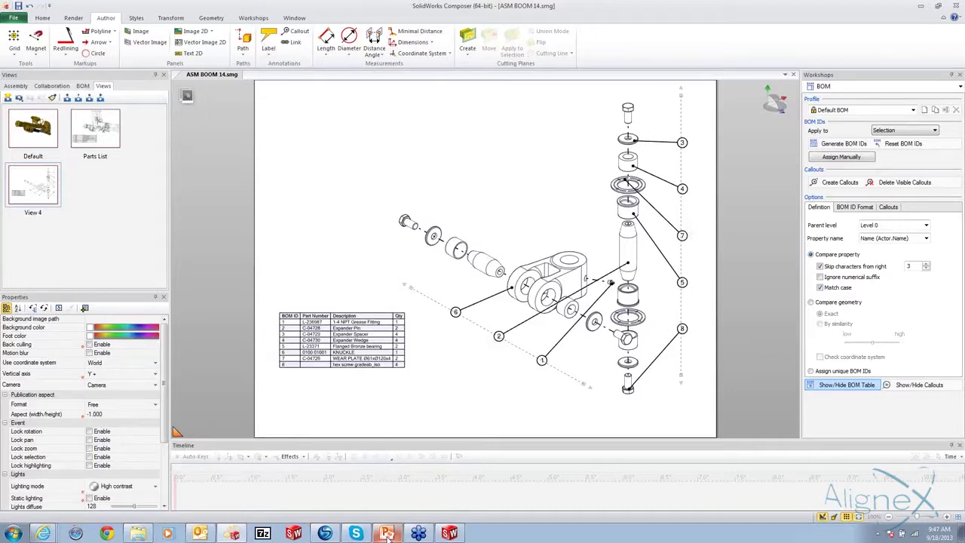
# Switch to PowerPoint, present the slides up to Step-by-step Procedures, and return to SolidWorks Composer
pyautogui.click(387, 533)
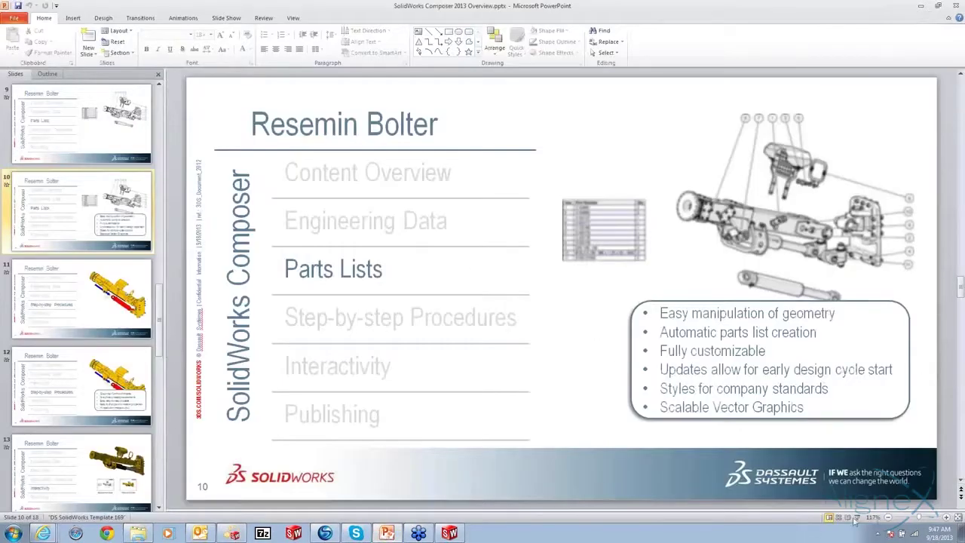
pyautogui.click(855, 518)
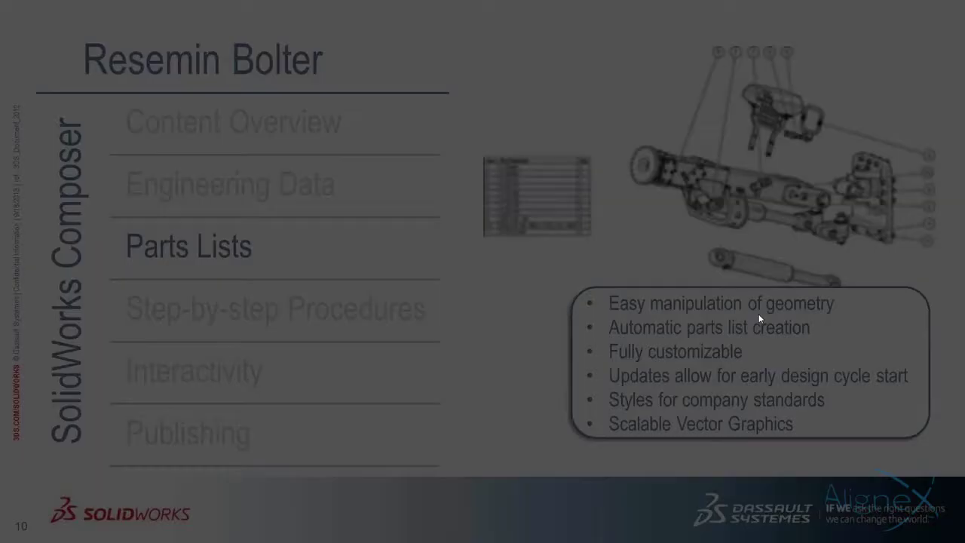
pyautogui.click(477, 306)
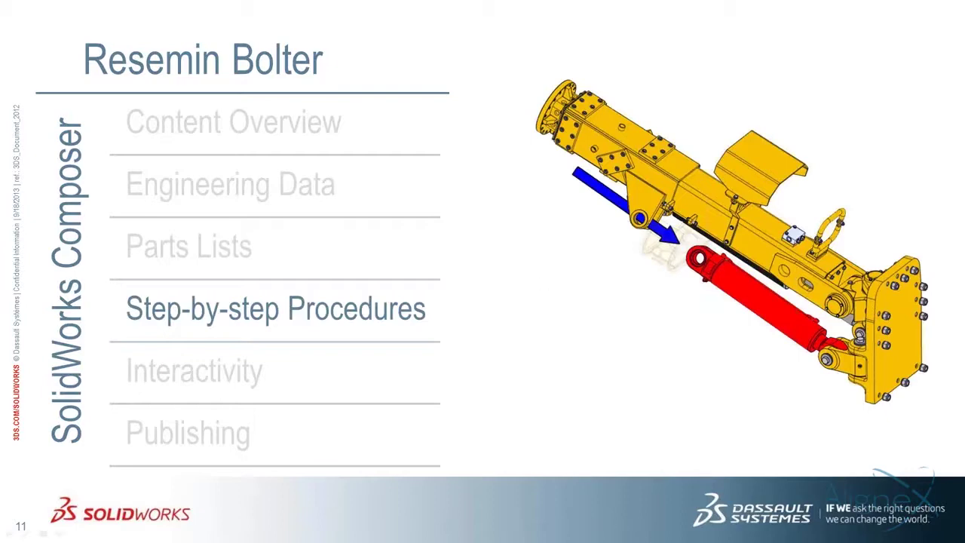
pyautogui.press('Escape')
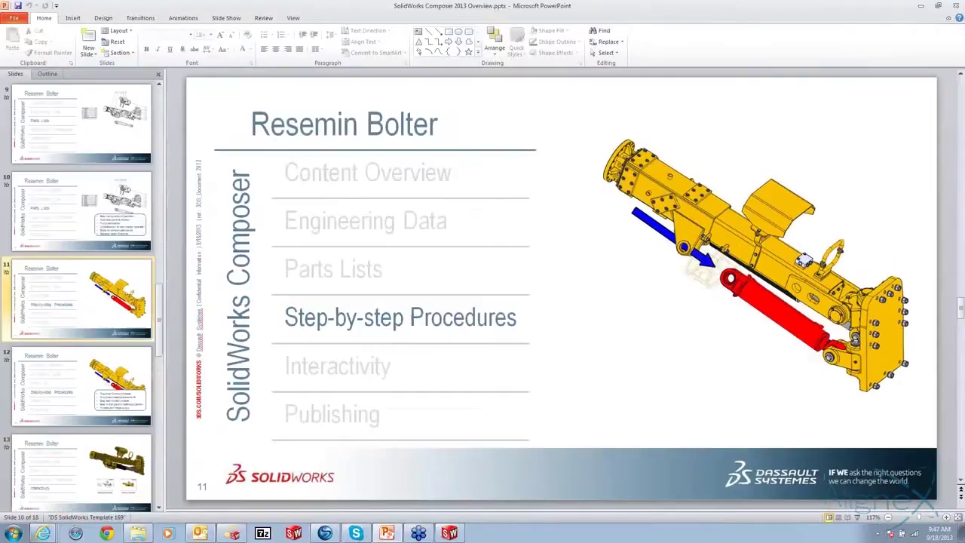
pyautogui.click(232, 533)
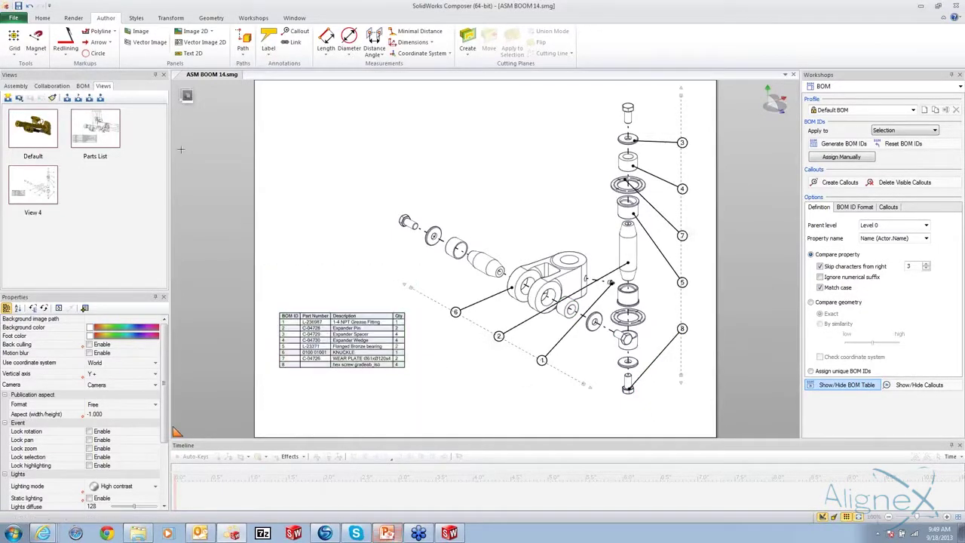
# Restore the Default view of the boom and turn off its per-pixel lighting and ambient occlusion
pyautogui.click(48, 142)
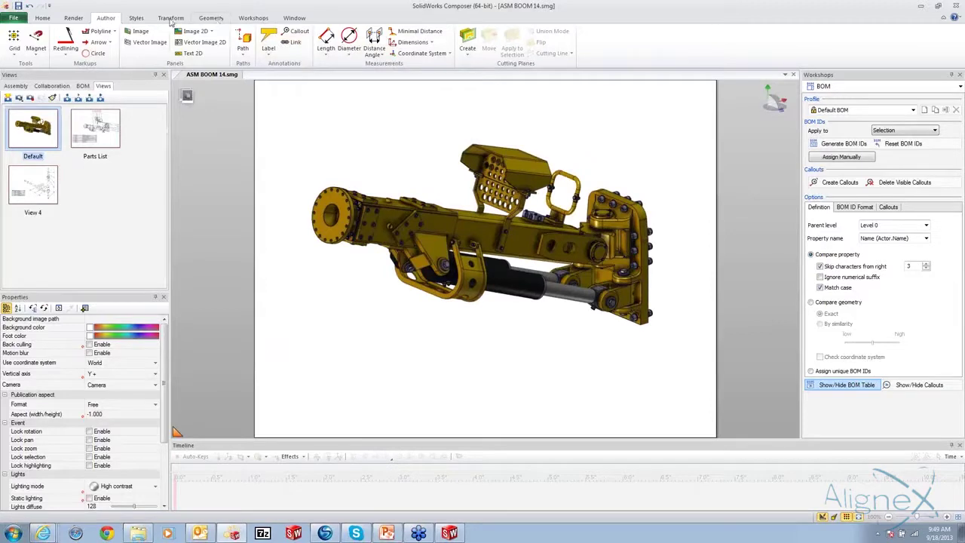
pyautogui.click(75, 18)
pyautogui.click(230, 42)
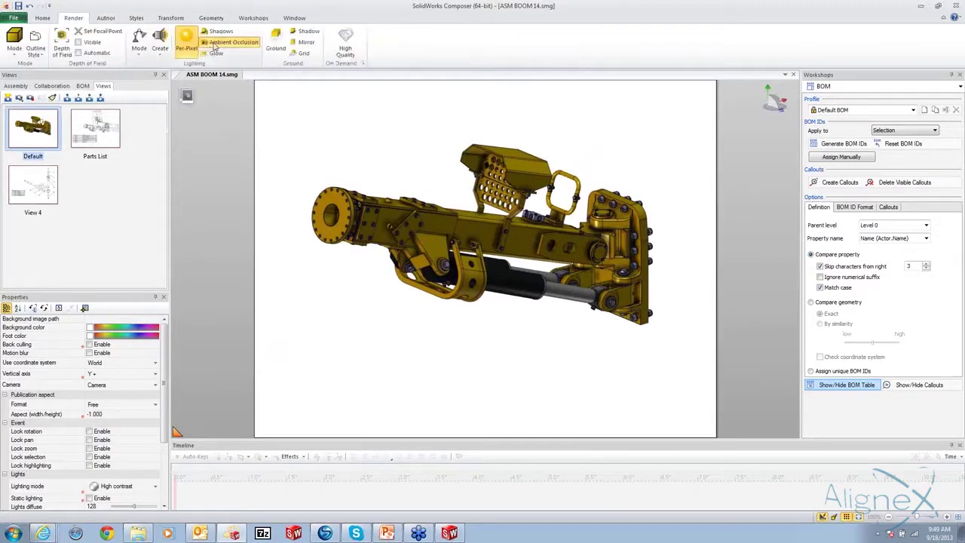
# Render the boom in Flat Technical mode and orient it sloping down toward its mounting plate with the cylinder in sight
pyautogui.click(14, 48)
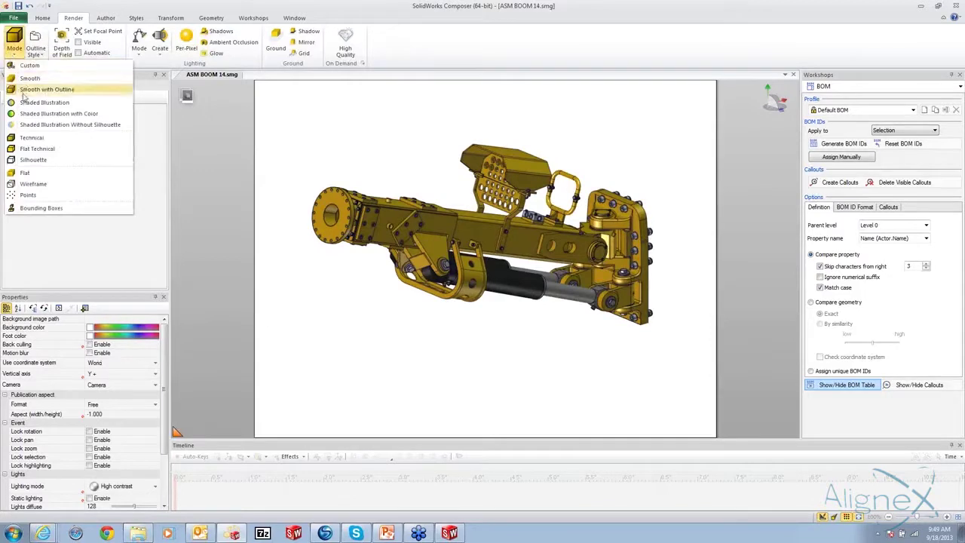
pyautogui.click(35, 149)
pyautogui.click(407, 222)
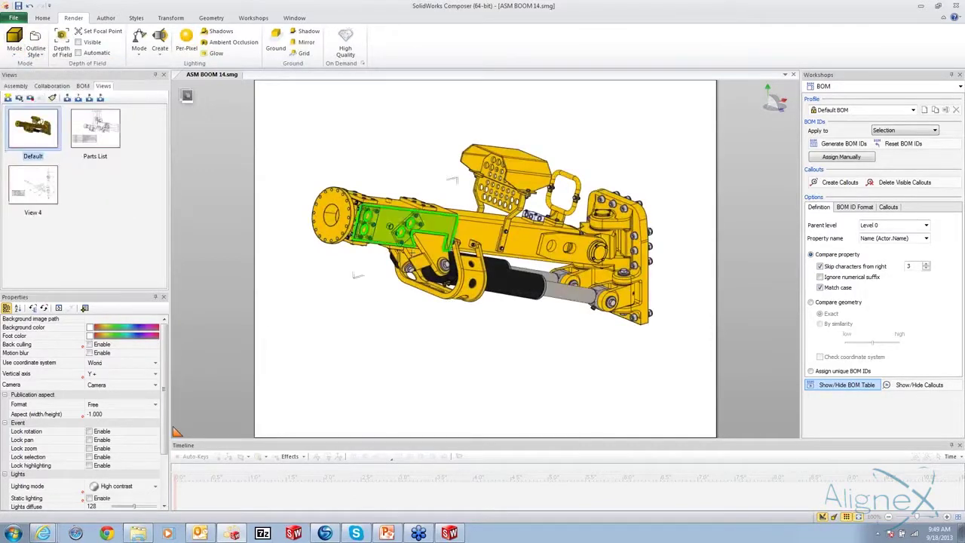
pyautogui.click(445, 300)
pyautogui.moveTo(445, 301); pyautogui.dragTo(497, 354)
# Capture the current scene as a view and name it Cylinder Removal
pyautogui.click(7, 98)
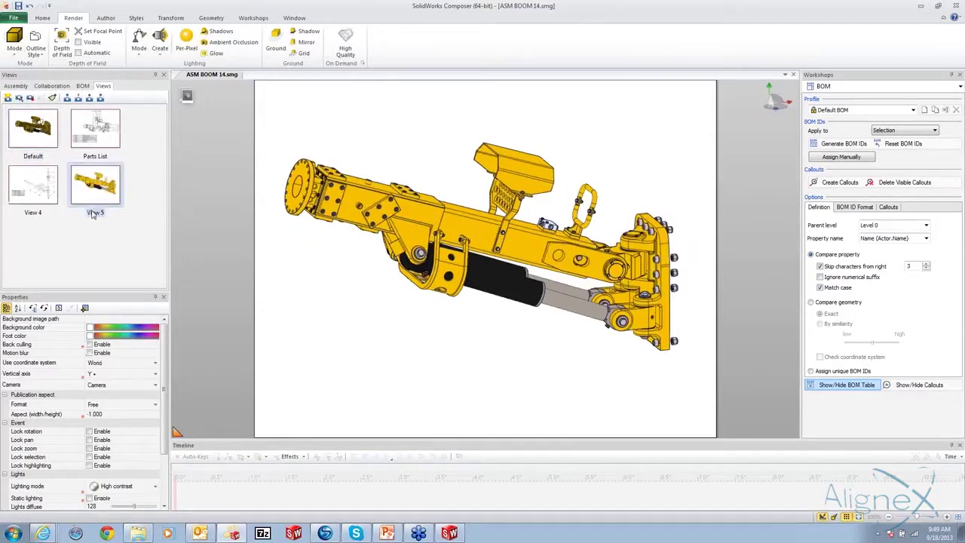
pyautogui.click(94, 213)
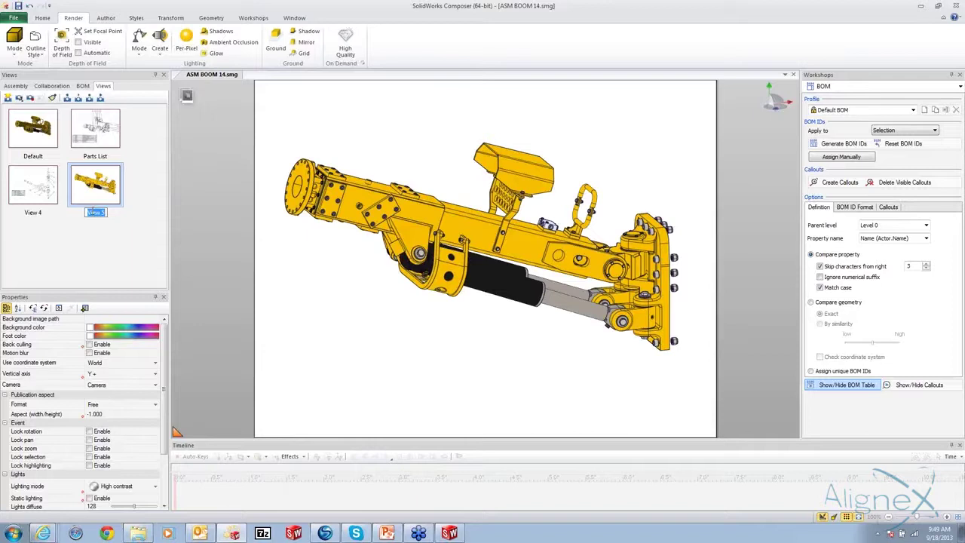
pyautogui.write('Cylinder Removal')
pyautogui.press('Return')
# Rename View 4 as Knuckle Kit, and create an additional view from the Cylinder Removal scene
pyautogui.click(42, 216)
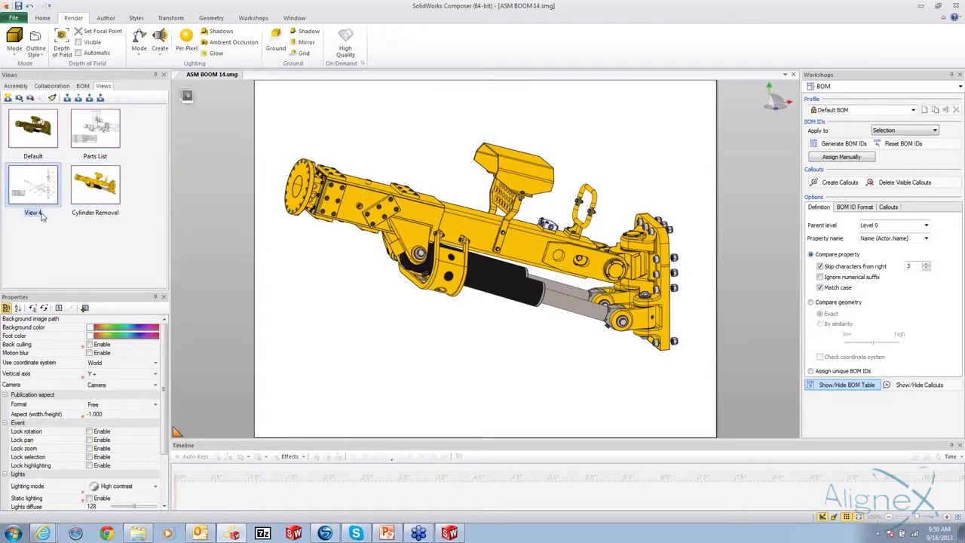
pyautogui.click(42, 214)
pyautogui.write('Knuckle Kit')
pyautogui.click(65, 239)
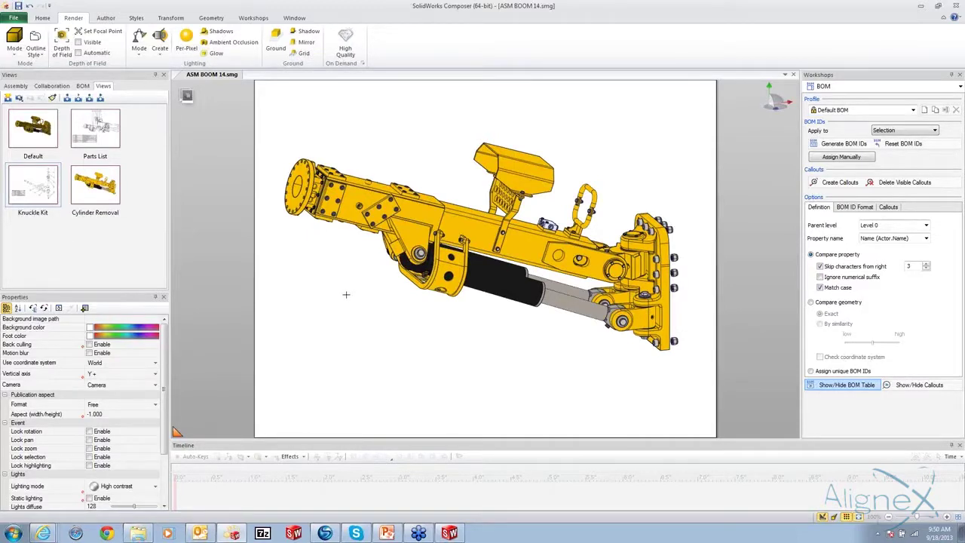
pyautogui.click(96, 199)
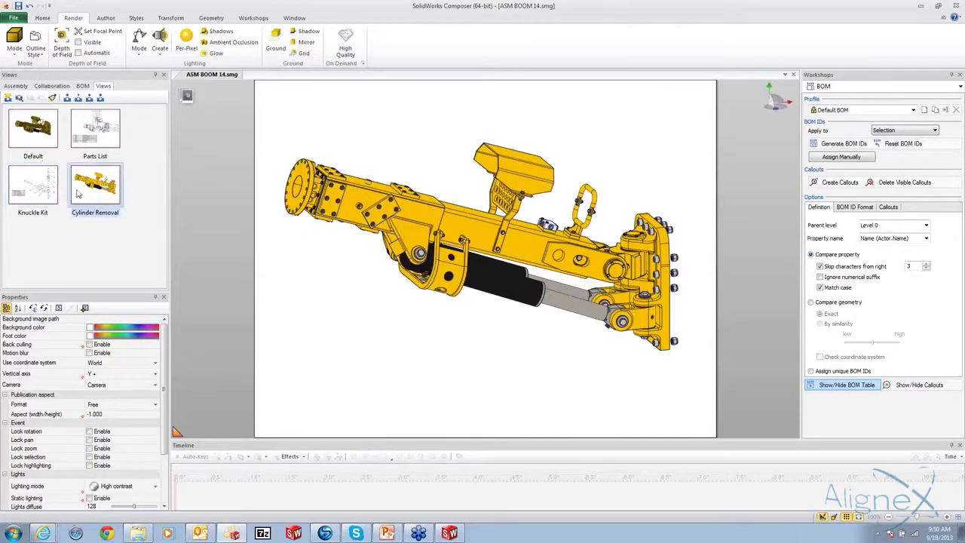
pyautogui.click(7, 99)
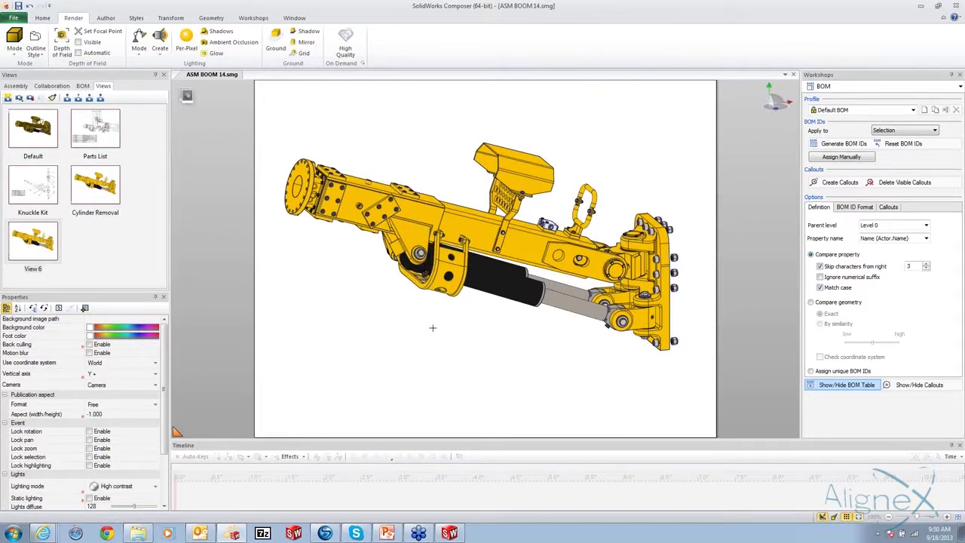
# Temporarily hide the boom tube and the cylinder to select the expander pin 622604_PZ-01 beside the cylinder guard
pyautogui.scroll(5, 431, 260)
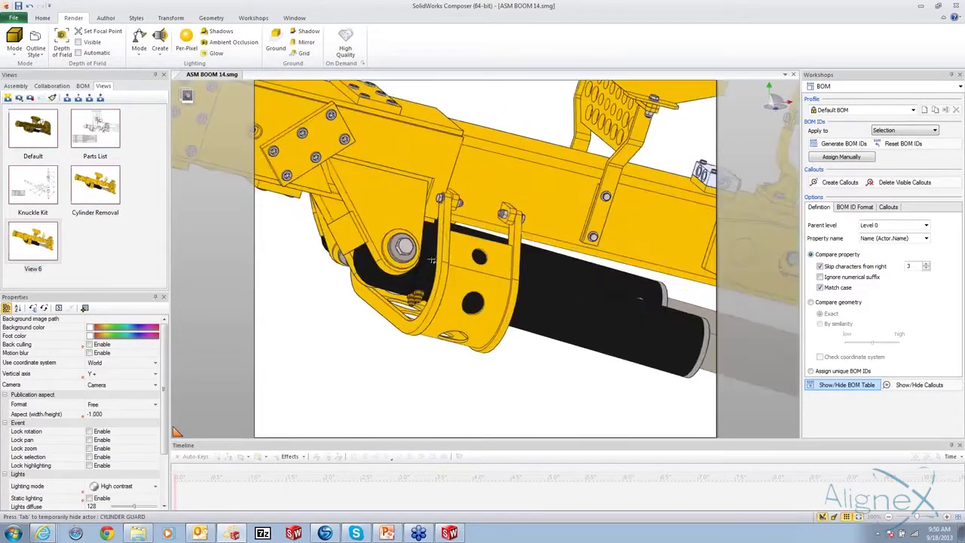
pyautogui.scroll(3, 431, 260)
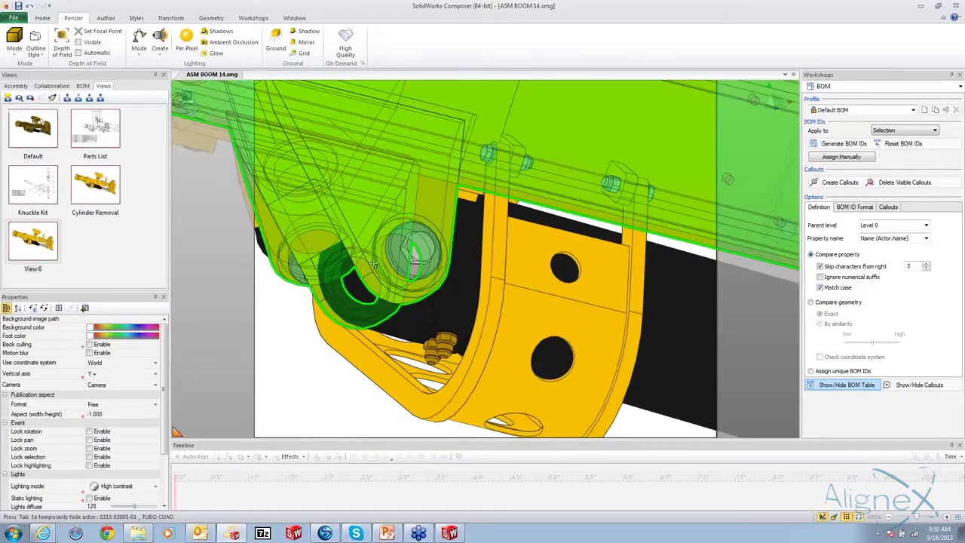
pyautogui.press('Tab')
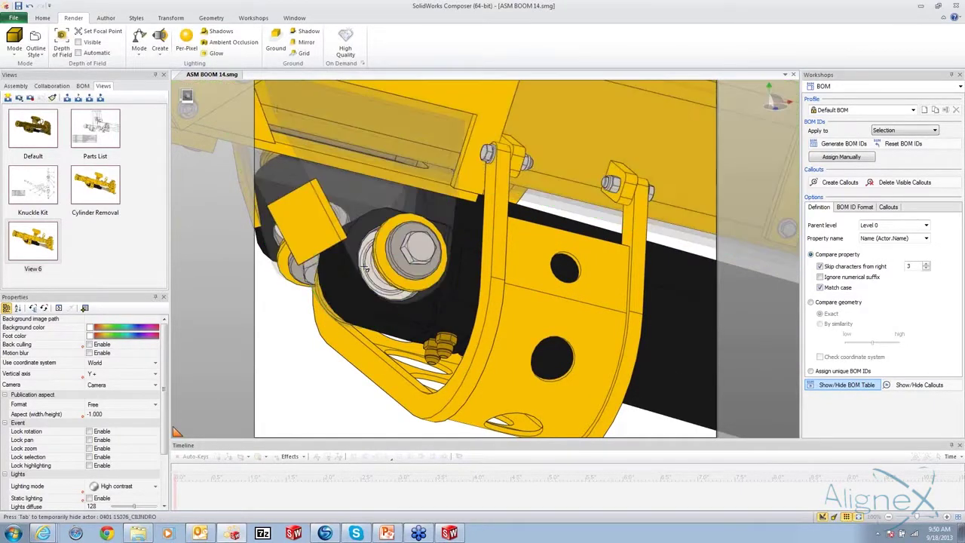
pyautogui.press('Tab')
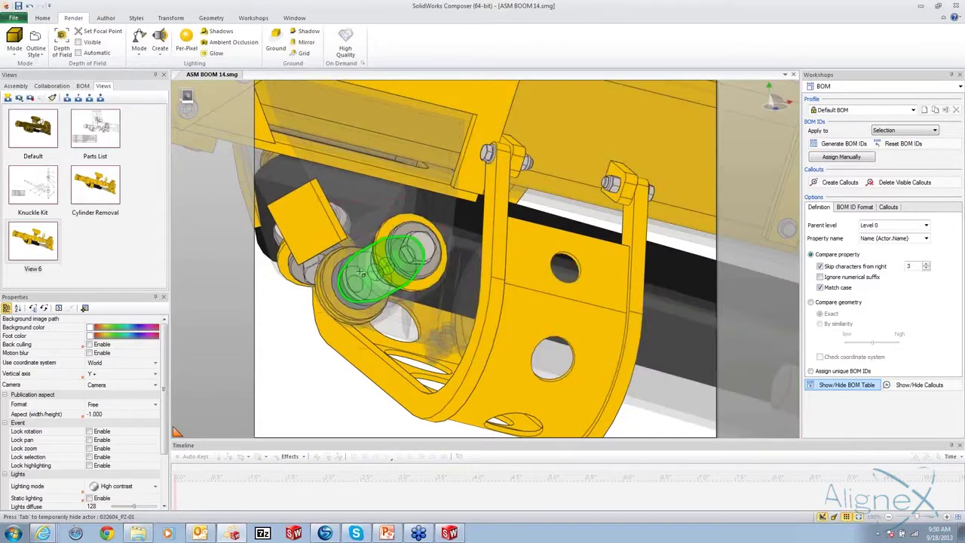
pyautogui.click(365, 270)
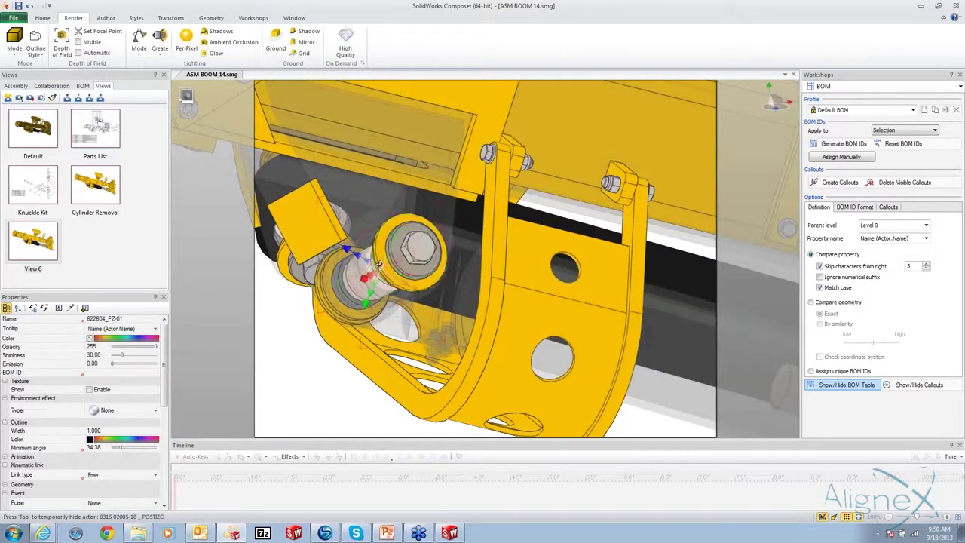
pyautogui.moveTo(379, 263); pyautogui.dragTo(364, 269)
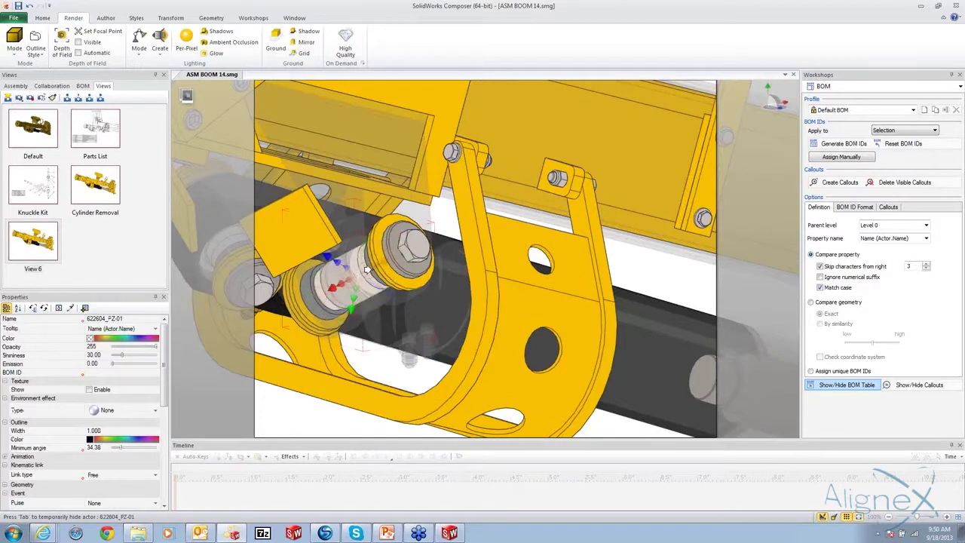
# Pull the pin, wedge, washer and hex screw out of the cylinder mount along the pin axis, spacing them apart
pyautogui.click(376, 278)
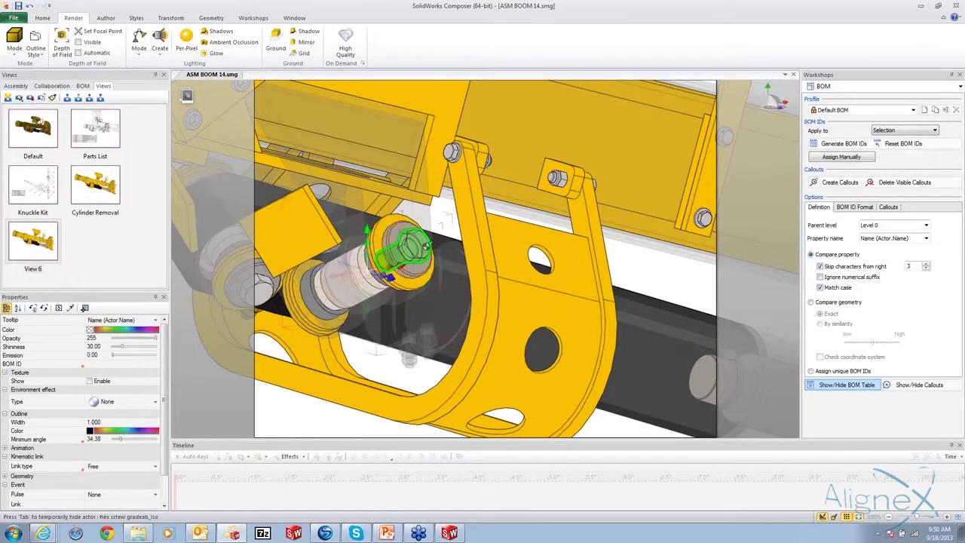
pyautogui.scroll(-5, 426, 246)
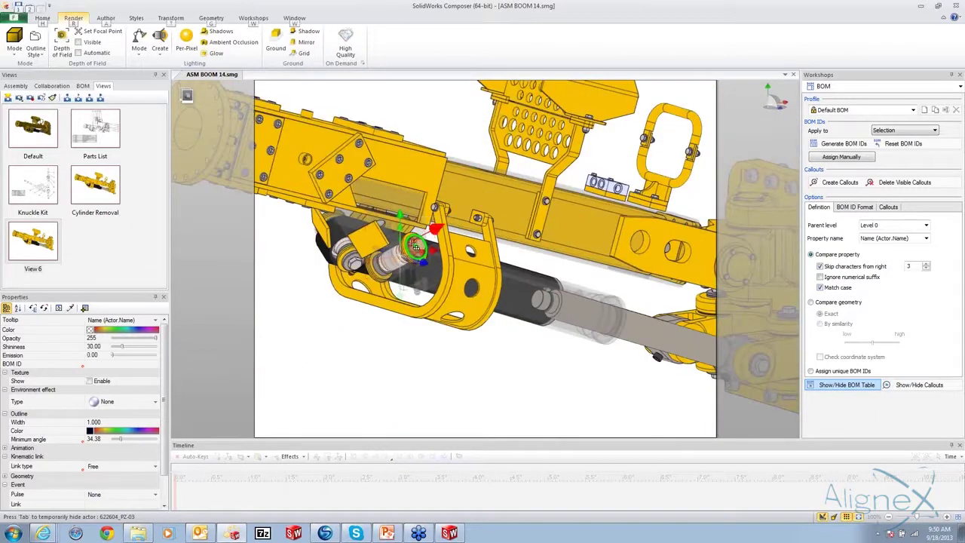
pyautogui.moveTo(417, 248); pyautogui.dragTo(710, 148)
pyautogui.scroll(5, 453, 218)
pyautogui.scroll(-5, 493, 289)
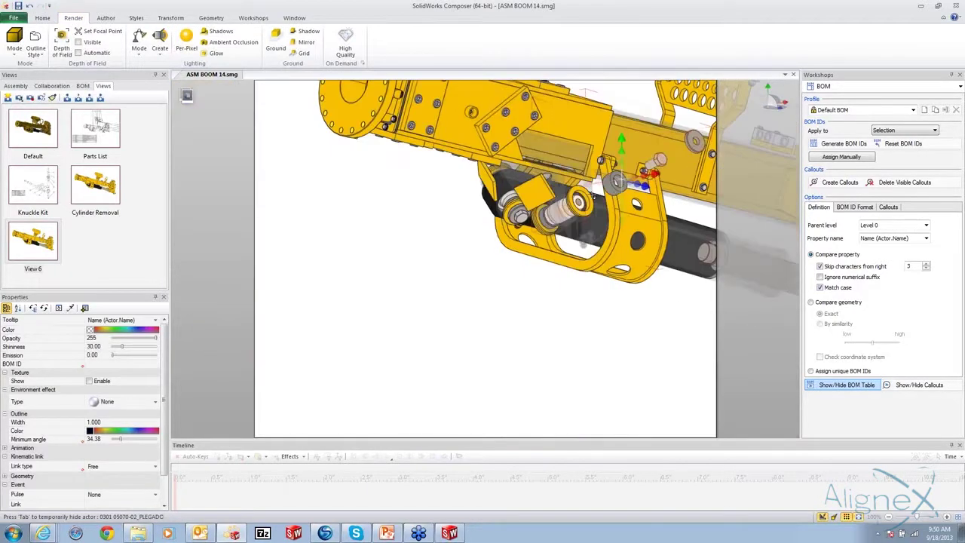
pyautogui.rightClick(493, 290)
pyautogui.press('Escape')
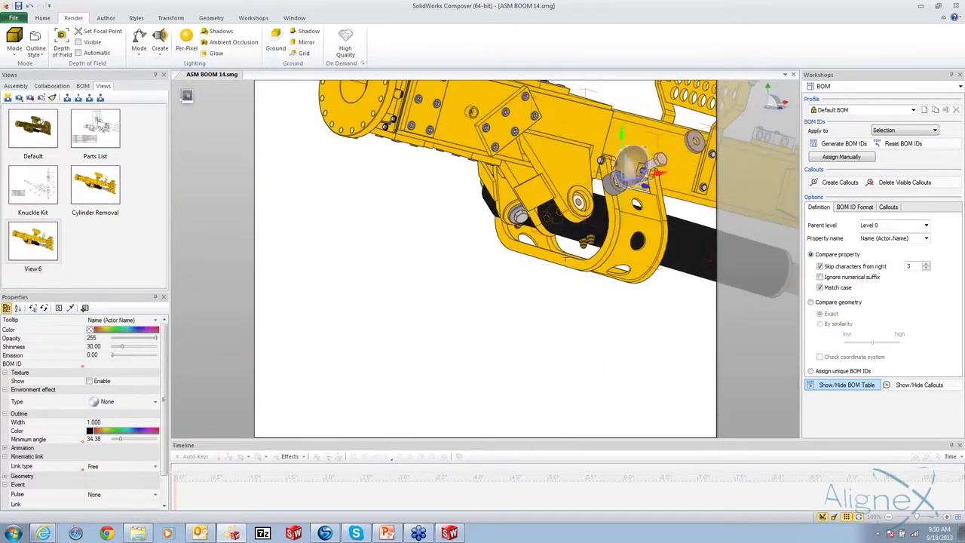
pyautogui.moveTo(582, 281); pyautogui.dragTo(562, 241)
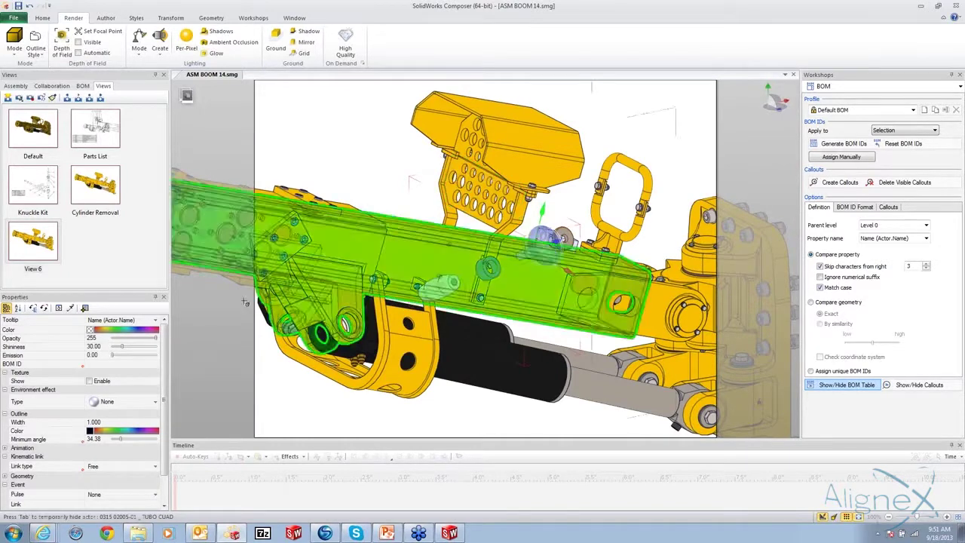
# Color the extracted pin, wedge, washer and hex screw red, and clear the selection
pyautogui.click(90, 329)
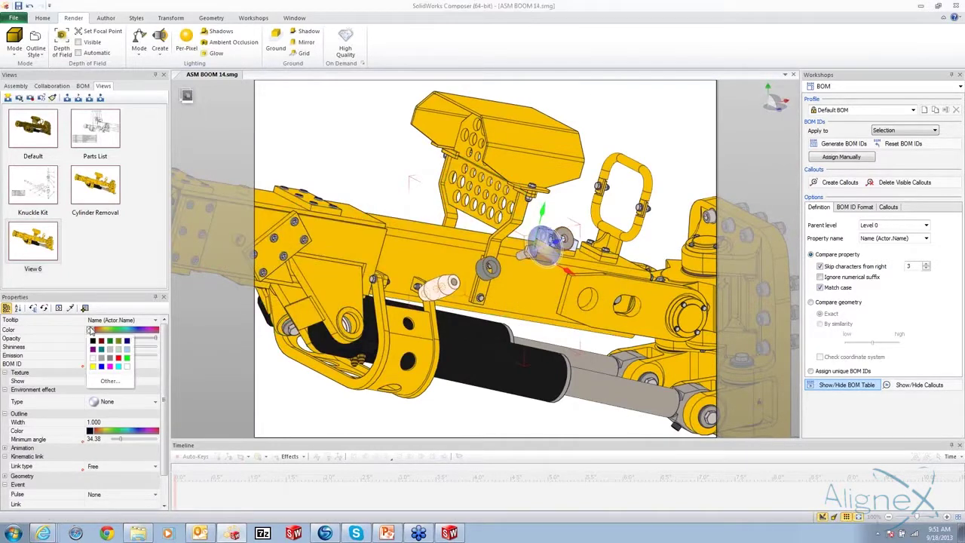
pyautogui.click(118, 358)
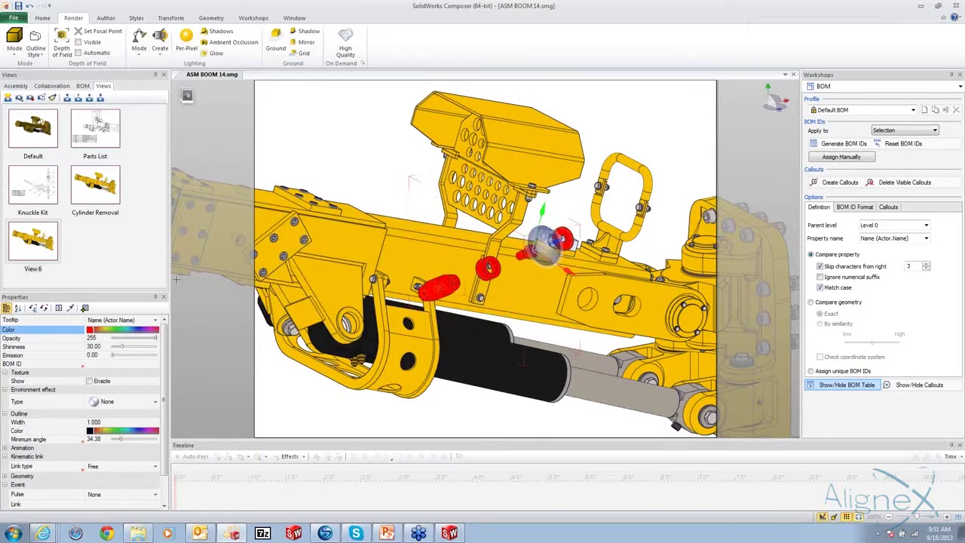
pyautogui.click(177, 430)
pyautogui.press('Tab')
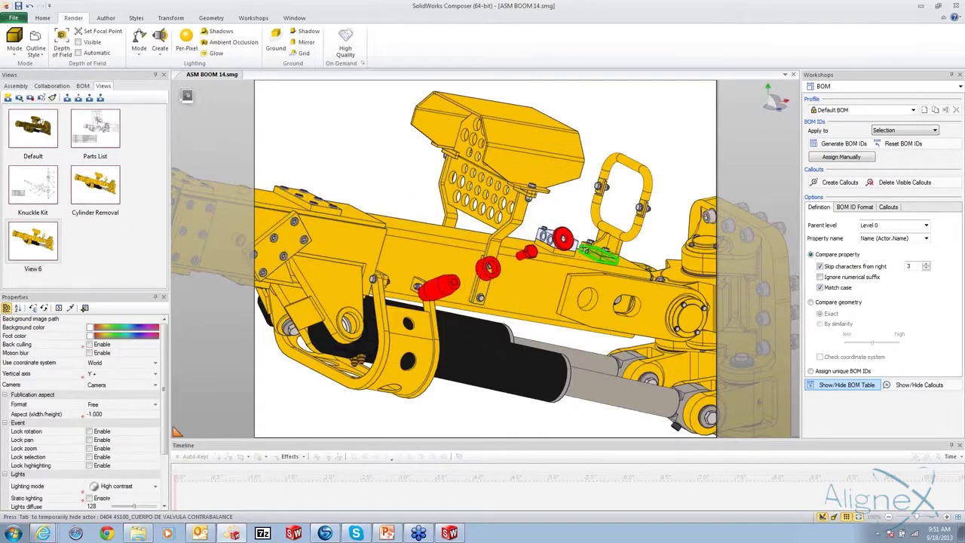
# Move washer 622604_PZ-03 inward along the pin axis beside the wedge, and shift the hex screw farther outward
pyautogui.click(552, 228)
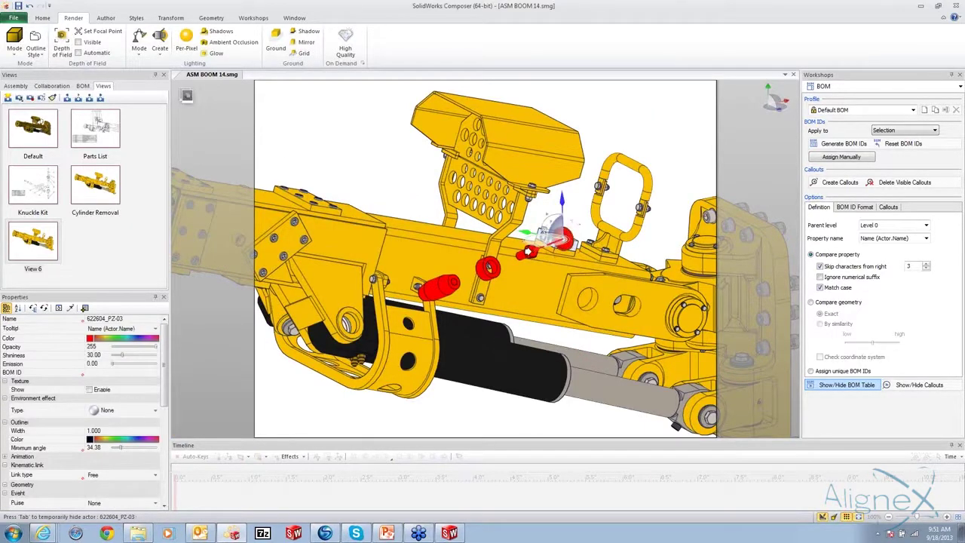
pyautogui.click(458, 283)
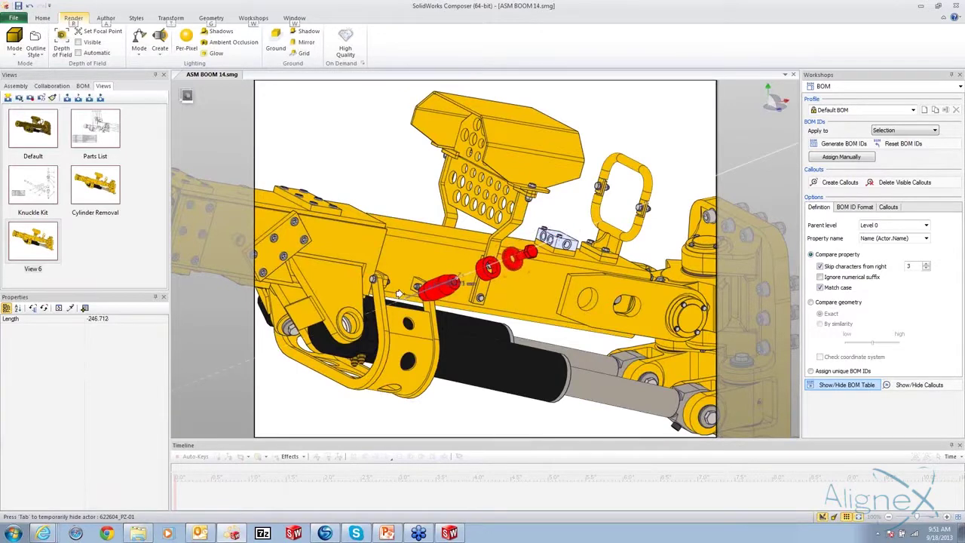
pyautogui.click(529, 255)
pyautogui.click(529, 251)
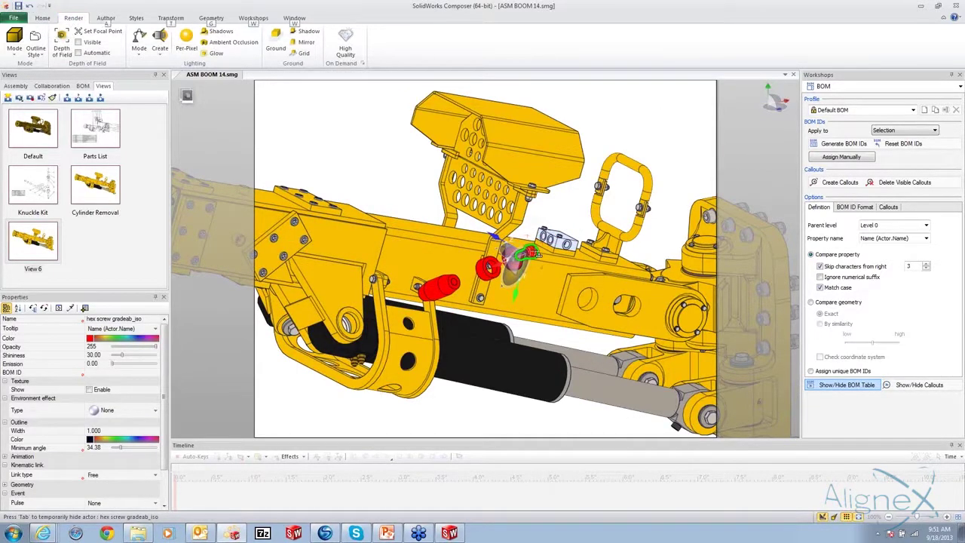
pyautogui.click(530, 251)
pyautogui.click(529, 251)
pyautogui.click(396, 156)
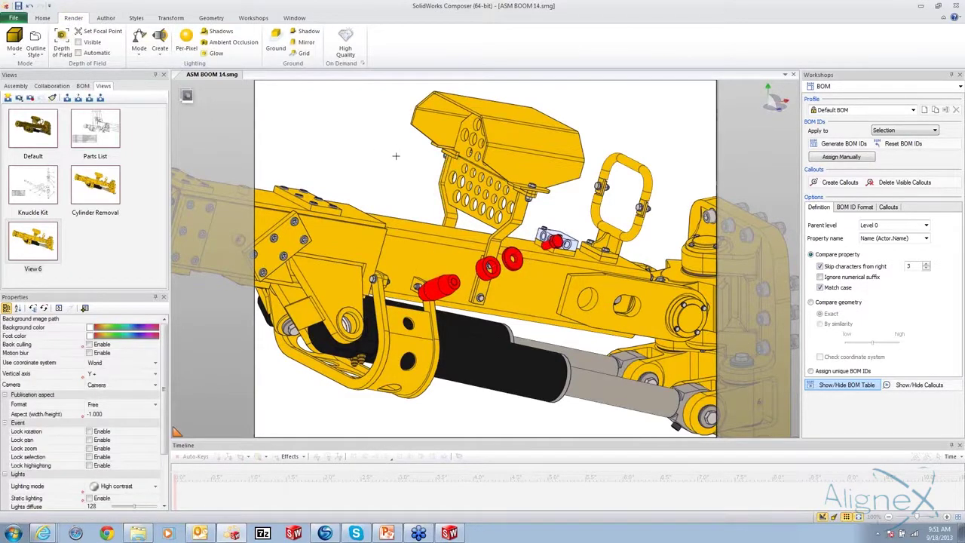
# Draw an arrow along the axis of the red pin parts, with its tip at the hex screw
pyautogui.scroll(-5, 407, 179)
pyautogui.moveTo(347, 159); pyautogui.dragTo(398, 163)
pyautogui.scroll(3, 469, 215)
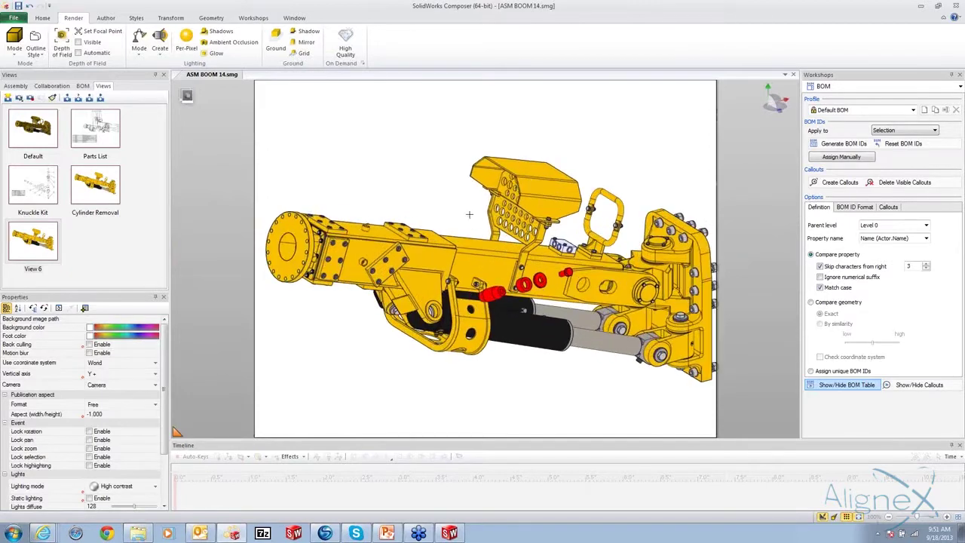
pyautogui.scroll(2, 468, 215)
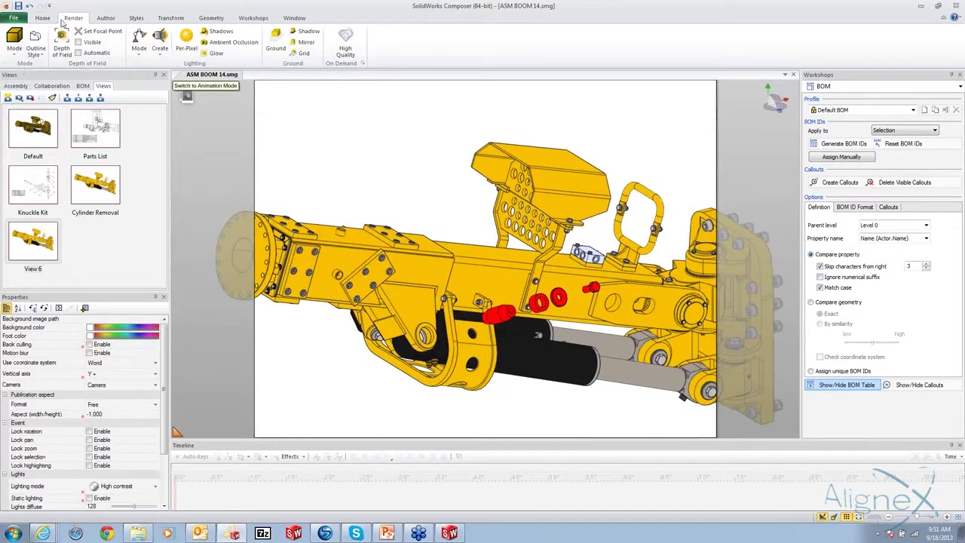
pyautogui.click(104, 18)
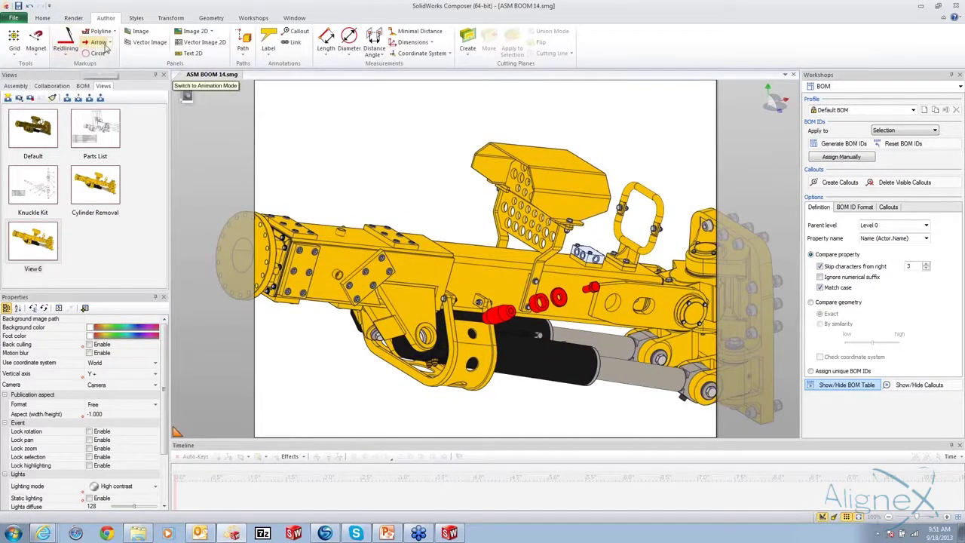
pyautogui.click(101, 43)
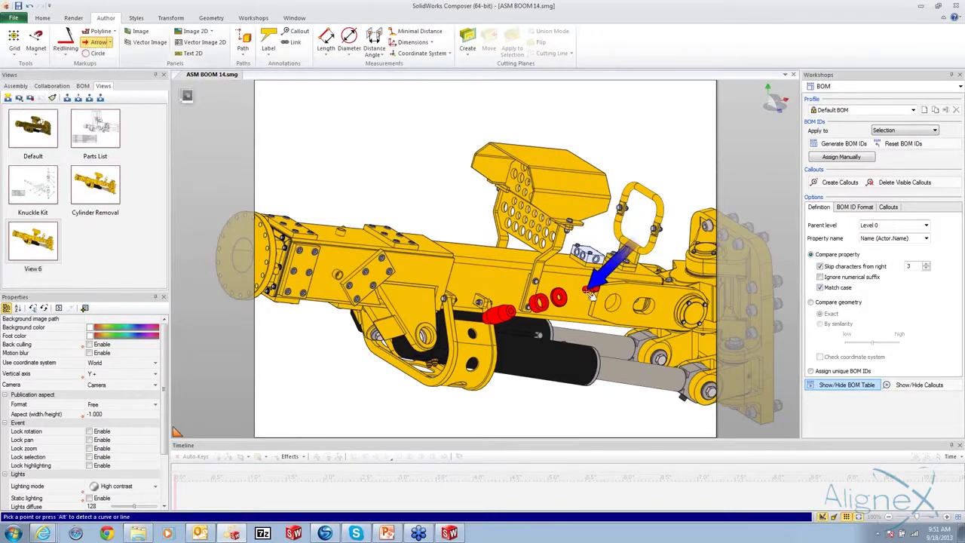
pyautogui.click(589, 293)
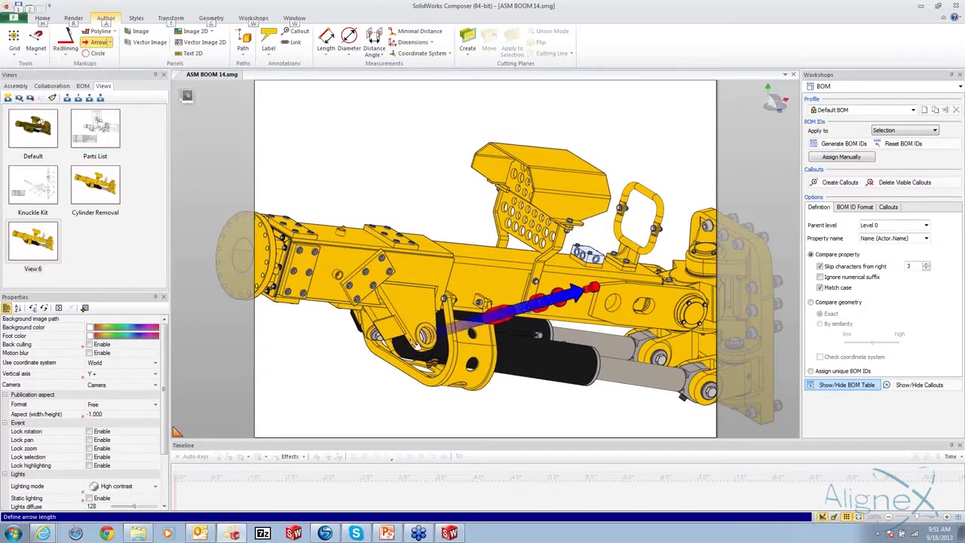
# Finish the blue arrow along the exploded red pin parts and lengthen it to about 1299.5
pyautogui.click(408, 345)
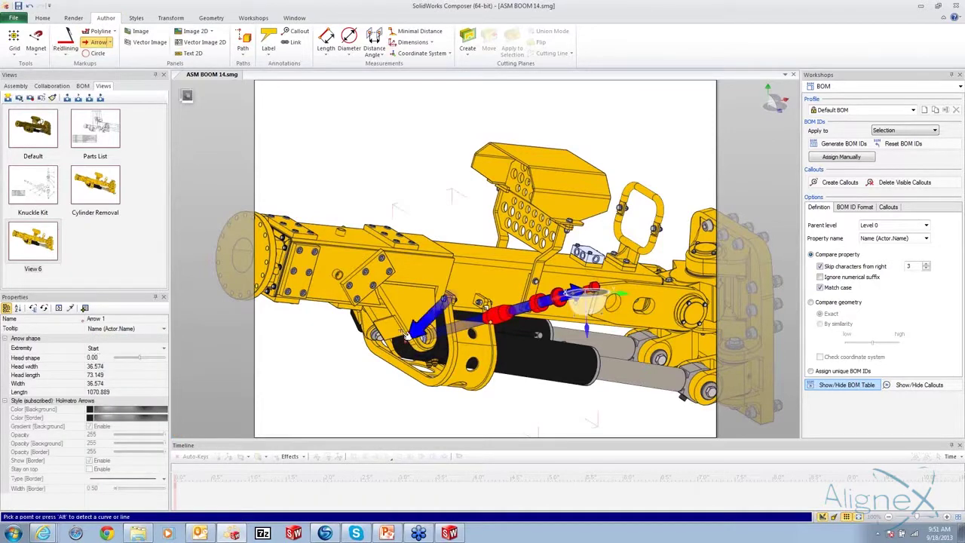
pyautogui.press('Escape')
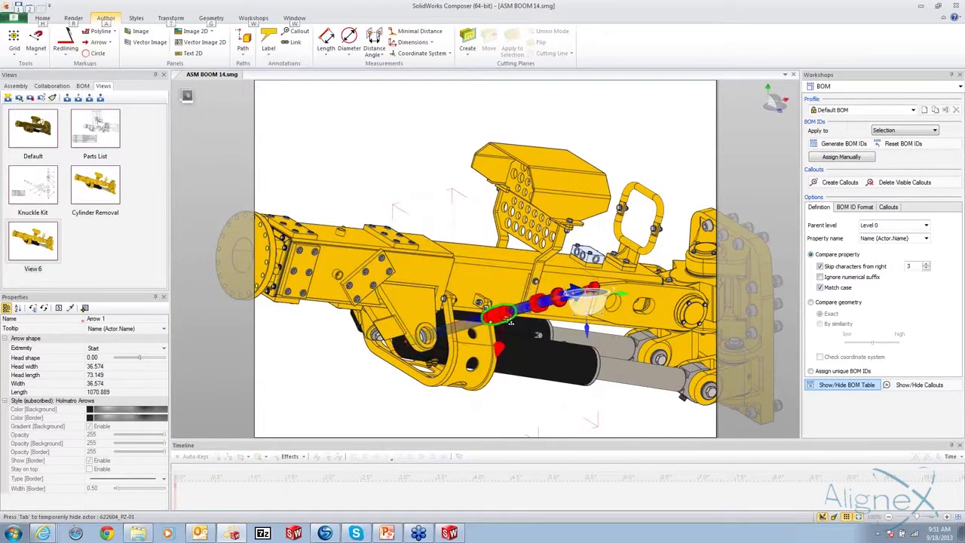
pyautogui.keyDown('alt'); pyautogui.moveTo(511, 315); pyautogui.dragTo(392, 343); pyautogui.keyUp('alt')
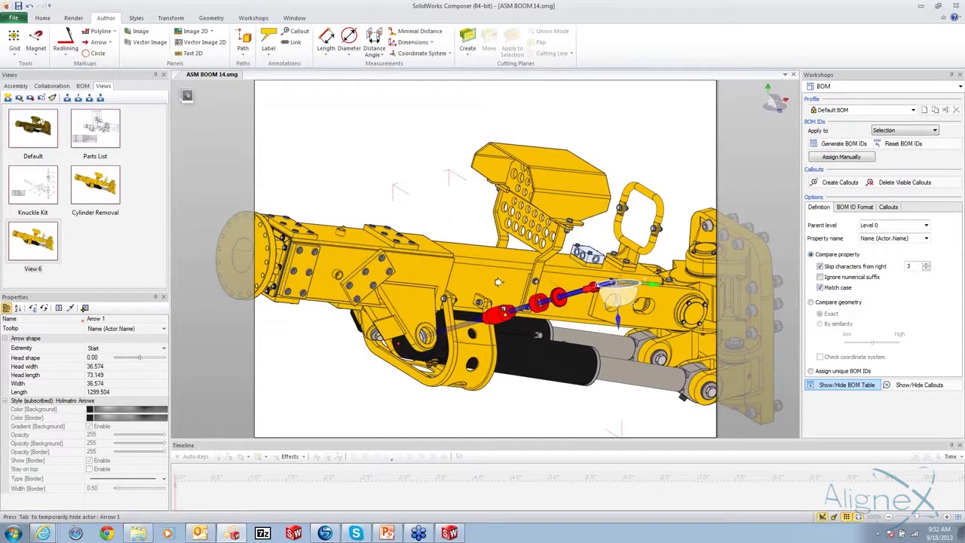
pyautogui.click(323, 138)
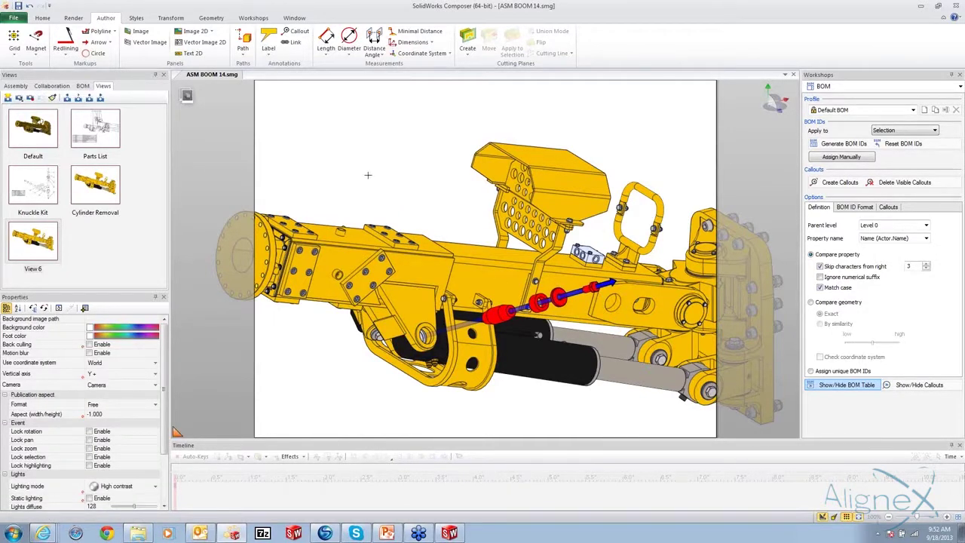
# Reorient the boom slightly, update View 6 with the current scene and create another view from it
pyautogui.moveTo(367, 171); pyautogui.dragTo(342, 140)
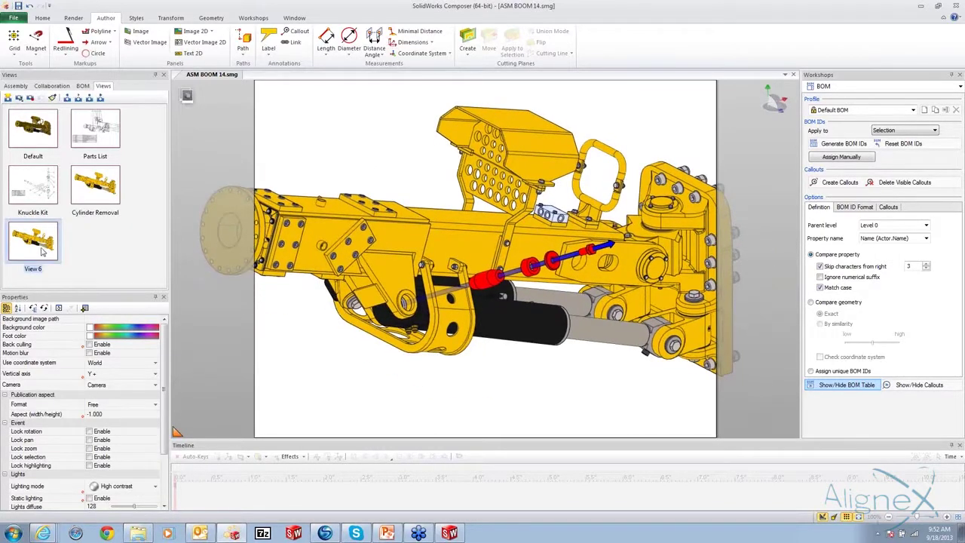
pyautogui.click(35, 99)
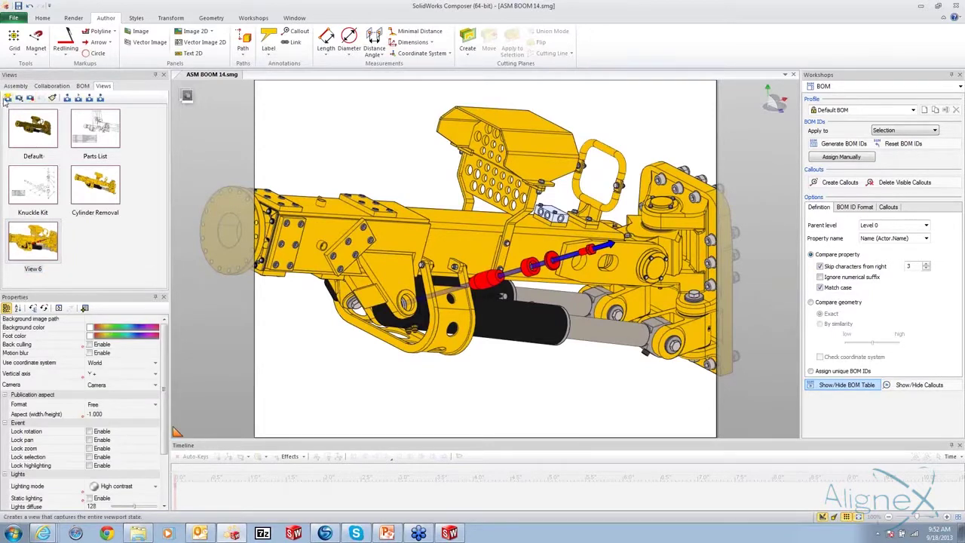
pyautogui.click(8, 98)
pyautogui.press('Tab')
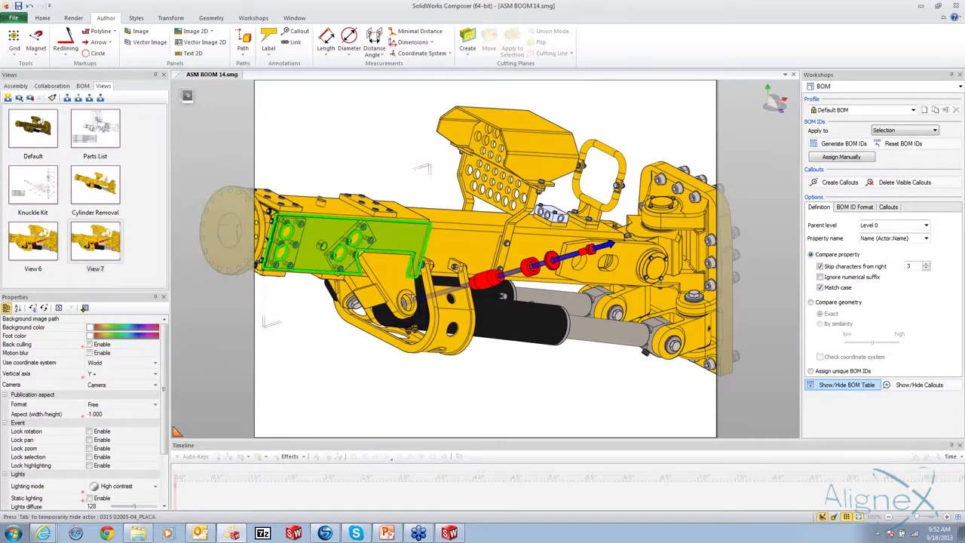
pyautogui.moveTo(482, 302); pyautogui.dragTo(592, 388)
# Activate View 6 and attach a label to the large red pin part, placing its text below the boom
pyautogui.click(46, 248)
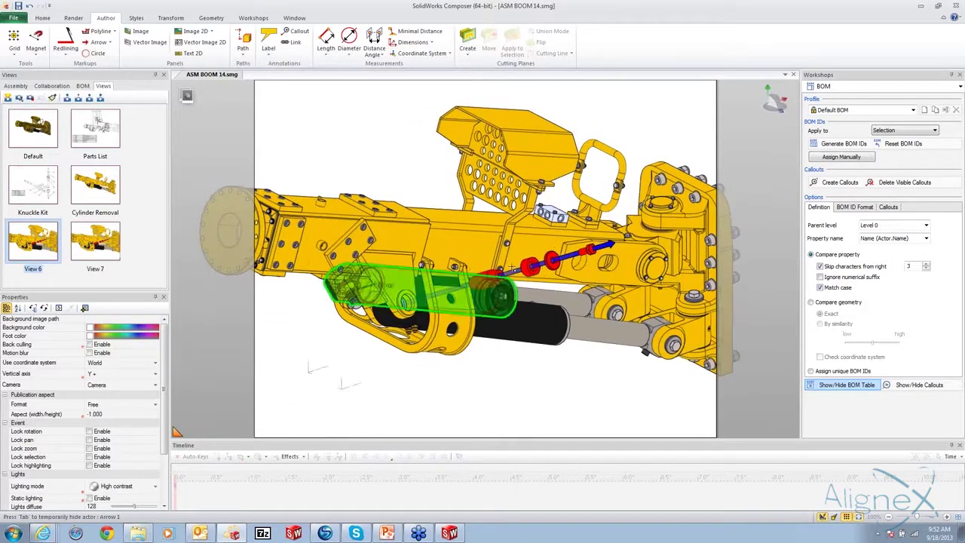
pyautogui.rightClick(343, 124)
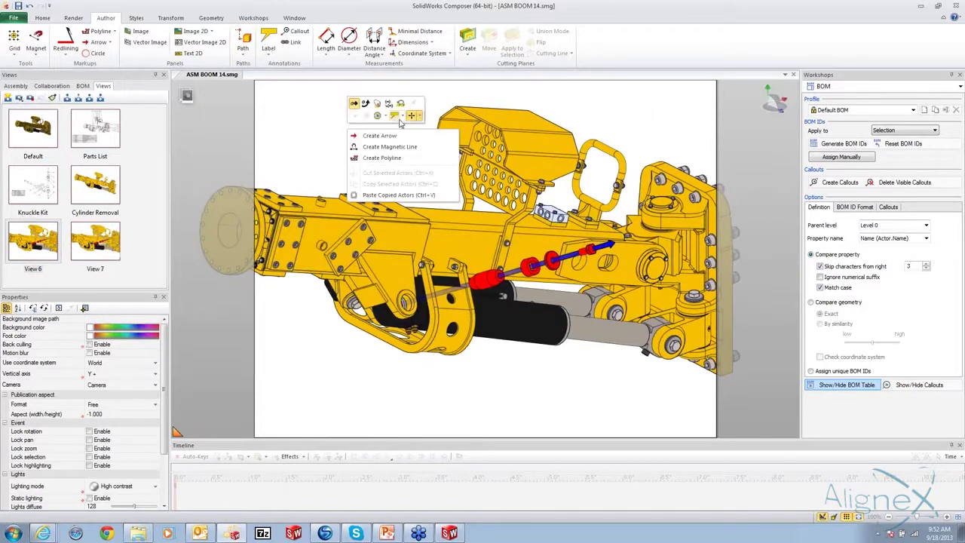
pyautogui.click(398, 119)
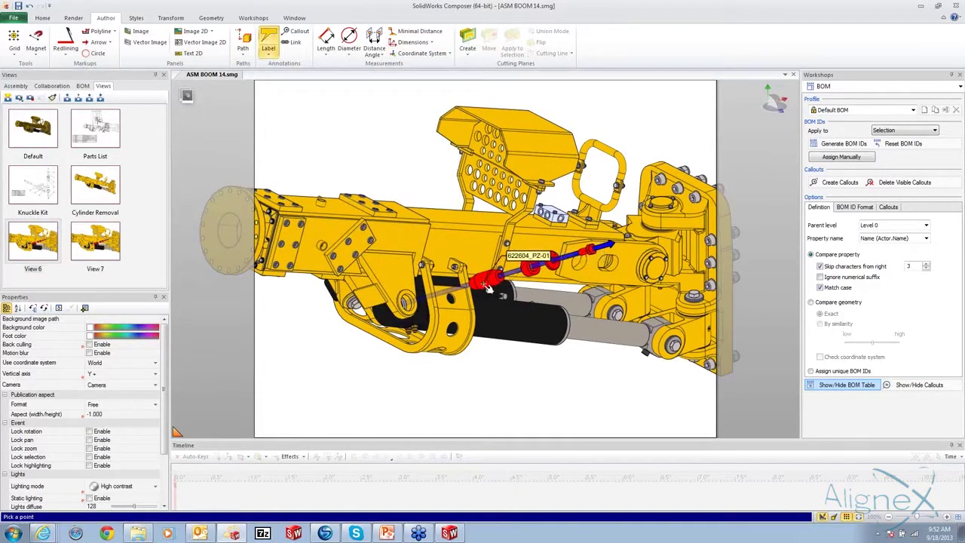
pyautogui.click(312, 403)
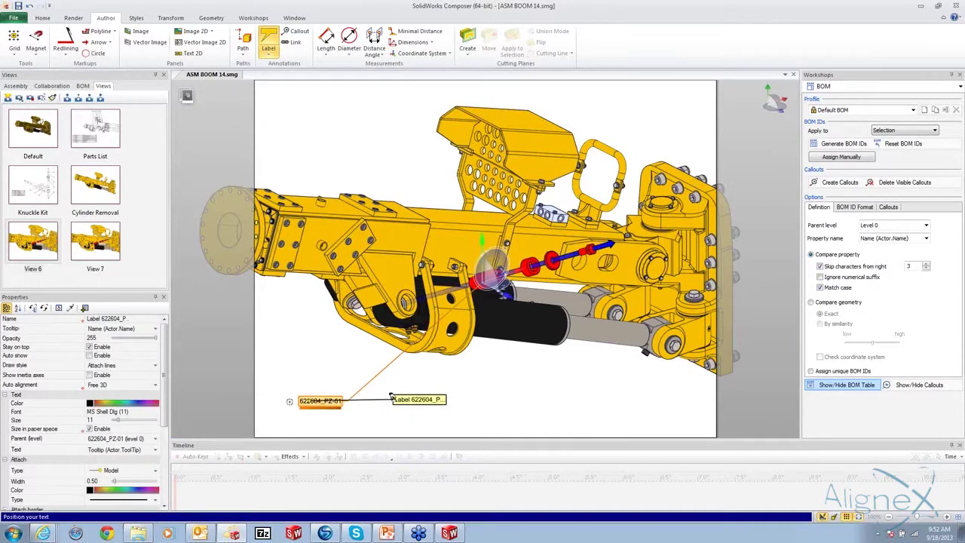
pyautogui.press('Escape')
pyautogui.click(324, 399)
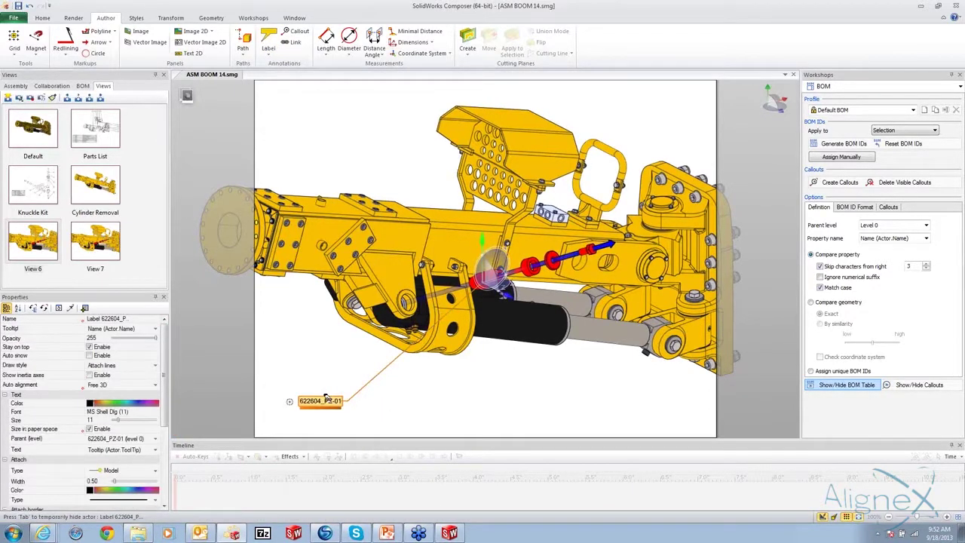
# Change the label's text to "Remove Expander Pin"
pyautogui.scroll(3, 325, 398)
pyautogui.doubleClick(360, 355)
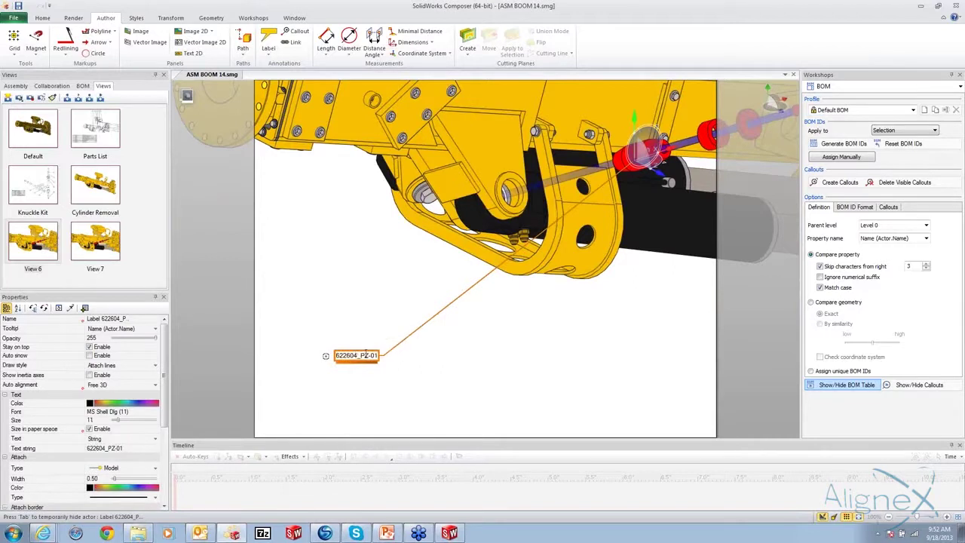
pyautogui.hotkey('ctrl', 'a')
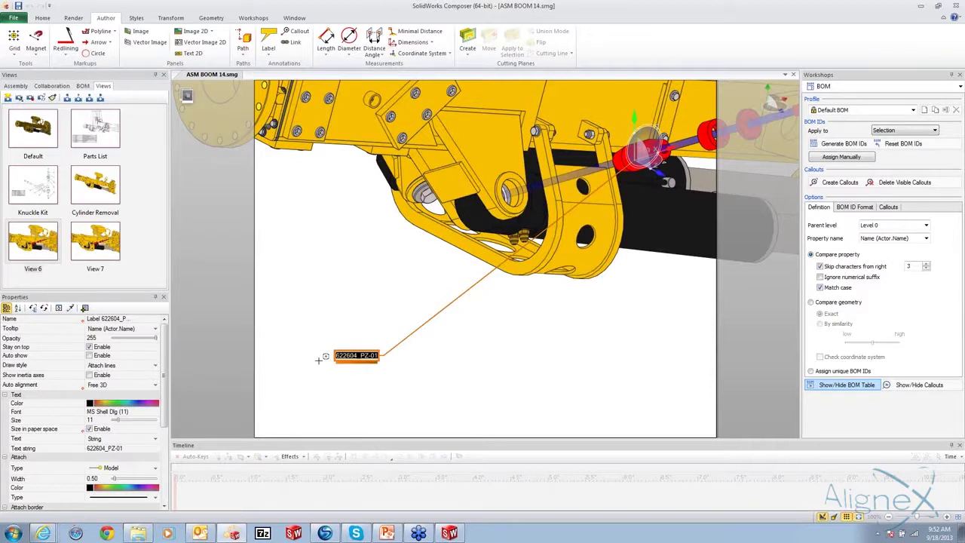
pyautogui.write('Remo')
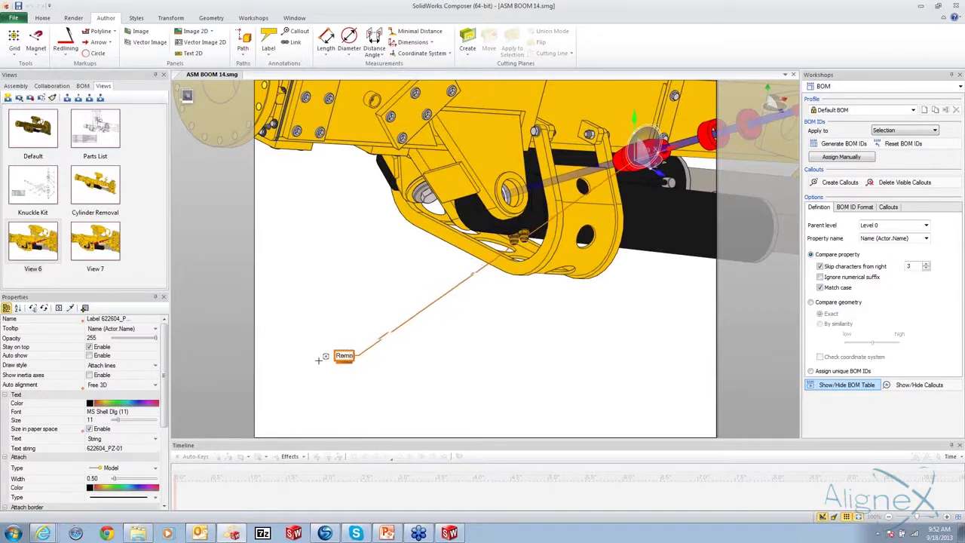
pyautogui.write('ve E')
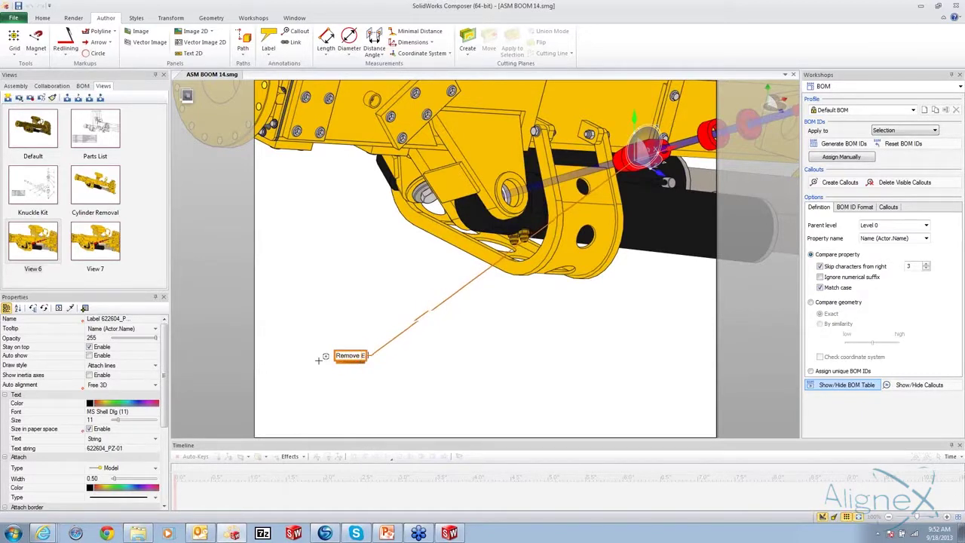
pyautogui.write('xpand')
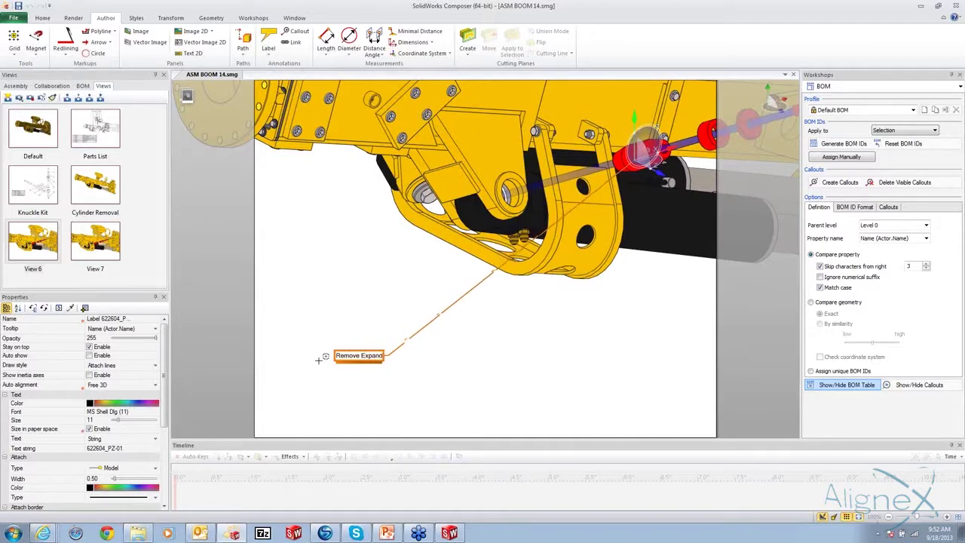
pyautogui.write('er Pin')
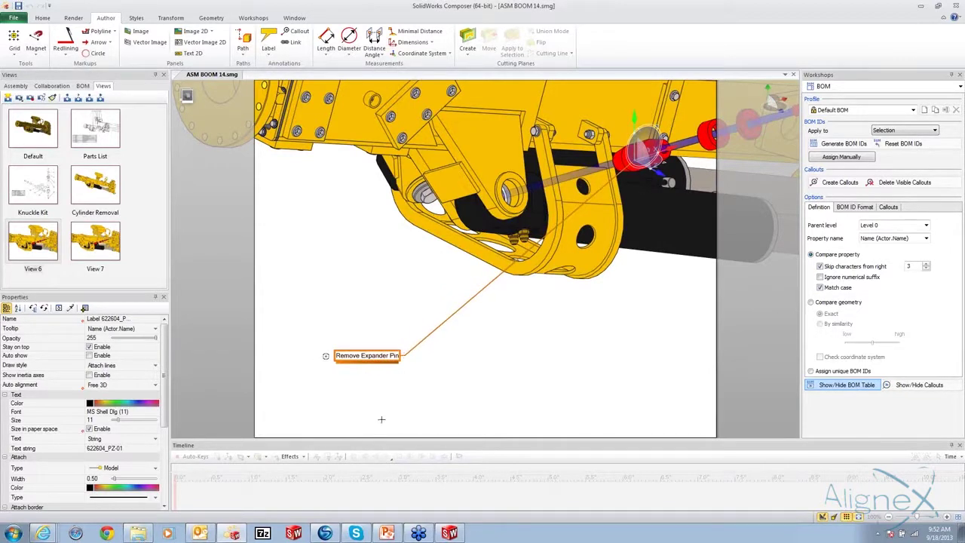
# Attach the "Remove Expander Pin" label to the other exploded pin parts as well and reposition it below the cylinders
pyautogui.scroll(-5, 410, 367)
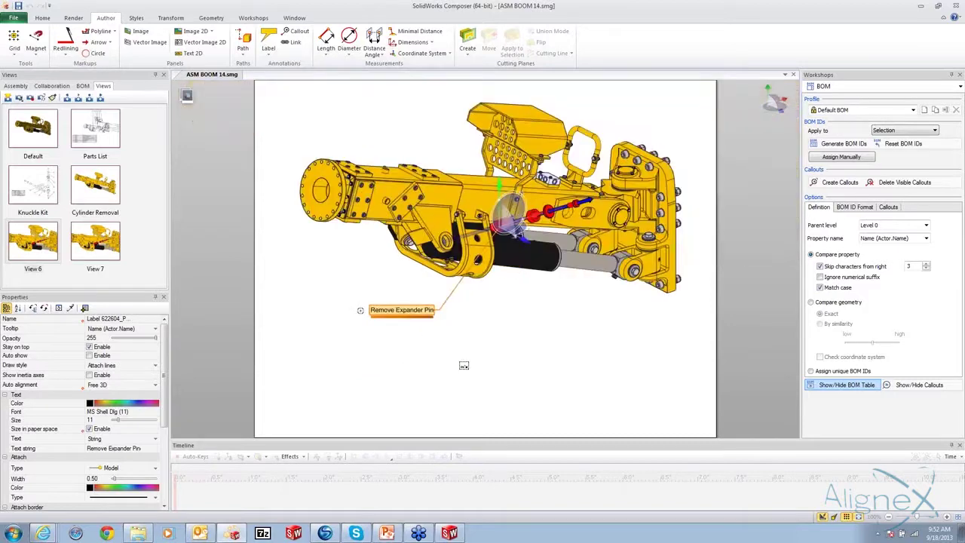
pyautogui.scroll(5, 303, 218)
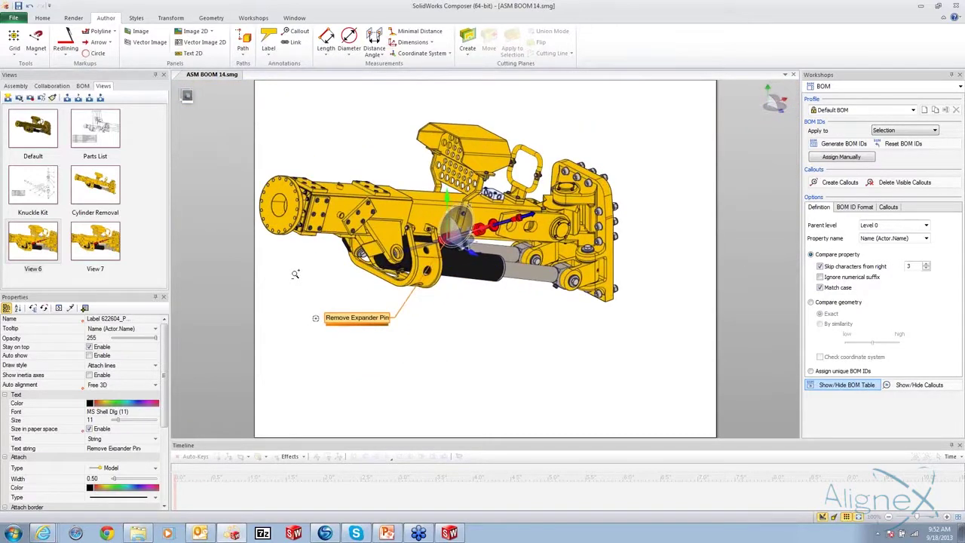
pyautogui.scroll(-4, 329, 225)
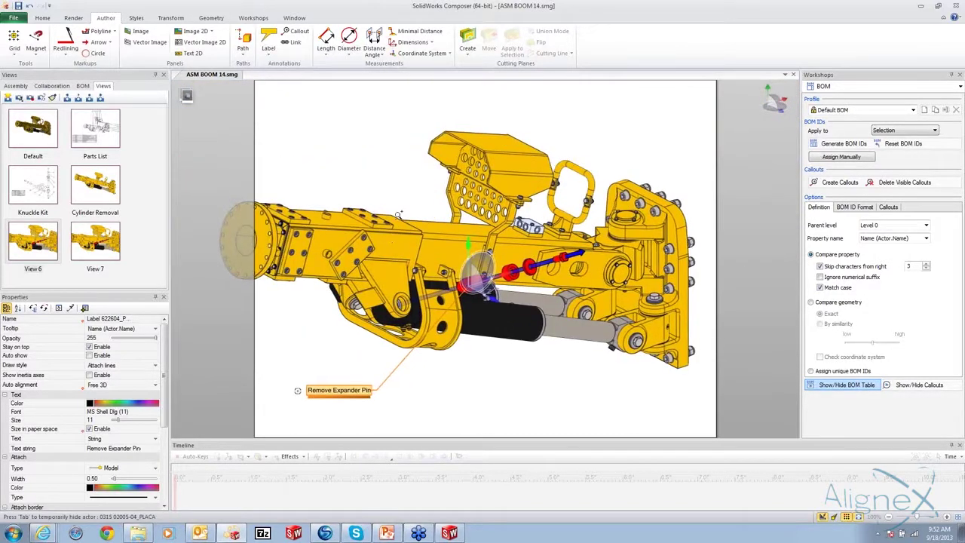
pyautogui.moveTo(361, 351); pyautogui.dragTo(346, 358)
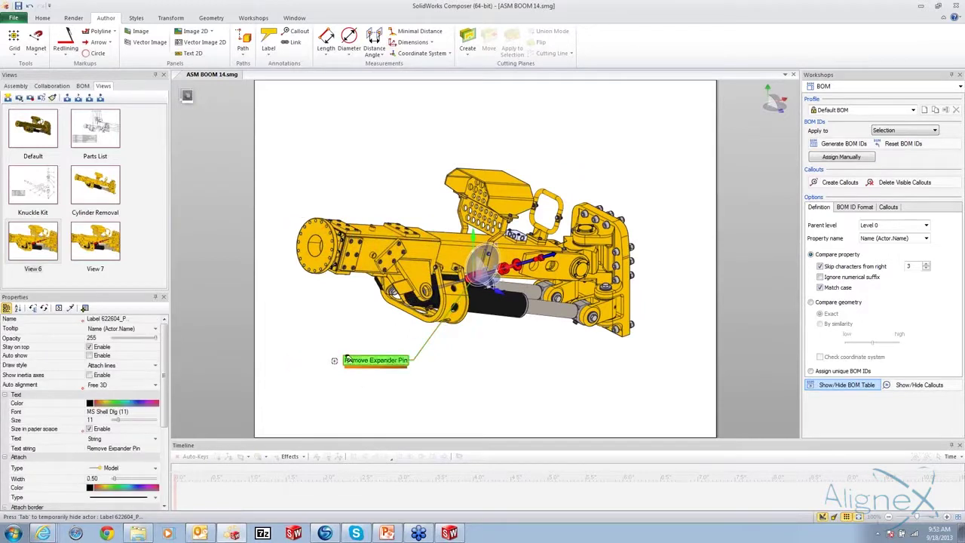
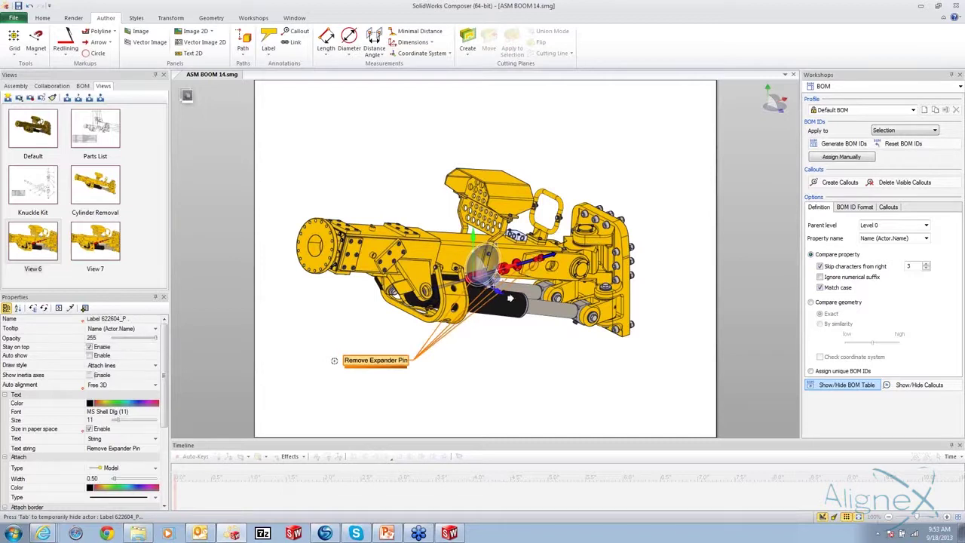
pyautogui.moveTo(374, 354); pyautogui.dragTo(416, 372)
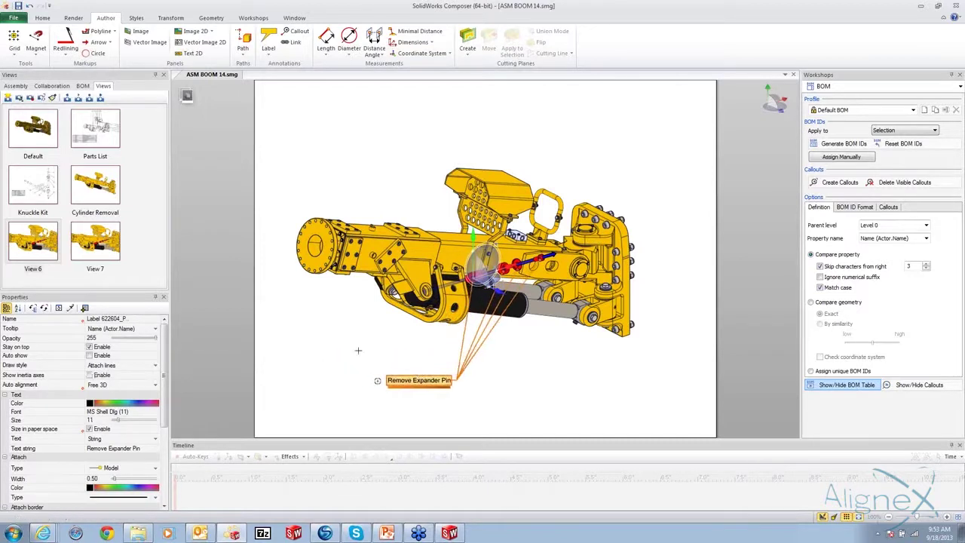
pyautogui.click(356, 346)
# Reorder the views so View 6 follows View 7, and update both with the labelled scene
pyautogui.moveTo(56, 247); pyautogui.dragTo(44, 237)
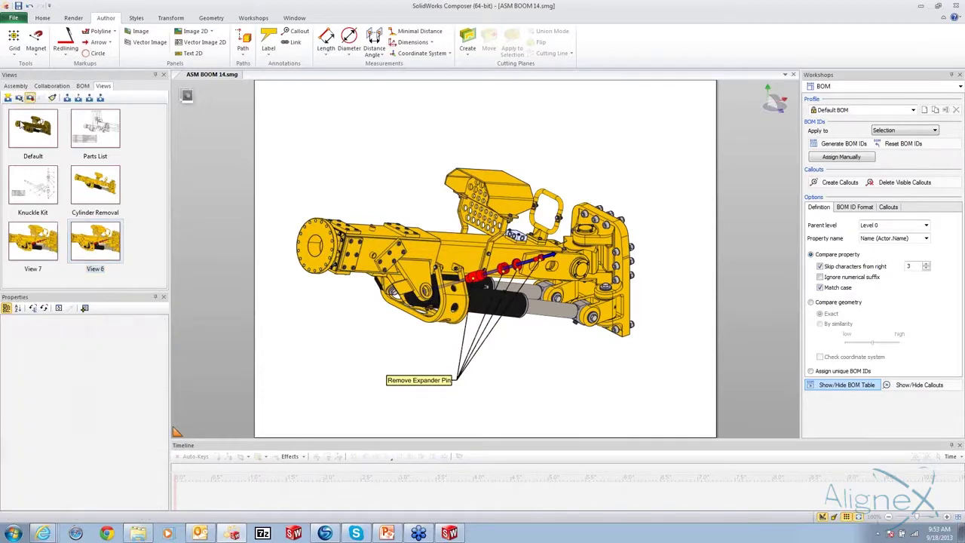
pyautogui.click(14, 255)
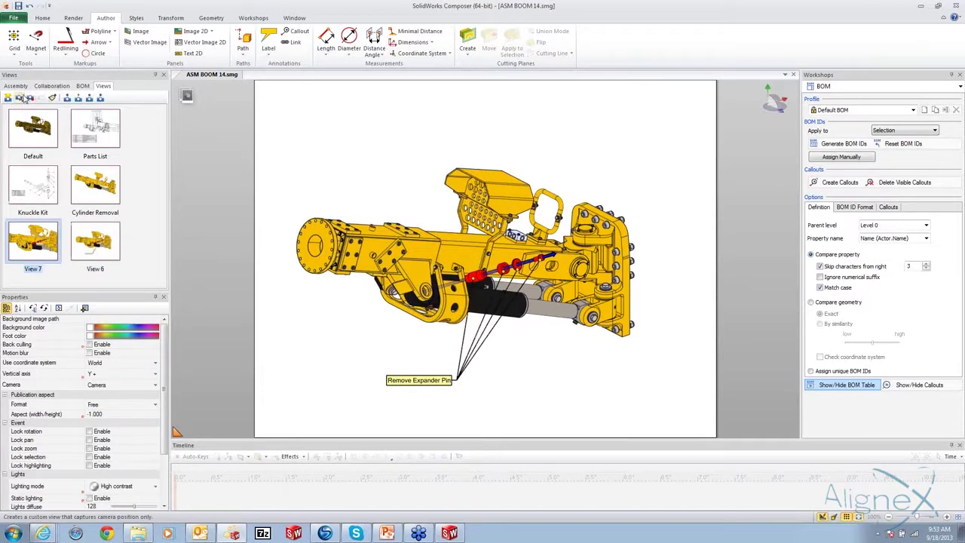
pyautogui.click(32, 99)
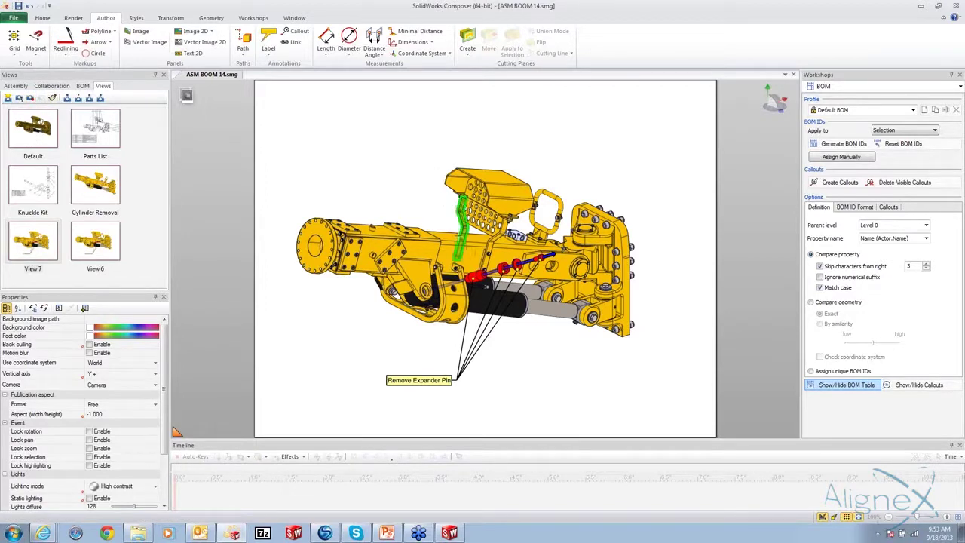
# Starting from View 6, hide the exploded pin parts together with their arrow and "Remove Expander Pin" label
pyautogui.click(89, 243)
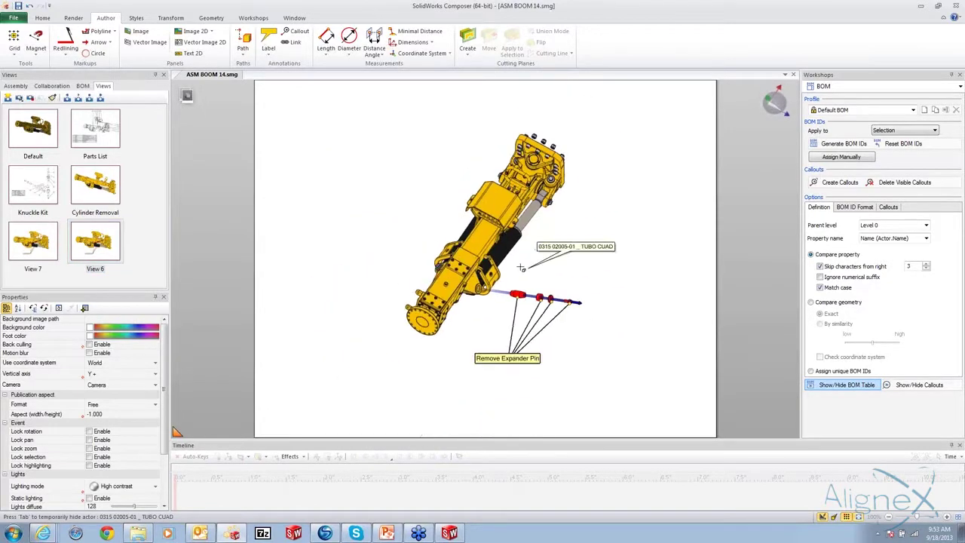
pyautogui.moveTo(511, 279); pyautogui.dragTo(606, 390)
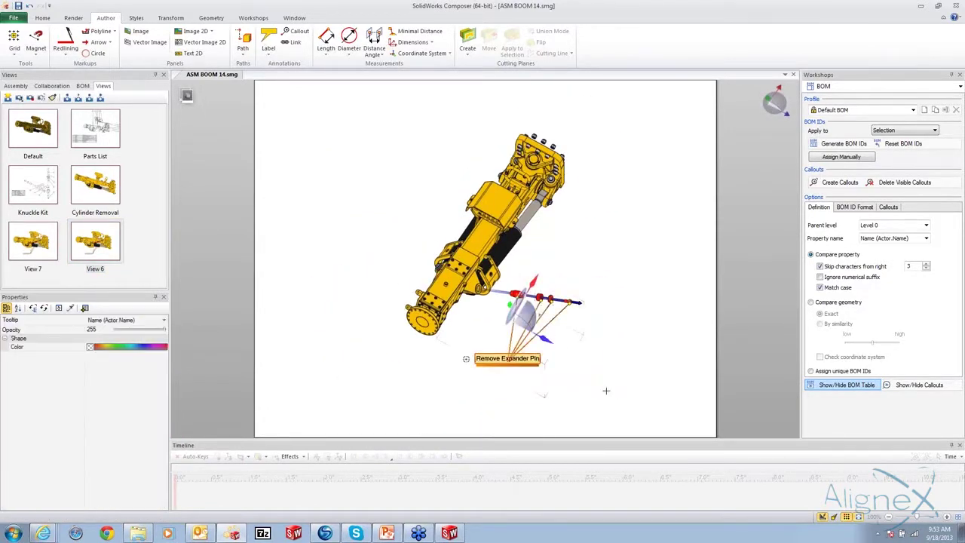
pyautogui.press('h')
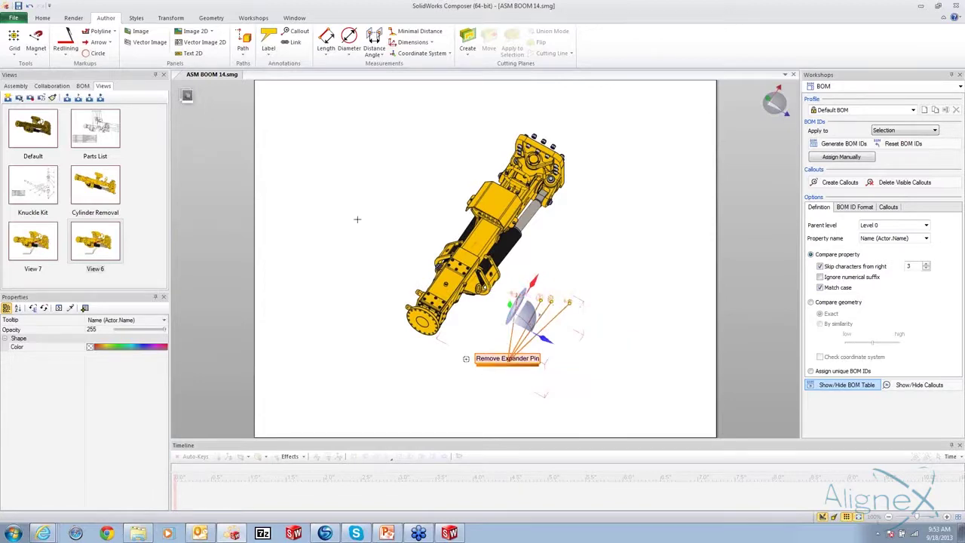
pyautogui.click(357, 219)
# Slide the near black cylinder, 0401 15076_CILINDRO, along its axis toward the bolted mounting plate
pyautogui.moveTo(505, 354); pyautogui.dragTo(478, 325)
pyautogui.click(476, 287)
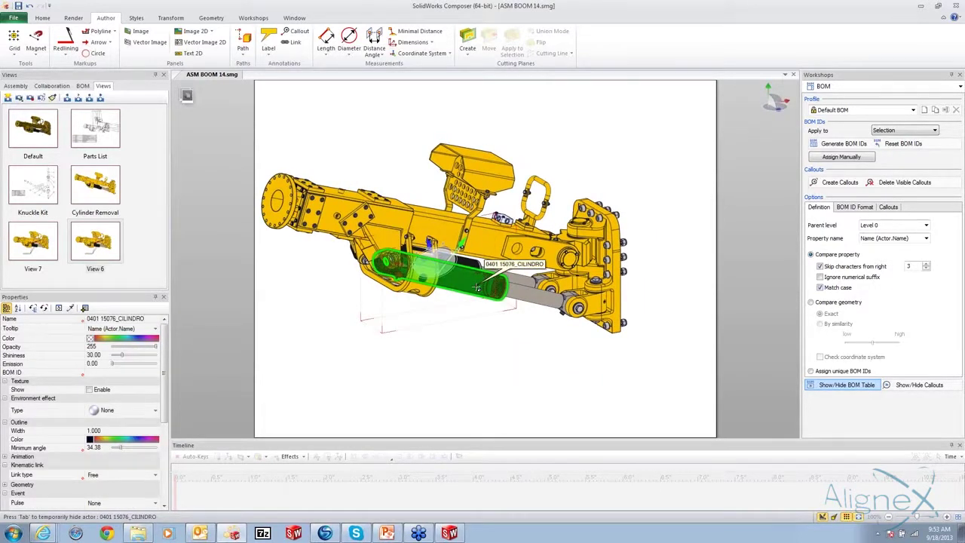
pyautogui.click(392, 260)
pyautogui.moveTo(392, 260); pyautogui.dragTo(451, 277)
# Select the parts of the moved cylinder assembly and set their color to red
pyautogui.click(529, 299)
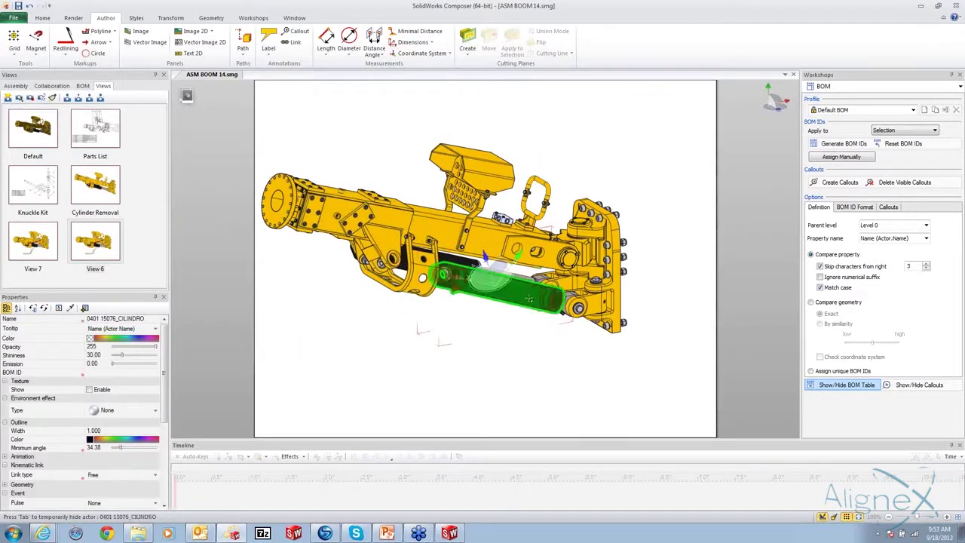
pyautogui.click(273, 319)
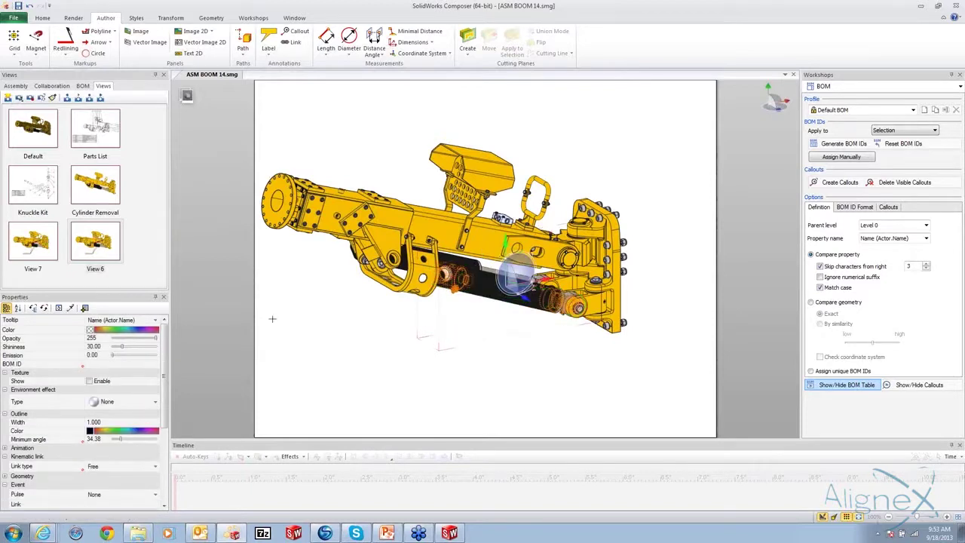
pyautogui.click(91, 331)
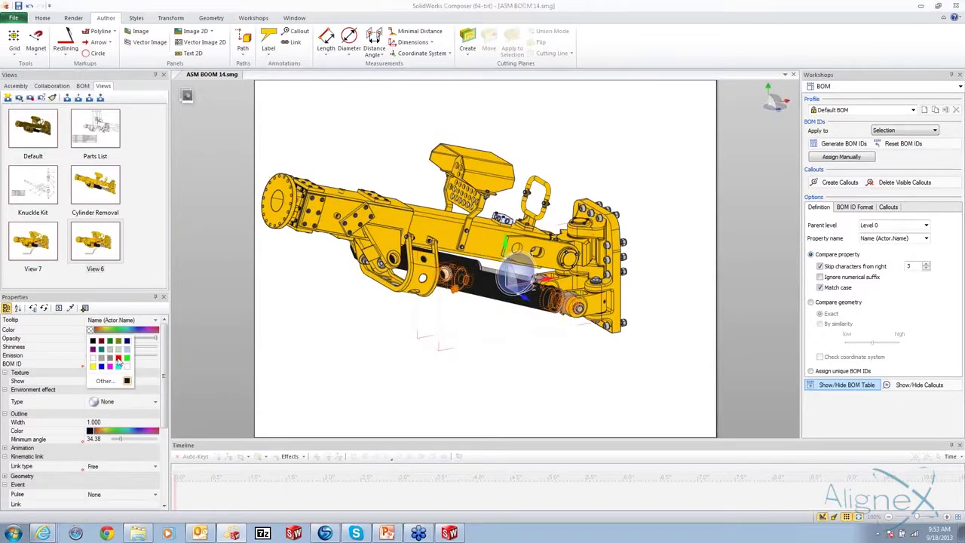
pyautogui.click(118, 359)
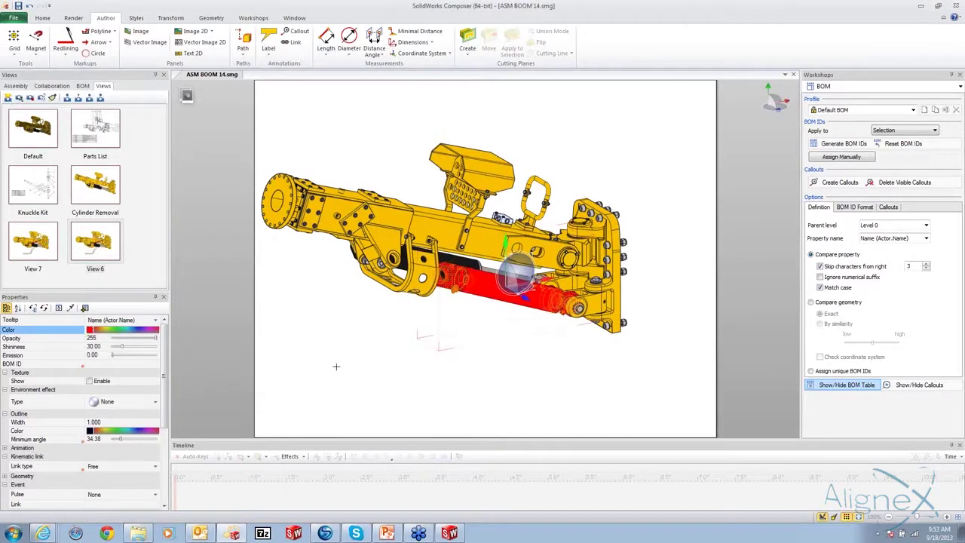
# Draw a straight arrow about 637 long, pointing along the red cylinder's axis at its free eye end, and shift it back along that axis
pyautogui.click(296, 323)
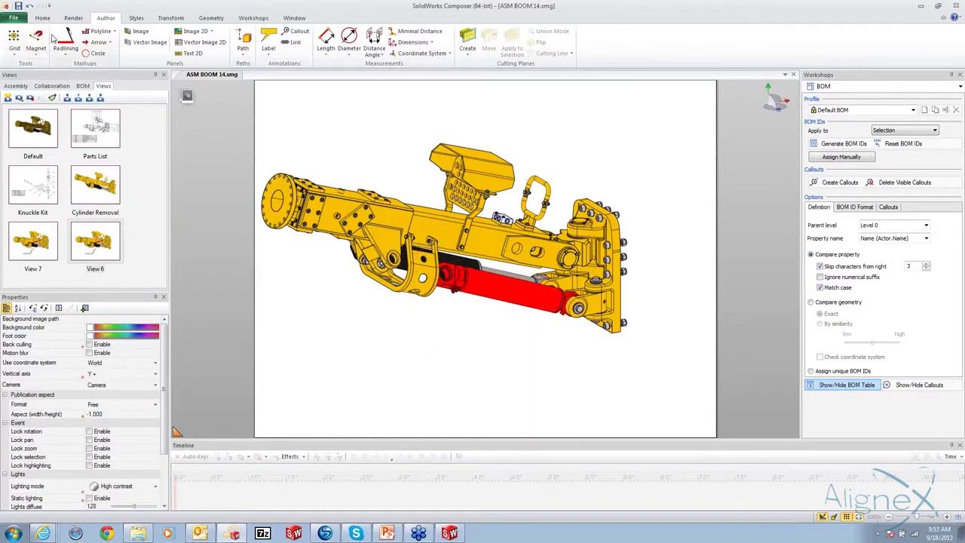
pyautogui.click(99, 41)
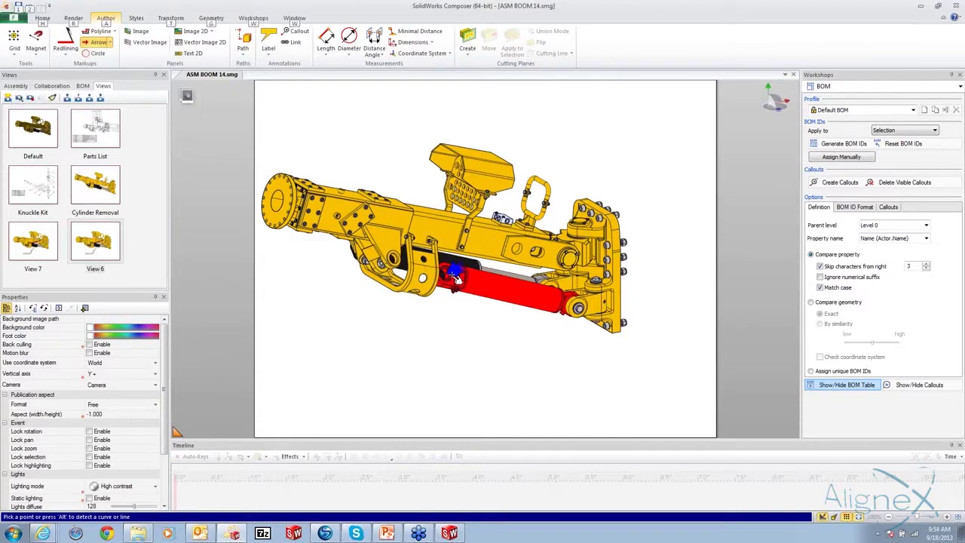
pyautogui.click(454, 278)
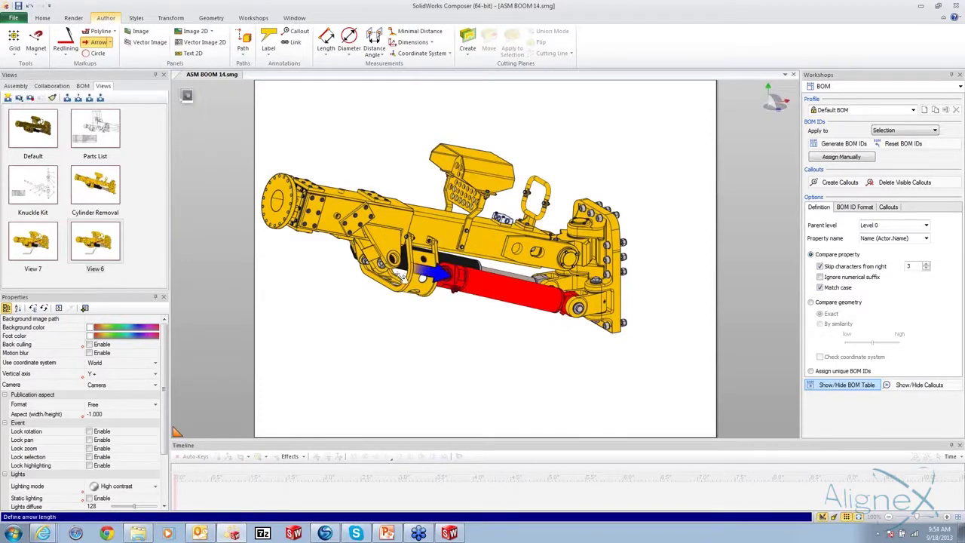
pyautogui.click(364, 264)
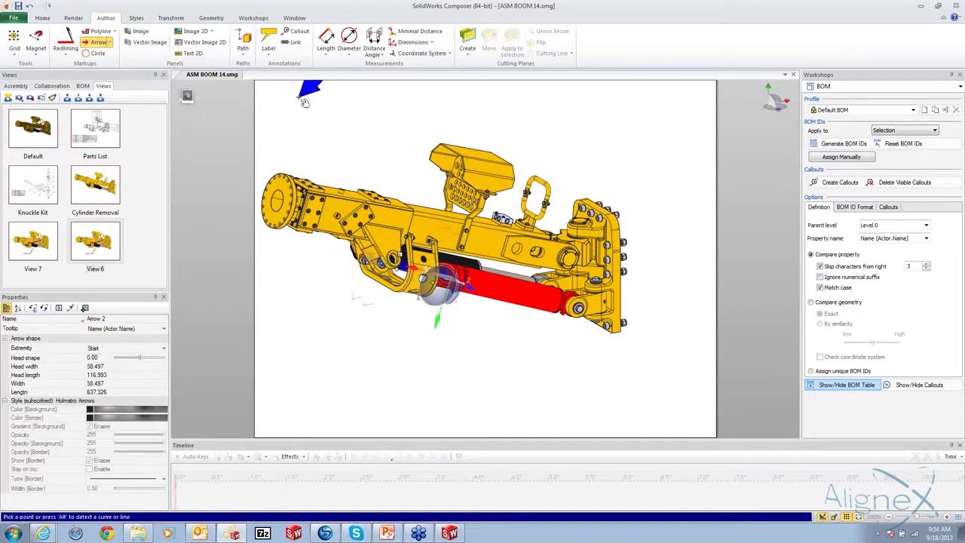
pyautogui.press('Escape')
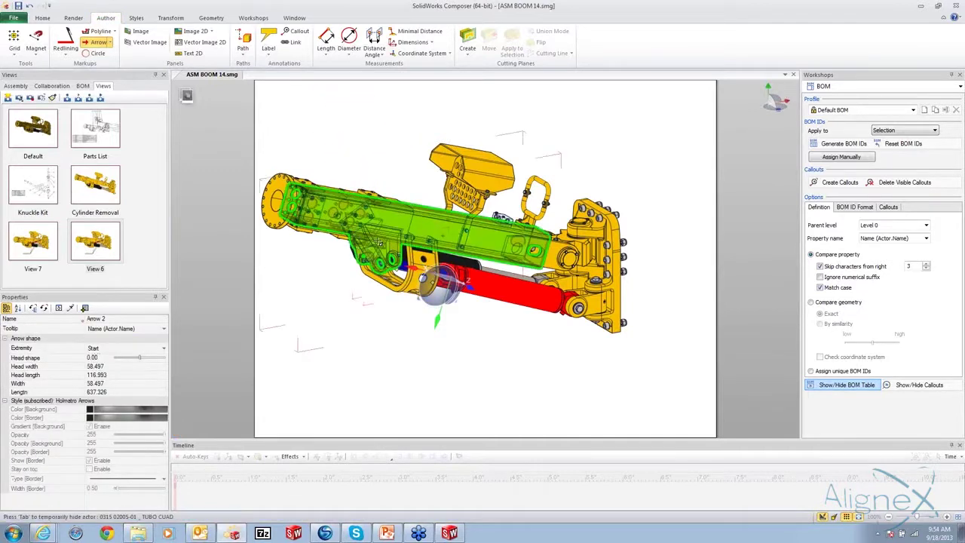
pyautogui.moveTo(441, 282); pyautogui.dragTo(413, 278)
# Make the CYLINDER GUARD translucent by lowering its opacity to about 44
pyautogui.moveTo(668, 209); pyautogui.dragTo(558, 181)
pyautogui.click(312, 262)
pyautogui.click(418, 260)
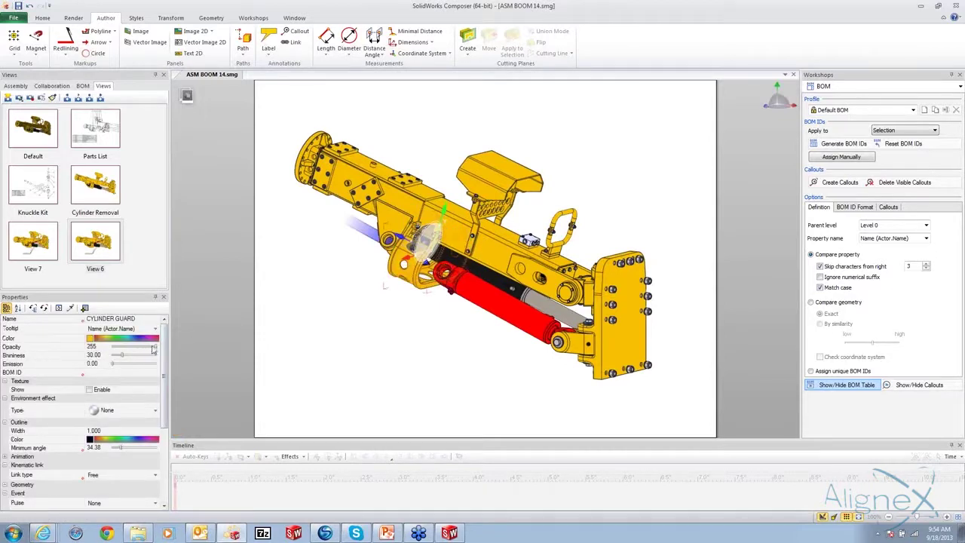
pyautogui.moveTo(153, 349); pyautogui.dragTo(119, 357)
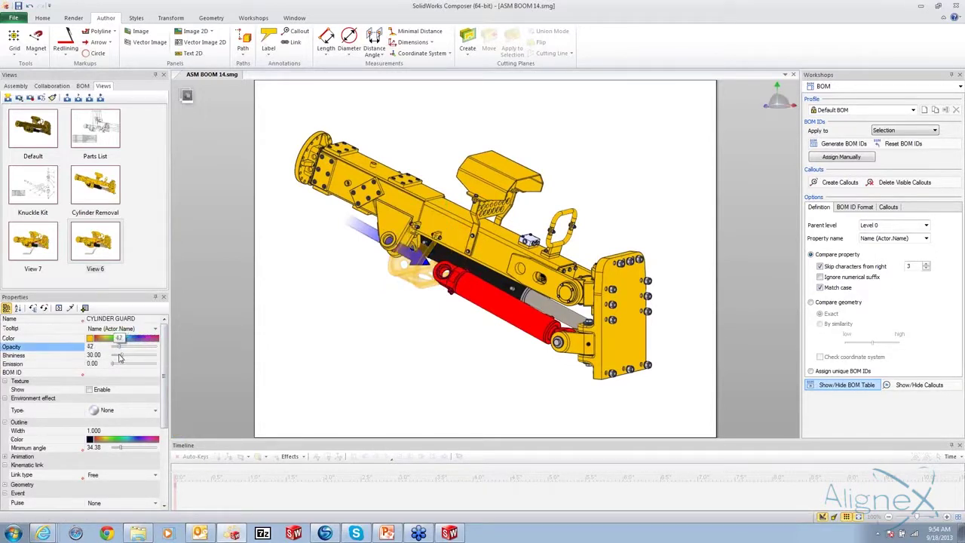
pyautogui.click(366, 312)
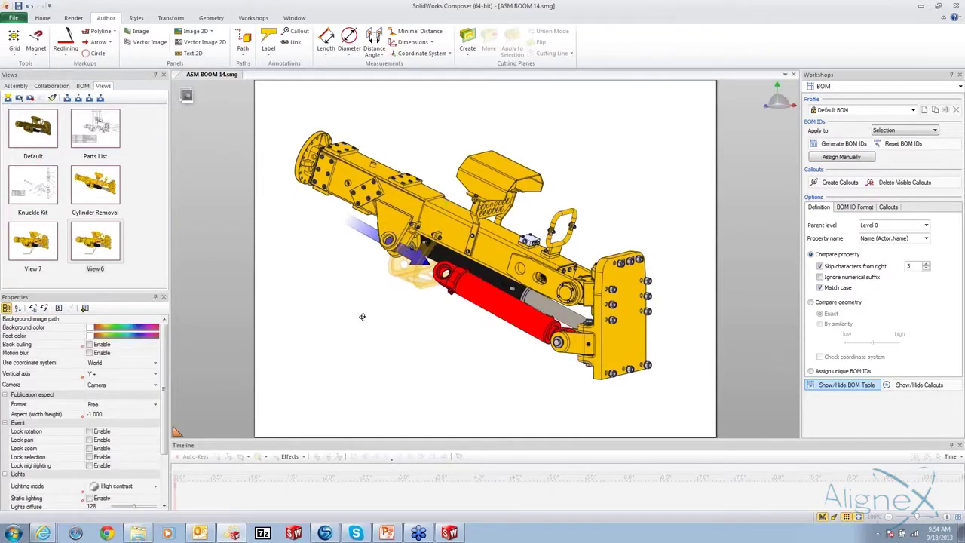
# Slim the straight arrow to about 34 wide with a head about 67 long, and shorten it to about 486
pyautogui.moveTo(360, 316); pyautogui.dragTo(377, 326)
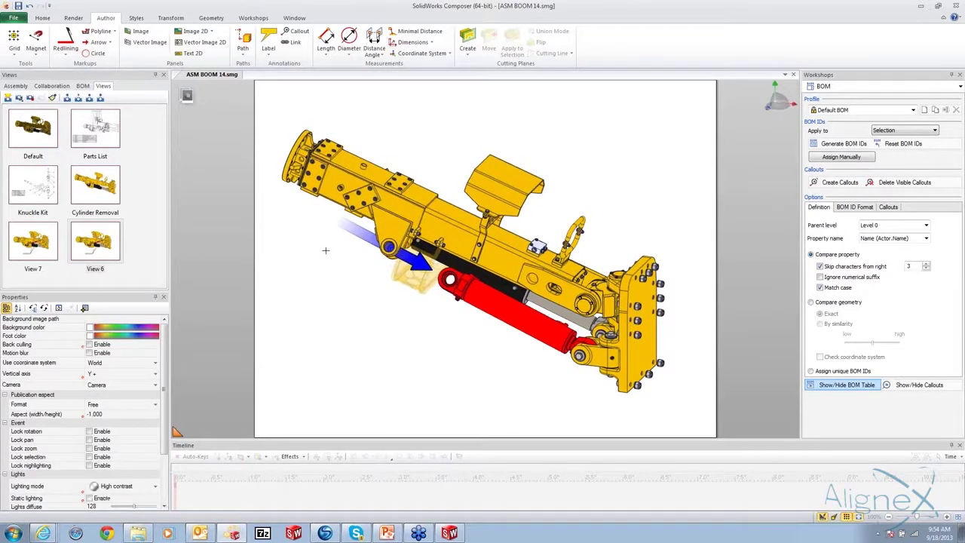
pyautogui.click(356, 230)
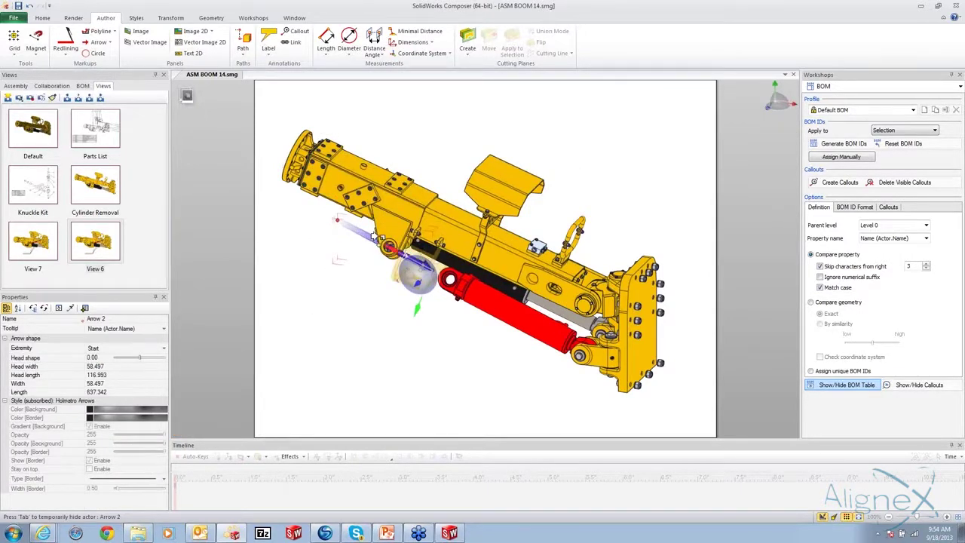
pyautogui.moveTo(391, 250); pyautogui.dragTo(428, 268)
pyautogui.click(372, 314)
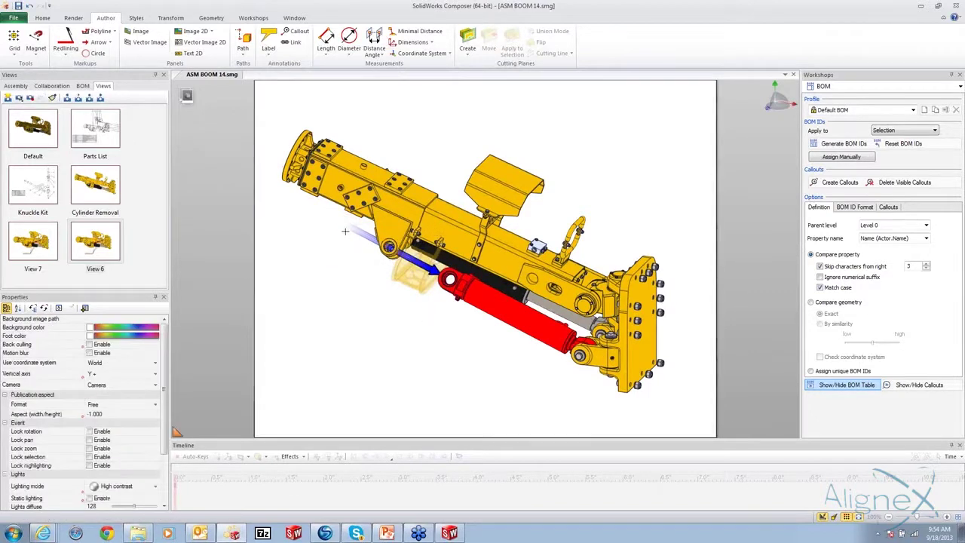
pyautogui.click(347, 218)
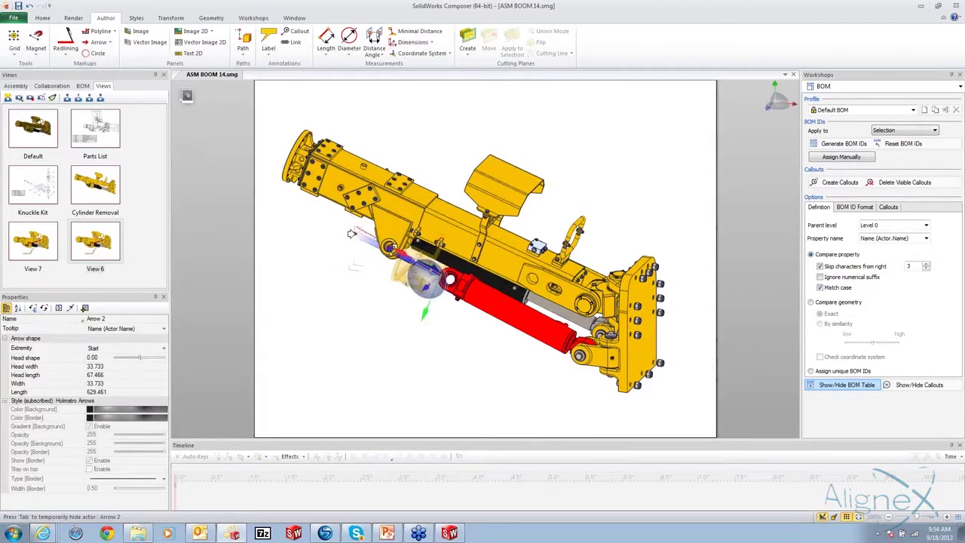
pyautogui.click(352, 319)
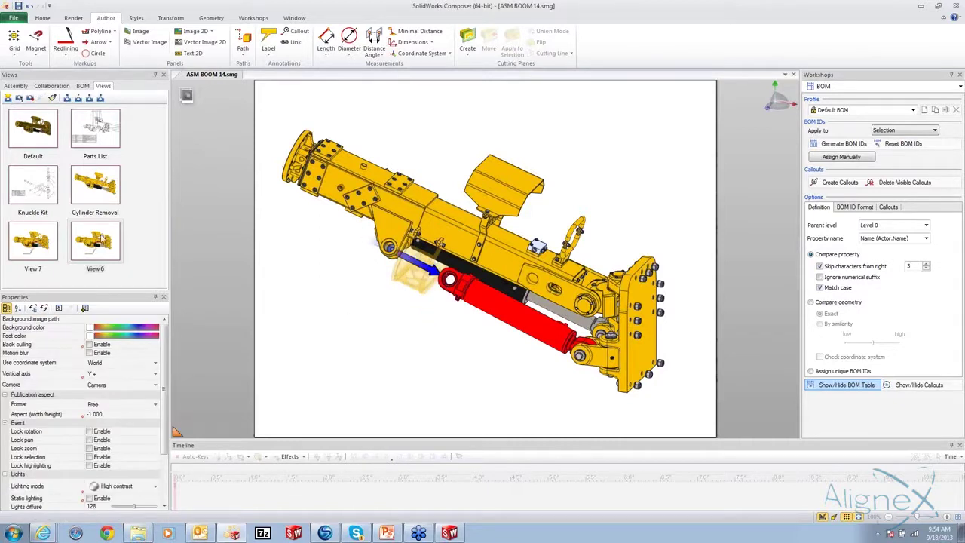
# Update View 6 with the current scene, and create another view from it
pyautogui.click(96, 240)
pyautogui.click(30, 99)
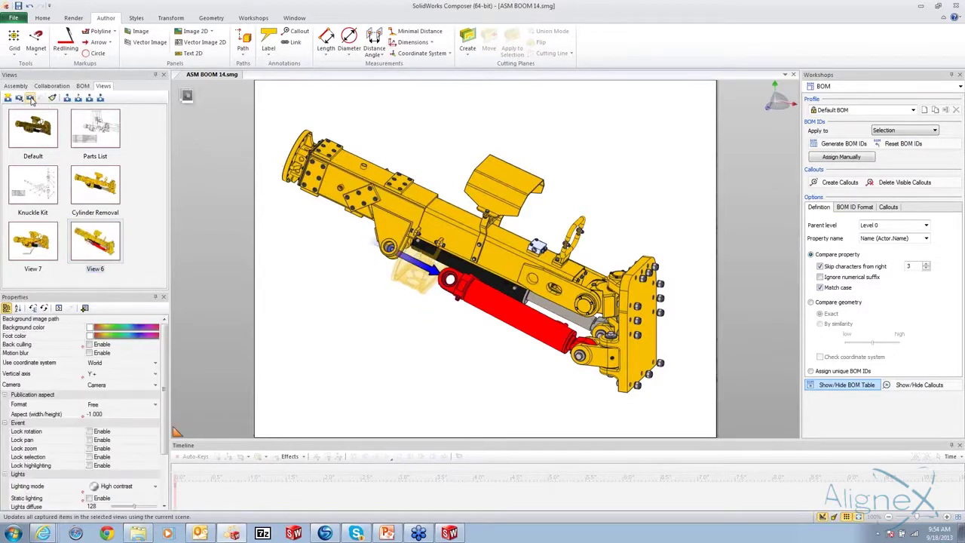
pyautogui.click(8, 98)
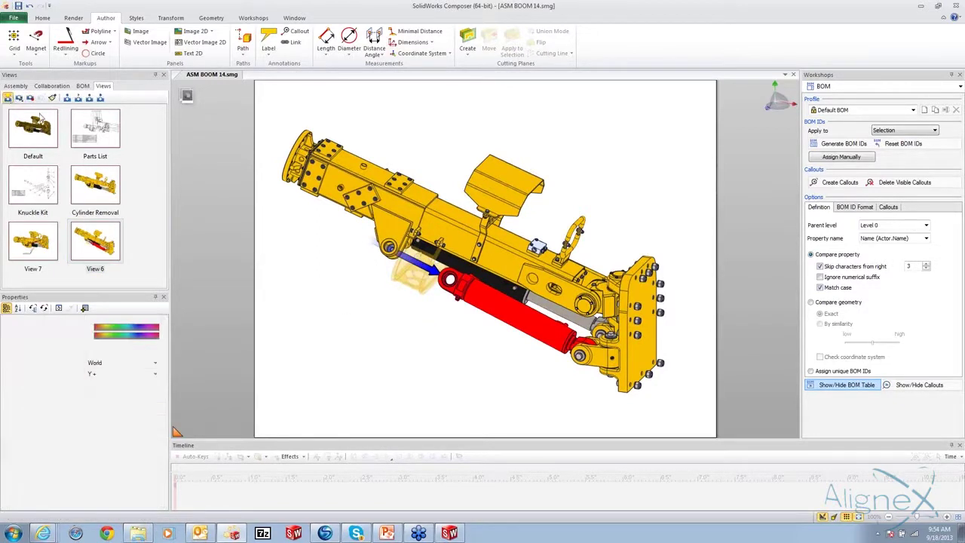
# Remove the straight blue arrow from the scene and set the CYLINDER GUARD's opacity to 255
pyautogui.moveTo(494, 359); pyautogui.dragTo(567, 342)
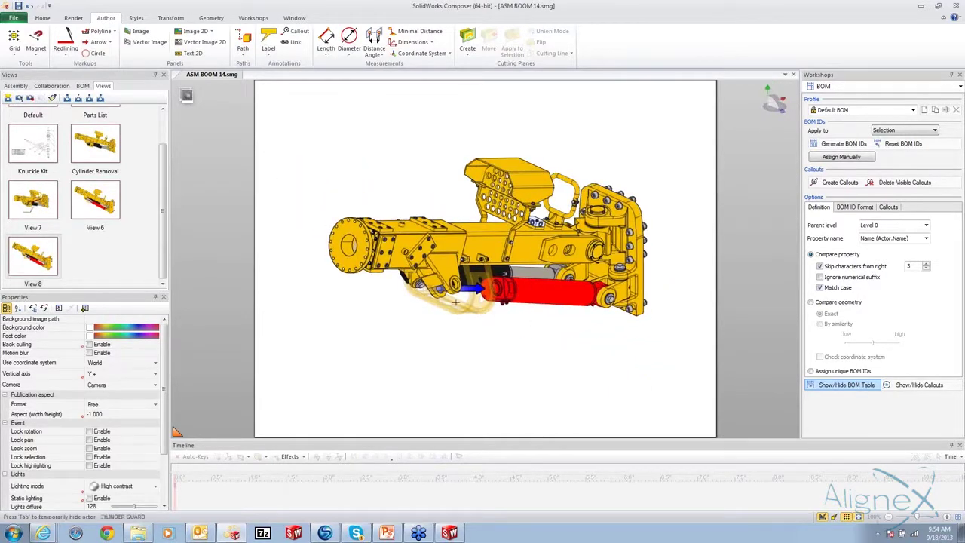
pyautogui.press('Tab')
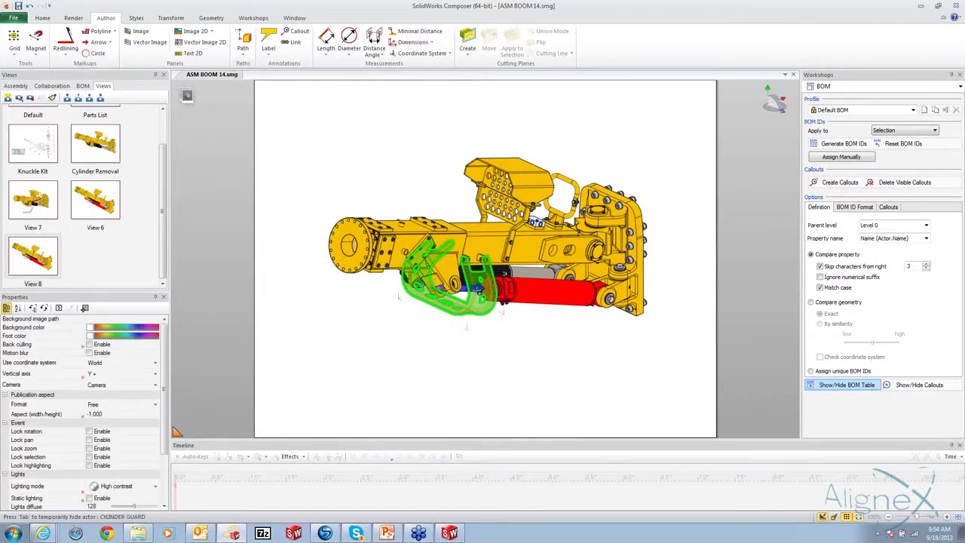
pyautogui.click(475, 287)
pyautogui.click(471, 287)
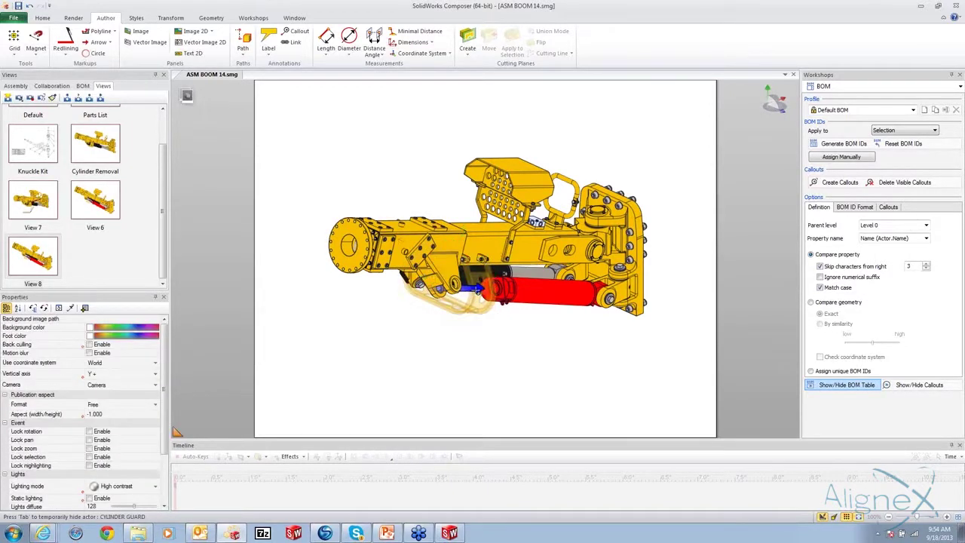
pyautogui.click(464, 286)
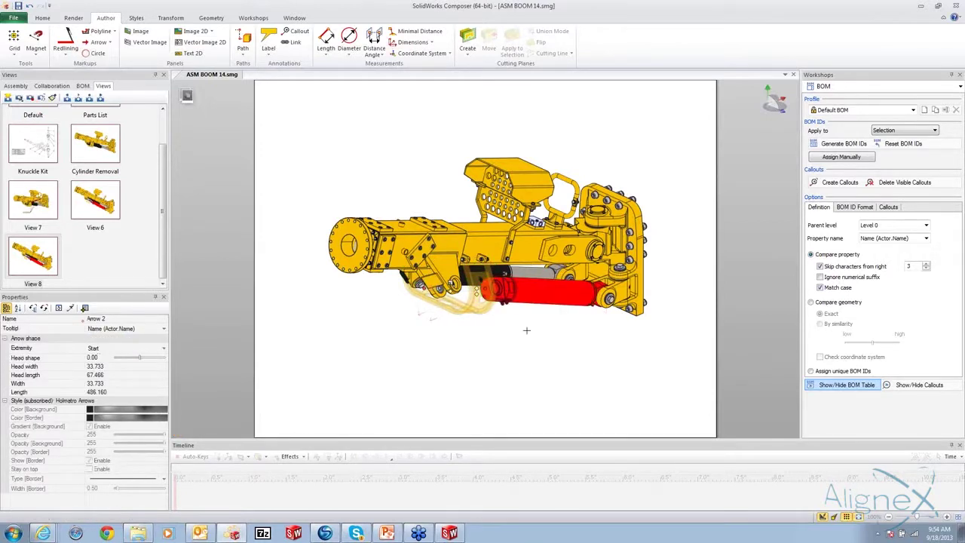
pyautogui.click(456, 298)
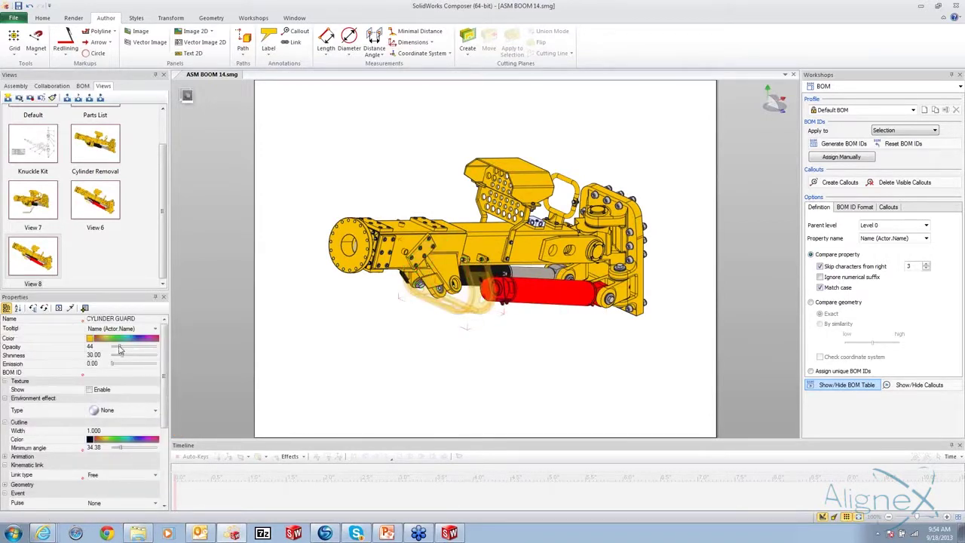
pyautogui.moveTo(119, 349); pyautogui.dragTo(159, 347)
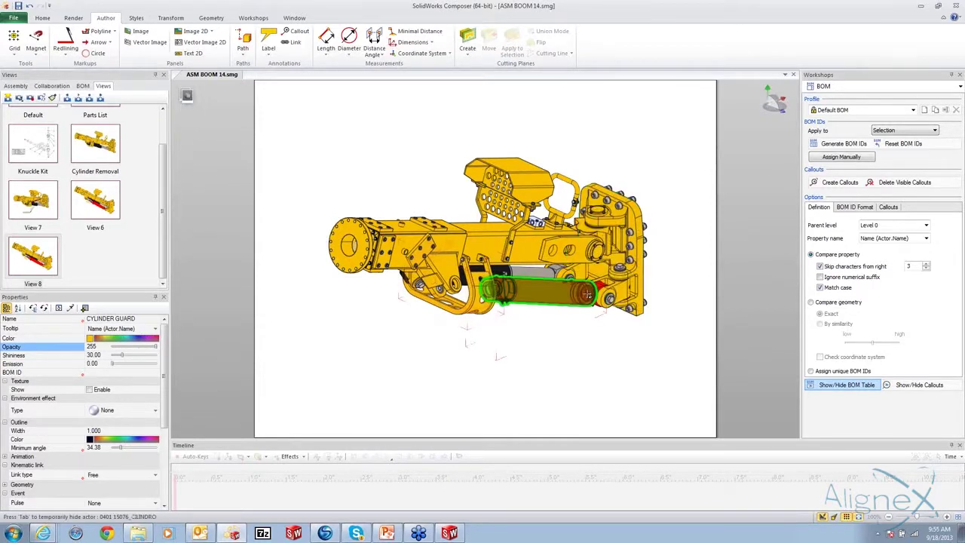
# Select the red cylinder's parts and swing them downward about the pinned end at the mounting plate
pyautogui.press('Tab')
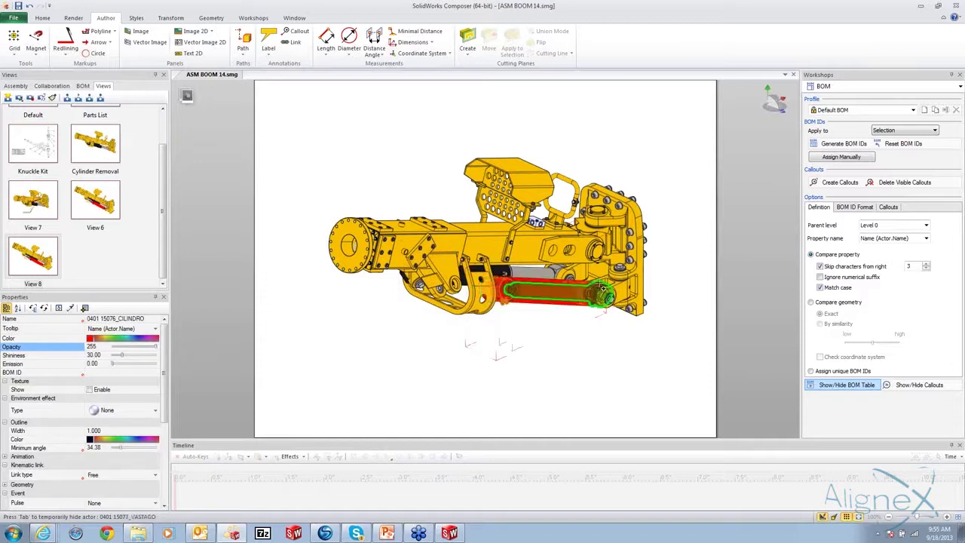
pyautogui.click(603, 290)
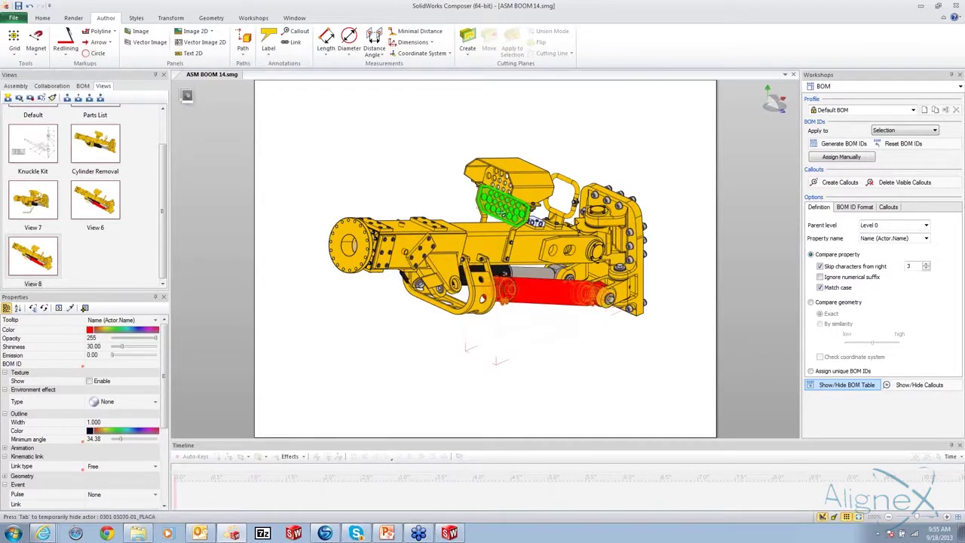
pyautogui.moveTo(573, 294); pyautogui.dragTo(697, 303)
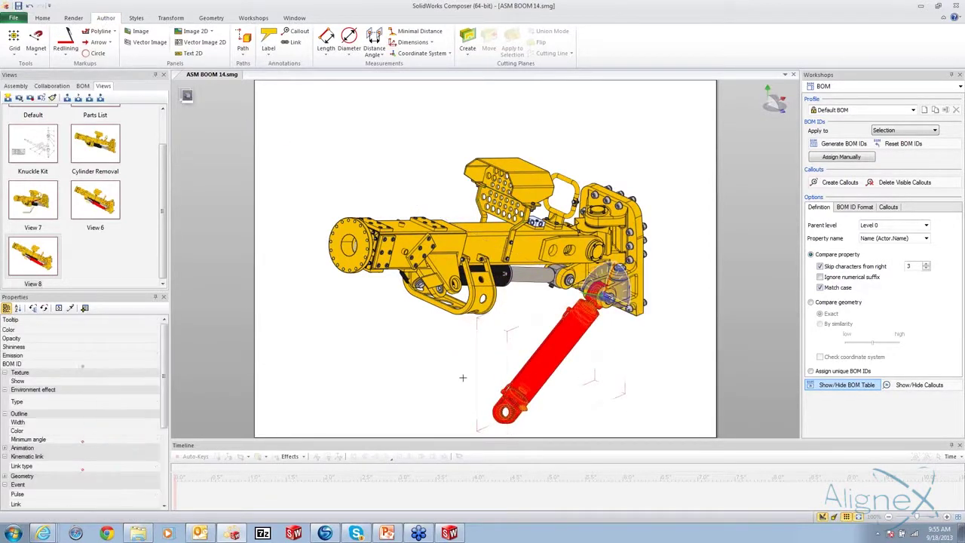
# Place a circular arrow around the red cylinder's pinned end at the mounting bracket
pyautogui.click(110, 43)
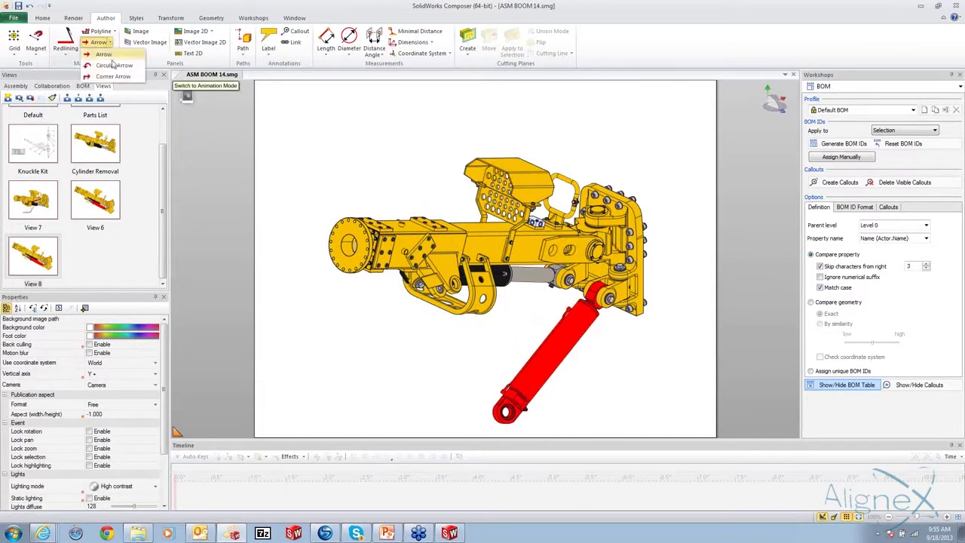
pyautogui.click(113, 66)
pyautogui.scroll(2, 632, 289)
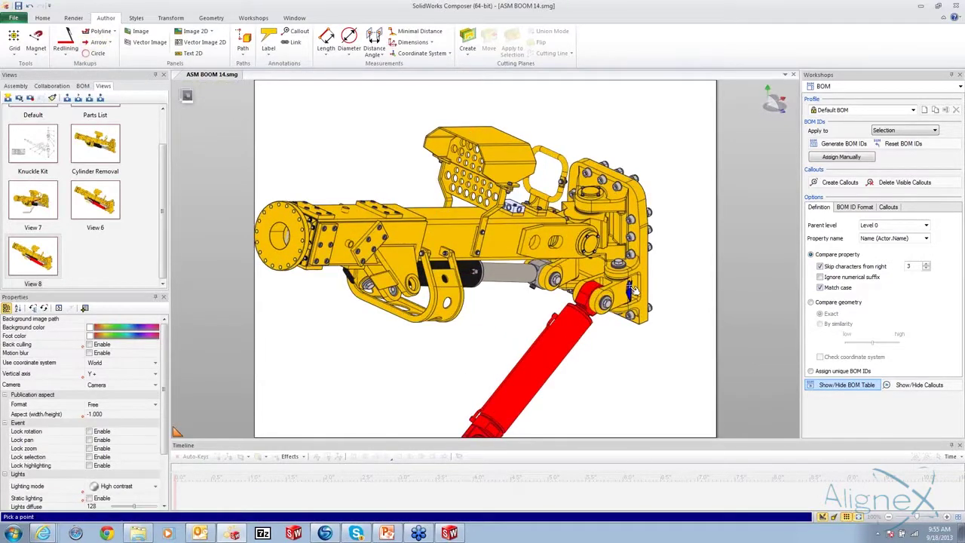
pyautogui.scroll(6, 632, 289)
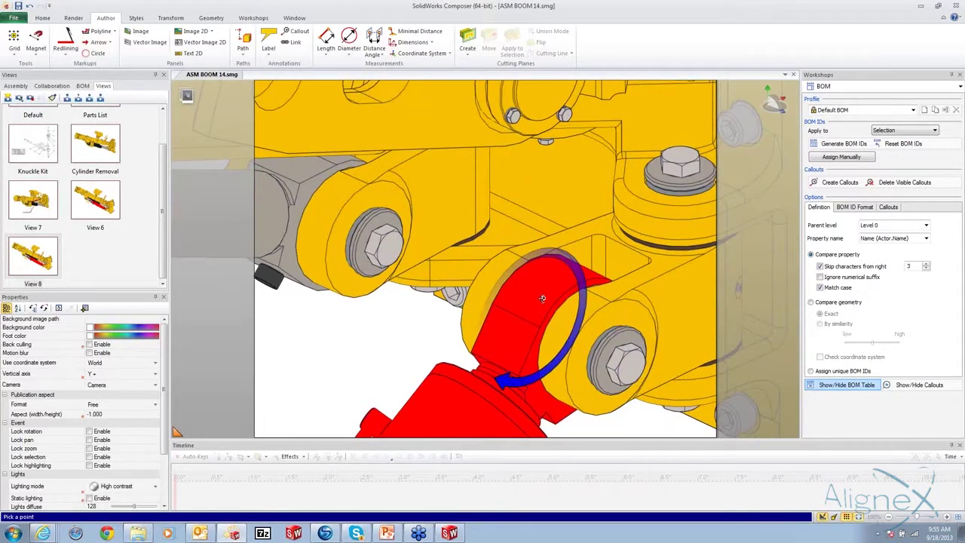
pyautogui.moveTo(541, 298); pyautogui.dragTo(541, 304)
pyautogui.click(541, 304)
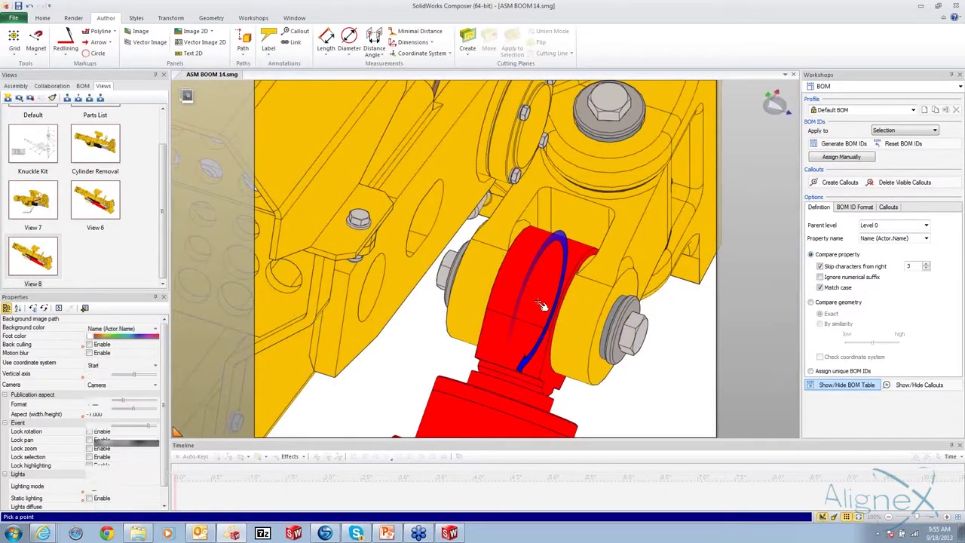
pyautogui.press('Escape')
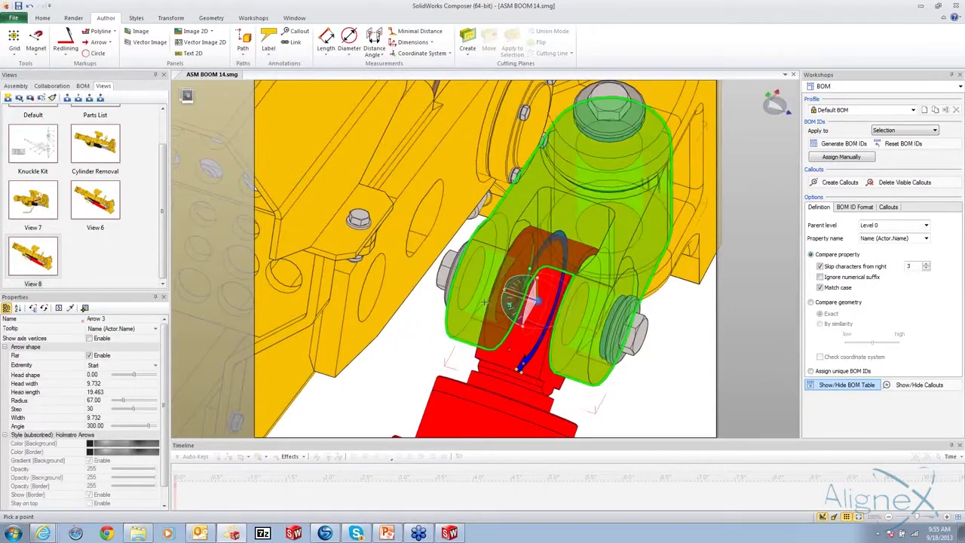
# Set the circular arrow's extremity to End, disable its Flat option, and enlarge its radius to about 151
pyautogui.click(107, 366)
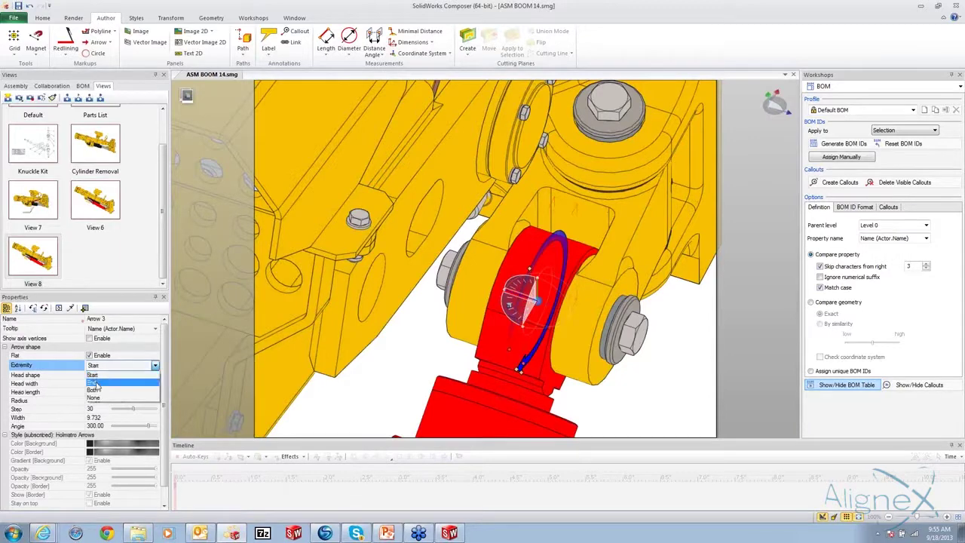
pyautogui.click(97, 383)
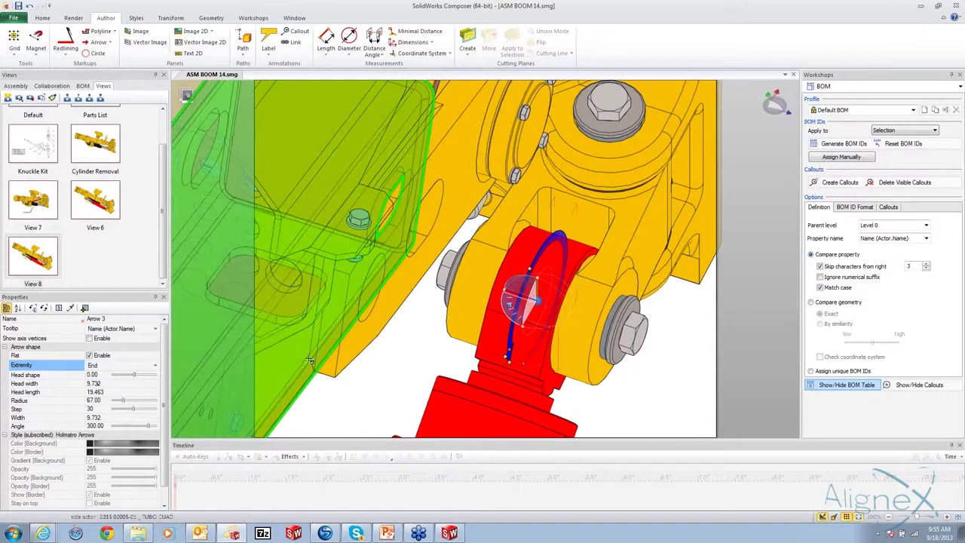
pyautogui.click(89, 355)
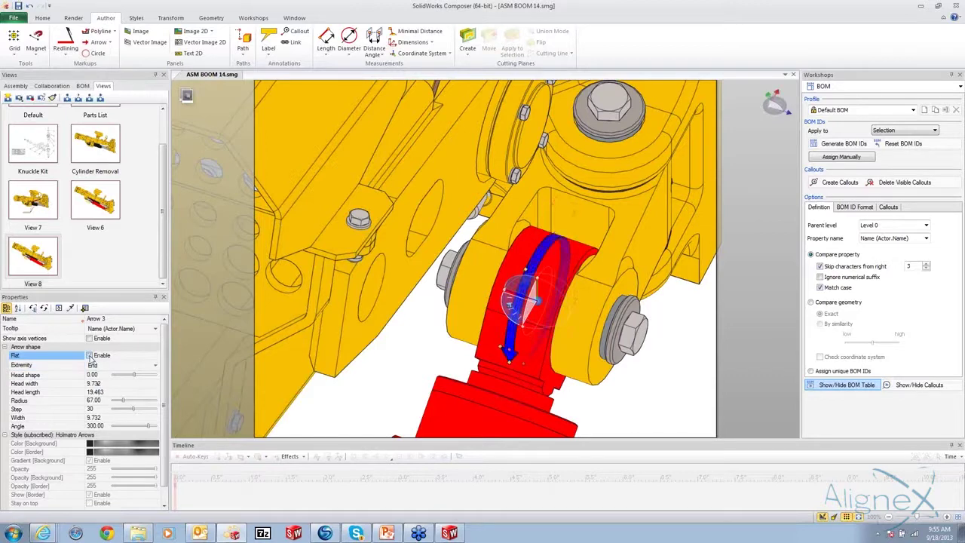
pyautogui.scroll(3, 562, 375)
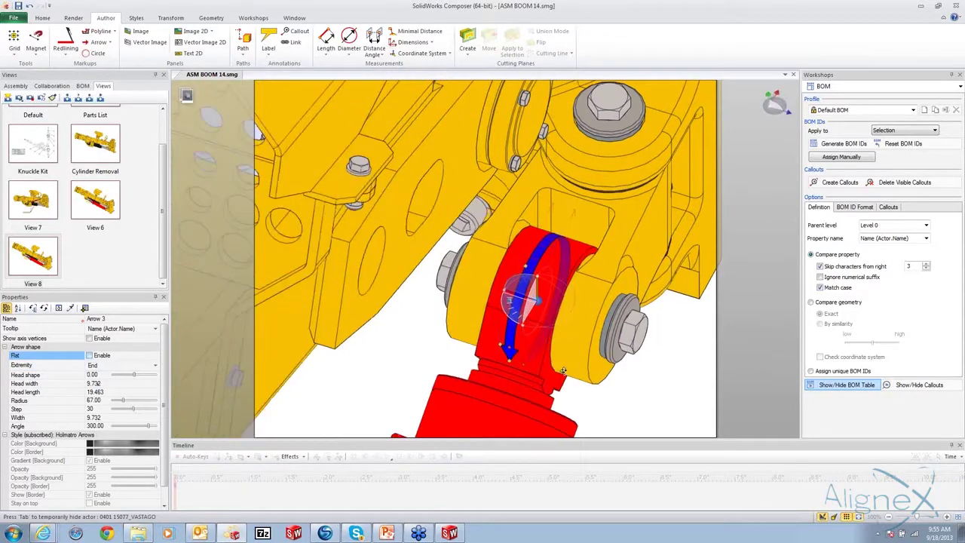
pyautogui.moveTo(561, 374); pyautogui.dragTo(531, 363)
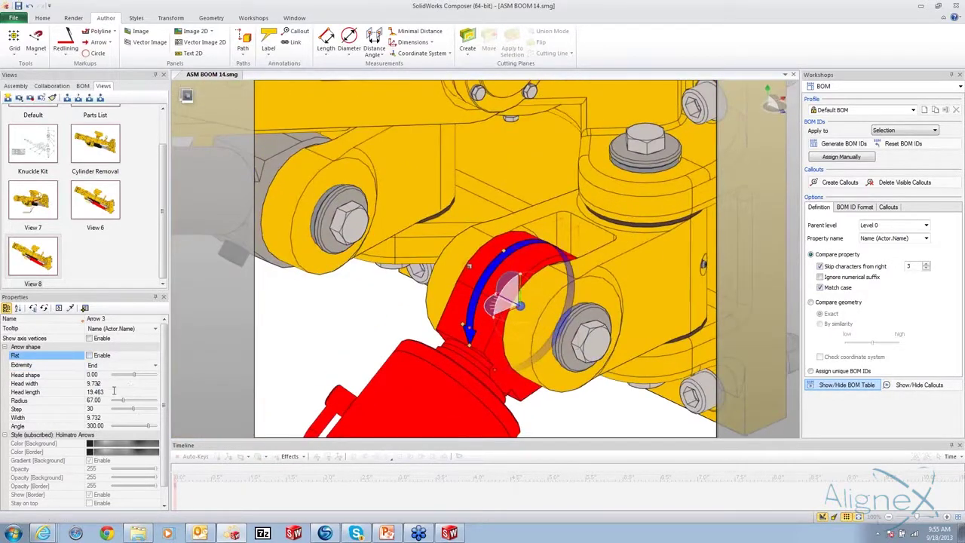
pyautogui.moveTo(125, 399); pyautogui.dragTo(138, 405)
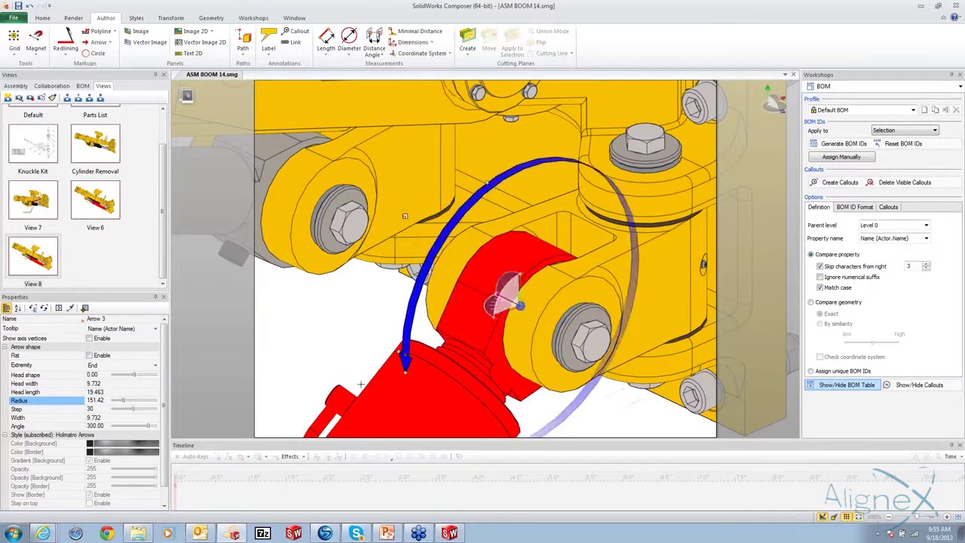
# Shorten the circular arrow's arc around the red cylinder's pinned end to about 130 degrees
pyautogui.moveTo(407, 381); pyautogui.dragTo(543, 271)
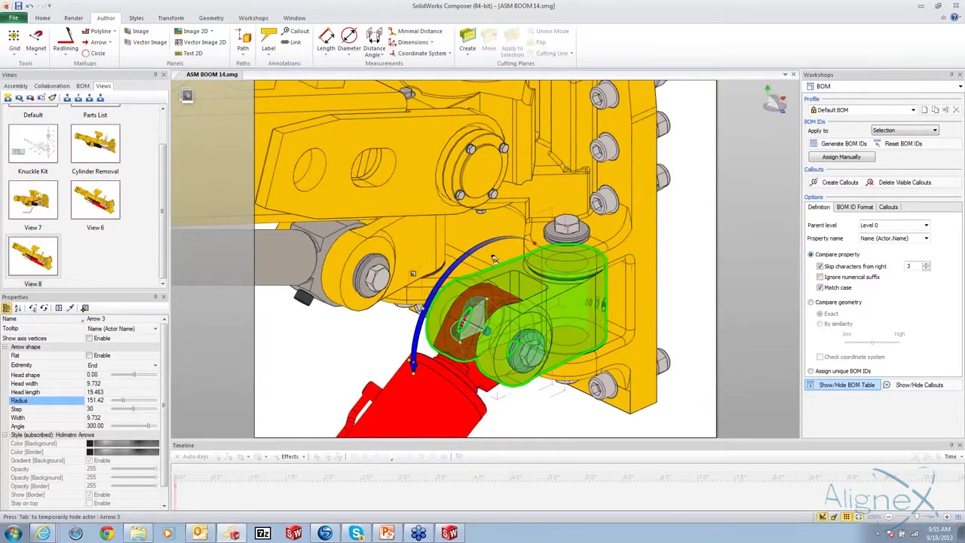
pyautogui.moveTo(494, 258)
pyautogui.mouseDown()
pyautogui.moveTo(456, 291)
pyautogui.moveTo(483, 248)
pyautogui.mouseUp()
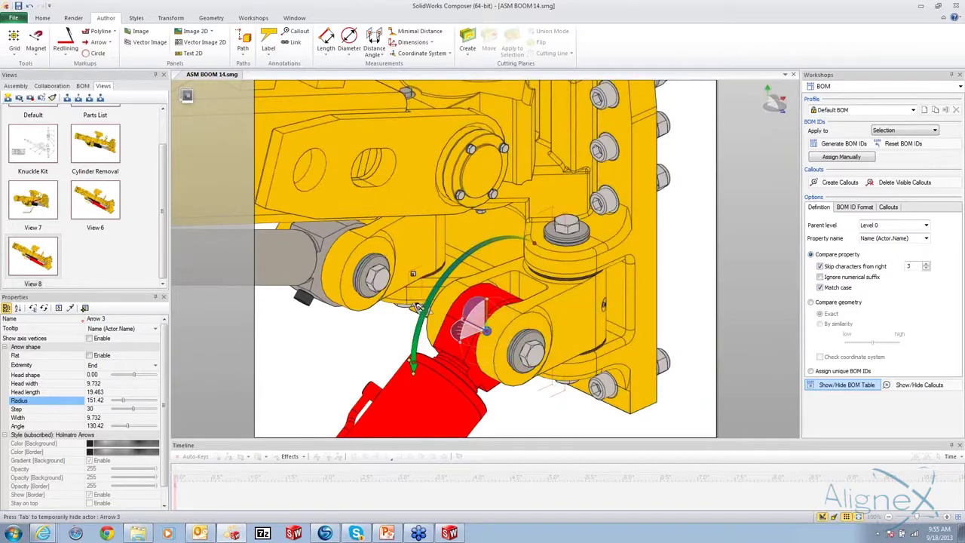
pyautogui.click(341, 347)
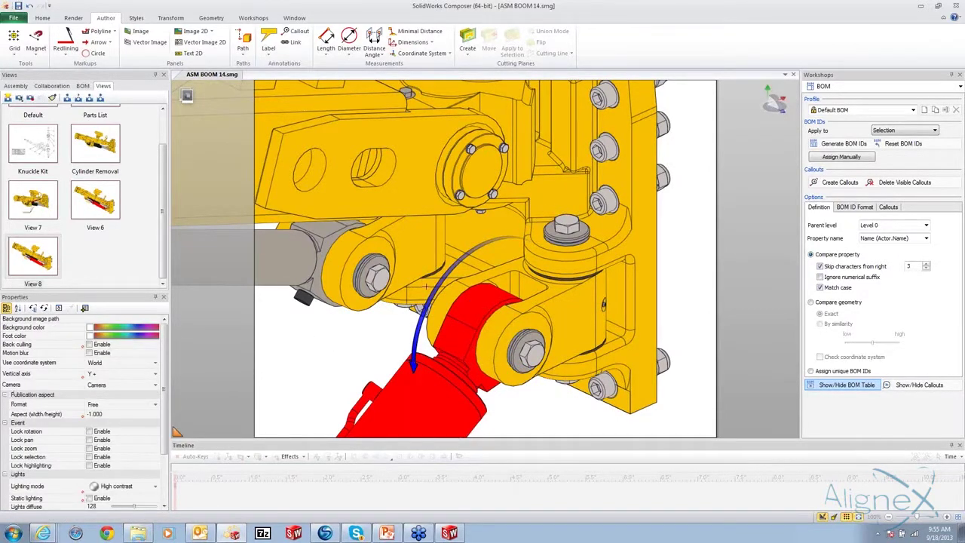
# Frame the whole boom with the lowered cylinder, update View 8 with this scene, and create a new view
pyautogui.scroll(-2, 328, 347)
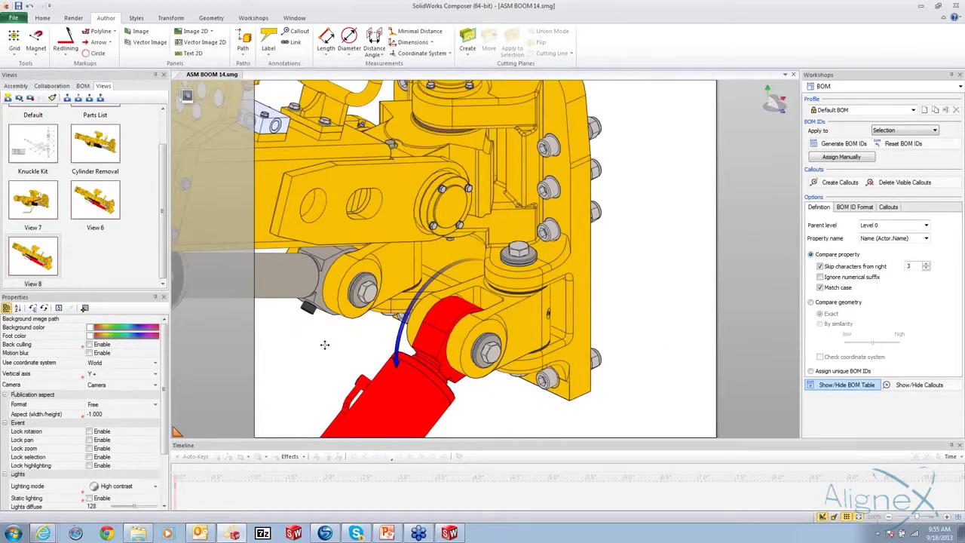
pyautogui.scroll(-3, 324, 344)
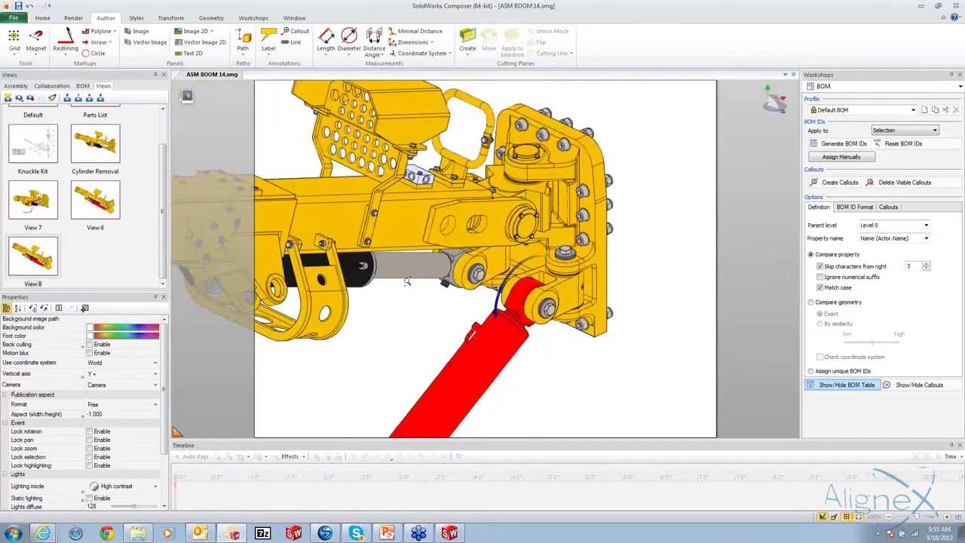
pyautogui.scroll(-3, 407, 281)
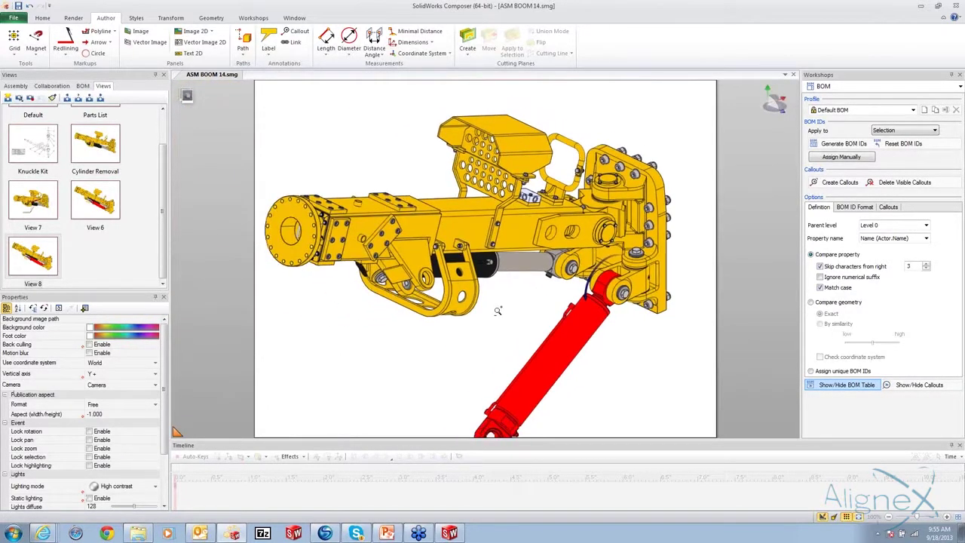
pyautogui.scroll(-2, 497, 311)
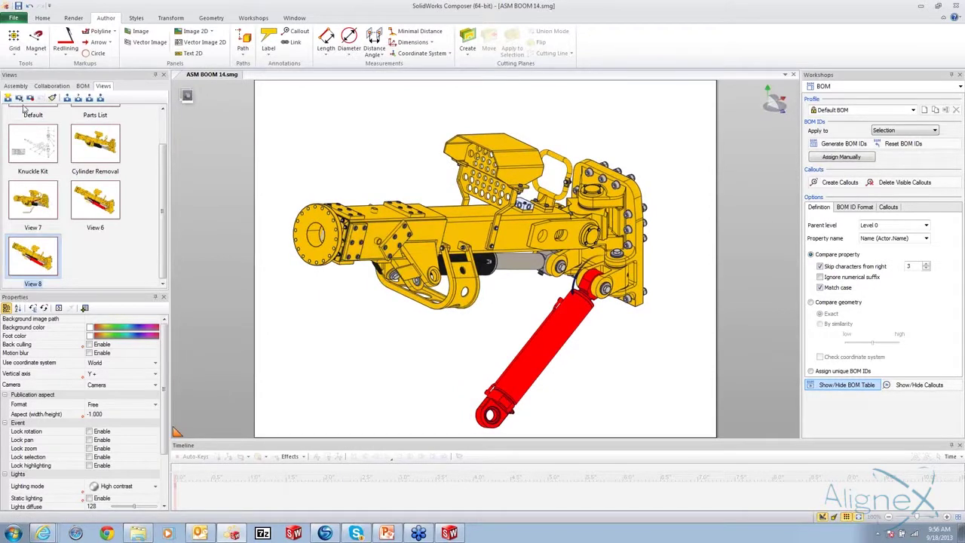
pyautogui.click(30, 98)
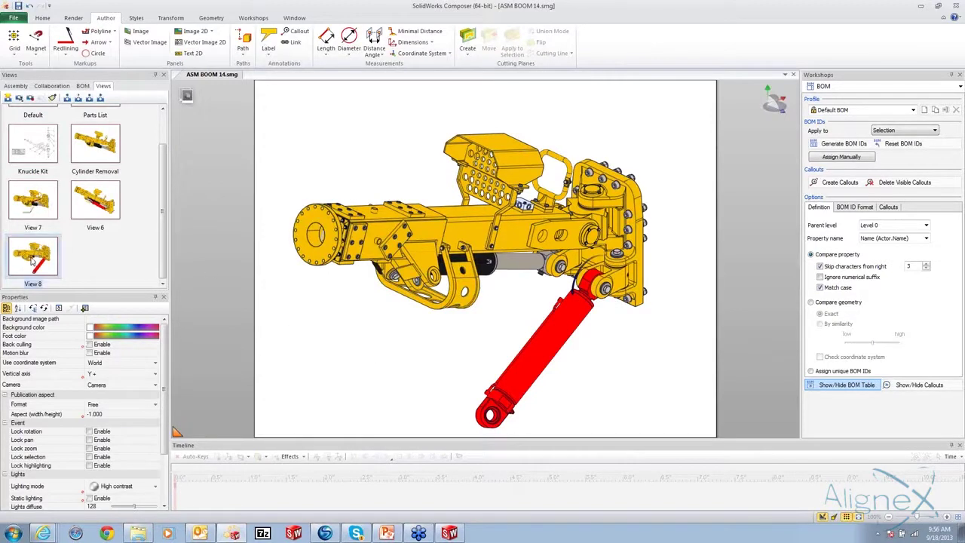
pyautogui.click(8, 98)
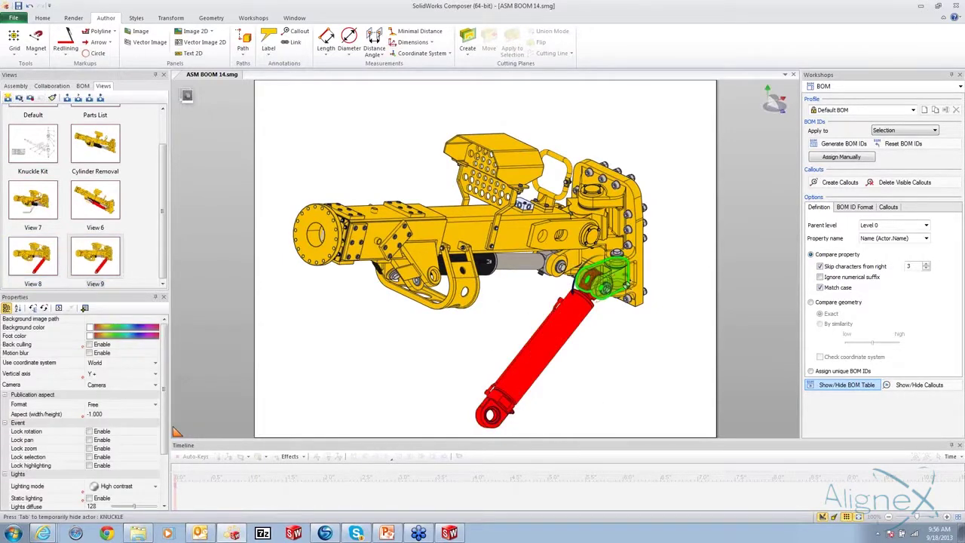
# Restore the neutral color of the red cylinder's parts and delete the circular arrow
pyautogui.scroll(5, 607, 285)
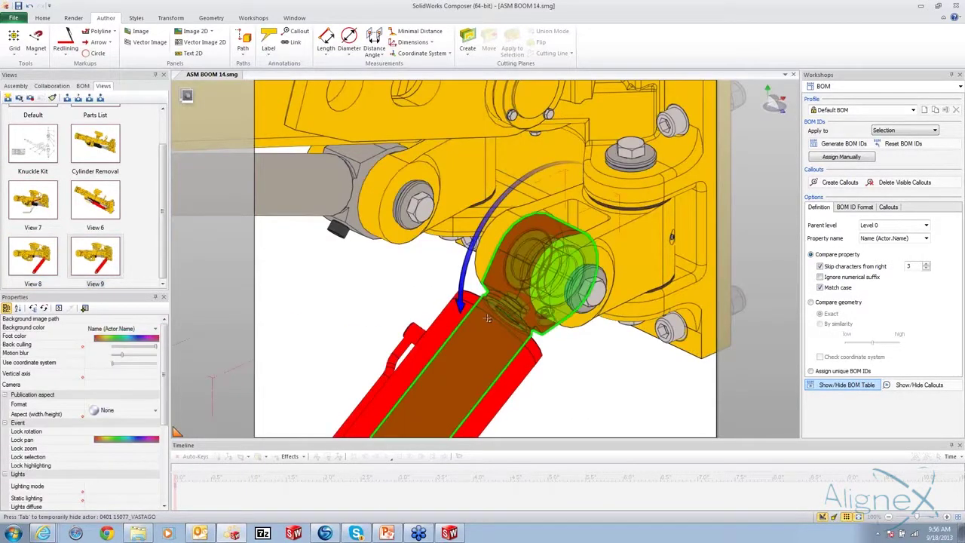
pyautogui.click(488, 318)
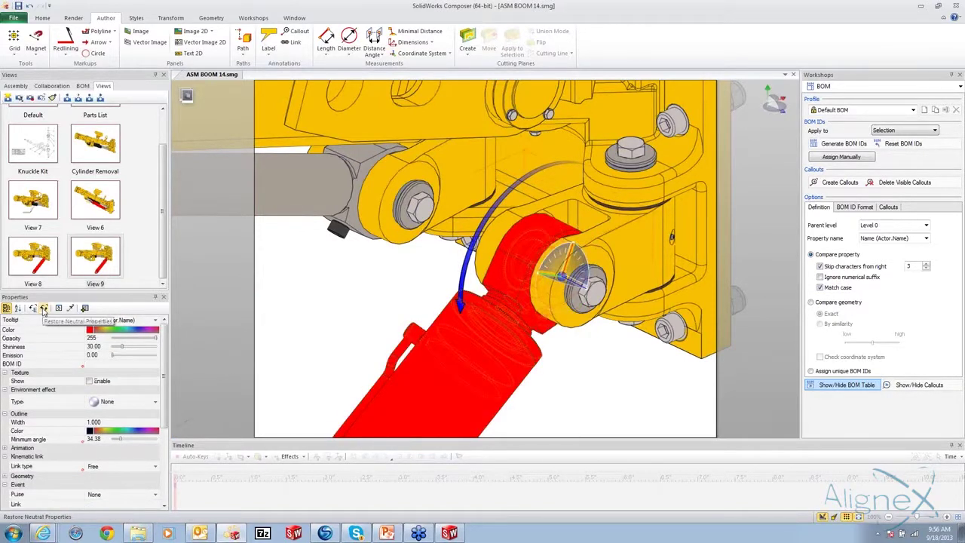
pyautogui.click(43, 308)
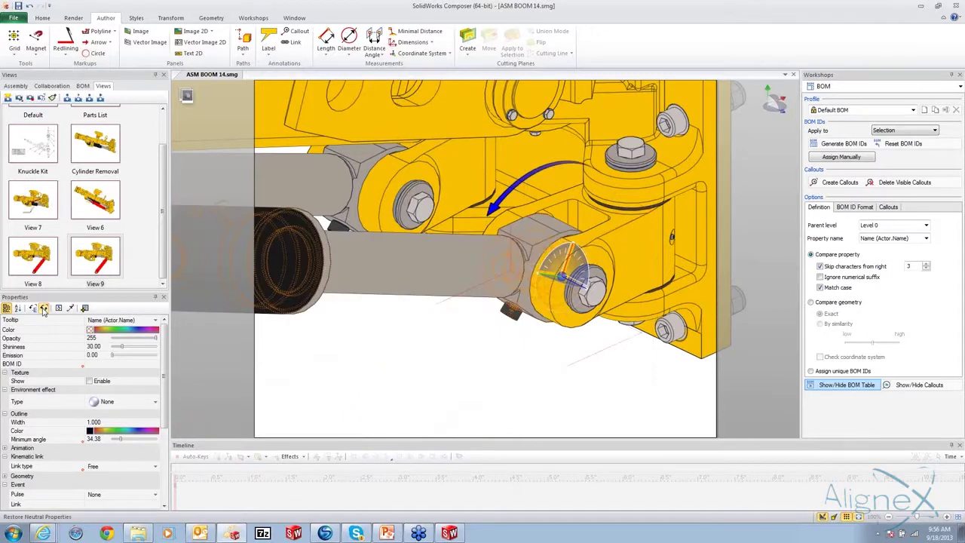
pyautogui.click(44, 308)
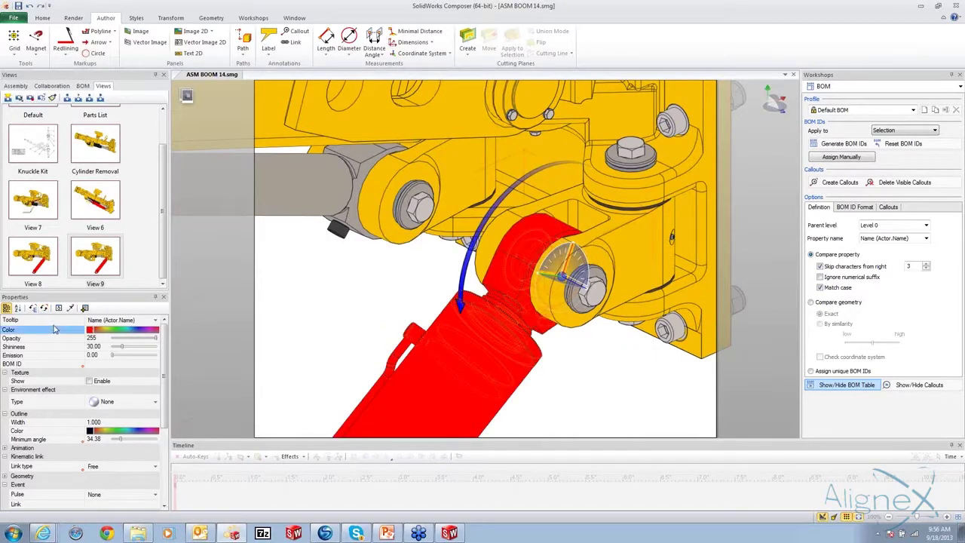
pyautogui.click(44, 309)
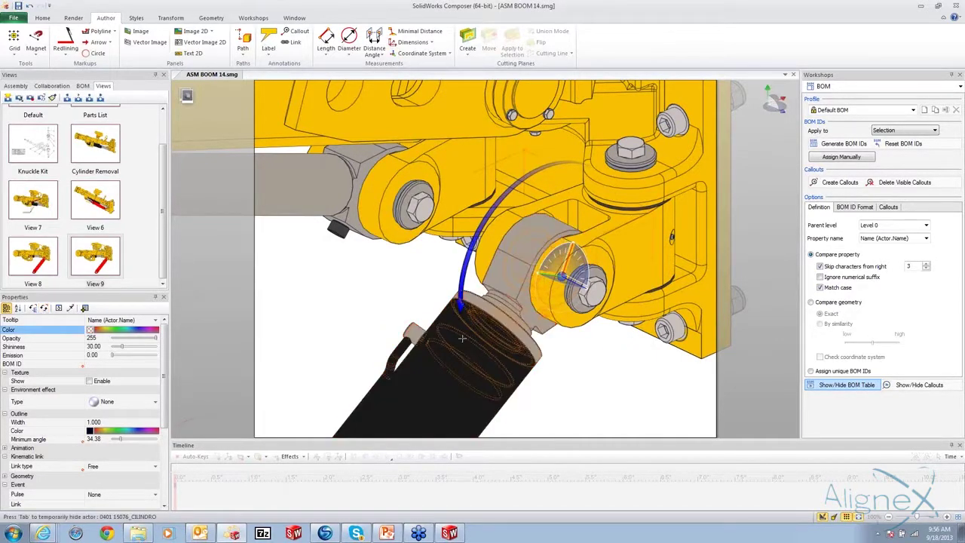
pyautogui.click(468, 228)
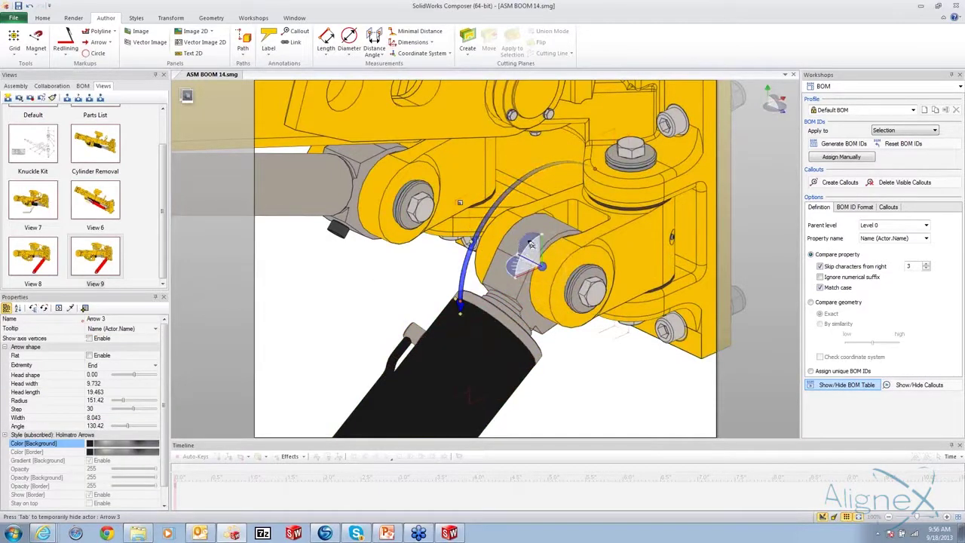
pyautogui.press('Delete')
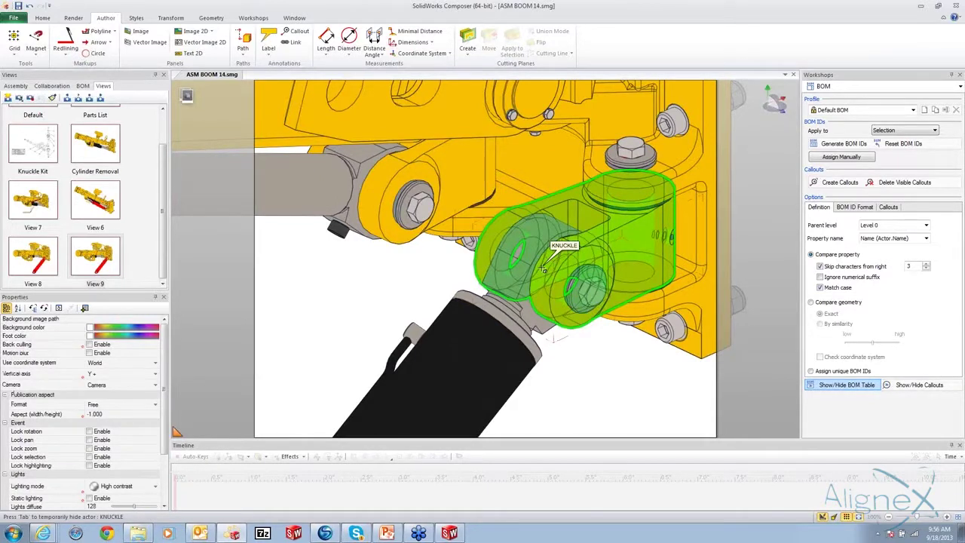
pyautogui.press('Tab')
pyautogui.press('Tab')
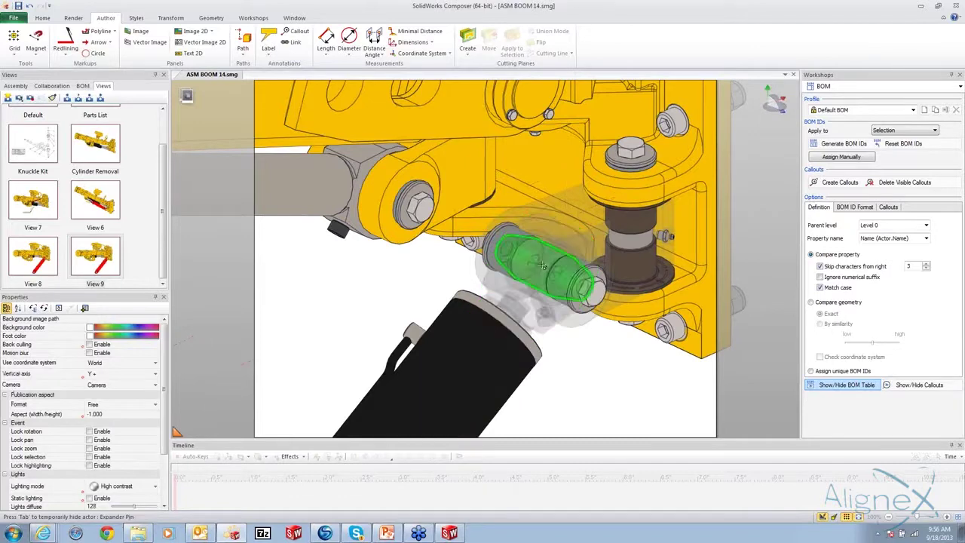
pyautogui.press('Tab')
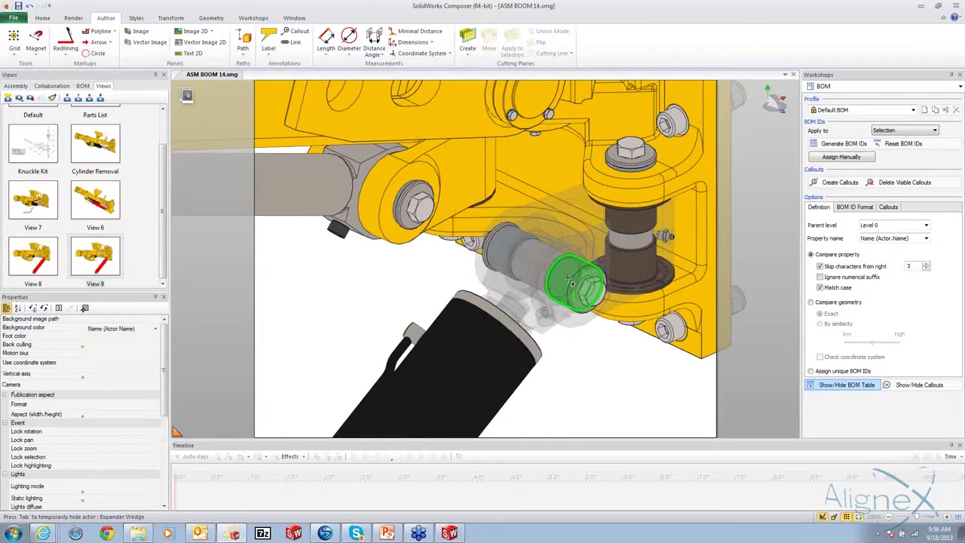
pyautogui.click(599, 278)
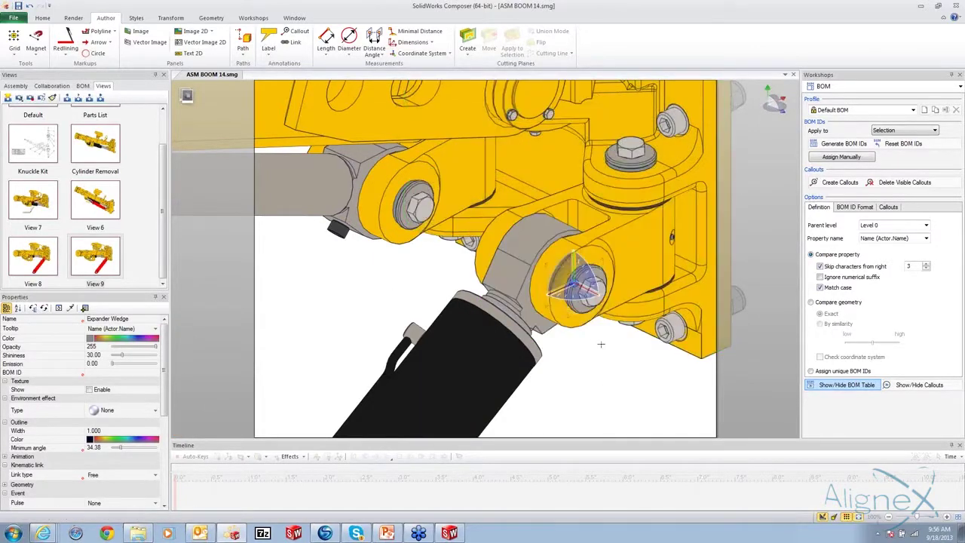
pyautogui.press('Escape')
# Select the Expander Pin, Expander Wedge and hex screw in the knuckle joint and explode them linearly outward along the pin's axis
pyautogui.press('Tab')
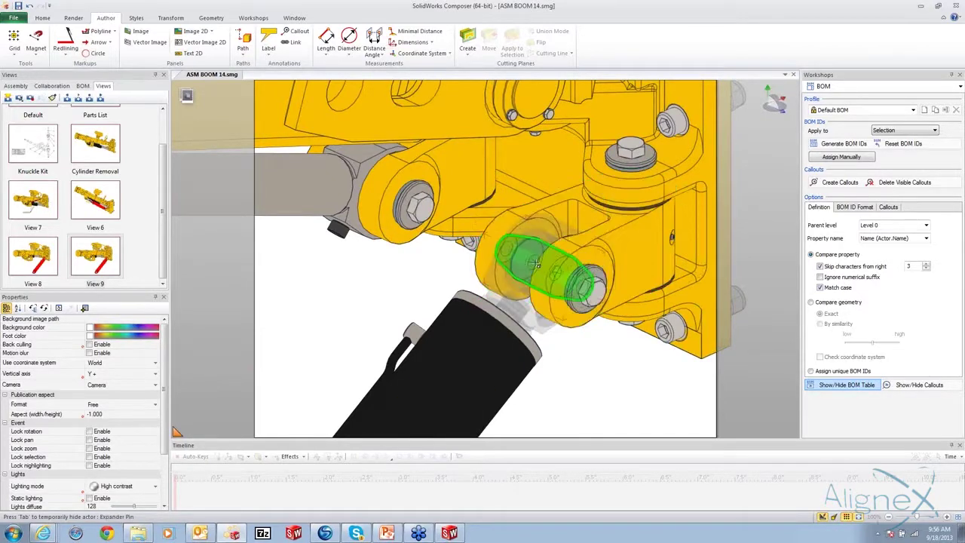
pyautogui.press('Tab')
pyautogui.press('Tab')
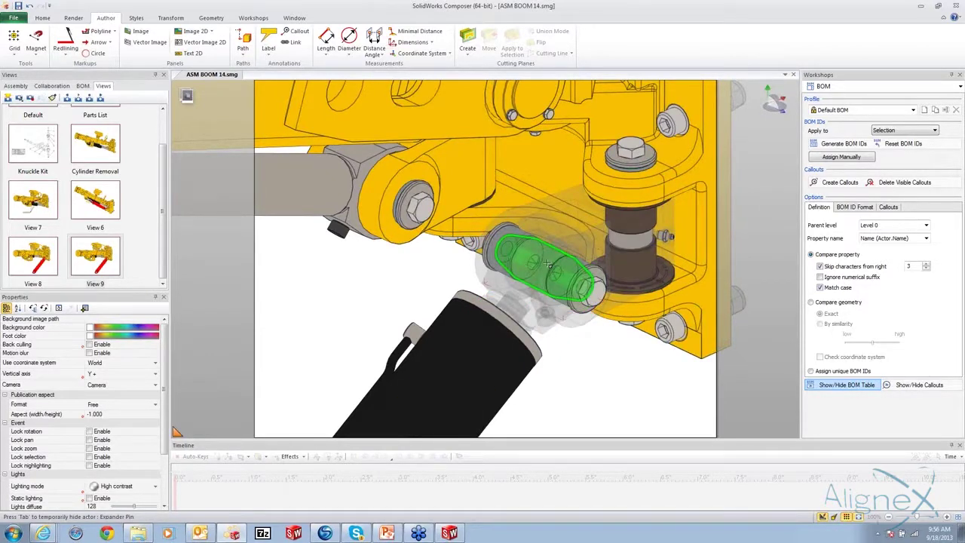
pyautogui.click(548, 262)
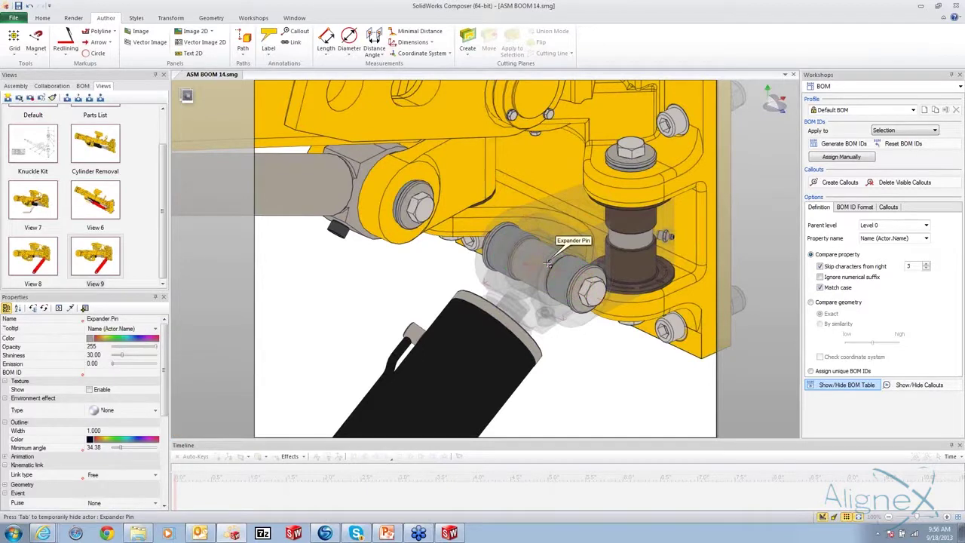
pyautogui.press('Tab')
pyautogui.keyDown('ctrl'); pyautogui.click(584, 287); pyautogui.keyUp('ctrl')
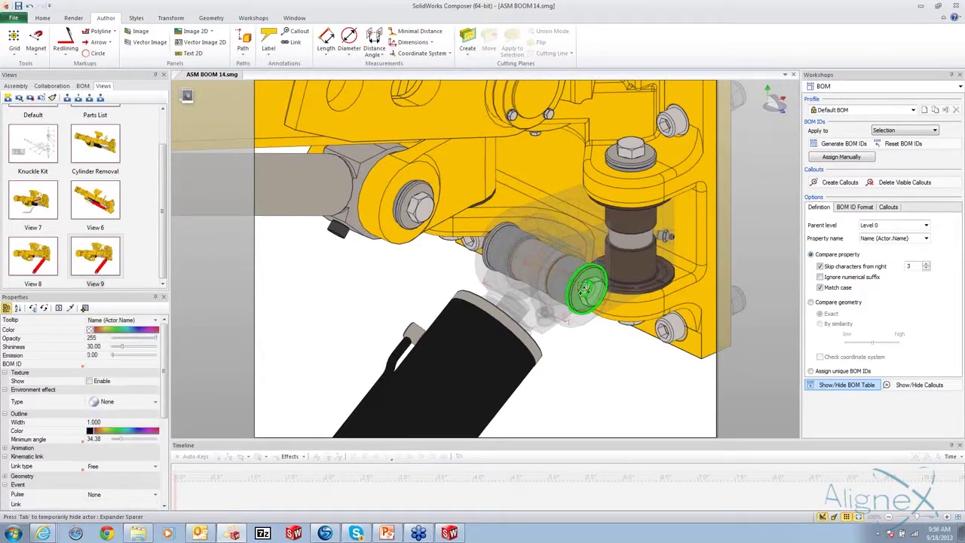
pyautogui.press('Tab')
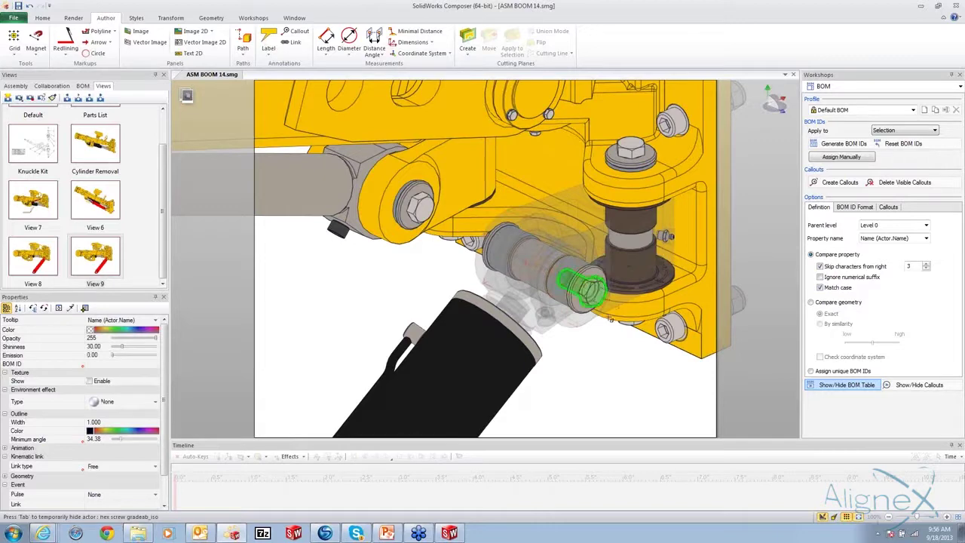
pyautogui.rightClick(628, 322)
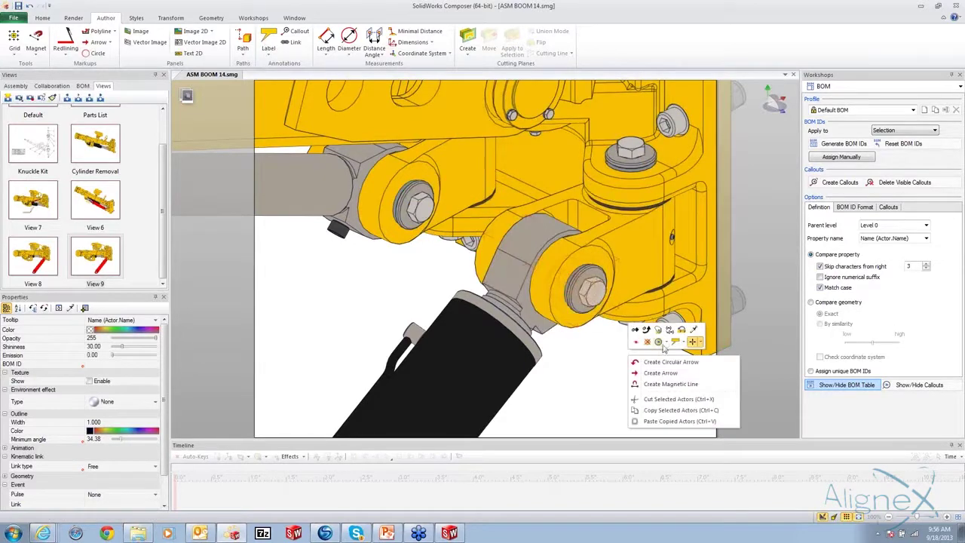
pyautogui.click(170, 17)
pyautogui.click(171, 17)
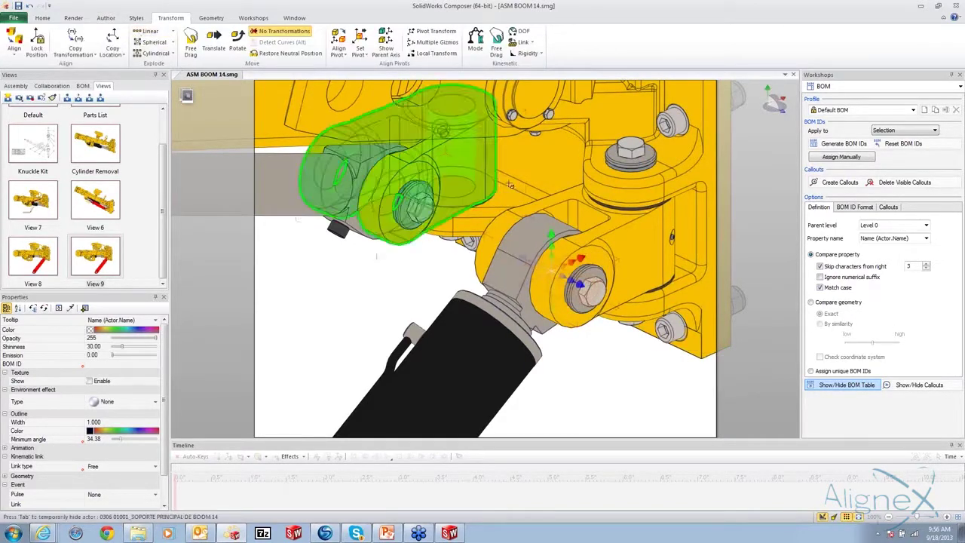
pyautogui.scroll(-5, 551, 252)
pyautogui.click(150, 31)
pyautogui.moveTo(596, 253); pyautogui.dragTo(680, 306)
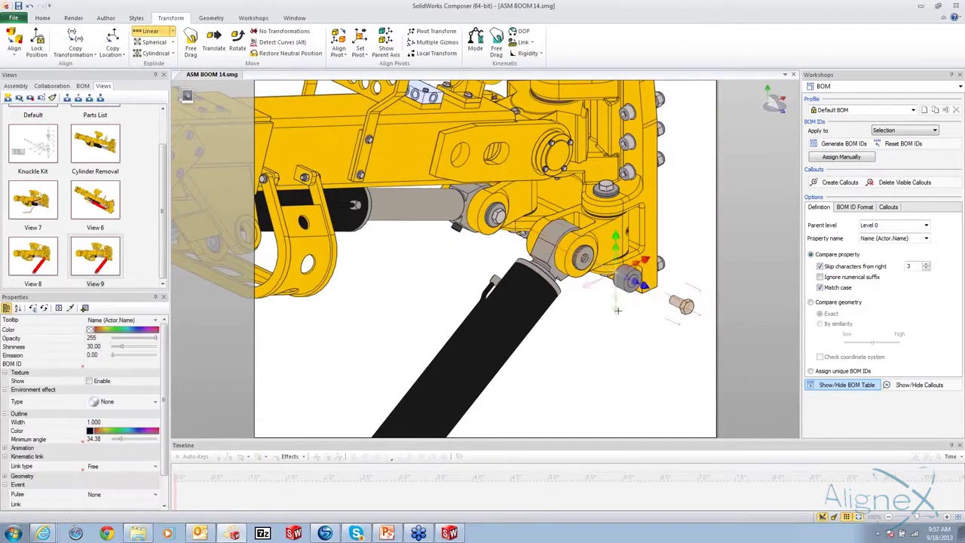
# Translate the exploded pin parts farther out along their axis, and move the Expander Spacer between the wedge and the hex screw
pyautogui.moveTo(618, 310); pyautogui.dragTo(424, 267, button='right')
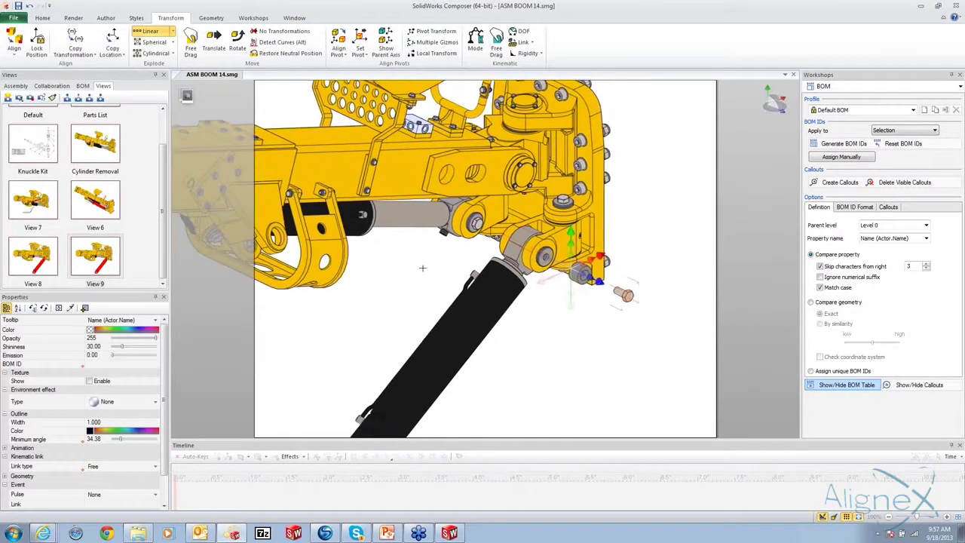
pyautogui.rightClick(431, 270)
pyautogui.click(439, 245)
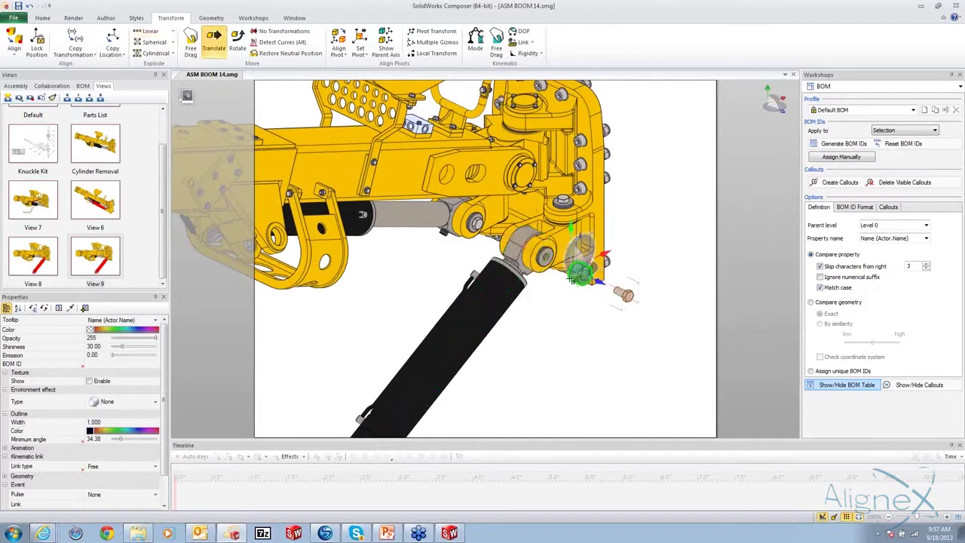
pyautogui.moveTo(593, 280); pyautogui.dragTo(624, 294)
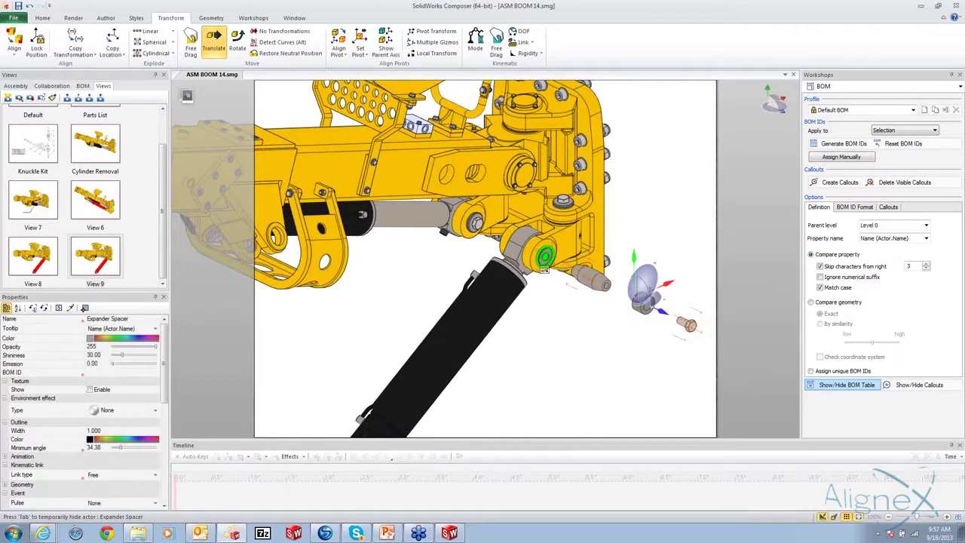
pyautogui.click(531, 253)
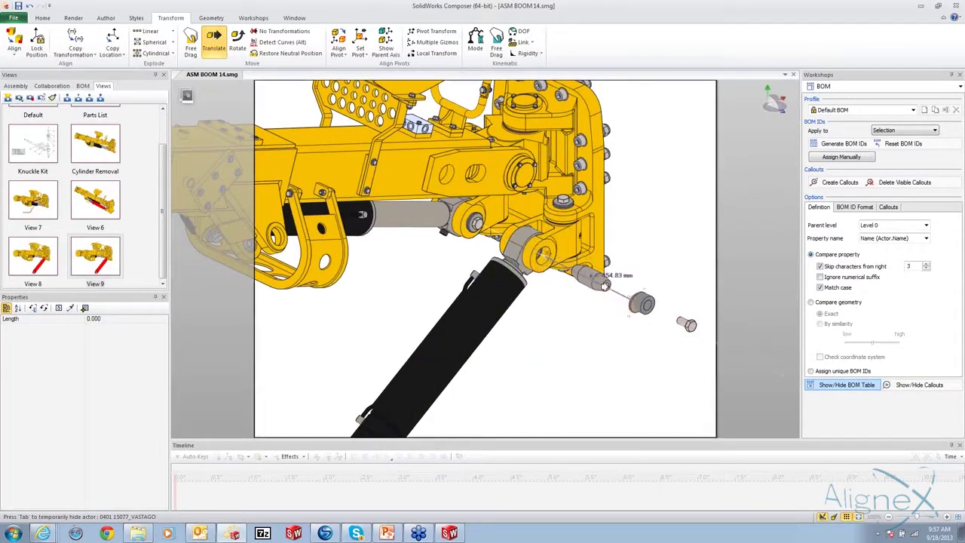
pyautogui.click(644, 303)
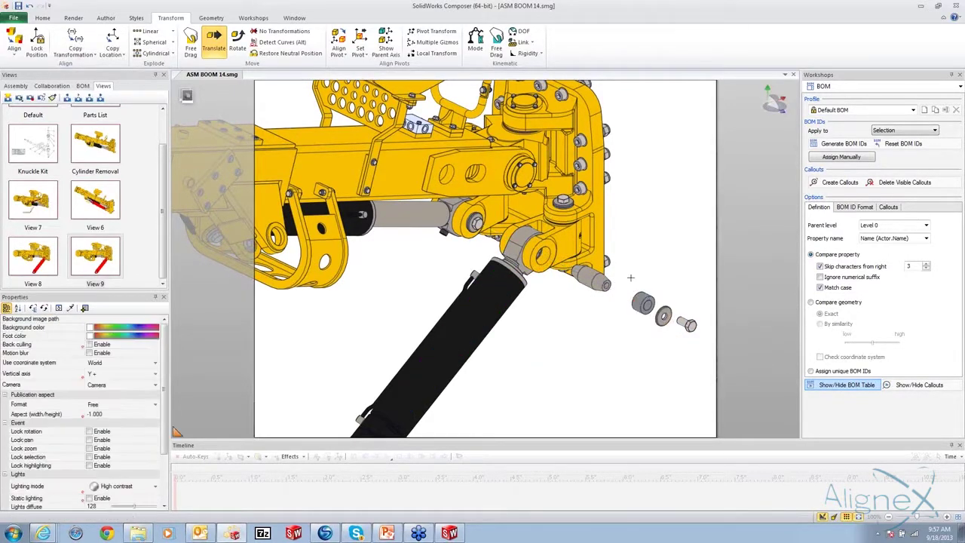
# Color the exploded pin, wedge, spacer and hex screw red
pyautogui.keyDown('ctrl'); pyautogui.click(588, 273); pyautogui.keyUp('ctrl')
pyautogui.keyDown('ctrl'); pyautogui.click(663, 317); pyautogui.keyUp('ctrl')
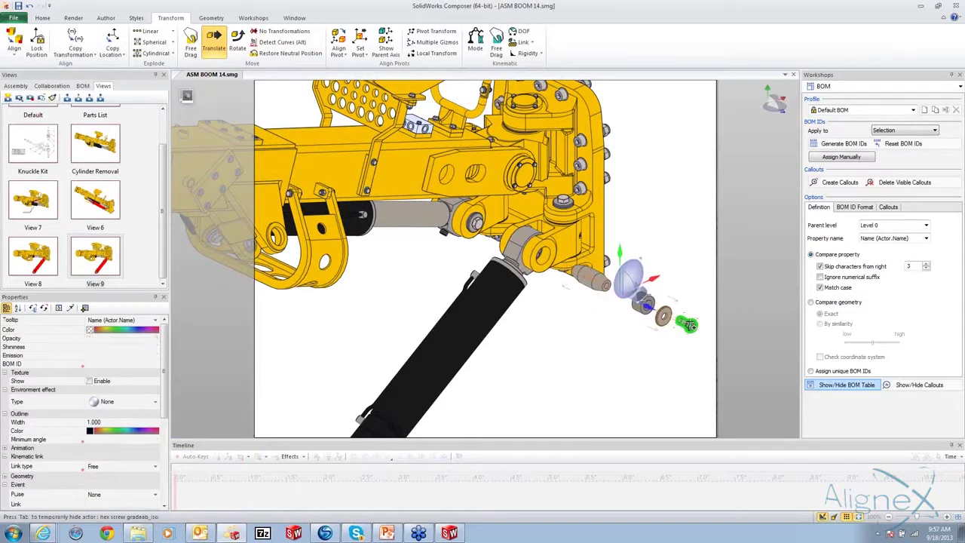
pyautogui.click(113, 329)
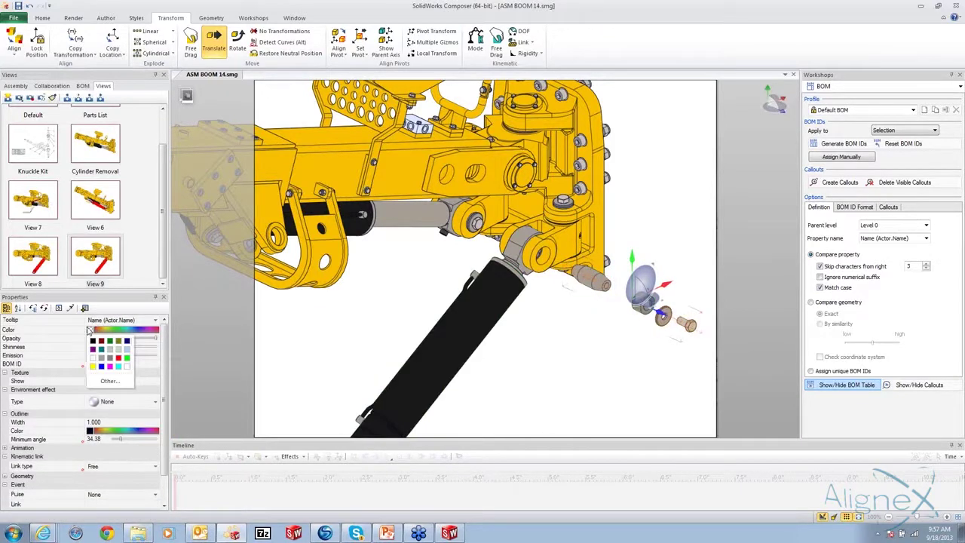
pyautogui.click(119, 359)
pyautogui.click(554, 364)
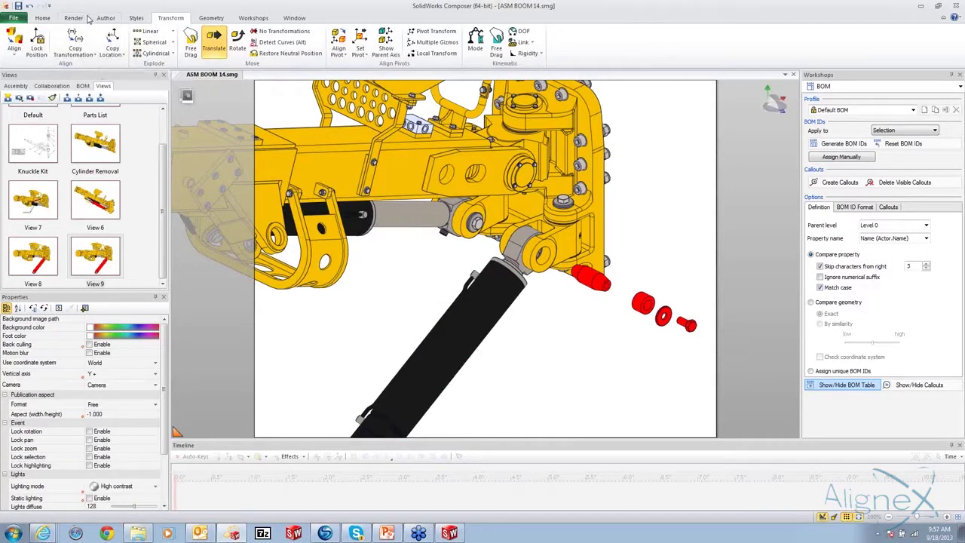
# Add a straight arrow along the exploded pin hardware, pointing outward toward the hex screw, and update View 9 with the scene
pyautogui.click(105, 17)
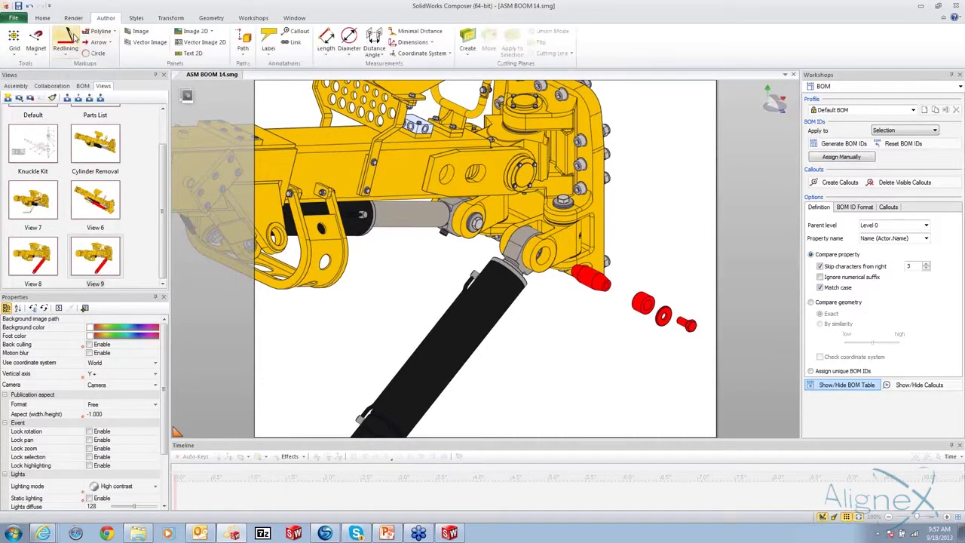
pyautogui.click(98, 41)
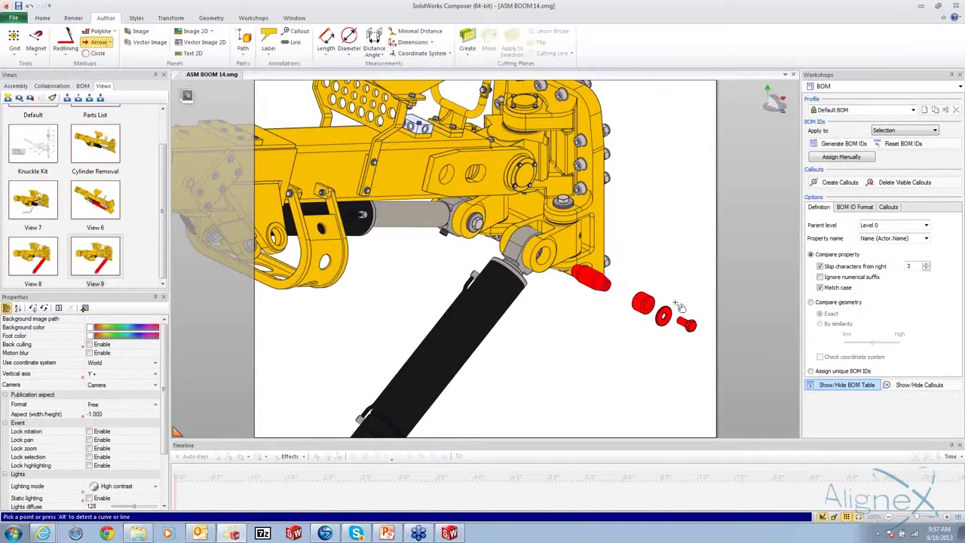
pyautogui.click(686, 323)
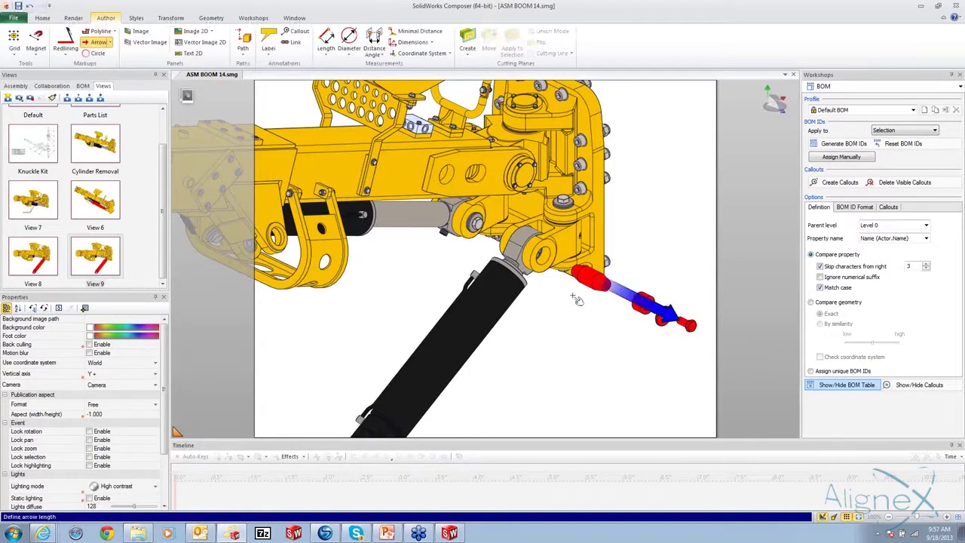
pyautogui.click(537, 268)
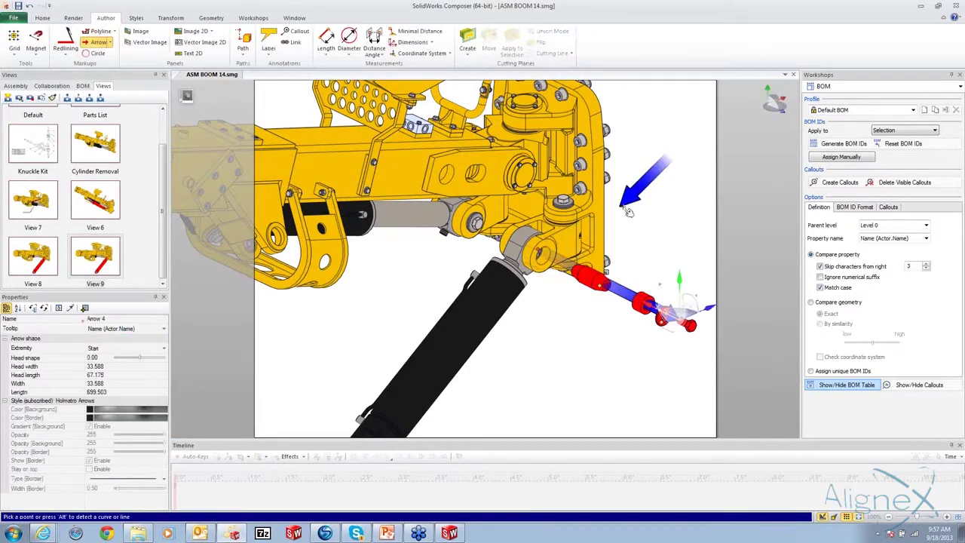
pyautogui.press('Escape')
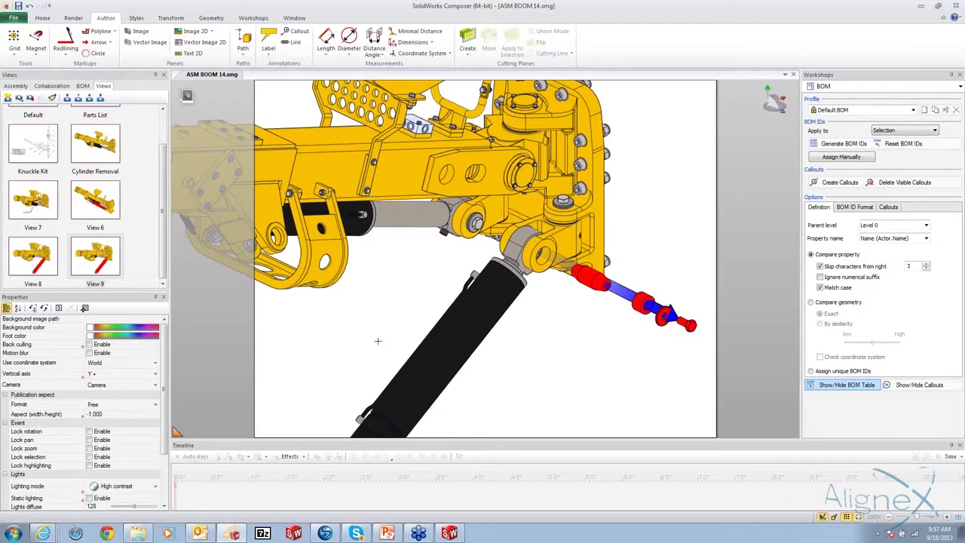
pyautogui.click(30, 98)
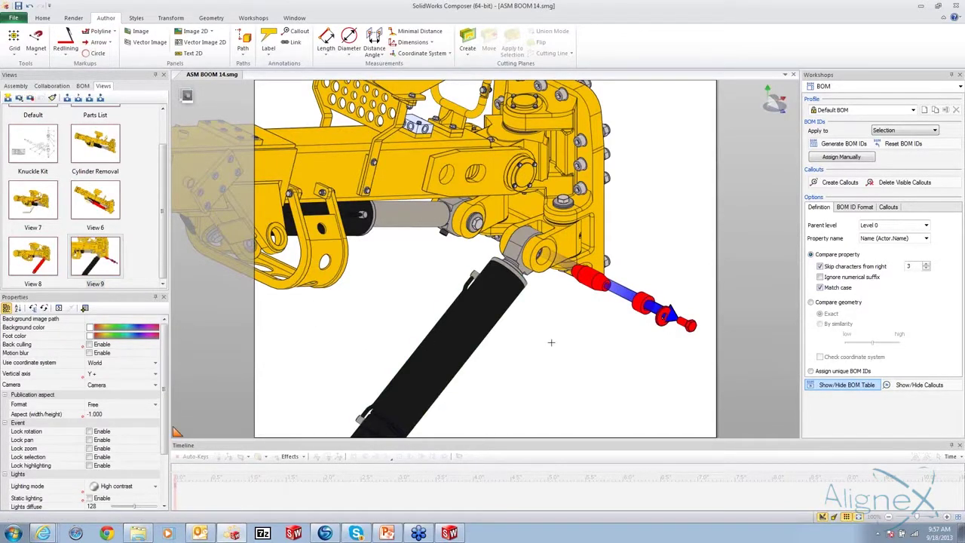
# Select the exploded pin, wedge, spacer and hex screw together with their arrow and hide them
pyautogui.scroll(-3, 543, 342)
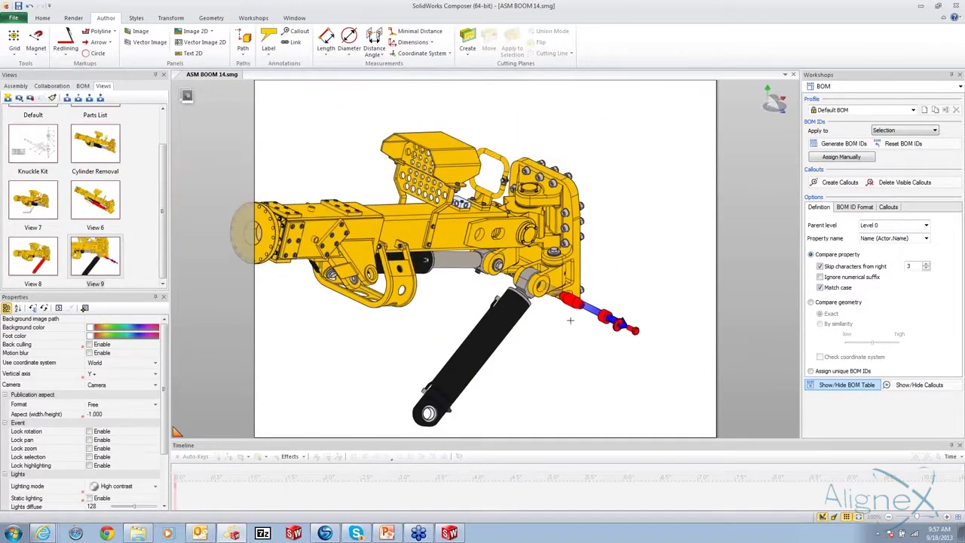
pyautogui.moveTo(651, 303); pyautogui.dragTo(580, 373)
pyautogui.click(580, 373)
pyautogui.moveTo(593, 320); pyautogui.dragTo(637, 349)
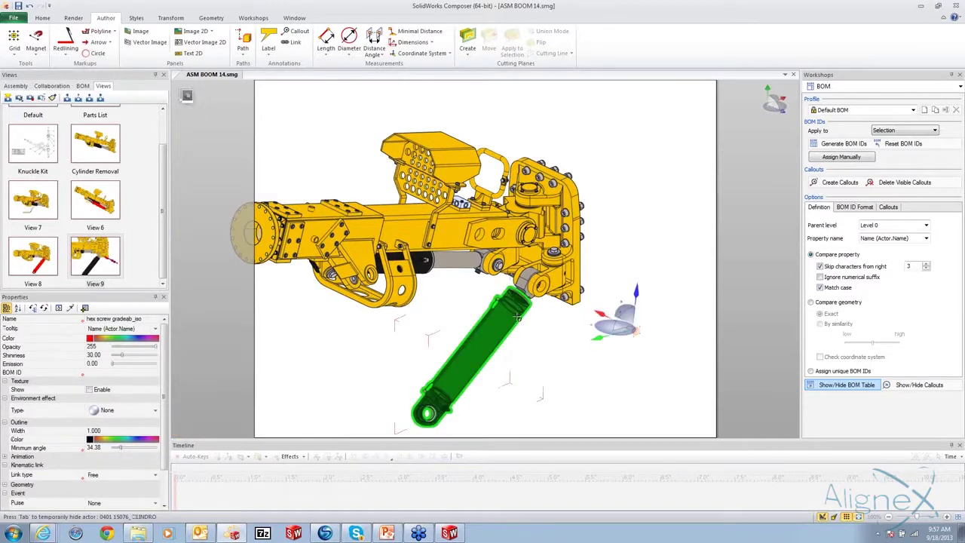
# Translate the lowered cylinder and its rod eye along the cylinder's axis, away from the knuckle, and color them red
pyautogui.click(518, 318)
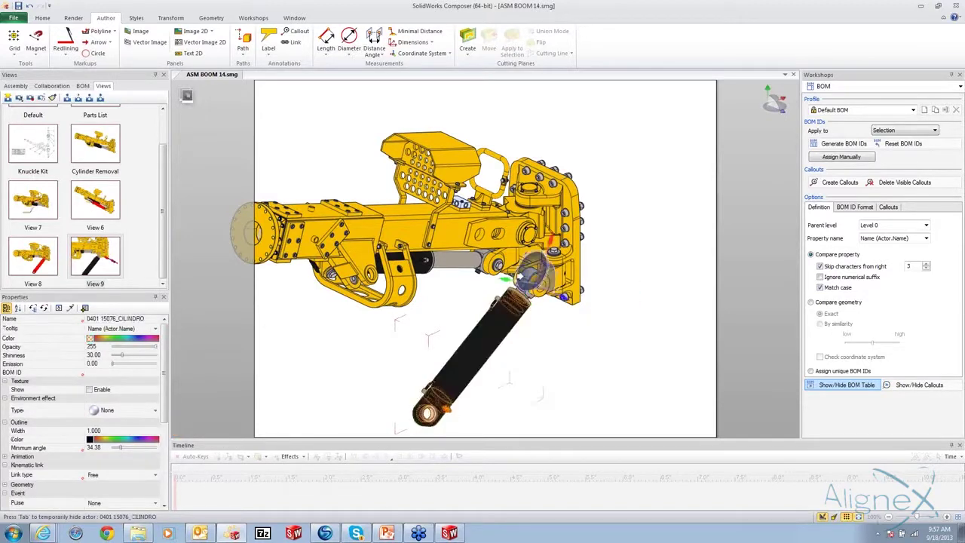
pyautogui.click(458, 306)
pyautogui.click(515, 302)
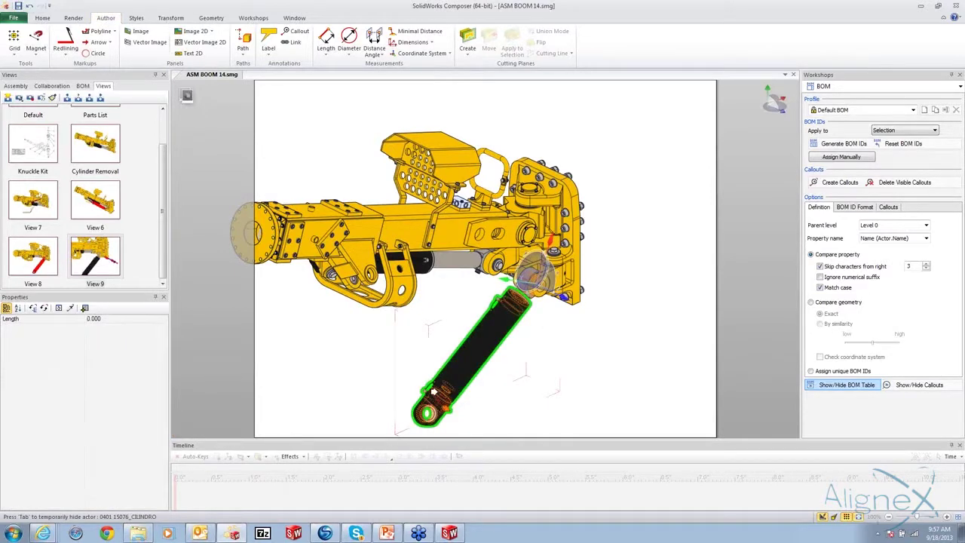
pyautogui.moveTo(427, 401); pyautogui.dragTo(393, 432)
pyautogui.click(91, 332)
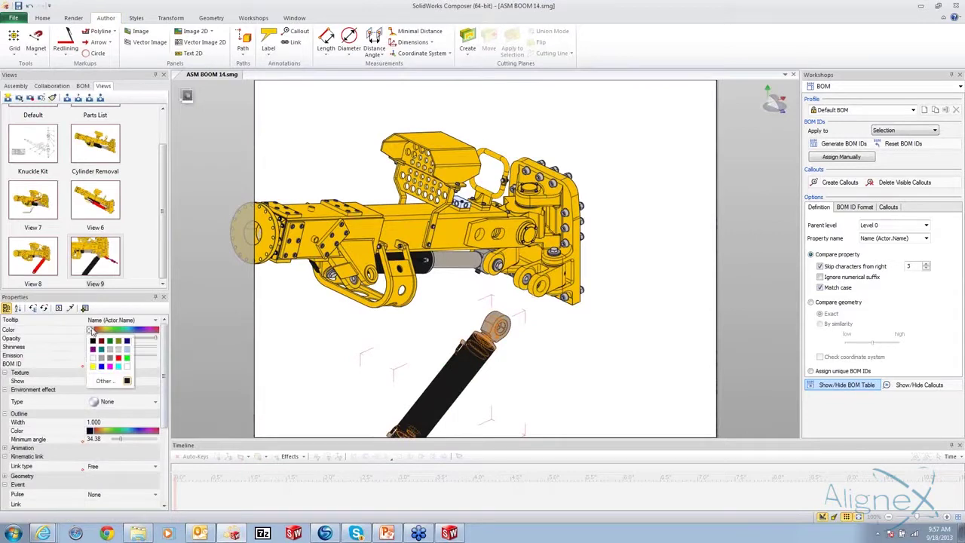
pyautogui.click(117, 358)
# Add an arrow from the knuckle lugs to the red cylinder's rod eye and narrow its shaft to a width of about 32
pyautogui.click(98, 42)
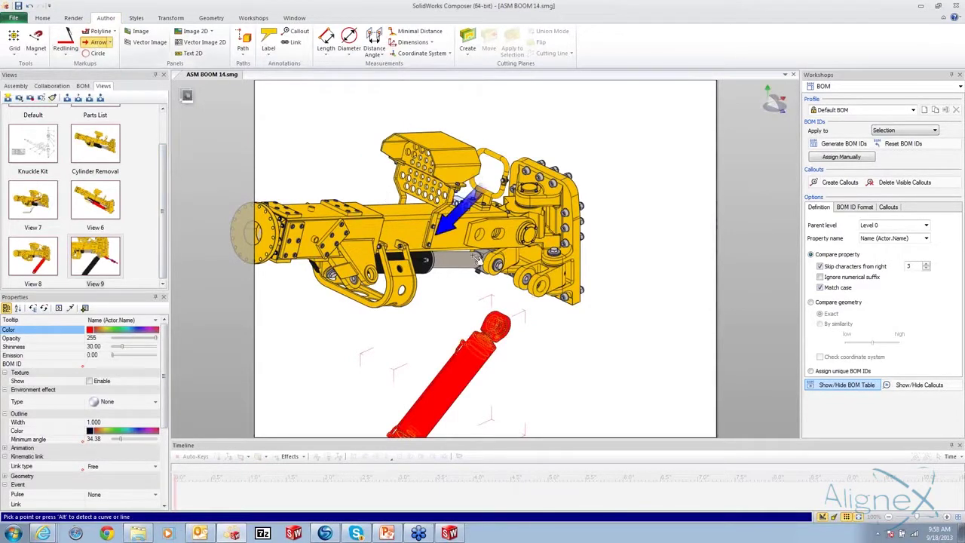
pyautogui.click(491, 332)
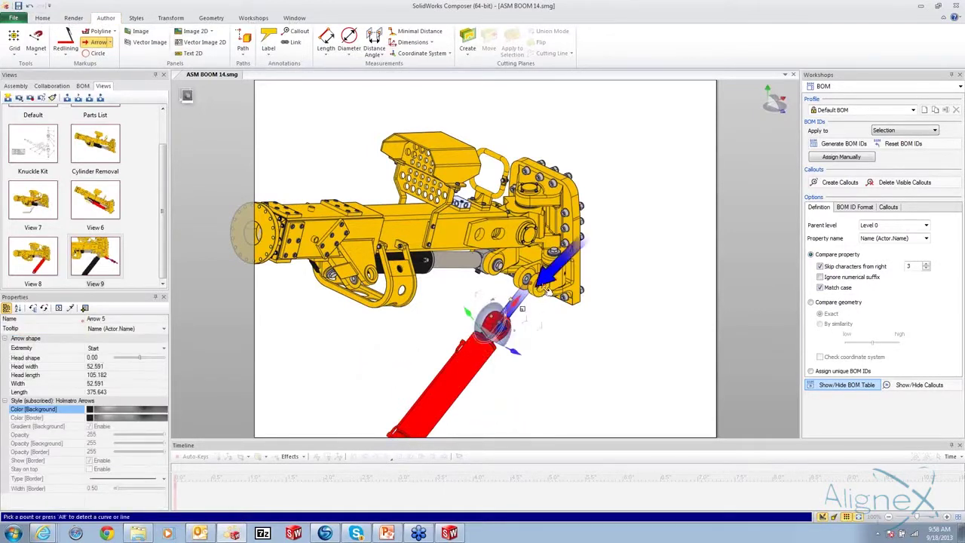
pyautogui.click(511, 300)
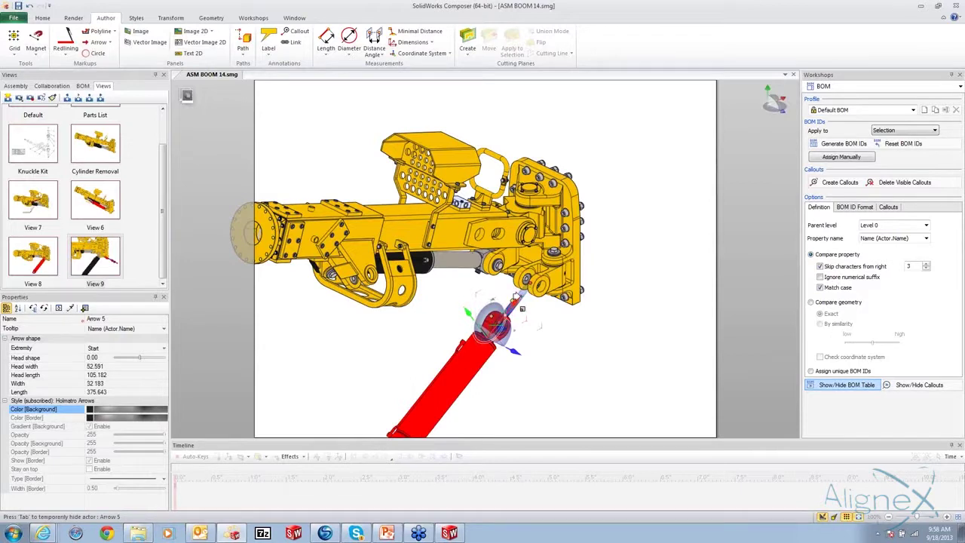
pyautogui.moveTo(514, 289); pyautogui.dragTo(527, 280)
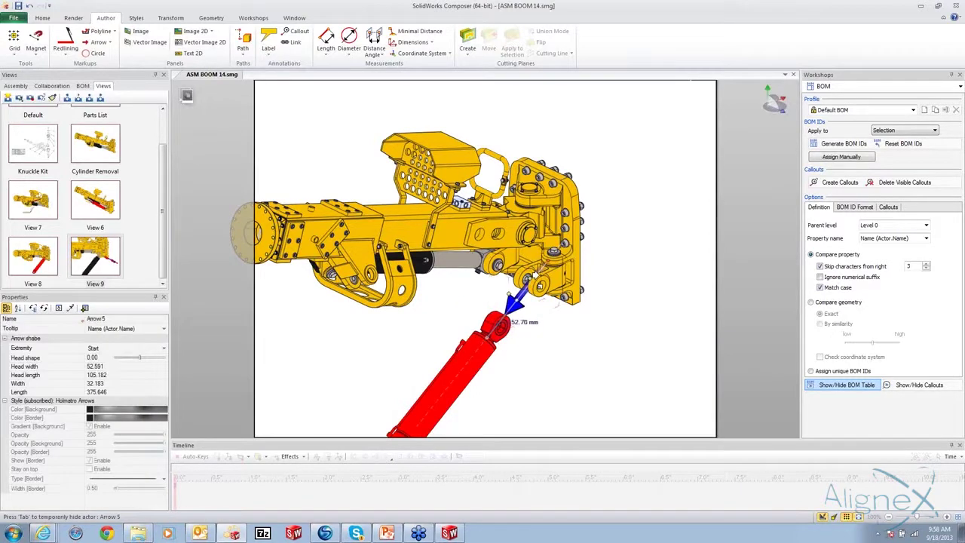
pyautogui.click(495, 304)
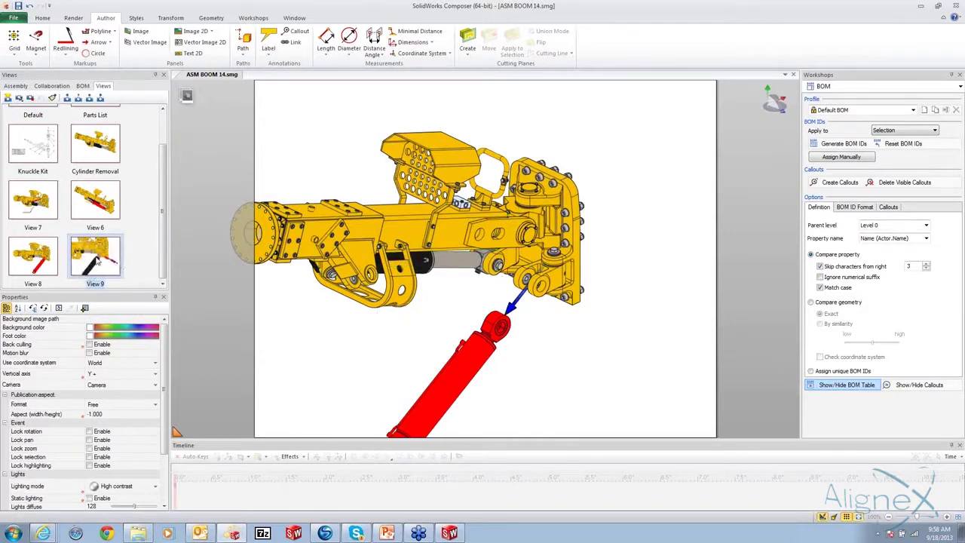
# Reposition the boom and detached cylinder on the page and update View 9 with the current scene
pyautogui.click(30, 98)
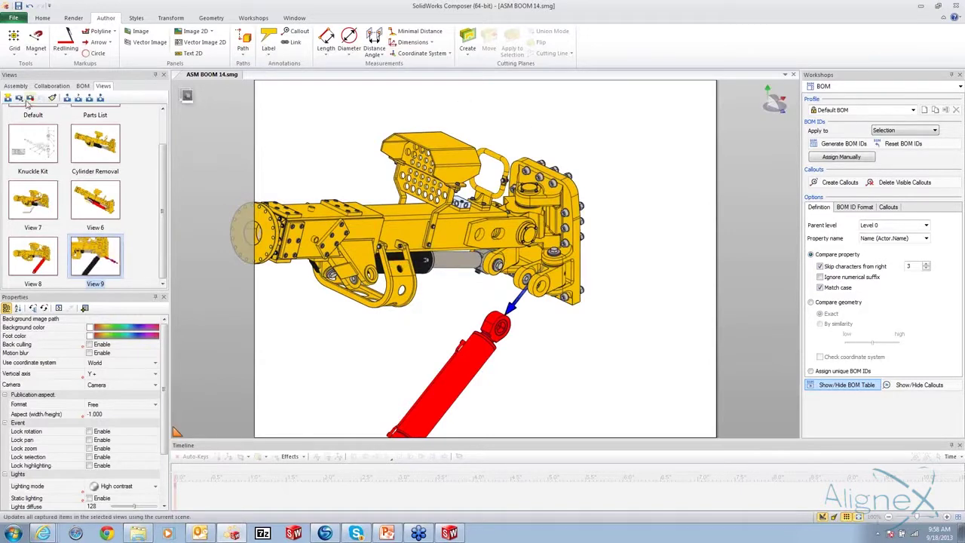
pyautogui.click(361, 116)
pyautogui.moveTo(324, 157); pyautogui.dragTo(381, 139)
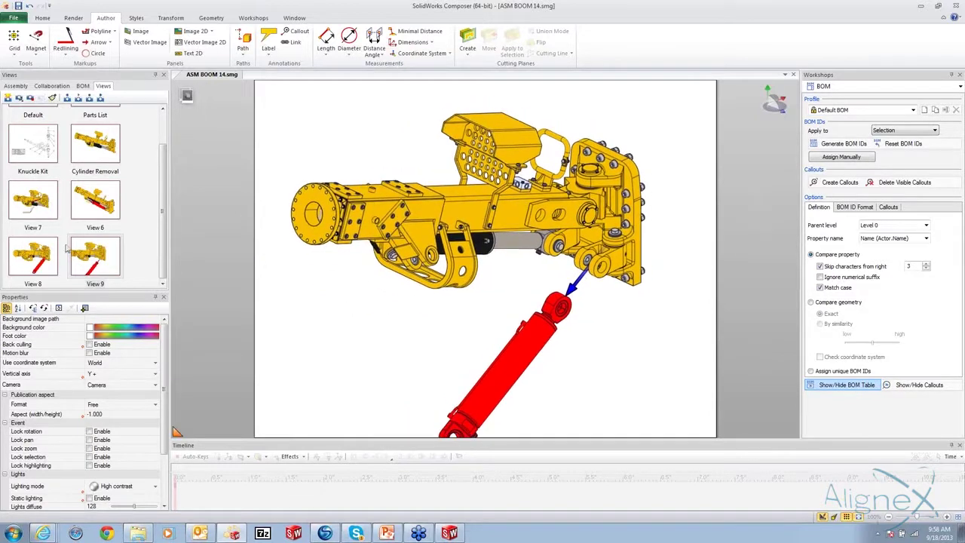
pyautogui.click(95, 256)
pyautogui.click(30, 99)
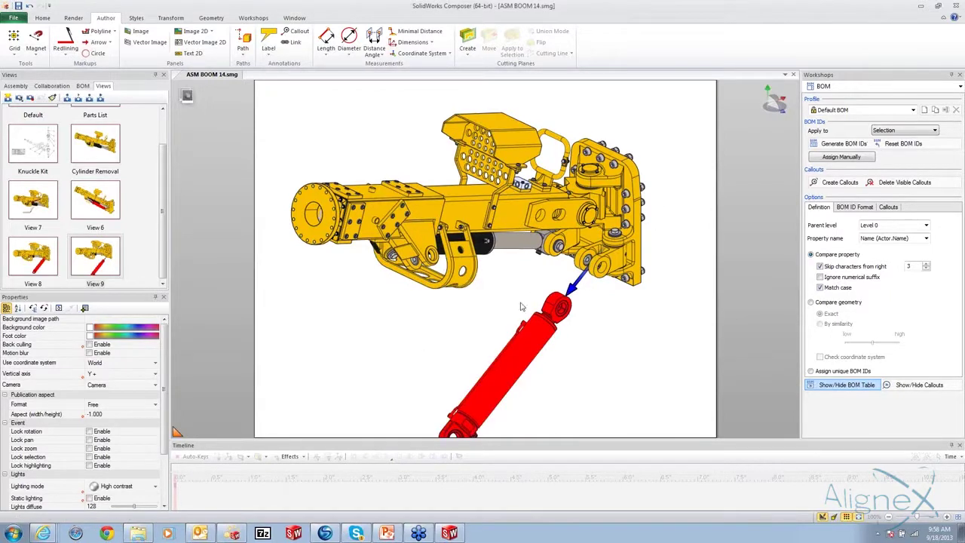
# Temporarily hide the boom's square tube and the plate beside it to examine the parts inside
pyautogui.click(544, 315)
pyautogui.click(502, 200)
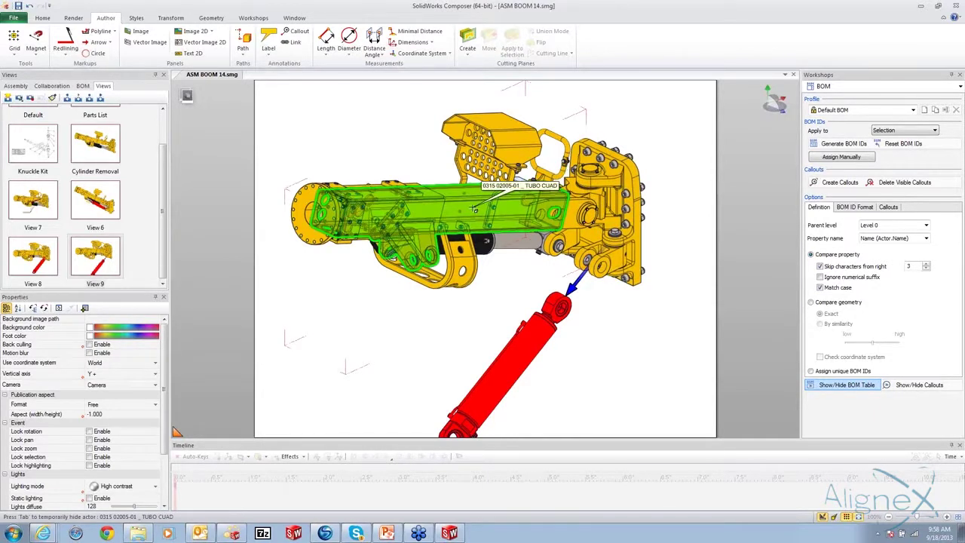
pyautogui.press('Escape')
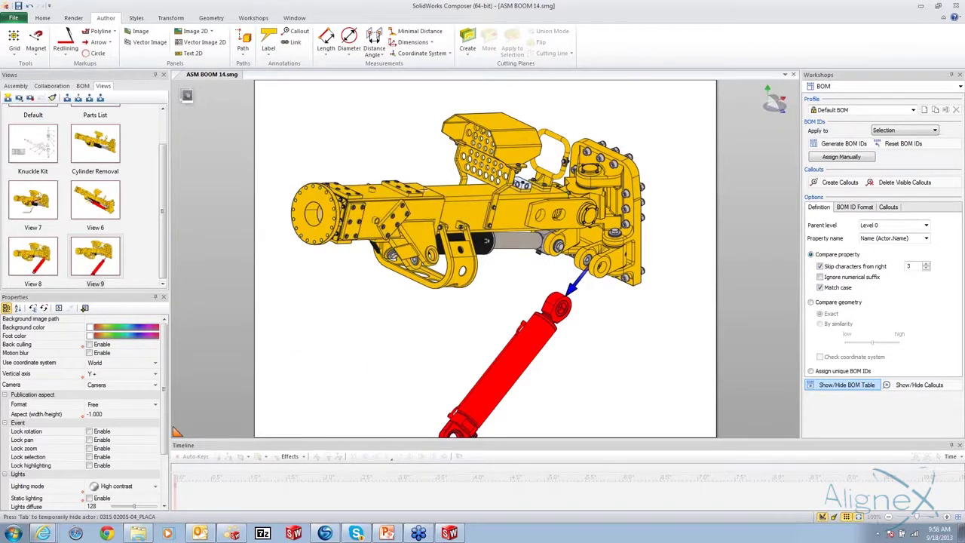
pyautogui.click(382, 204)
pyautogui.press('Tab')
pyautogui.press('Tab')
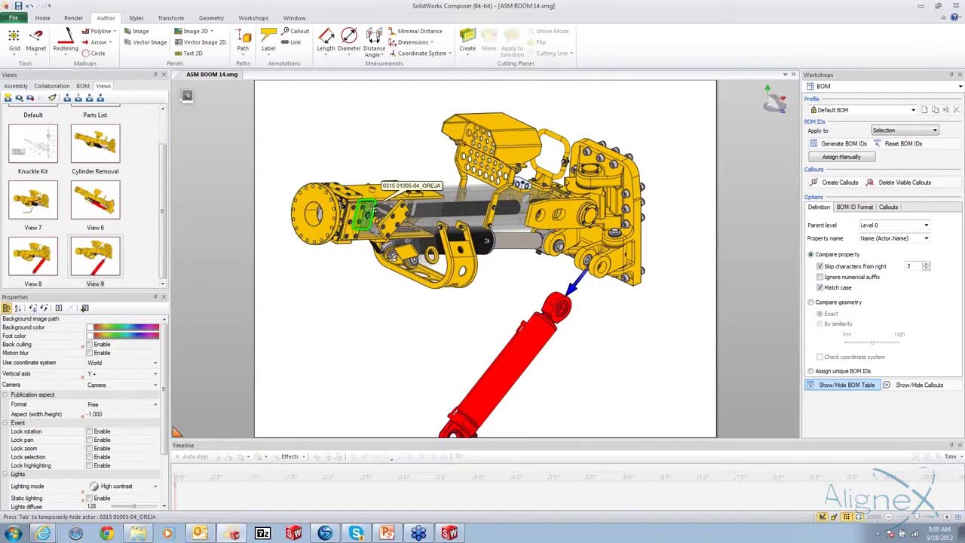
pyautogui.click(372, 154)
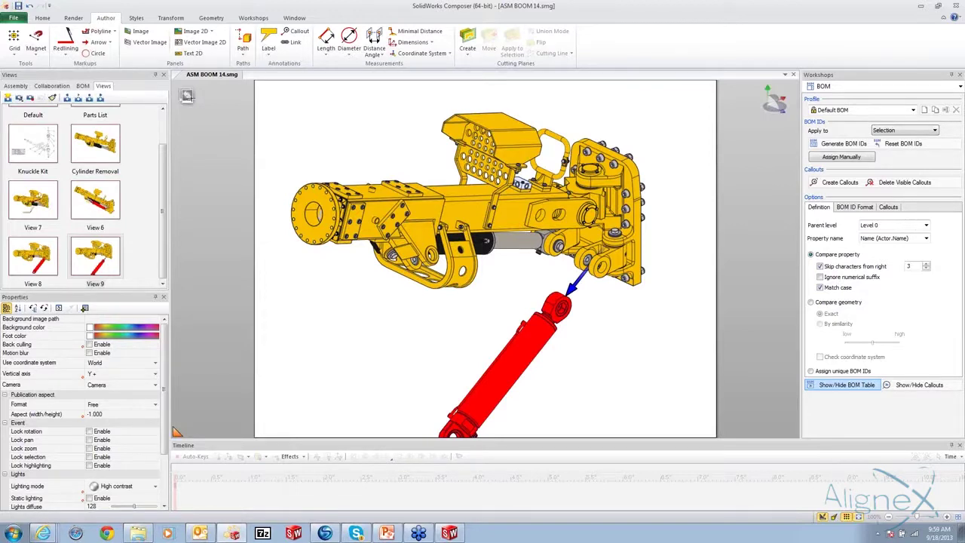
# Switch to animation mode and place Cylinder Removal, View 7, View 6, View 8 and View 9 at 0, 2, 4, 6 and 8 seconds
pyautogui.click(187, 98)
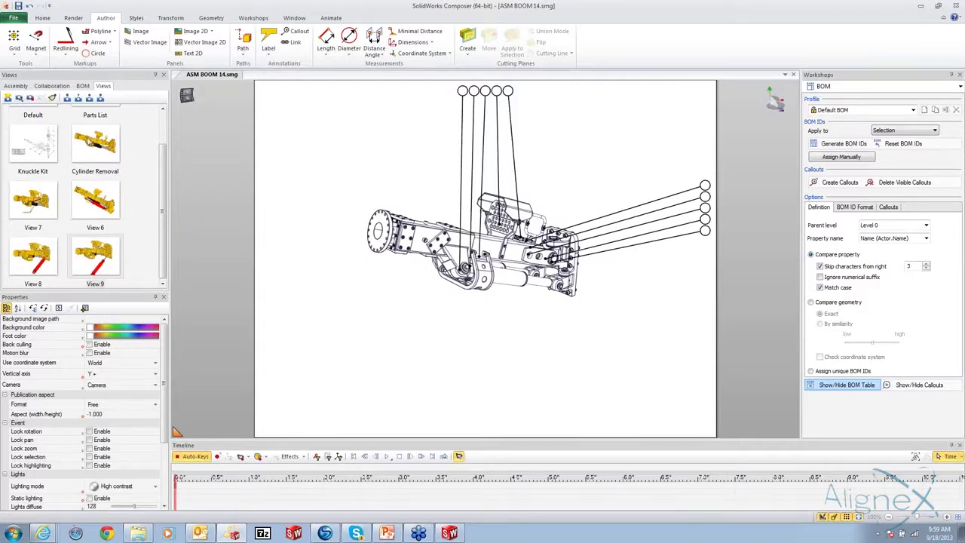
pyautogui.moveTo(87, 140); pyautogui.dragTo(177, 491)
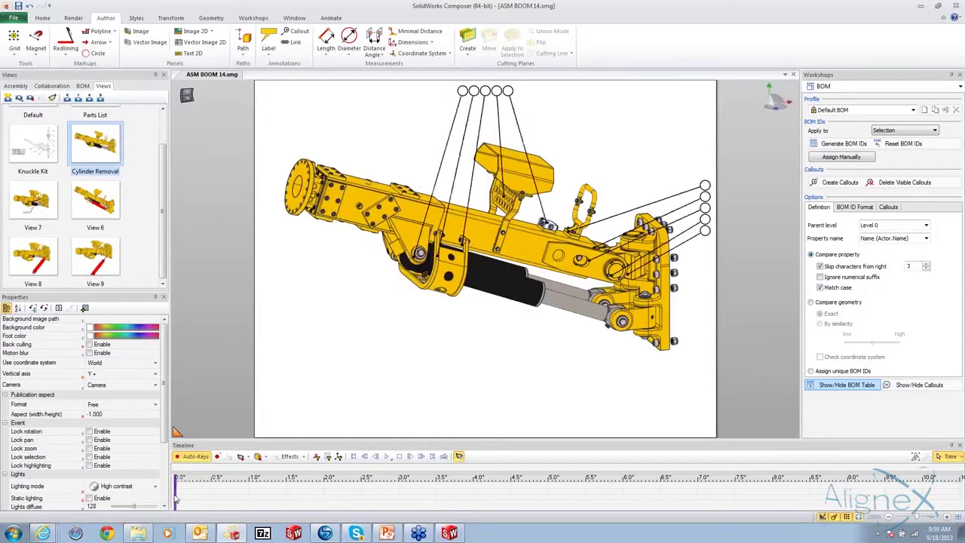
pyautogui.moveTo(32, 199); pyautogui.dragTo(324, 502)
pyautogui.moveTo(95, 200); pyautogui.dragTo(476, 498)
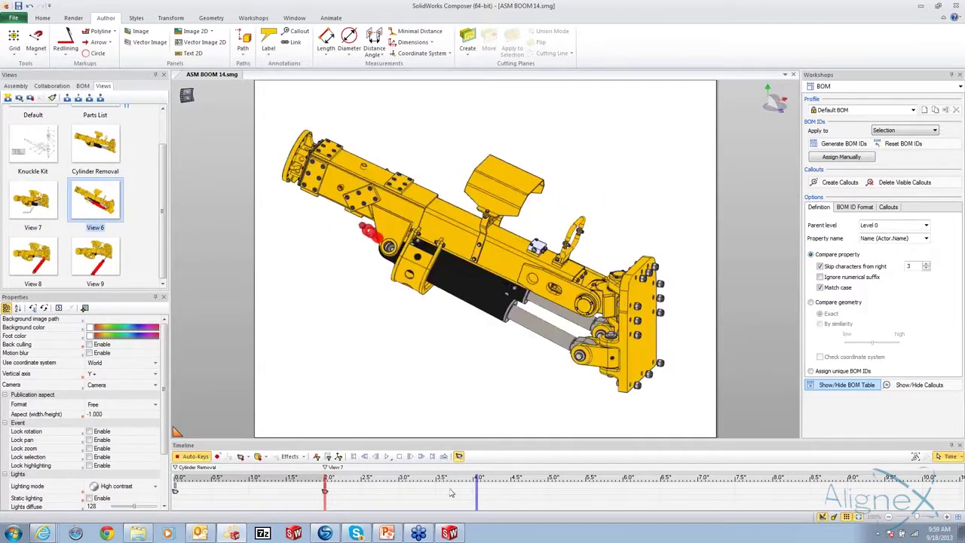
pyautogui.moveTo(32, 256); pyautogui.dragTo(627, 490)
pyautogui.moveTo(94, 256); pyautogui.dragTo(777, 490)
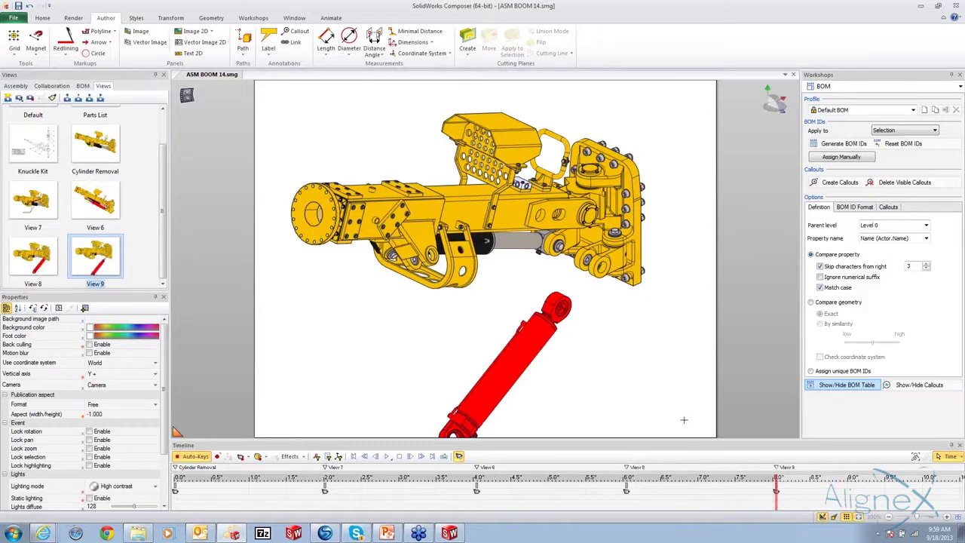
# Play the animation and set the current time to about 3.4 seconds
pyautogui.click(503, 407)
pyautogui.click(386, 456)
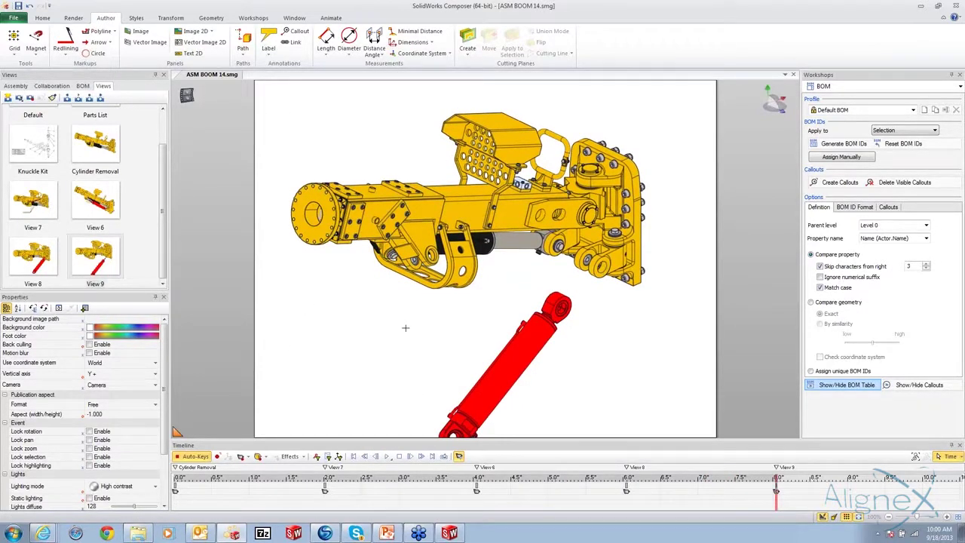
pyautogui.click(431, 495)
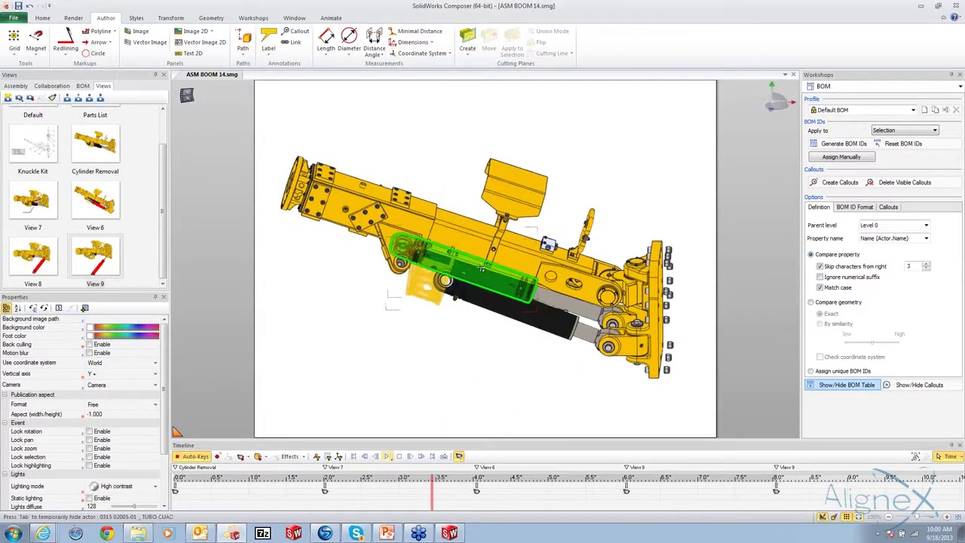
# Show only the CYLINDER GUARD's keys, delete those from View 7 through View 9 so it stays opaque, and replay the animation
pyautogui.click(424, 272)
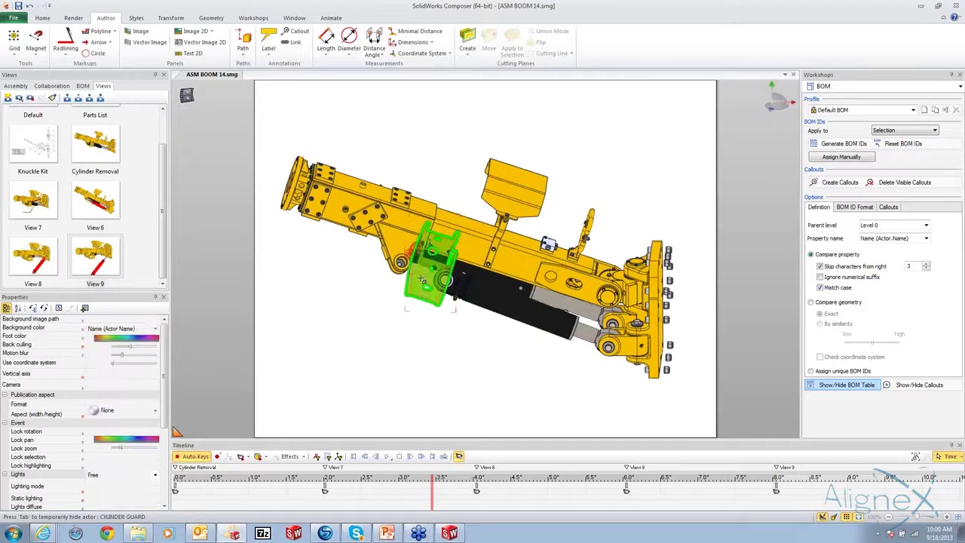
pyautogui.click(317, 456)
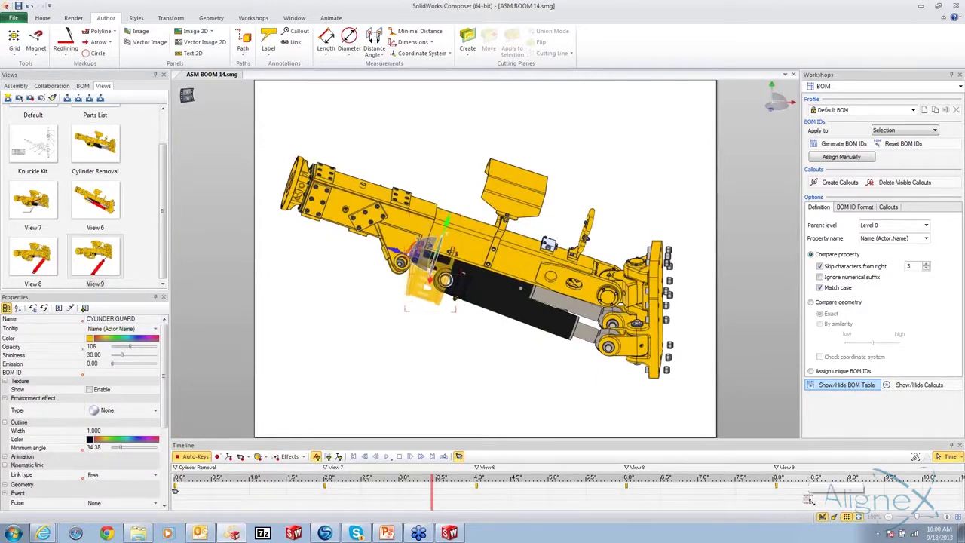
pyautogui.moveTo(807, 499); pyautogui.dragTo(201, 437)
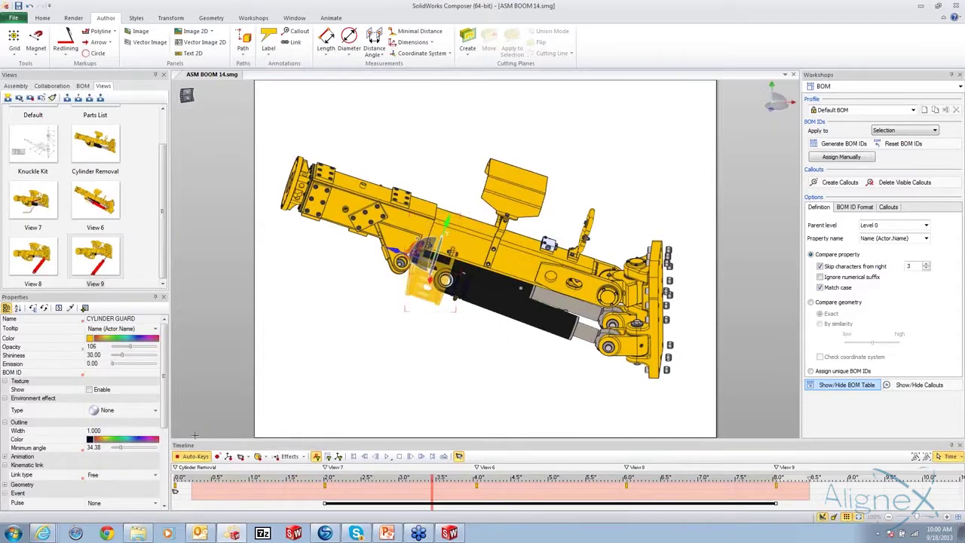
pyautogui.rightClick(297, 494)
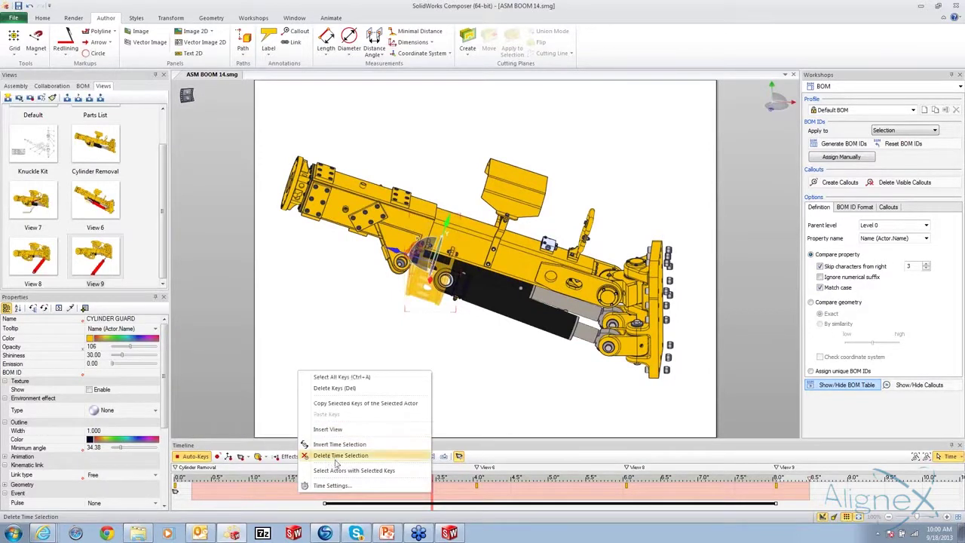
pyautogui.click(326, 388)
pyautogui.click(324, 389)
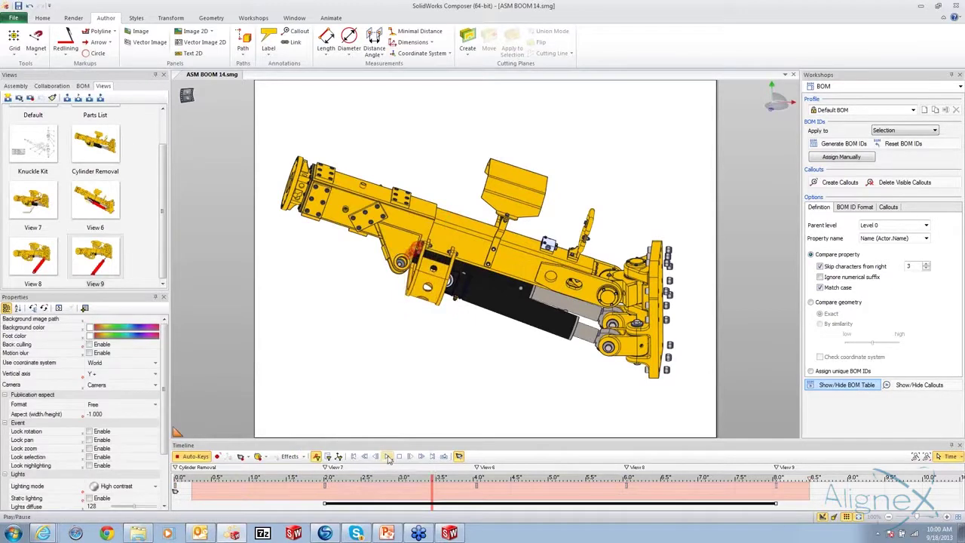
pyautogui.click(387, 456)
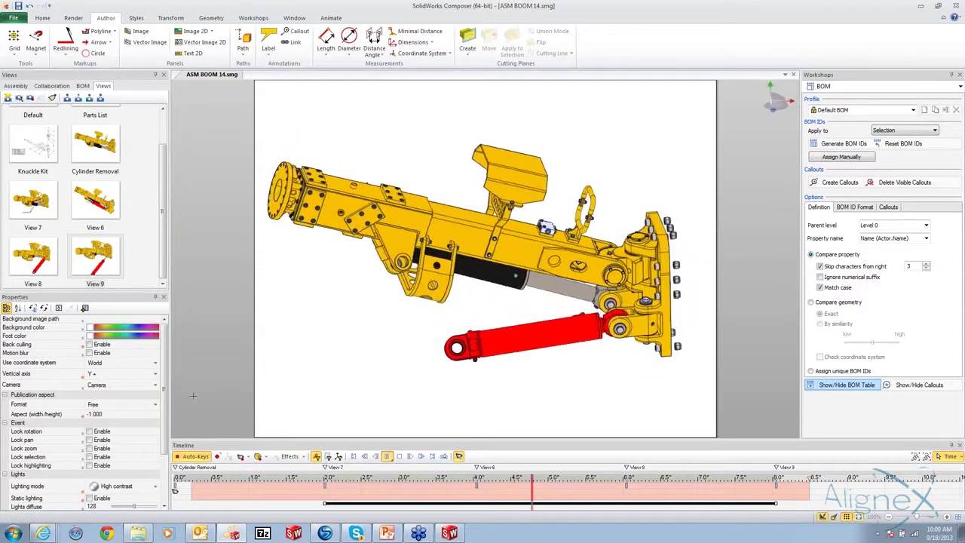
# Replay the cylinder removal animation from the start to its end and switch from animation mode back to view mode
pyautogui.click(386, 455)
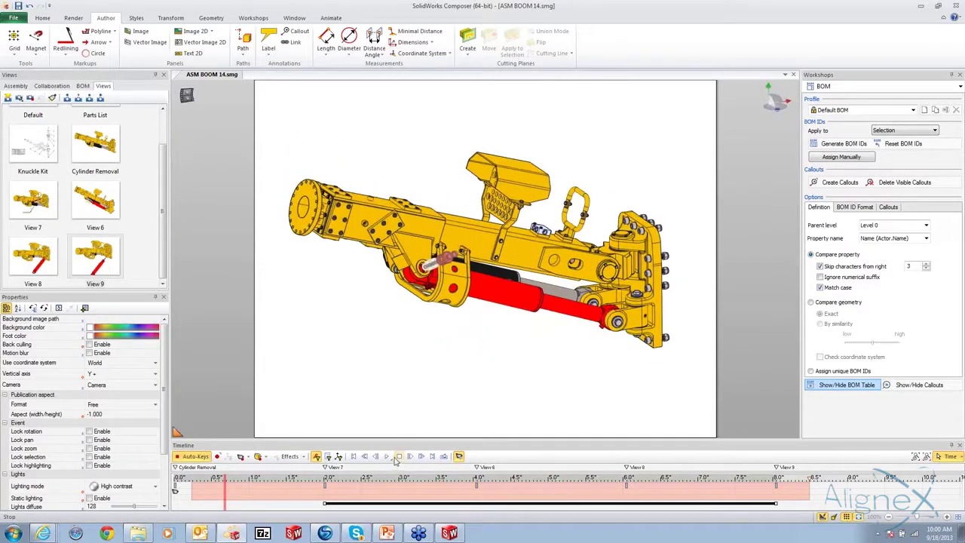
pyautogui.click(387, 456)
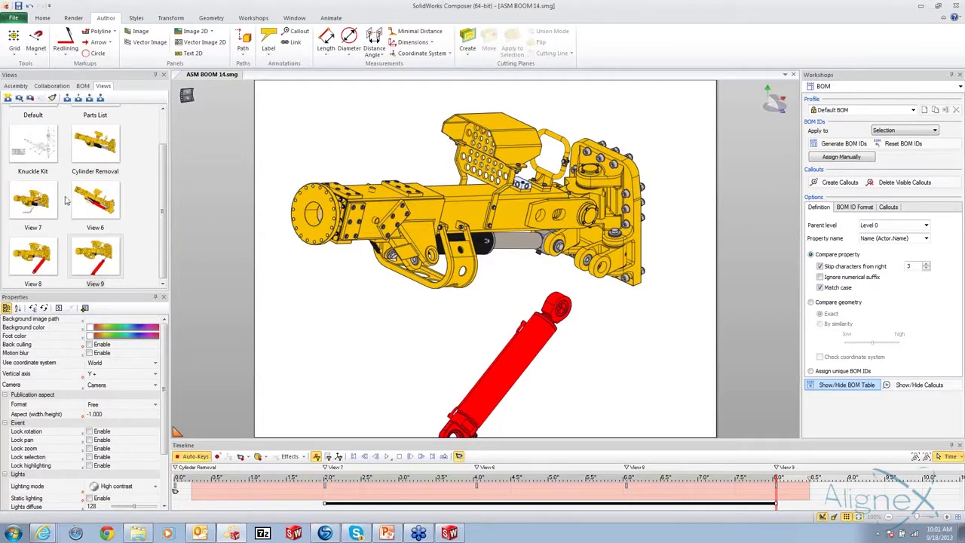
pyautogui.click(187, 96)
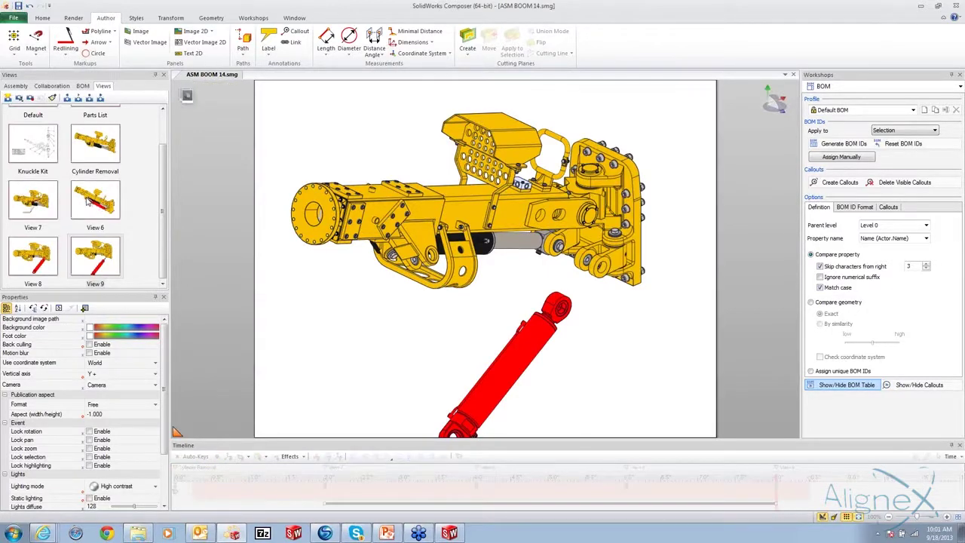
# Show View 6, unsubscribe the cylinder's removal arrow from the Holmatro Arrows style, and set its background color to red
pyautogui.click(93, 200)
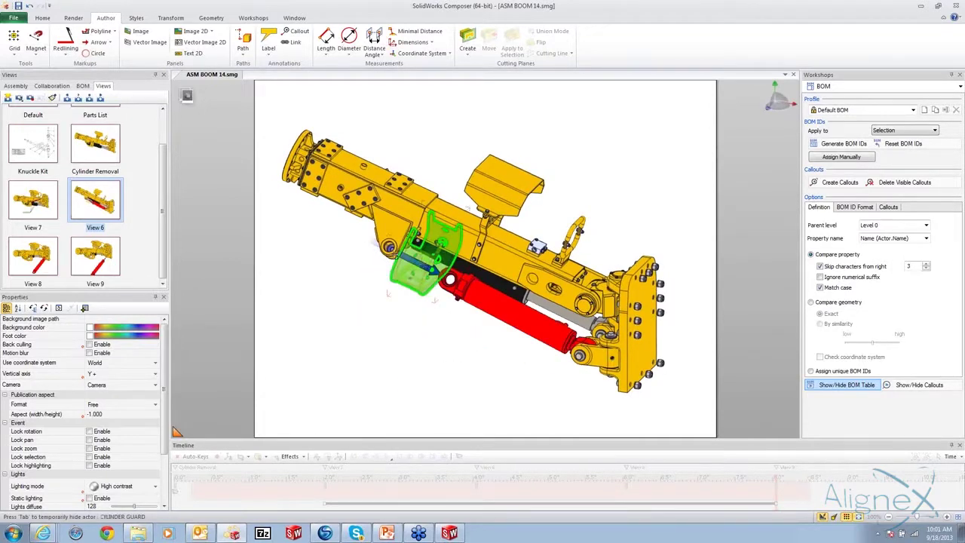
pyautogui.click(365, 236)
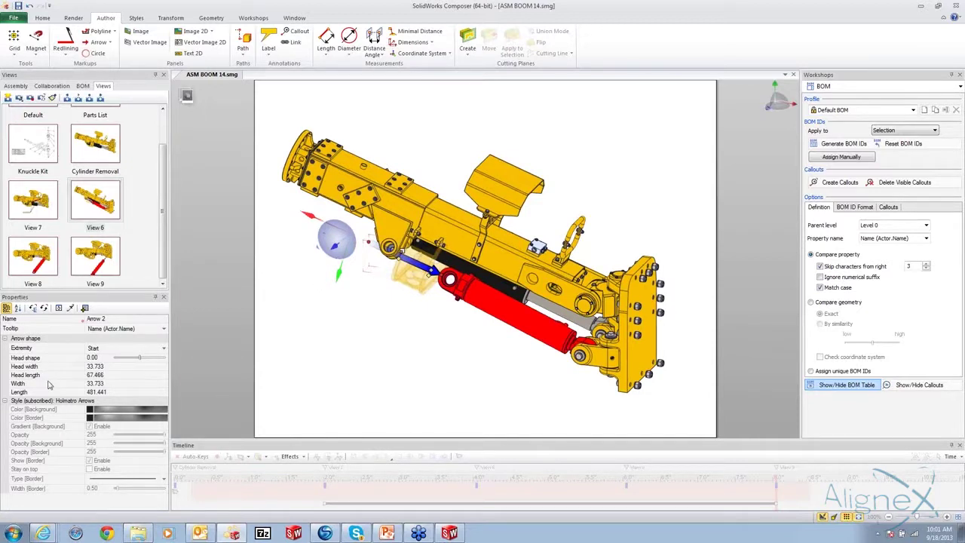
pyautogui.click(137, 21)
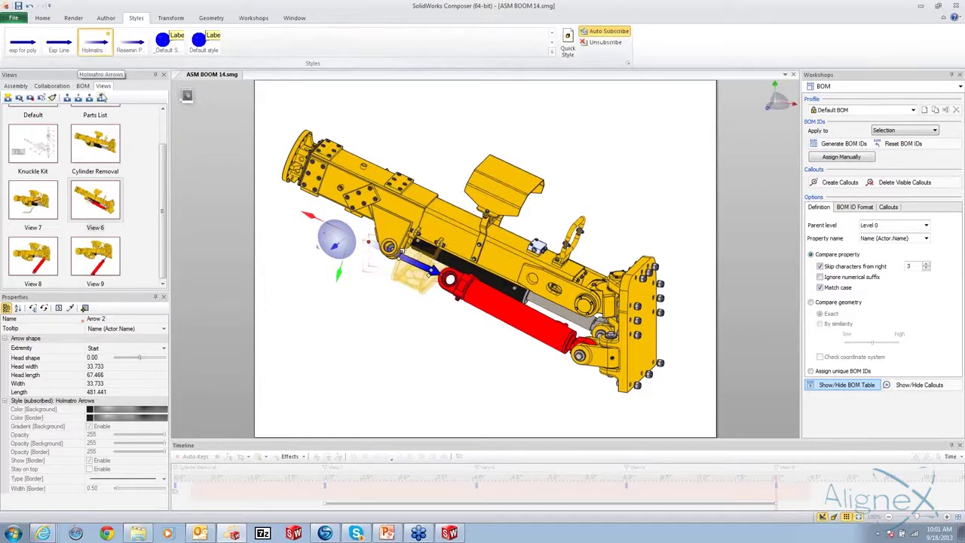
pyautogui.click(605, 43)
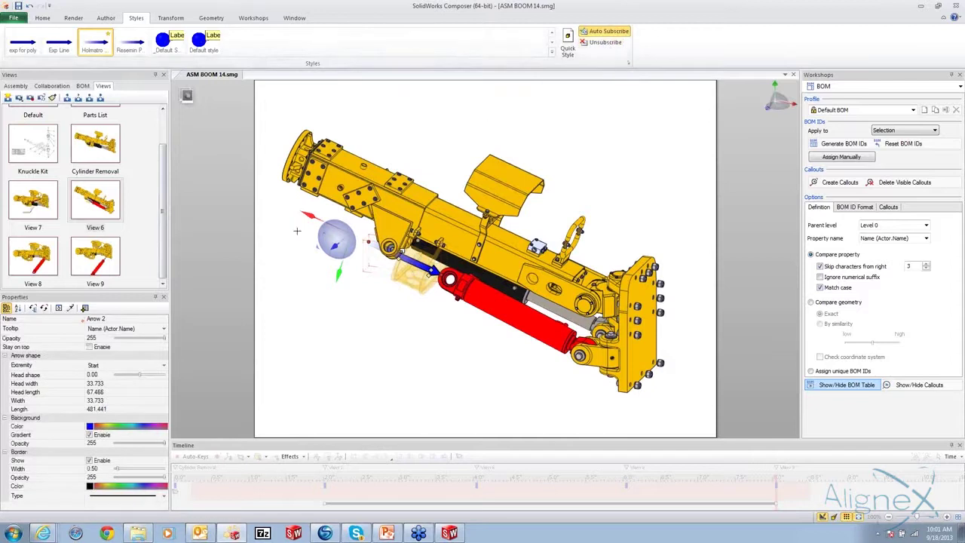
pyautogui.click(91, 429)
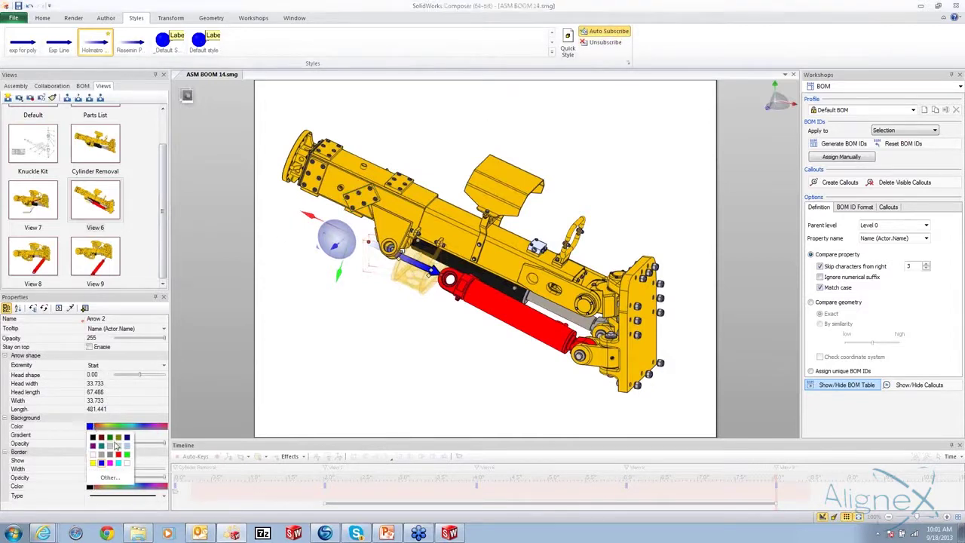
pyautogui.click(121, 458)
pyautogui.click(406, 372)
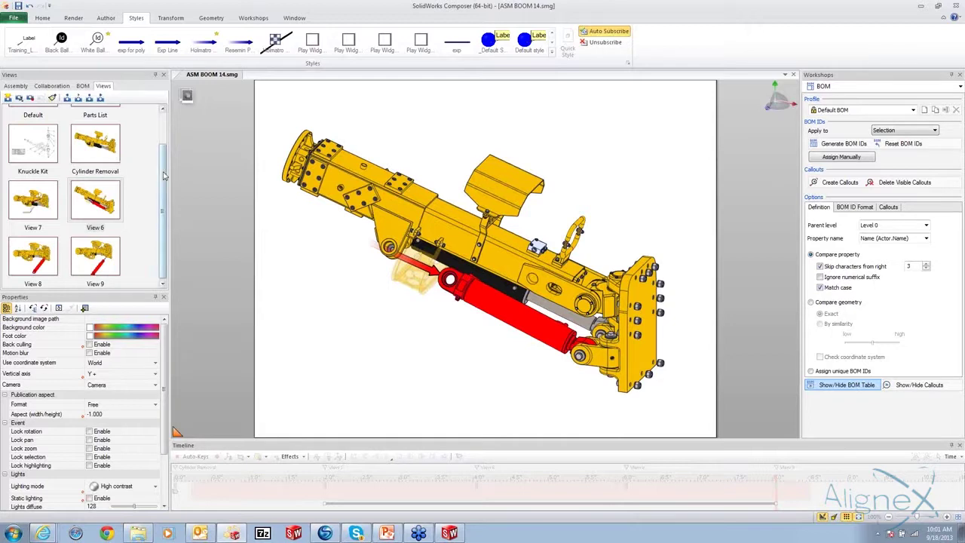
# Switch to PowerPoint and present the Step-by-step Procedures slides 11 and 12, ending the slide show on slide 12
pyautogui.click(163, 109)
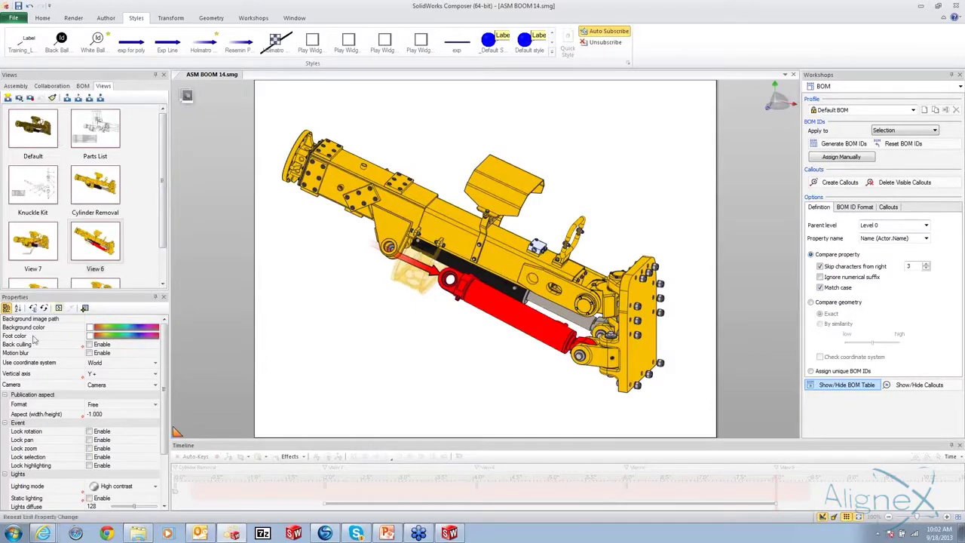
pyautogui.click(389, 533)
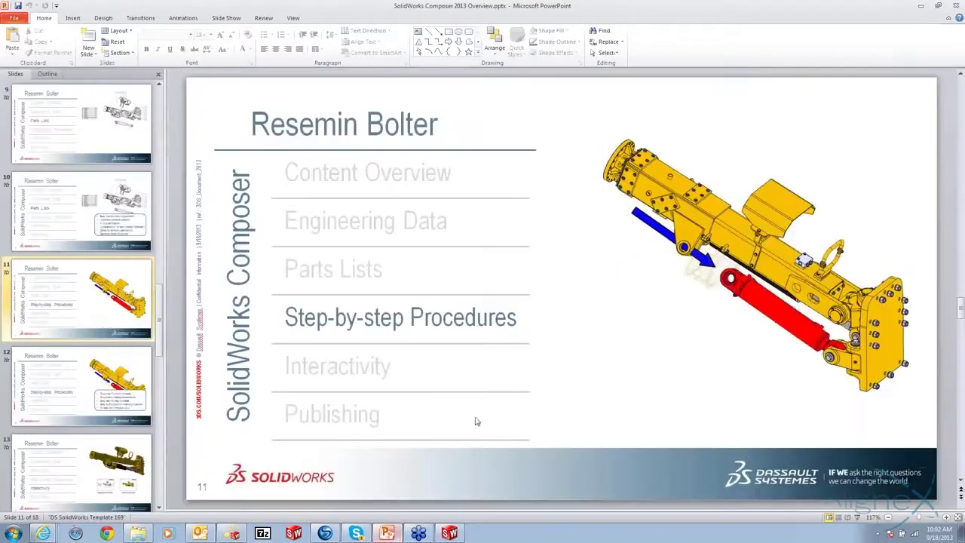
pyautogui.click(641, 363)
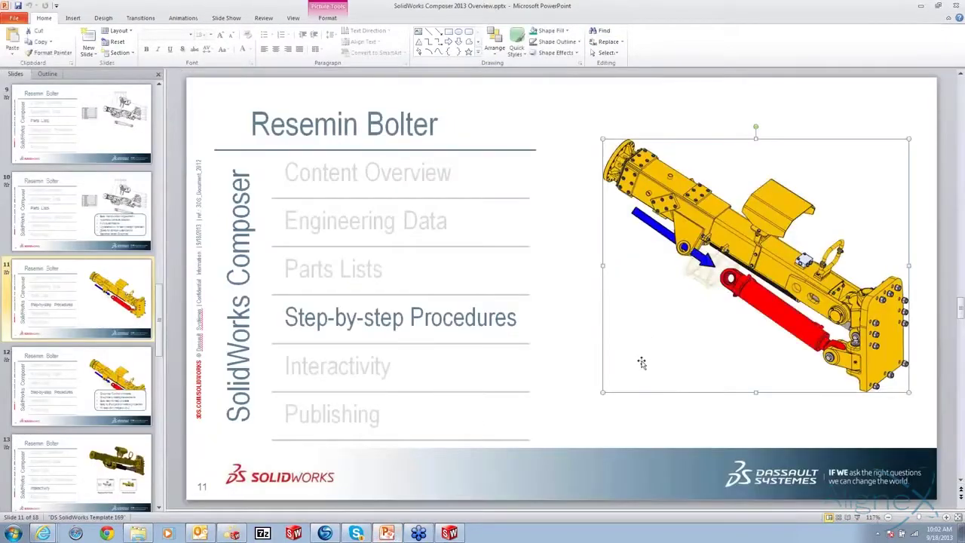
pyautogui.click(622, 424)
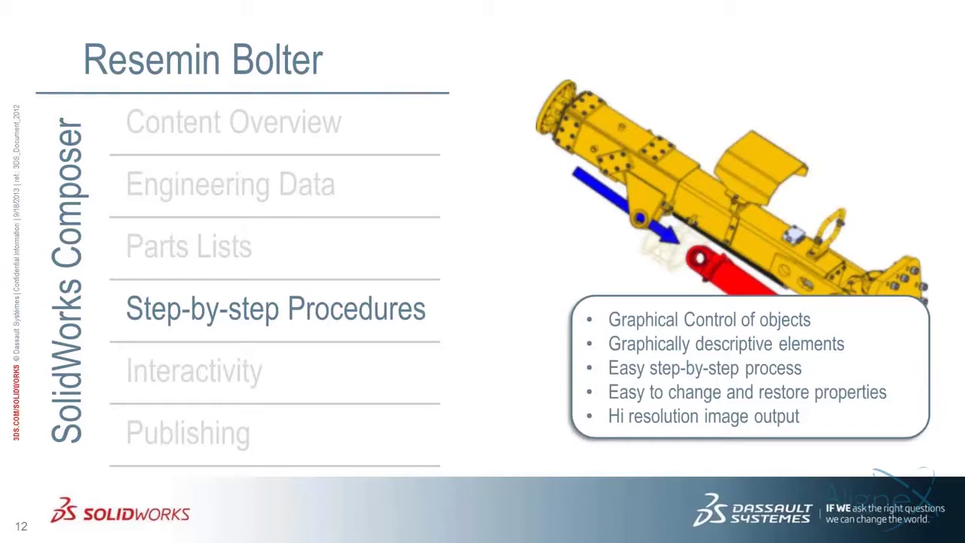
pyautogui.press('Escape')
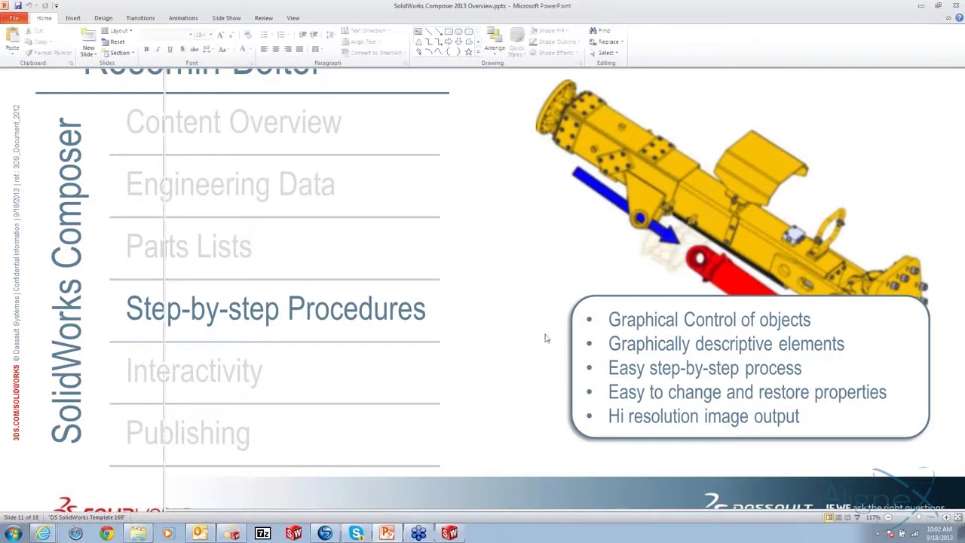
# Switch back to SolidWorks Composer and show View 7 without saving the changes made to View 6
pyautogui.click(234, 534)
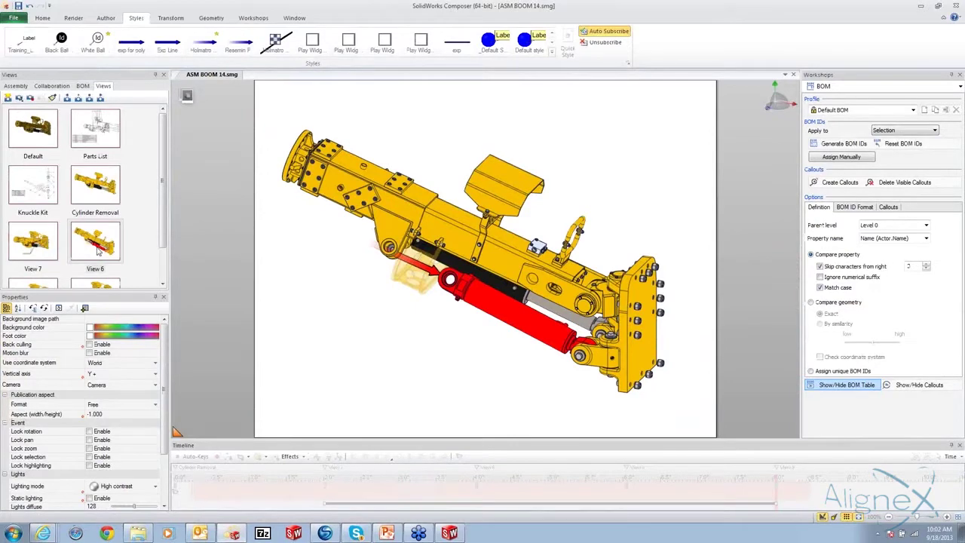
pyautogui.click(50, 254)
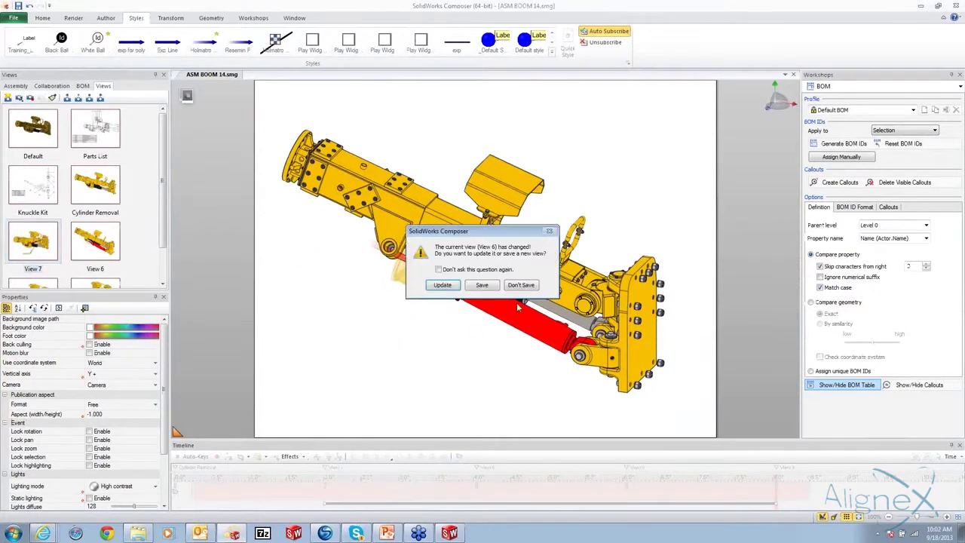
pyautogui.click(521, 285)
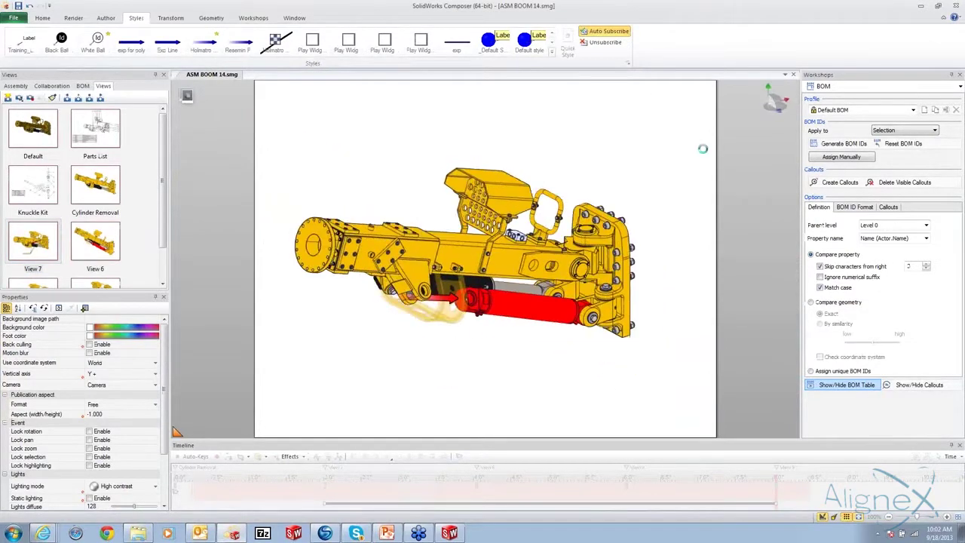
# Preview View 7 as a high-resolution image using the Default Profile, and close the preview
pyautogui.click(253, 17)
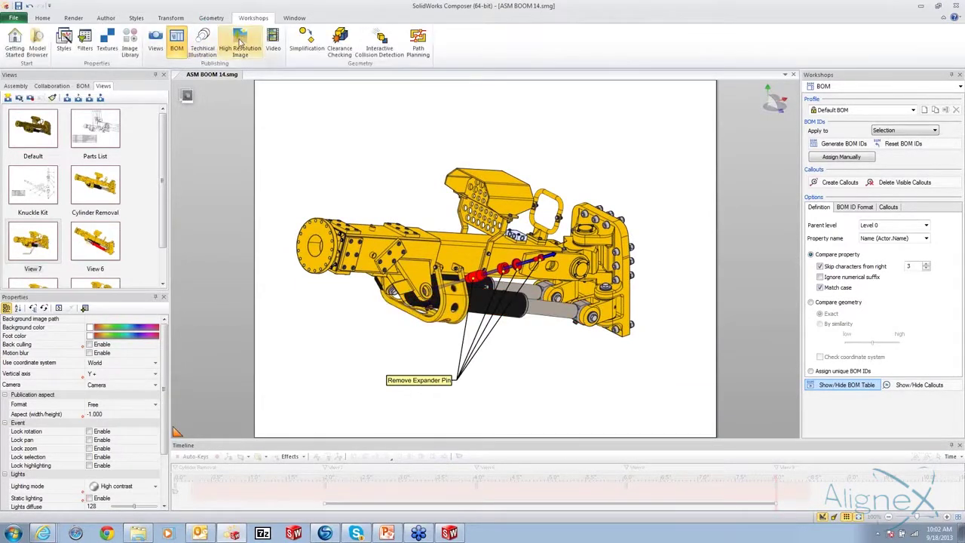
pyautogui.click(239, 43)
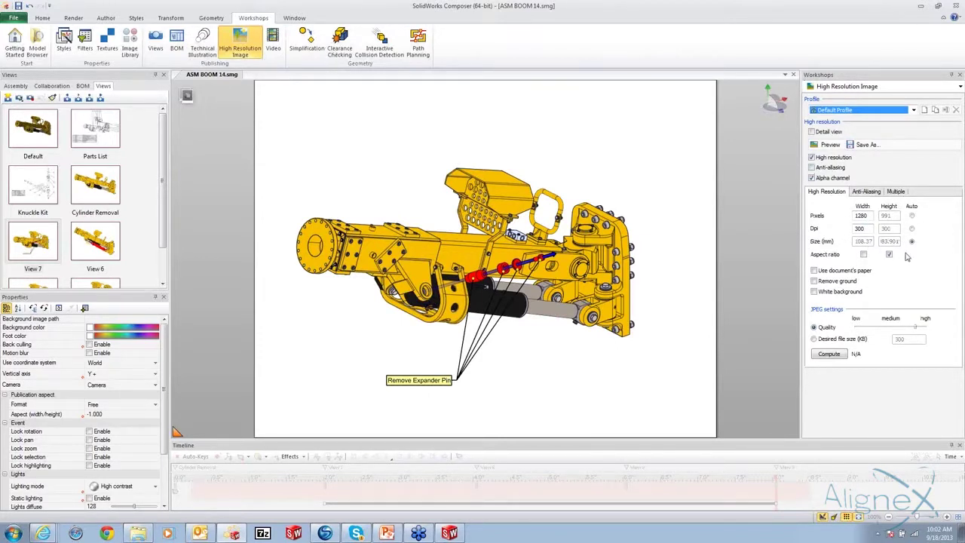
pyautogui.click(913, 110)
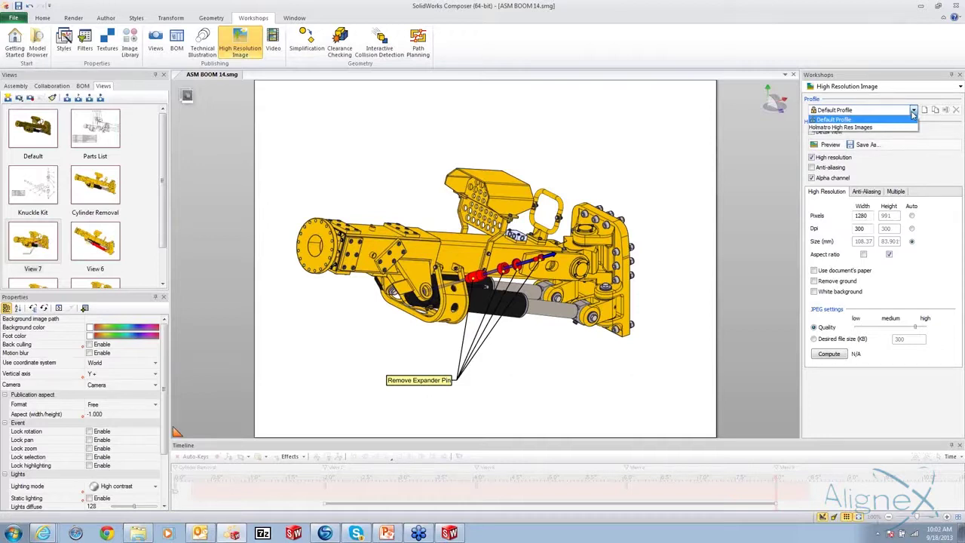
pyautogui.click(859, 160)
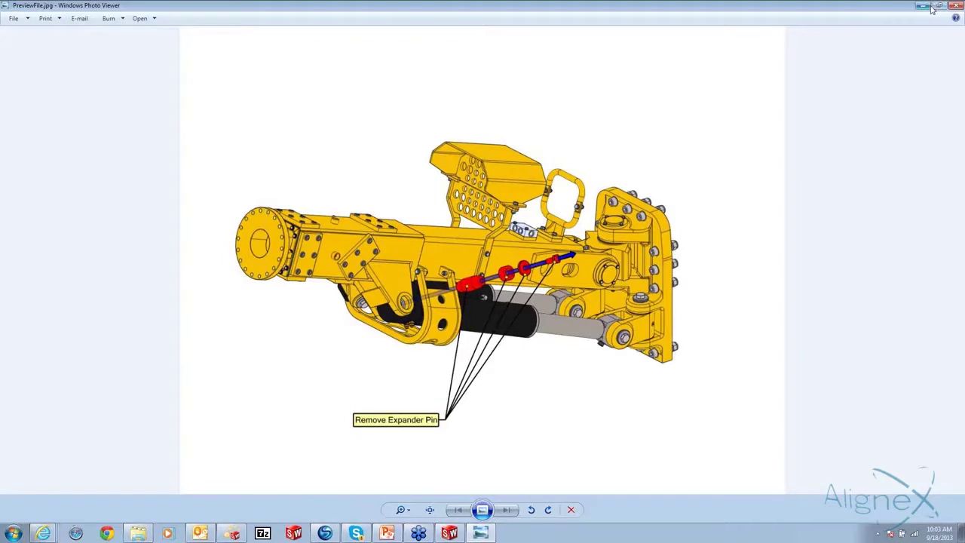
pyautogui.click(955, 5)
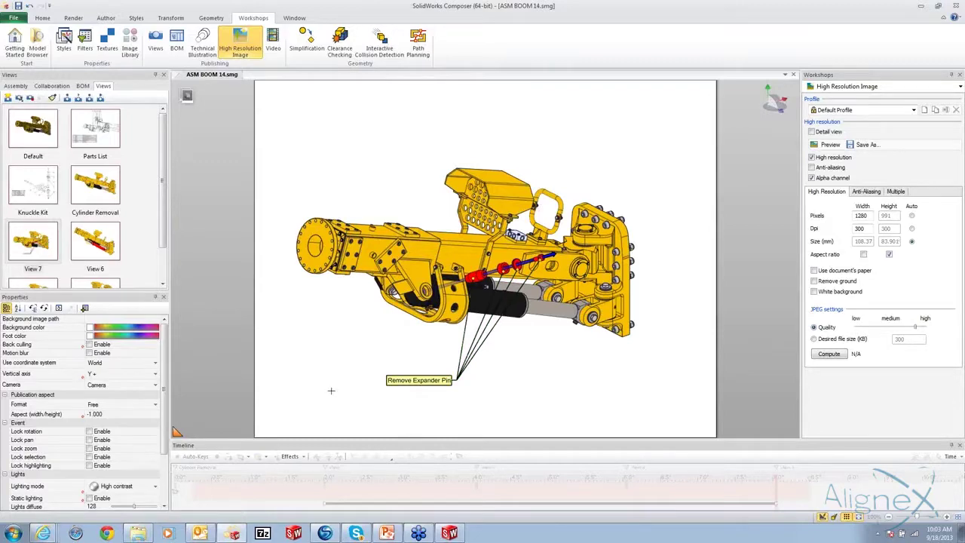
# Switch to PowerPoint, present slide 12, advance to the Interactivity slide 13, and end the slide show
pyautogui.click(388, 534)
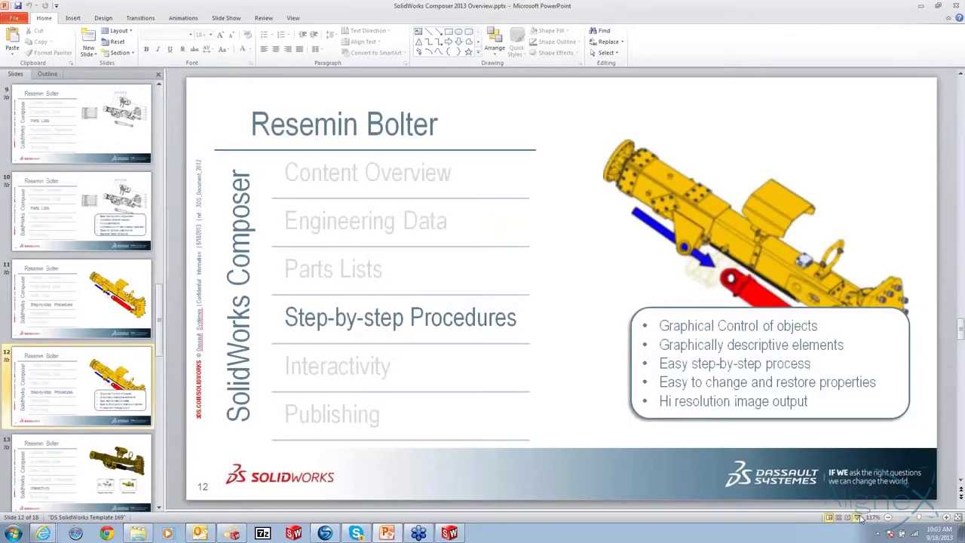
pyautogui.click(857, 517)
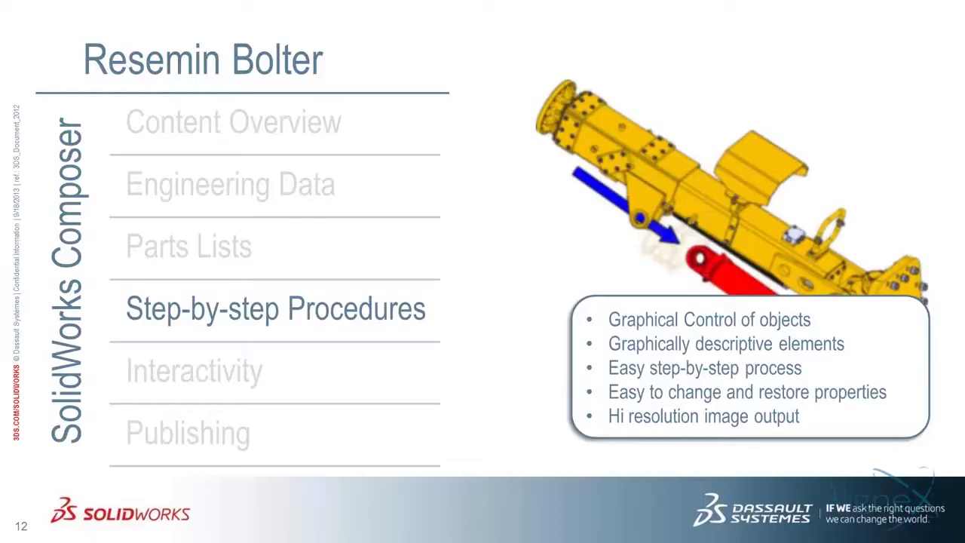
pyautogui.click(531, 374)
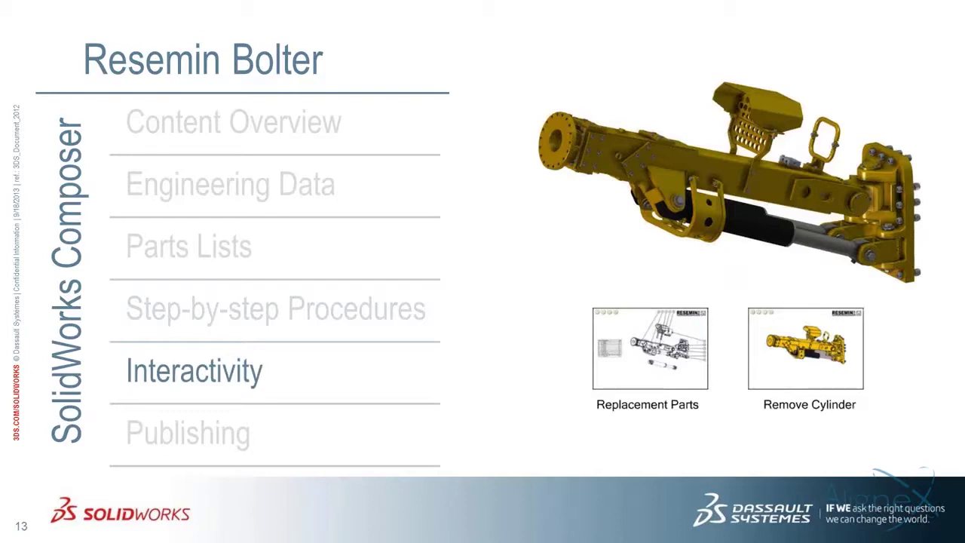
pyautogui.press('Escape')
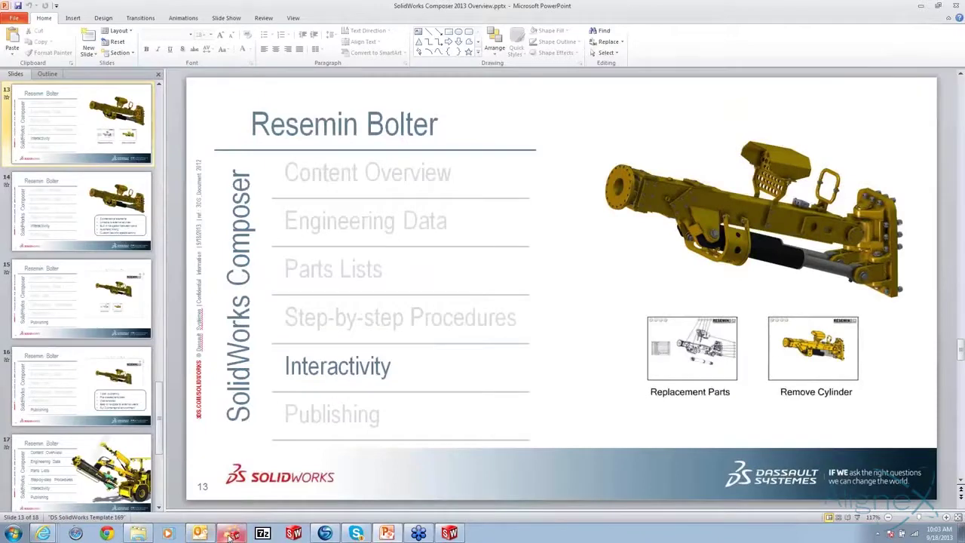
# Switch back to SolidWorks Composer, show the Default view, and open the Image Library workshop
pyautogui.click(230, 534)
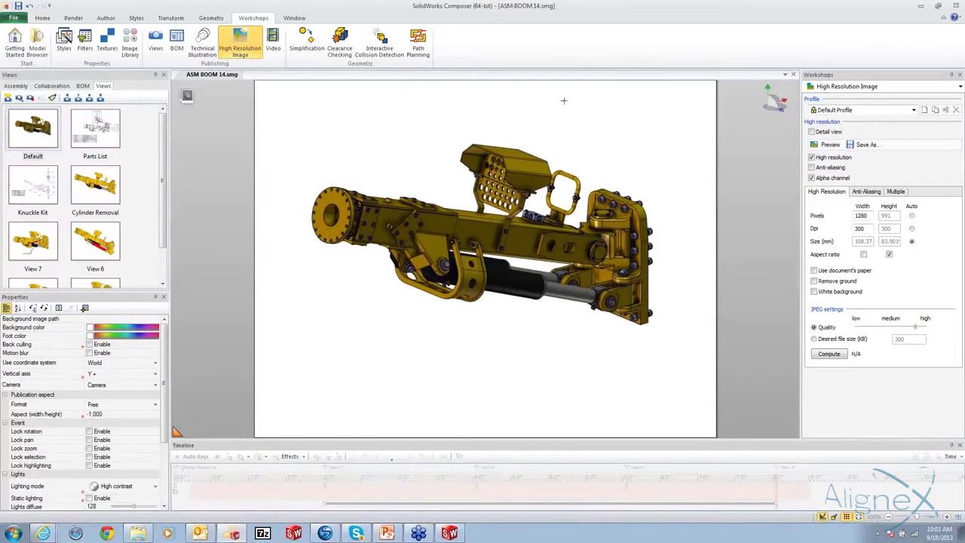
pyautogui.scroll(4, 958, 36)
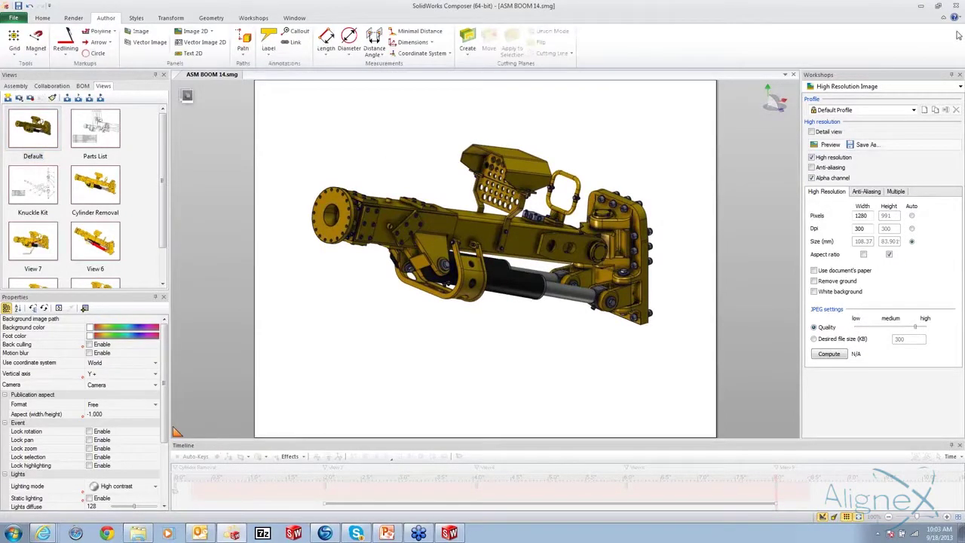
pyautogui.click(258, 18)
pyautogui.click(131, 42)
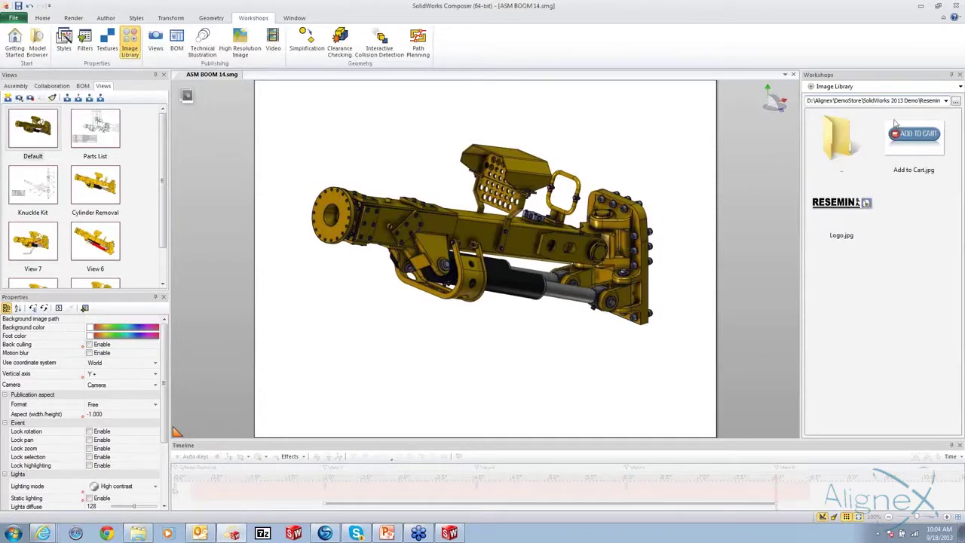
# Examine the icons in Composer's built-in Images folder, and return to the Reference Material Image Library folder
pyautogui.click(945, 101)
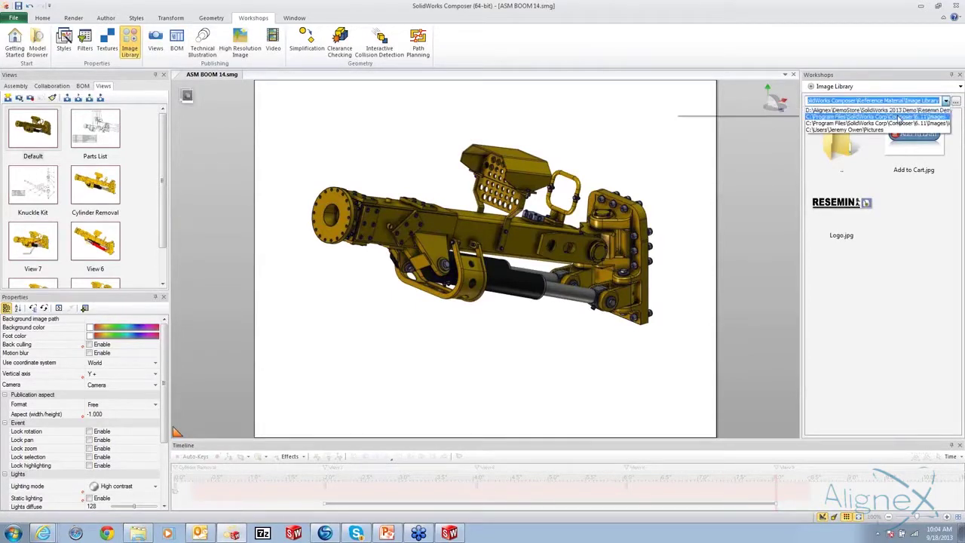
pyautogui.click(899, 123)
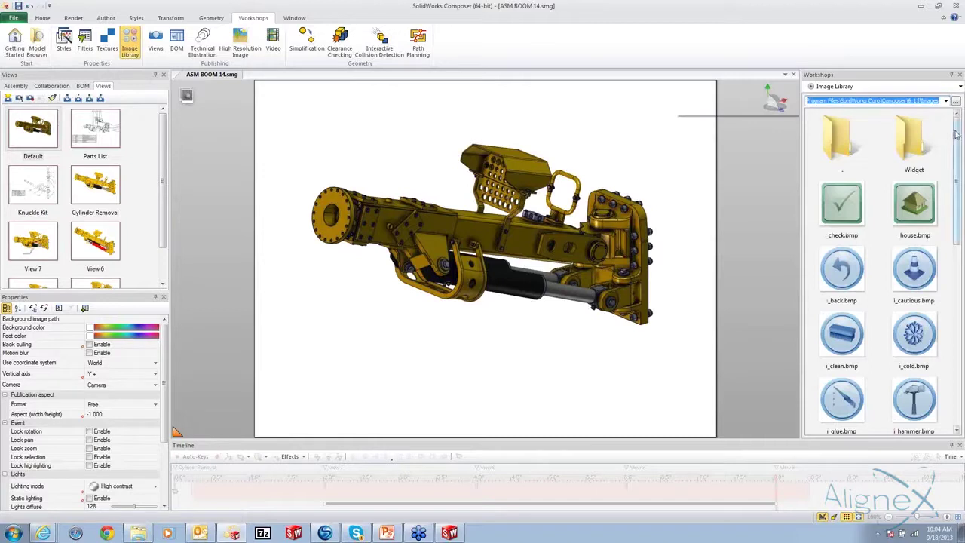
pyautogui.moveTo(957, 136)
pyautogui.mouseDown()
pyautogui.moveTo(959, 280)
pyautogui.moveTo(960, 127)
pyautogui.mouseUp()
pyautogui.click(945, 101)
pyautogui.click(908, 121)
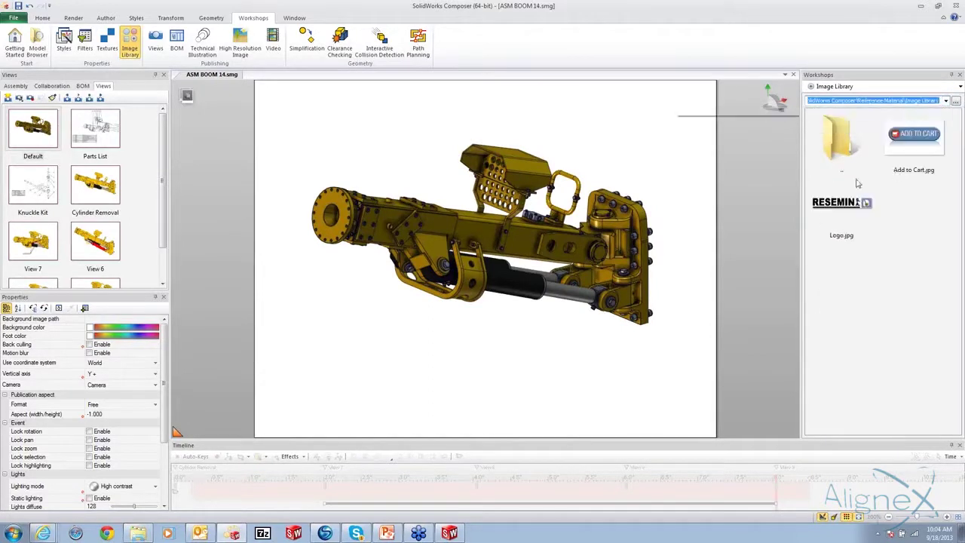
# Place the Logo.jpg image from the library in the upper-right corner of the Default view's page
pyautogui.click(842, 202)
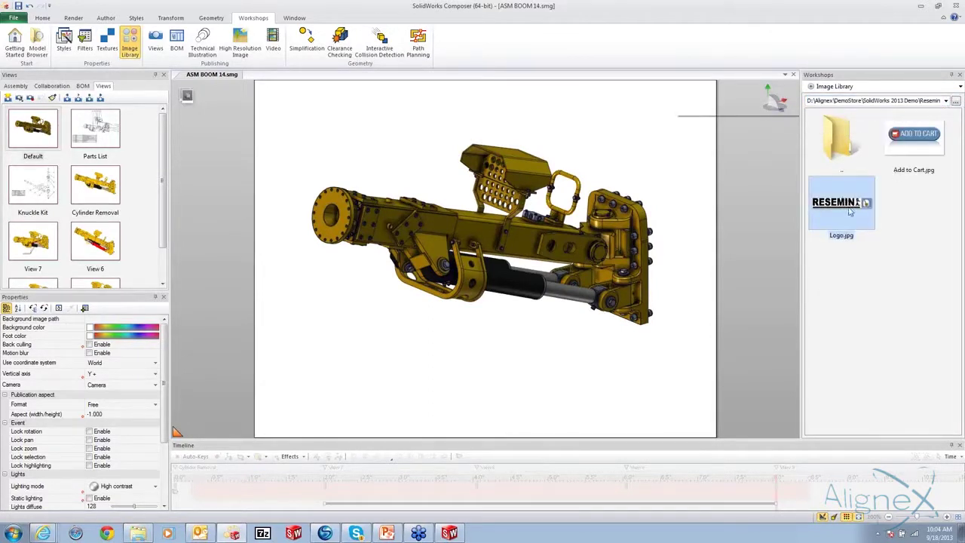
pyautogui.moveTo(844, 203); pyautogui.dragTo(653, 129)
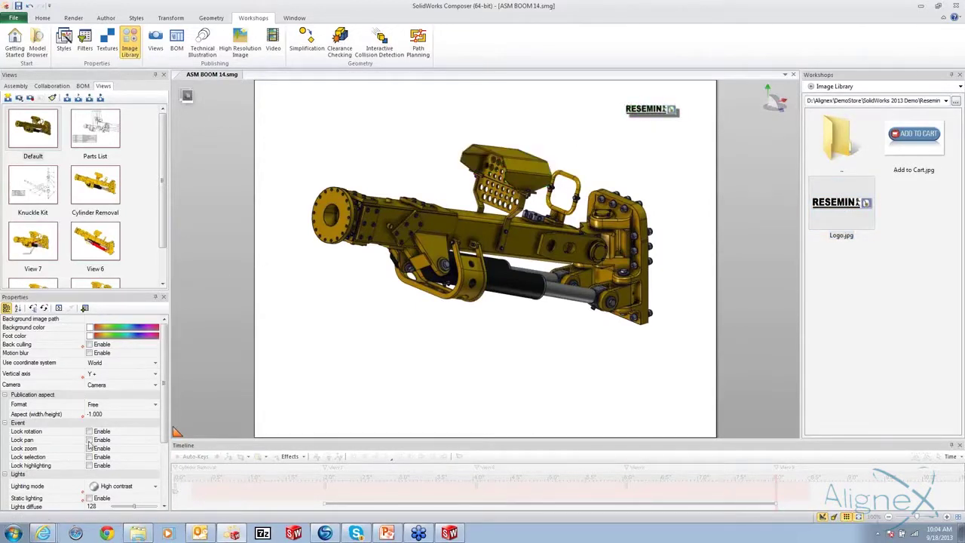
pyautogui.scroll(-4, 90, 400)
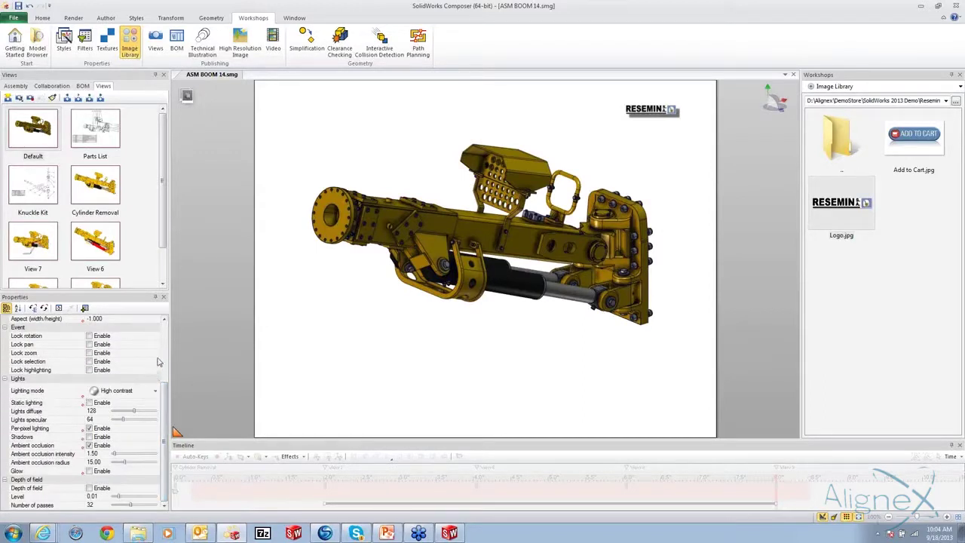
# Enlarge the Resemin logo to a width of about 80 and place it in the page's upper-right corner
pyautogui.scroll(4, 162, 362)
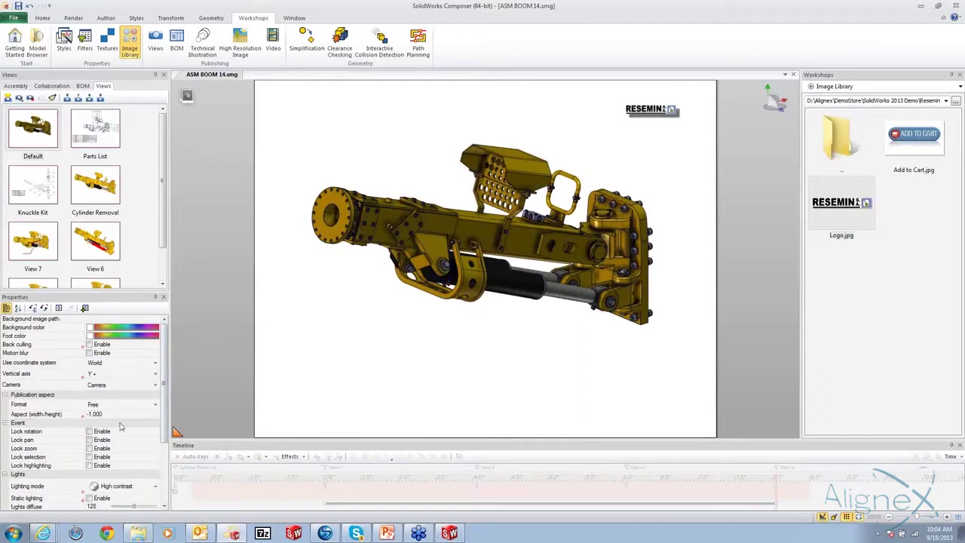
pyautogui.moveTo(165, 359); pyautogui.dragTo(167, 443)
pyautogui.scroll(4, 167, 441)
pyautogui.click(627, 105)
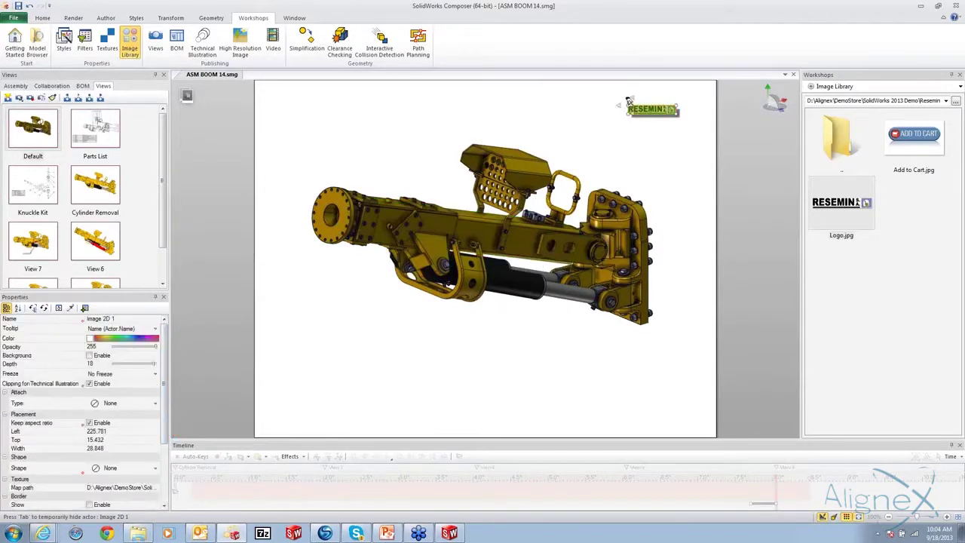
pyautogui.moveTo(600, 108); pyautogui.dragTo(529, 104)
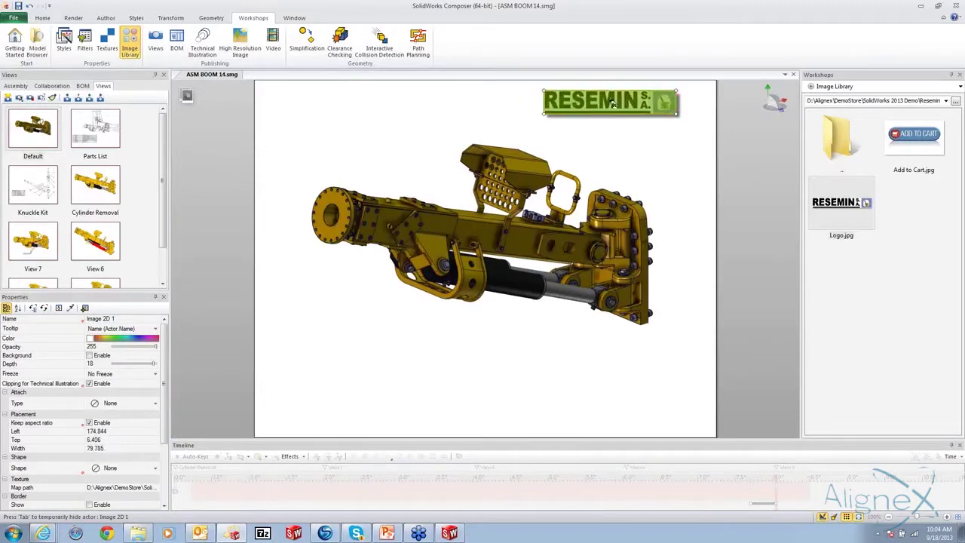
pyautogui.moveTo(626, 104); pyautogui.dragTo(646, 106)
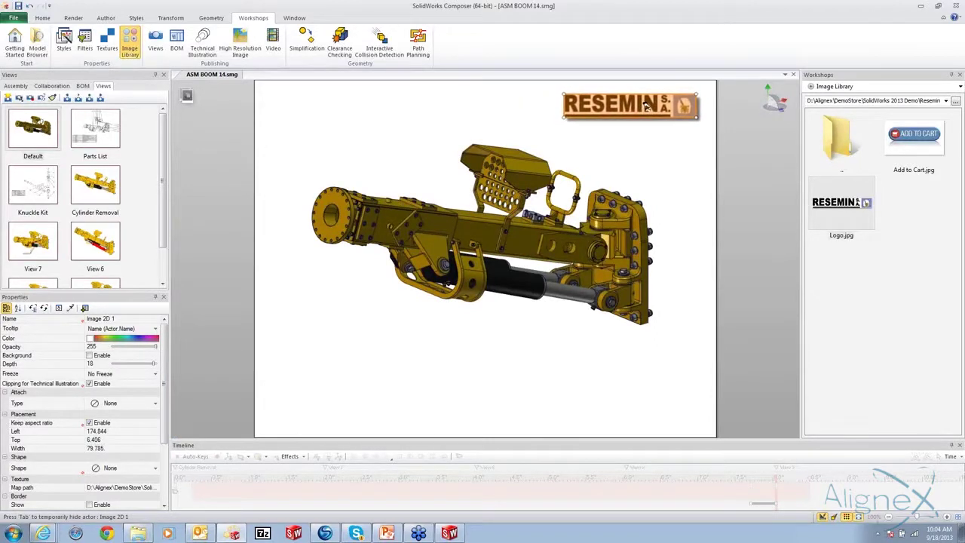
pyautogui.click(552, 401)
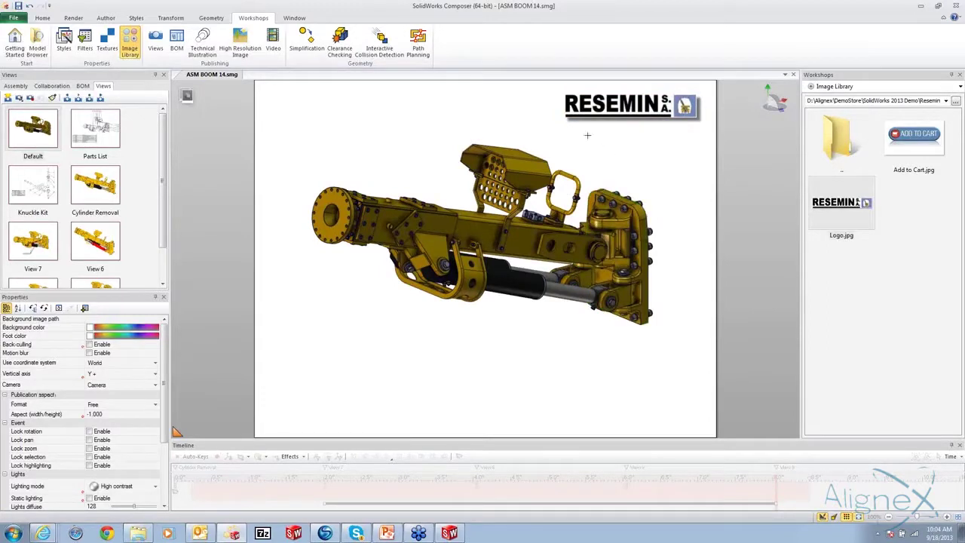
pyautogui.click(635, 106)
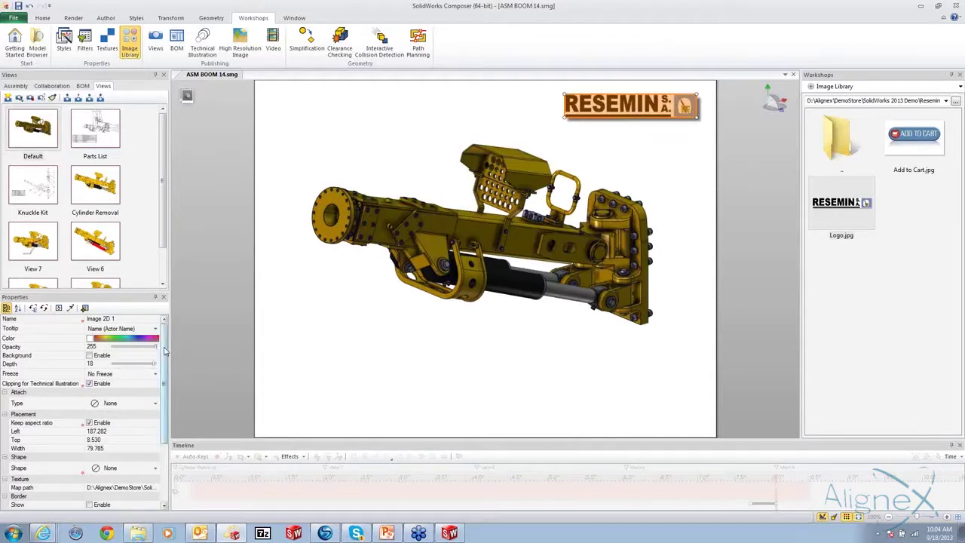
pyautogui.moveTo(165, 351); pyautogui.dragTo(165, 430)
pyautogui.click(162, 441)
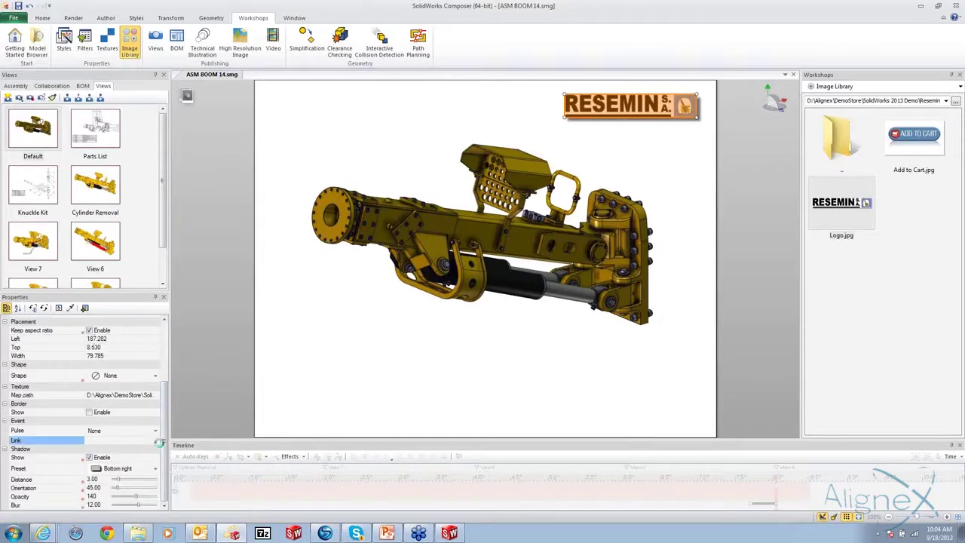
pyautogui.click(162, 443)
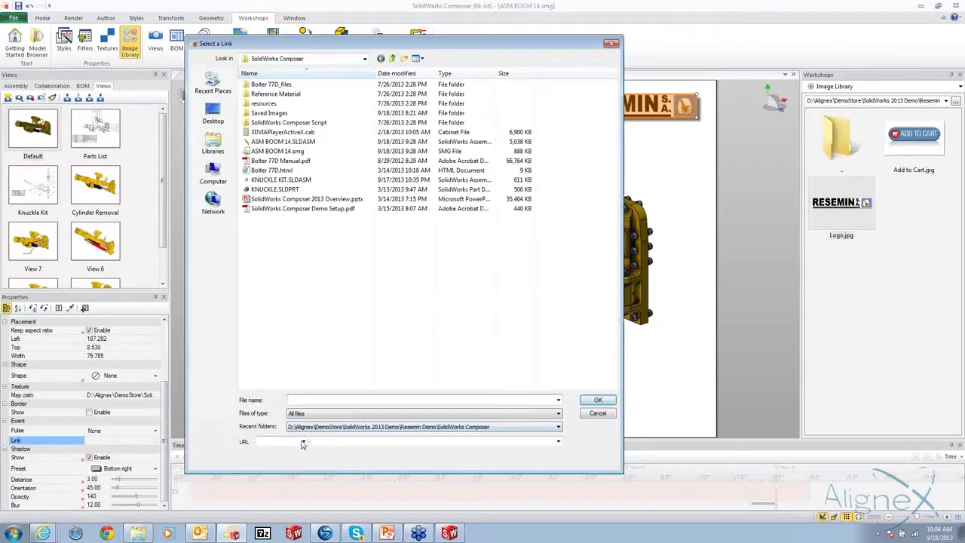
pyautogui.click(302, 442)
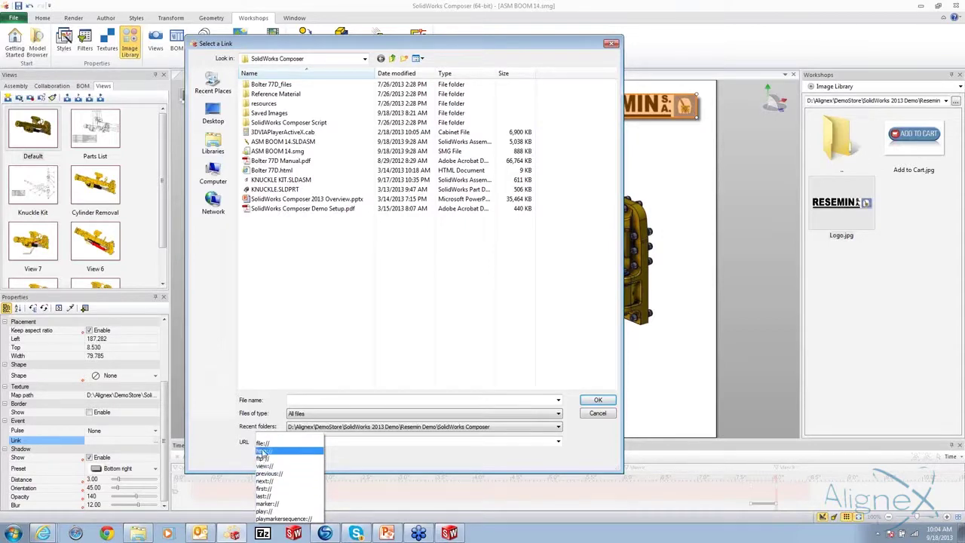
pyautogui.click(288, 451)
pyautogui.click(328, 441)
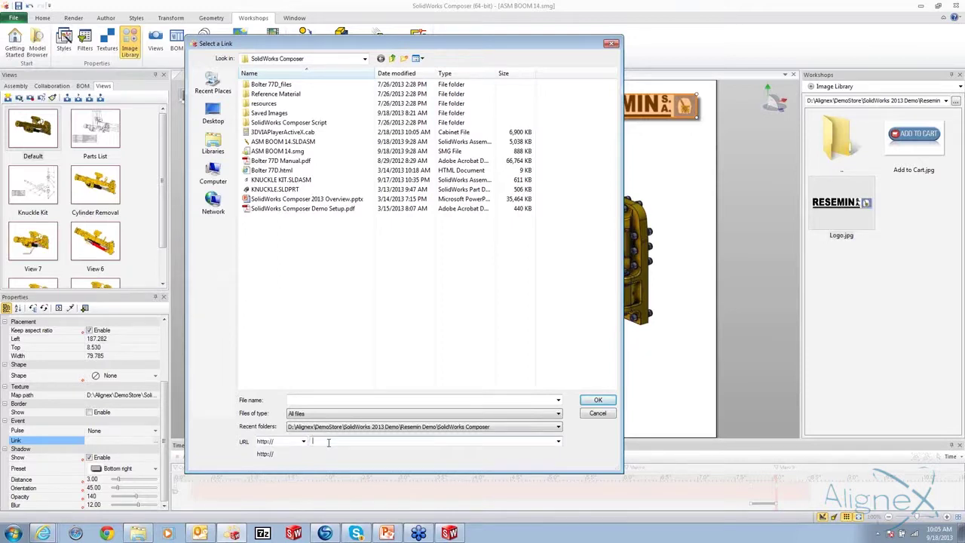
pyautogui.write('www.resemin.com')
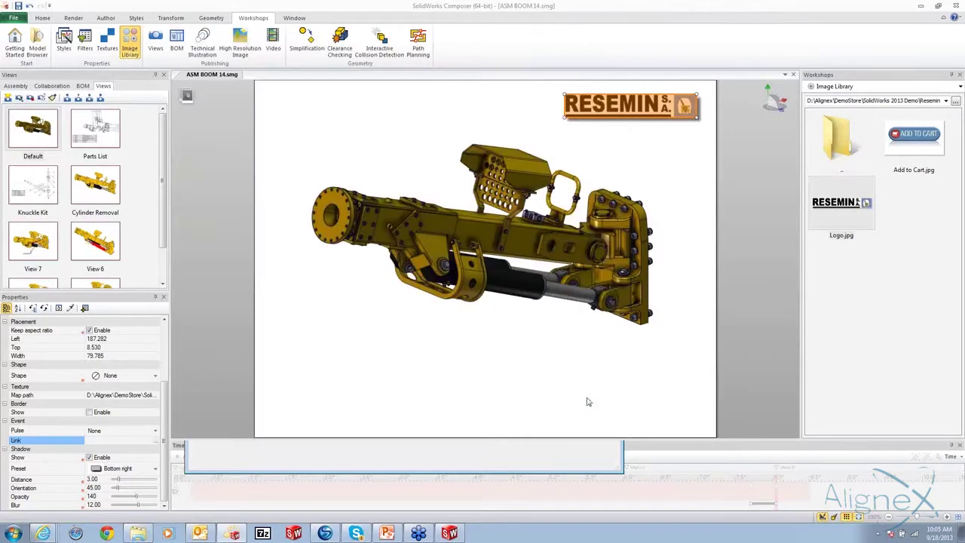
pyautogui.click(596, 400)
pyautogui.click(694, 202)
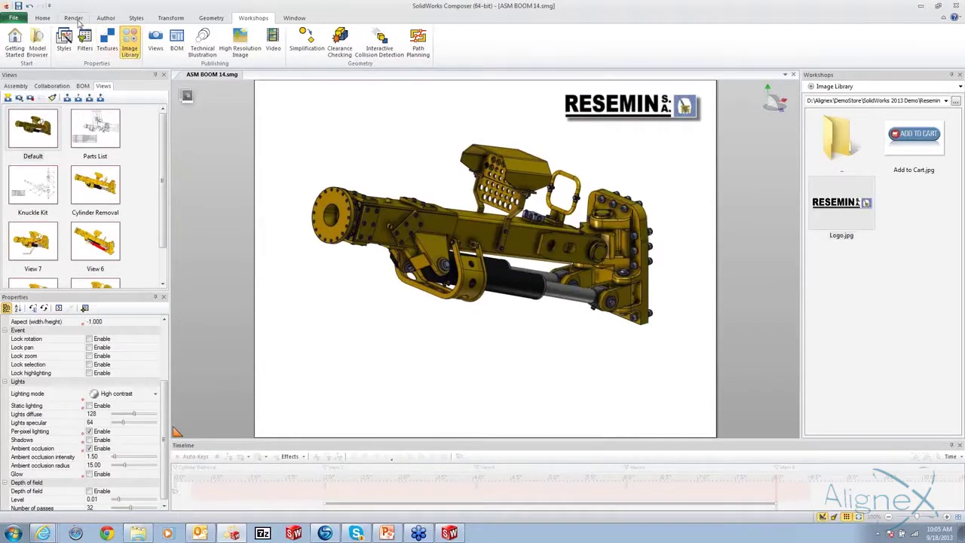
# Insert all four view navigation buttons (first, previous, next, last) in the page's upper-left corner
pyautogui.click(106, 21)
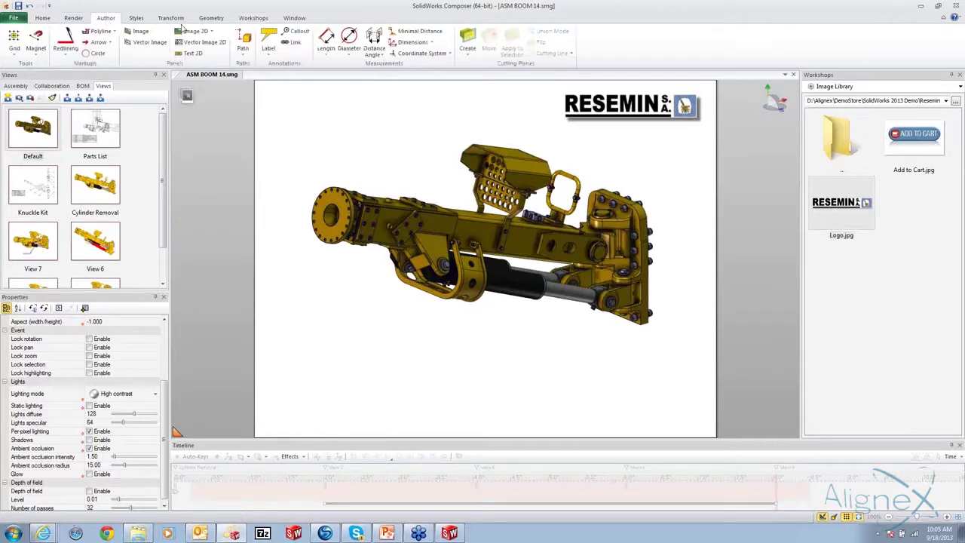
pyautogui.click(214, 32)
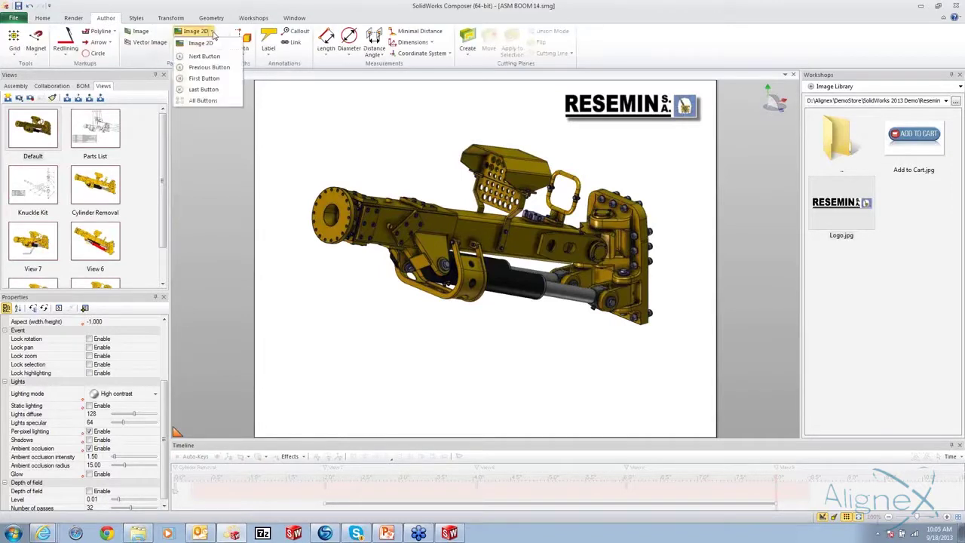
pyautogui.click(201, 101)
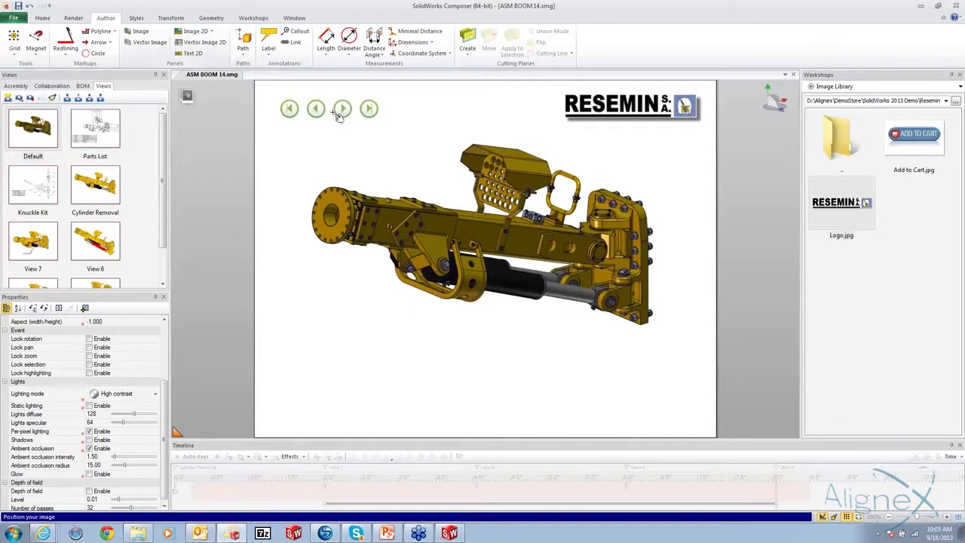
pyautogui.click(335, 109)
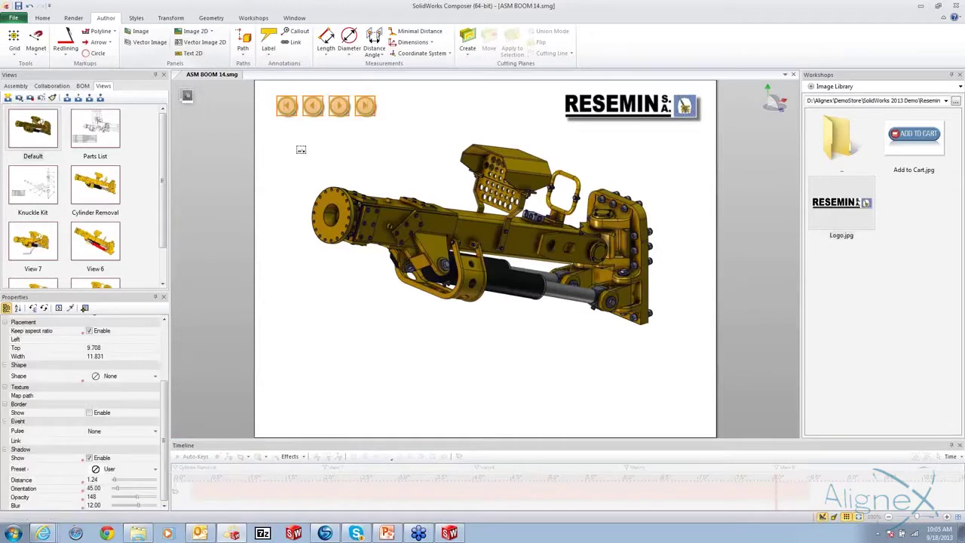
pyautogui.click(300, 148)
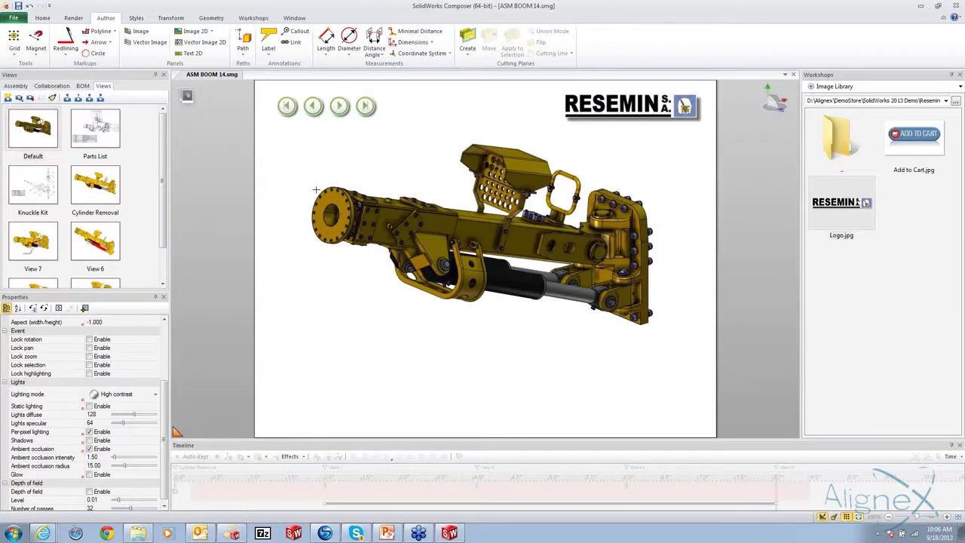
# Show the boom from the side and move its end flange outward along the boom axis by a length of 400
pyautogui.moveTo(316, 189); pyautogui.dragTo(381, 186)
pyautogui.click(381, 186)
pyautogui.click(353, 181)
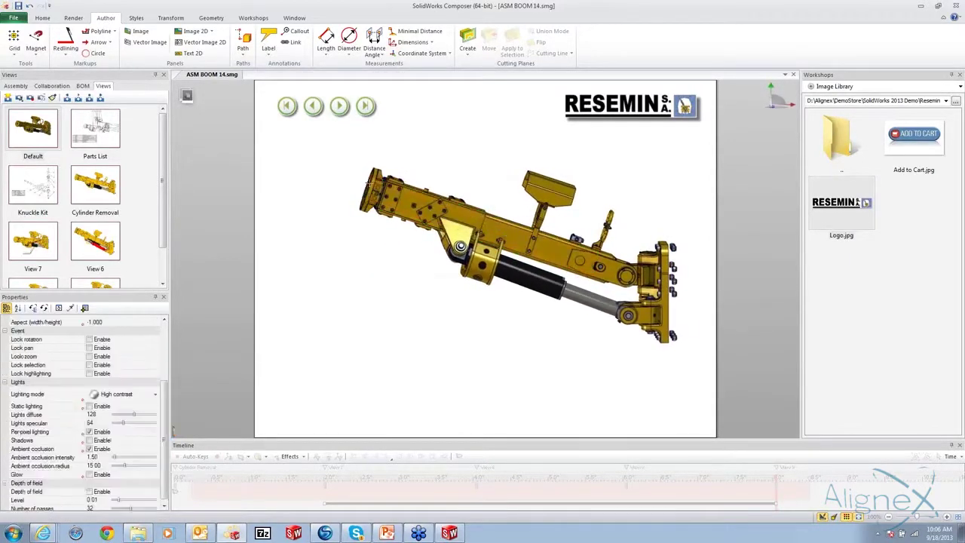
pyautogui.click(372, 183)
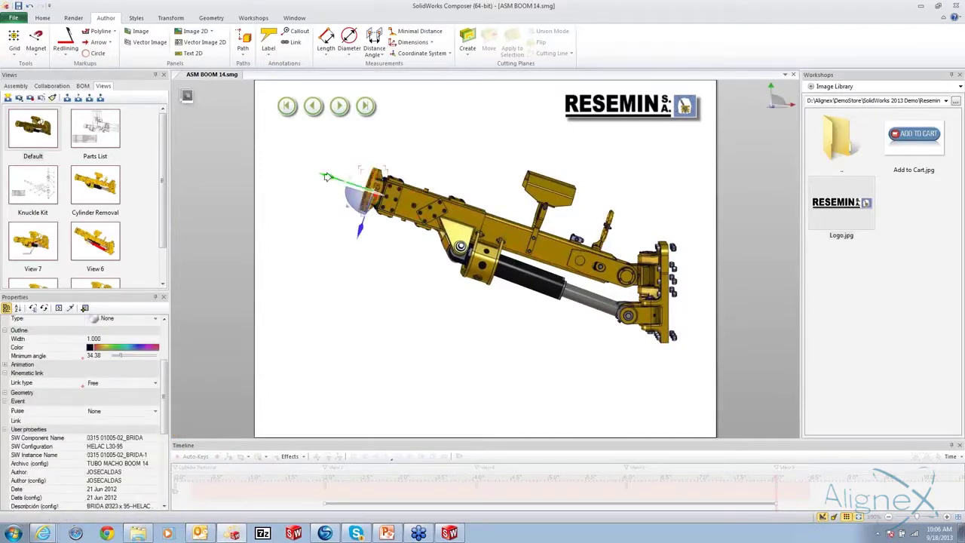
pyautogui.moveTo(323, 181); pyautogui.dragTo(226, 196)
pyautogui.press('Escape')
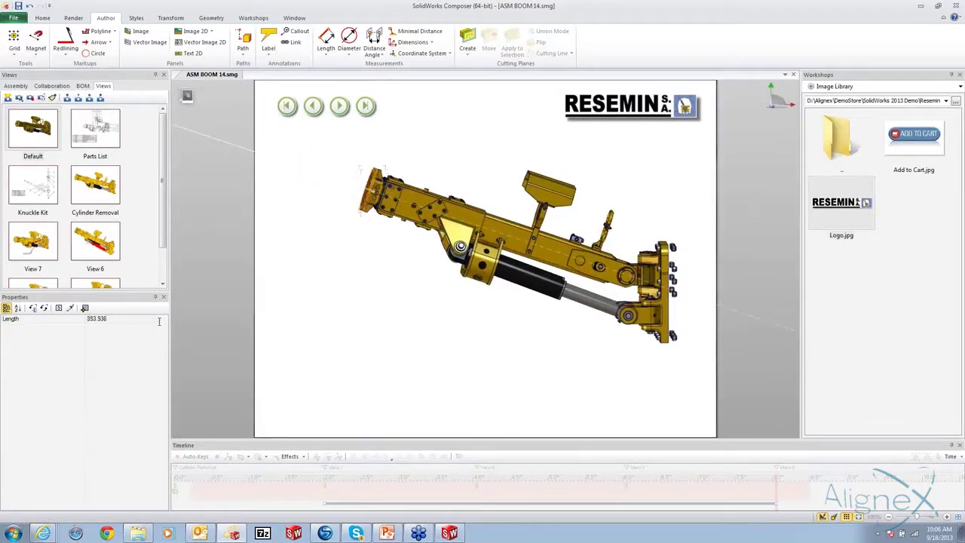
pyautogui.click(15, 320)
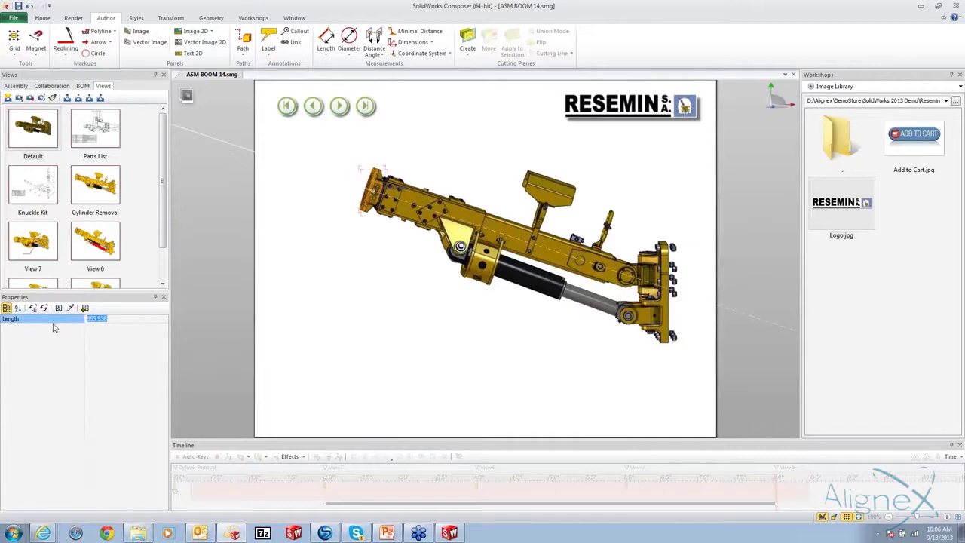
pyautogui.write('400')
pyautogui.press('Return')
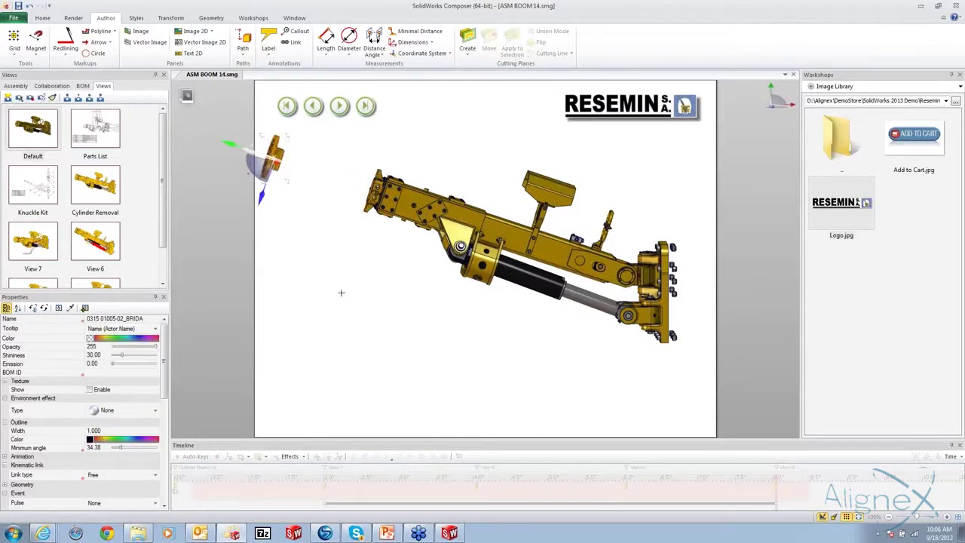
pyautogui.click(360, 235)
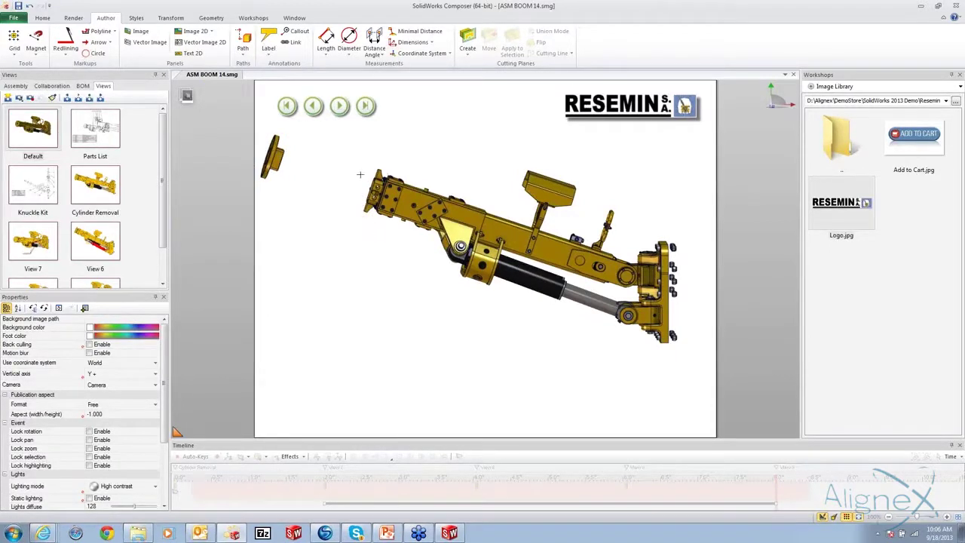
# Apply the flange's translation to the boom's inner tube parts so they extend out to the flange
pyautogui.moveTo(360, 167); pyautogui.dragTo(378, 243)
pyautogui.rightClick(357, 226)
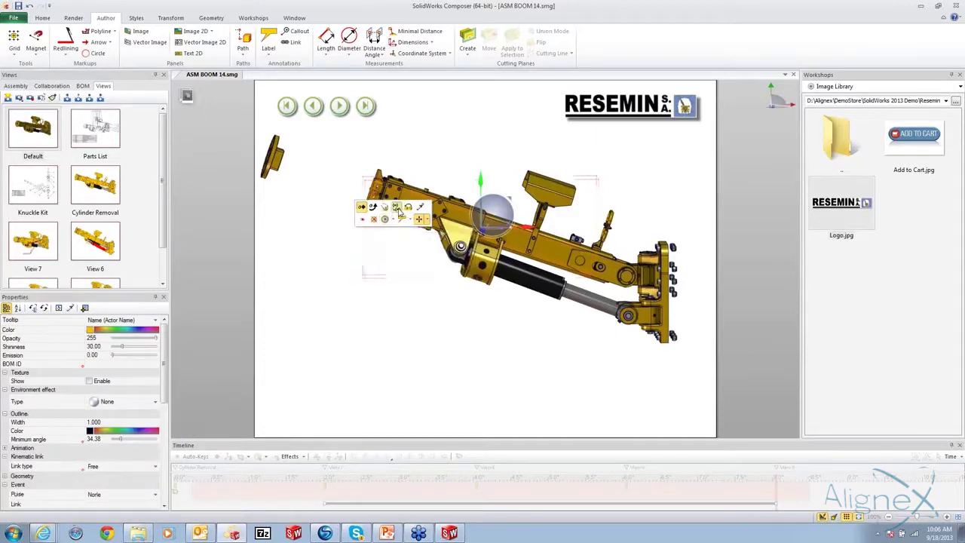
pyautogui.click(399, 209)
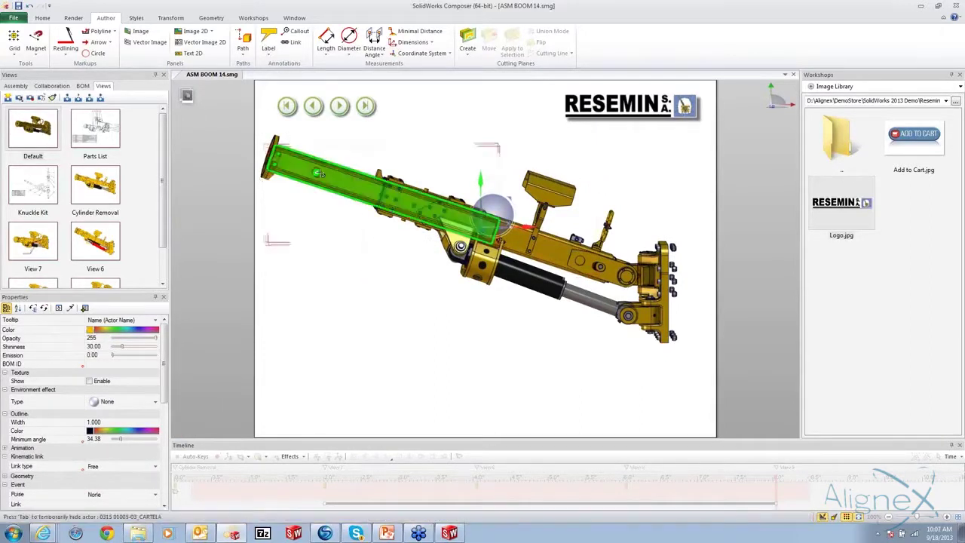
pyautogui.click(391, 358)
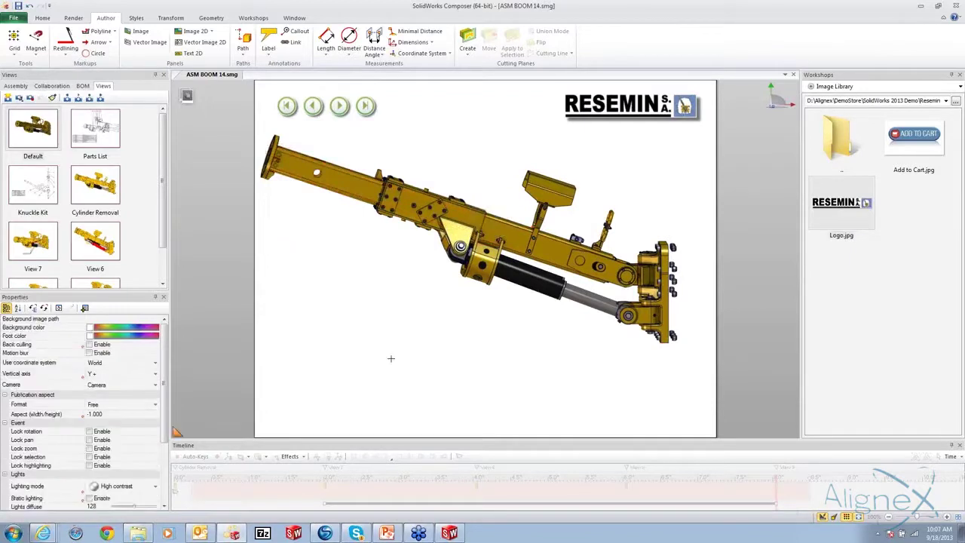
# Create a custom view from the selected flange and inner tube parts, capturing only their Location and Link properties
pyautogui.click(8, 98)
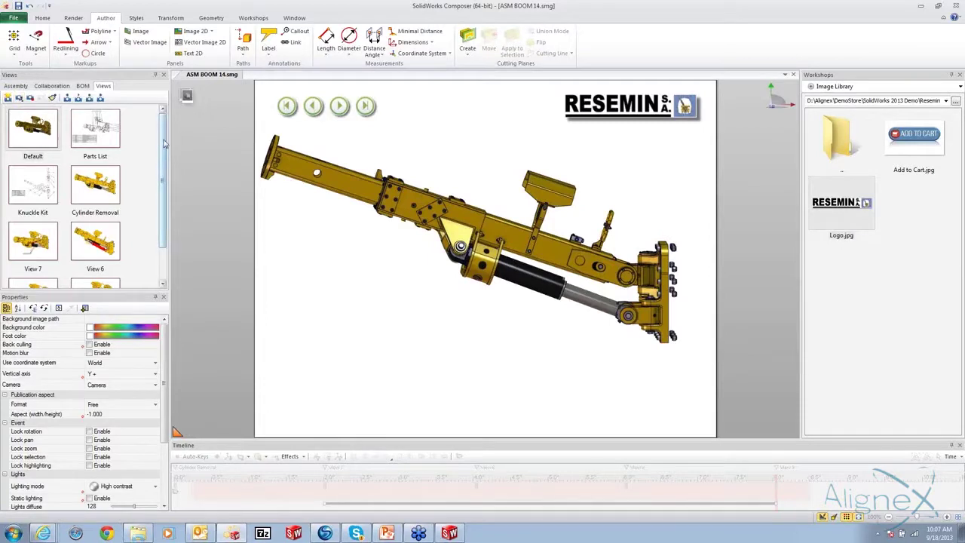
pyautogui.scroll(-1, 164, 142)
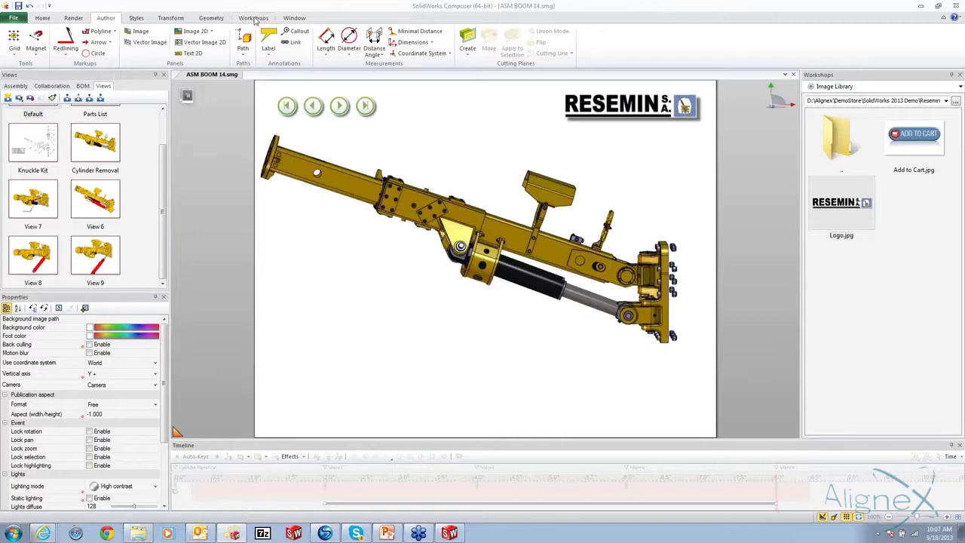
pyautogui.click(254, 18)
pyautogui.click(155, 42)
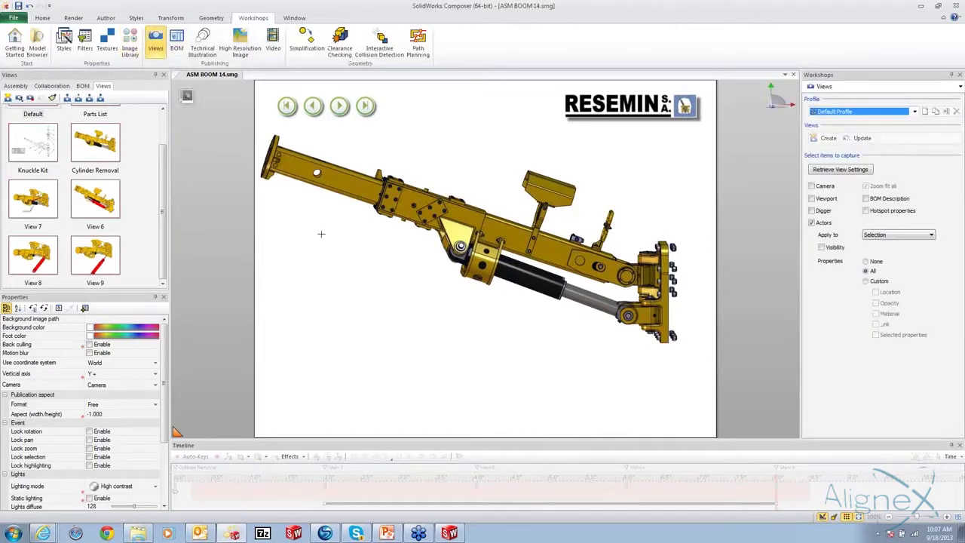
pyautogui.click(277, 160)
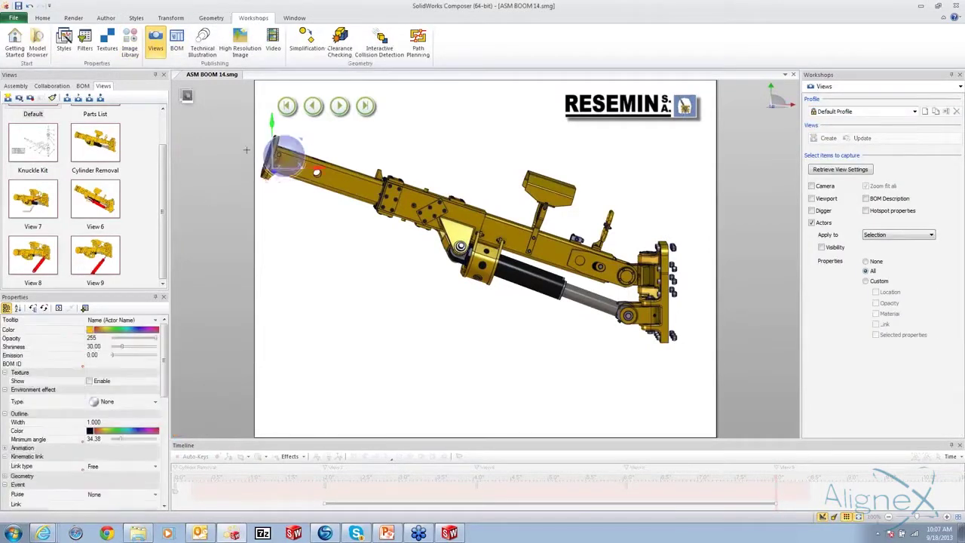
pyautogui.moveTo(232, 134); pyautogui.dragTo(299, 196)
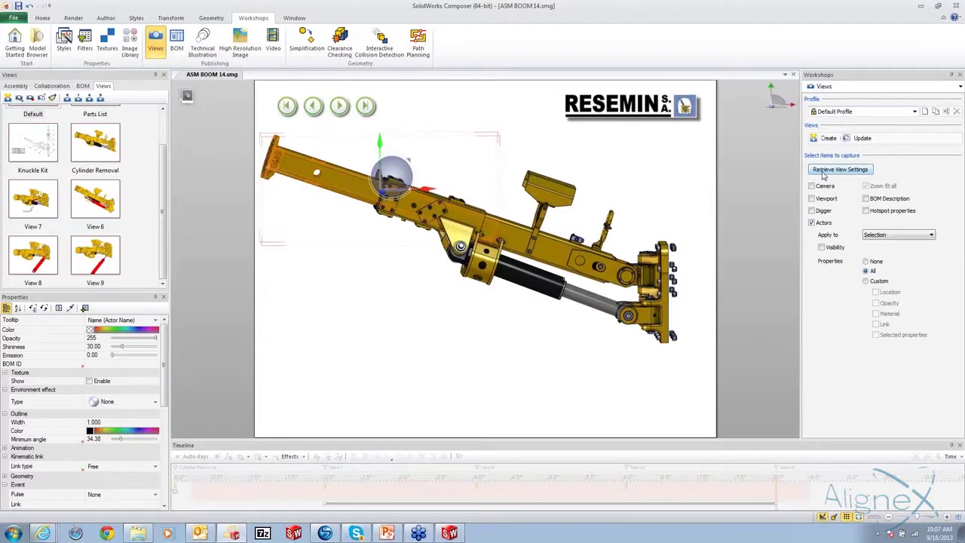
pyautogui.click(866, 281)
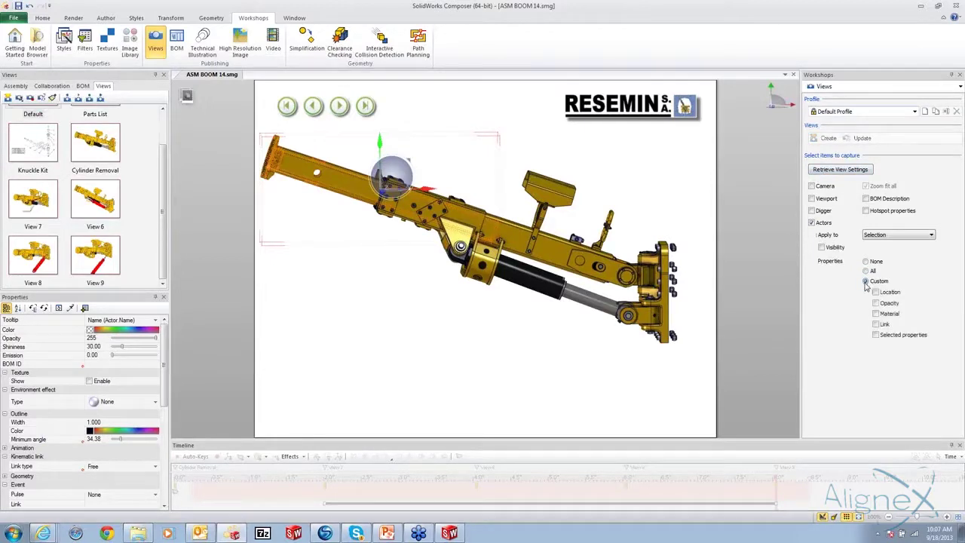
pyautogui.click(875, 292)
pyautogui.click(828, 138)
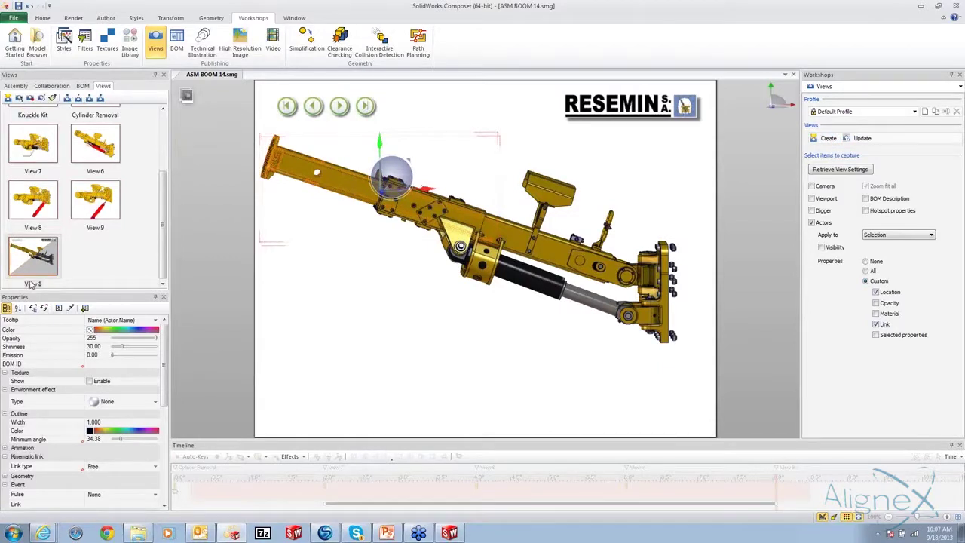
# Rename the new custom view as extended
pyautogui.click(32, 284)
pyautogui.click(33, 284)
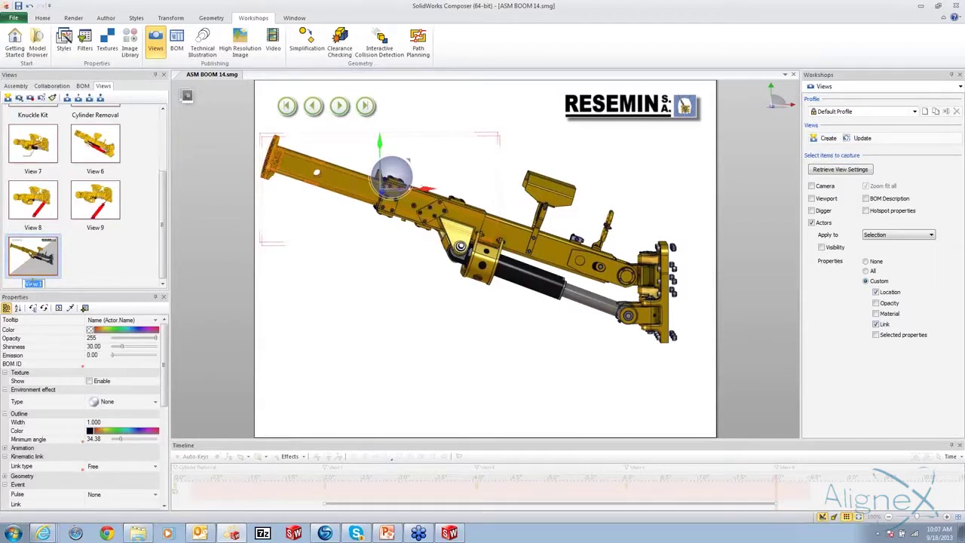
pyautogui.write('extrem')
pyautogui.press('BackSpace')
pyautogui.press('BackSpace')
pyautogui.press('BackSpace')
pyautogui.write('ended')
pyautogui.click(325, 292)
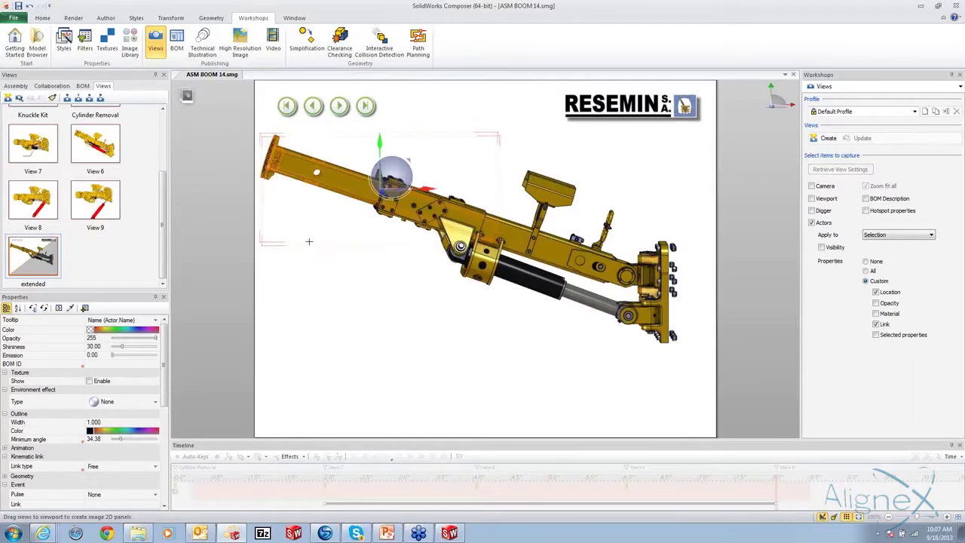
# Undo the boom extension and capture the selected flange and inner tube parts in a custom view named retracted position
pyautogui.hotkey('ctrl', 'z')
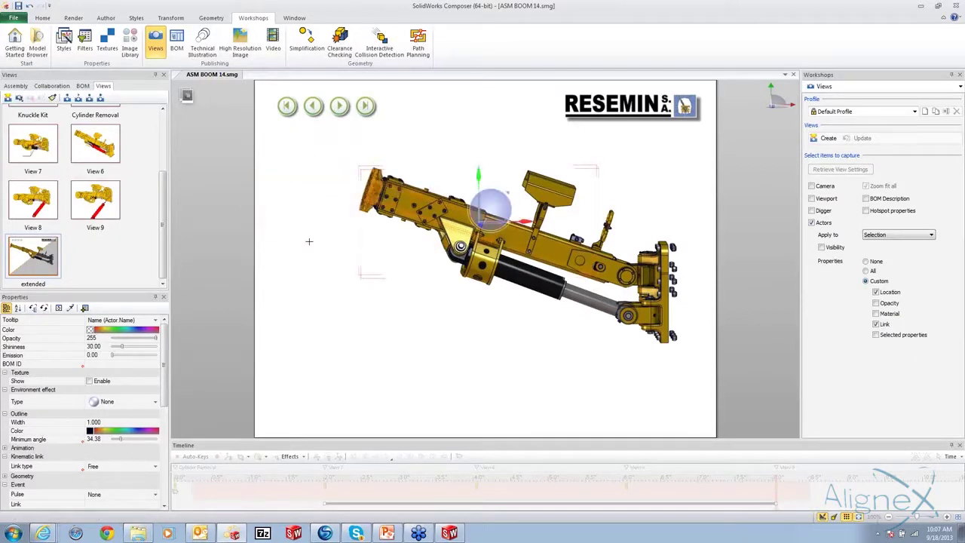
pyautogui.click(828, 139)
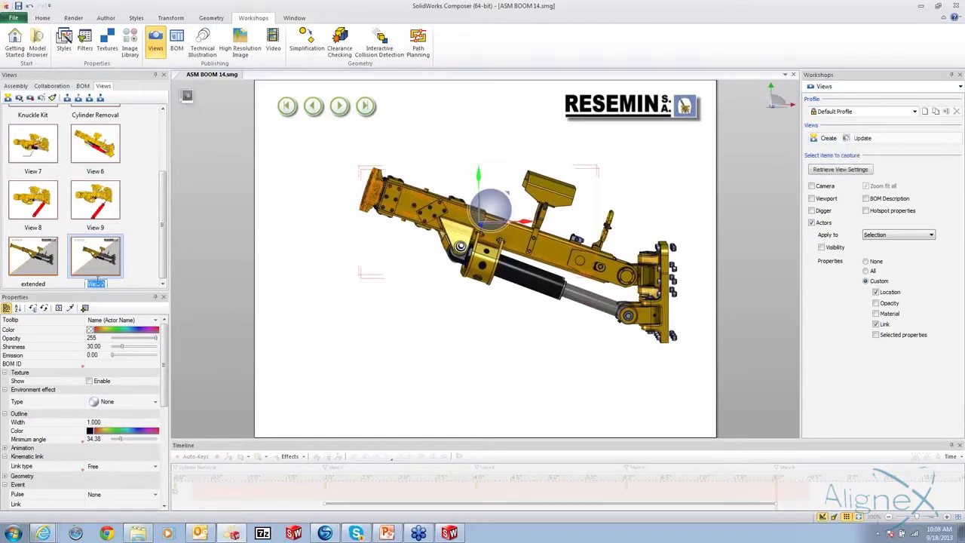
pyautogui.press('BackSpace')
pyautogui.write('cted position')
pyautogui.click(307, 288)
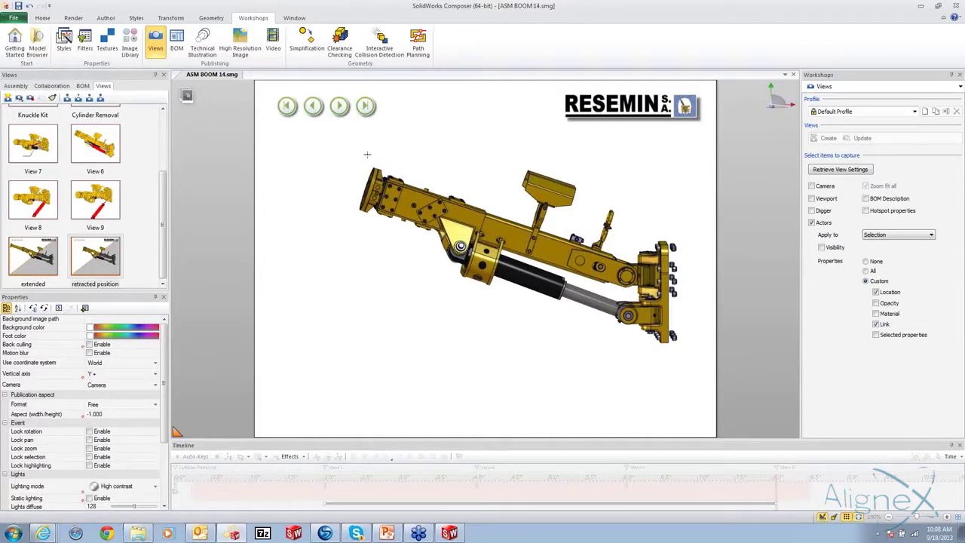
# Apply the extended custom view, link the selected boom parts to view://retracted position, and update that view
pyautogui.click(50, 258)
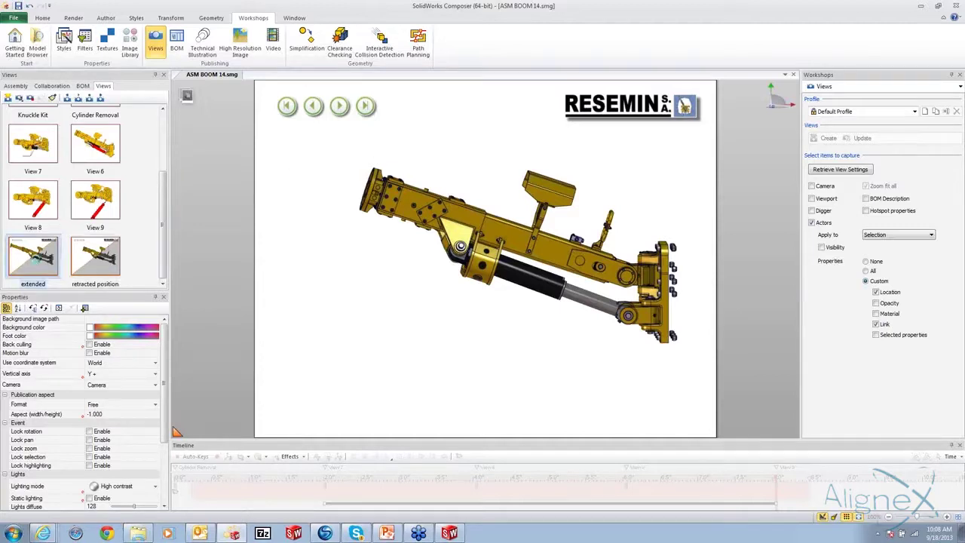
pyautogui.moveTo(287, 176); pyautogui.dragTo(307, 205)
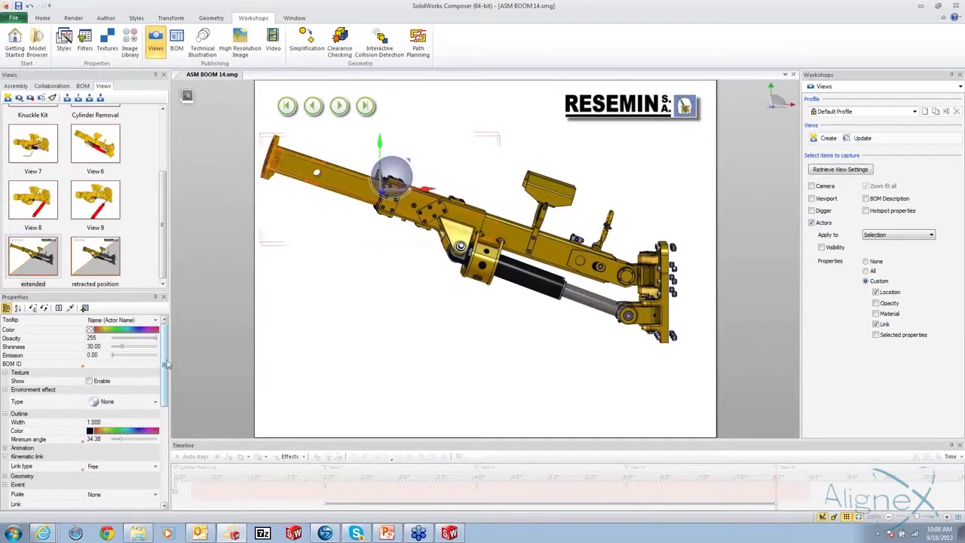
pyautogui.scroll(-10, 164, 361)
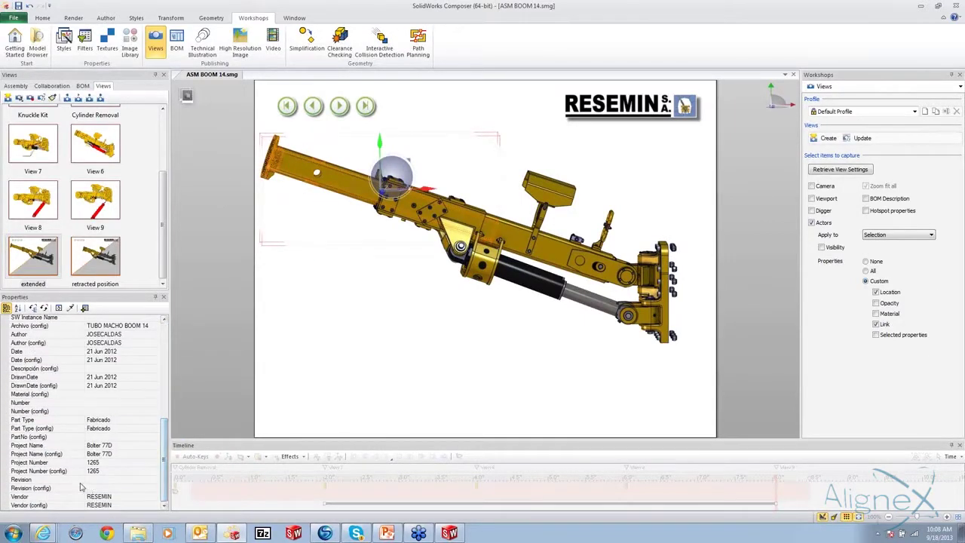
pyautogui.scroll(4, 156, 392)
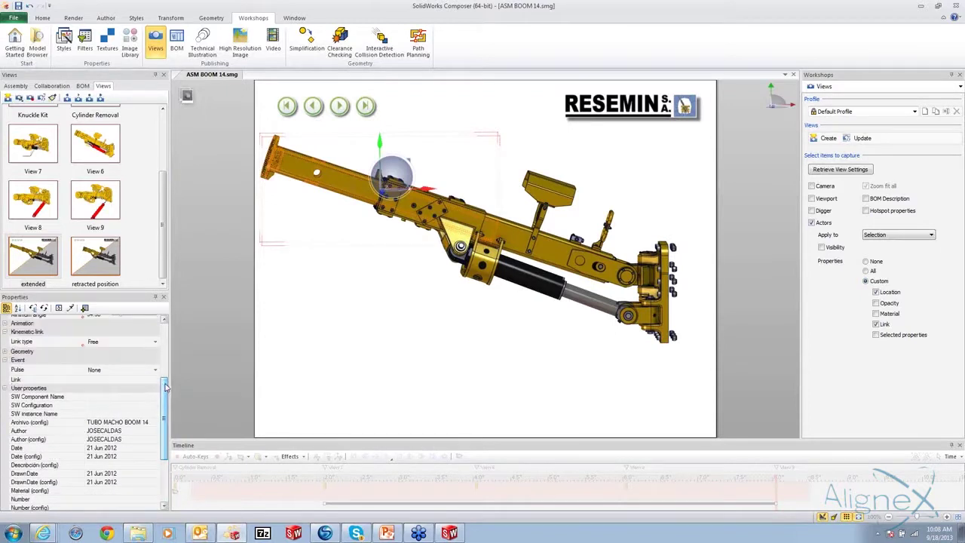
pyautogui.click(154, 379)
pyautogui.click(154, 379)
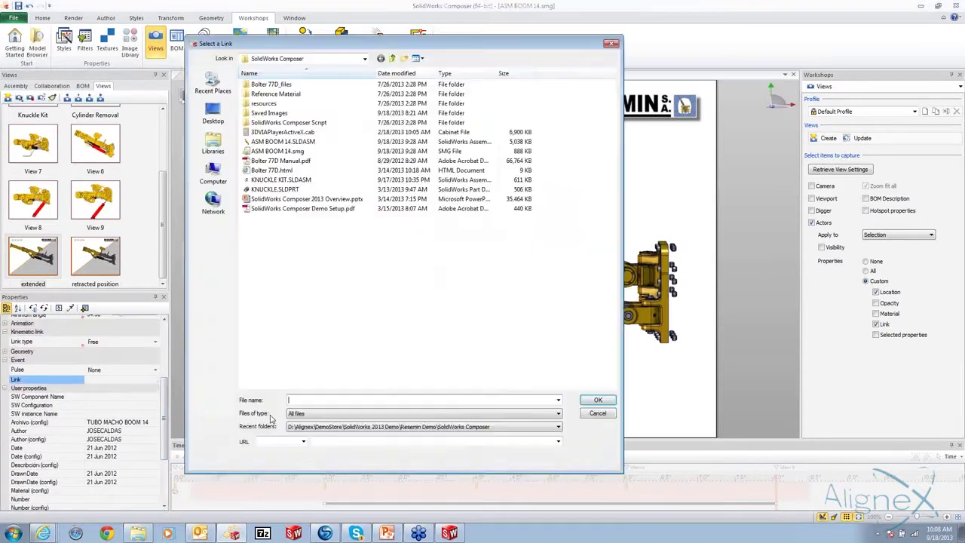
pyautogui.click(303, 443)
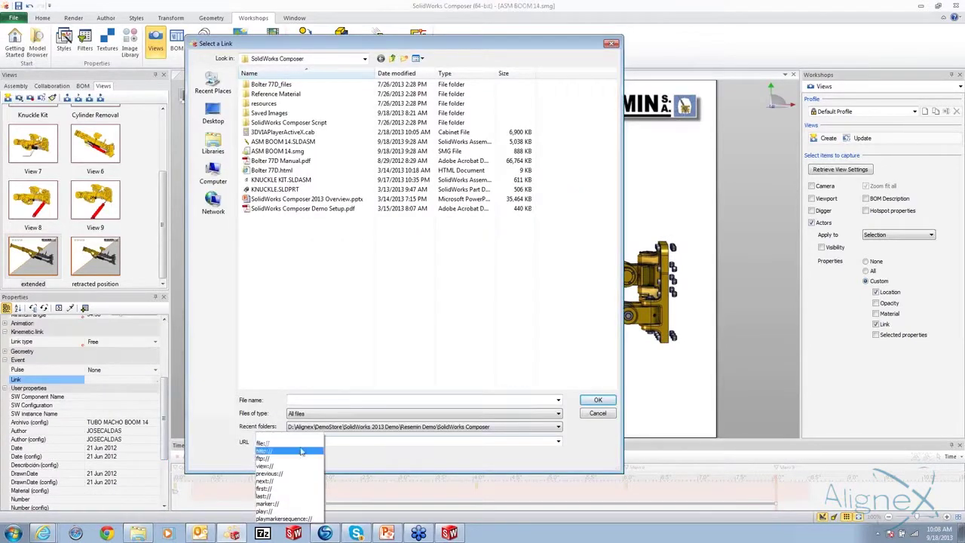
pyautogui.click(265, 466)
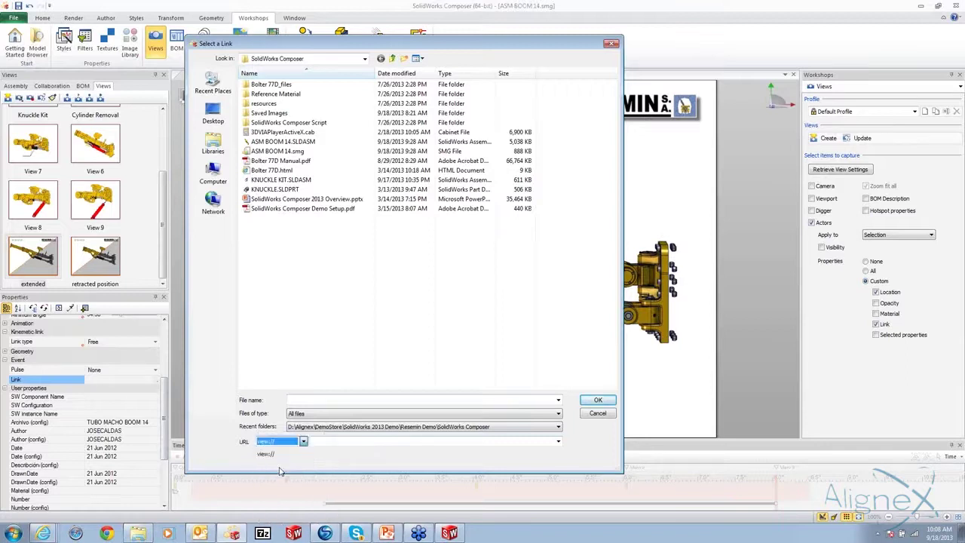
pyautogui.click(558, 441)
pyautogui.click(339, 511)
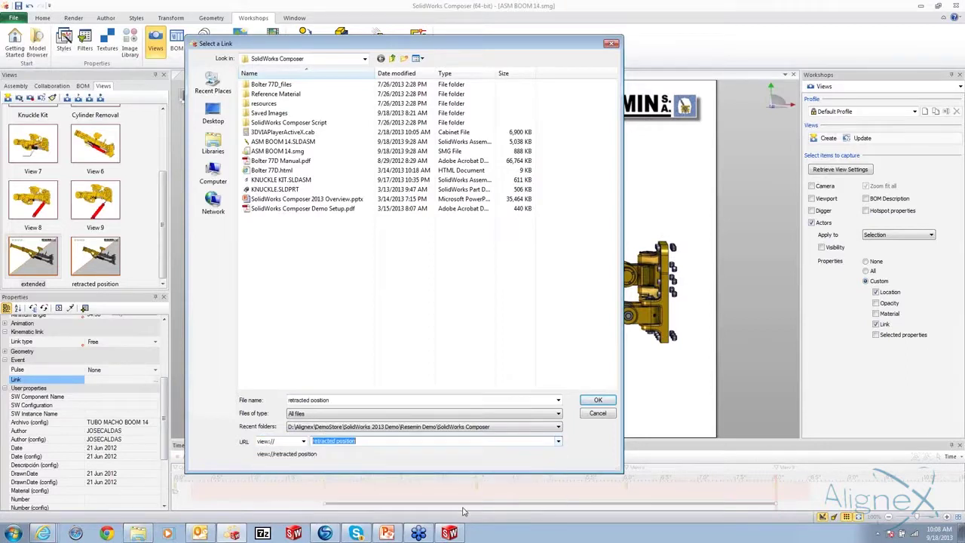
pyautogui.click(596, 401)
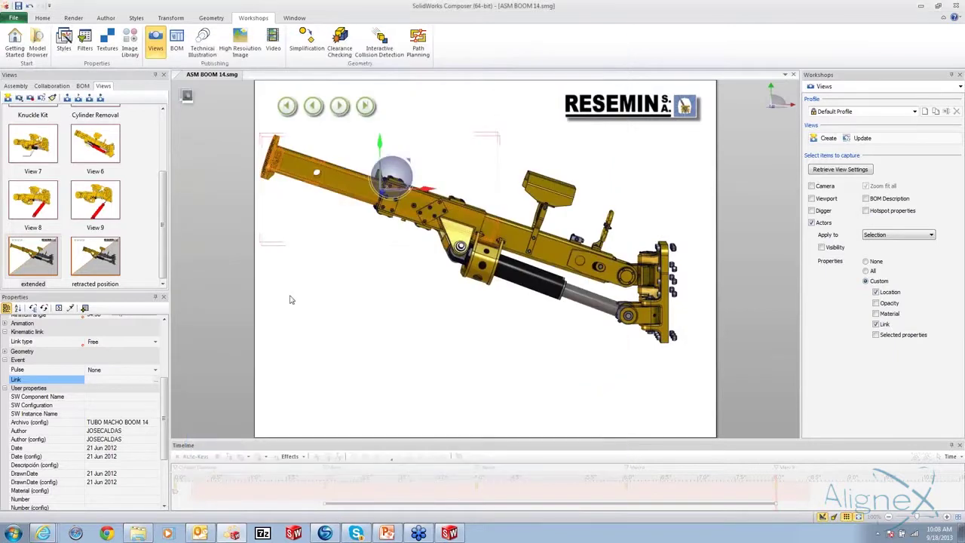
pyautogui.click(28, 103)
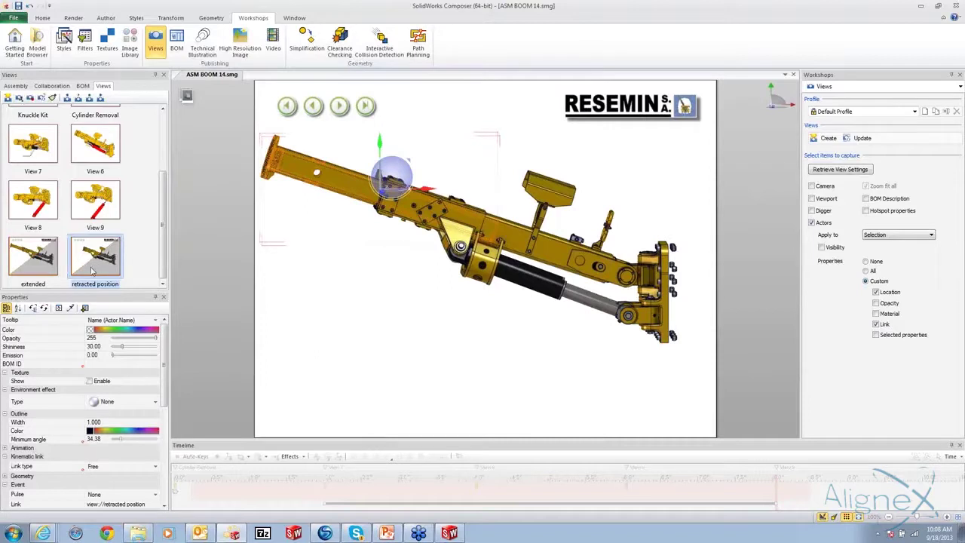
# Apply the retracted position view, link its selected boom parts to view://extended, and update that view
pyautogui.click(91, 264)
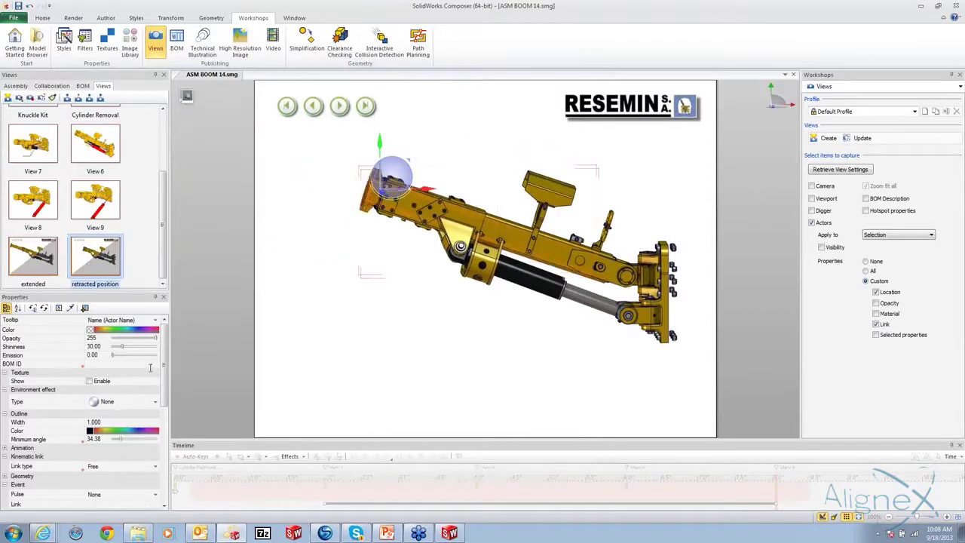
pyautogui.scroll(-2, 164, 362)
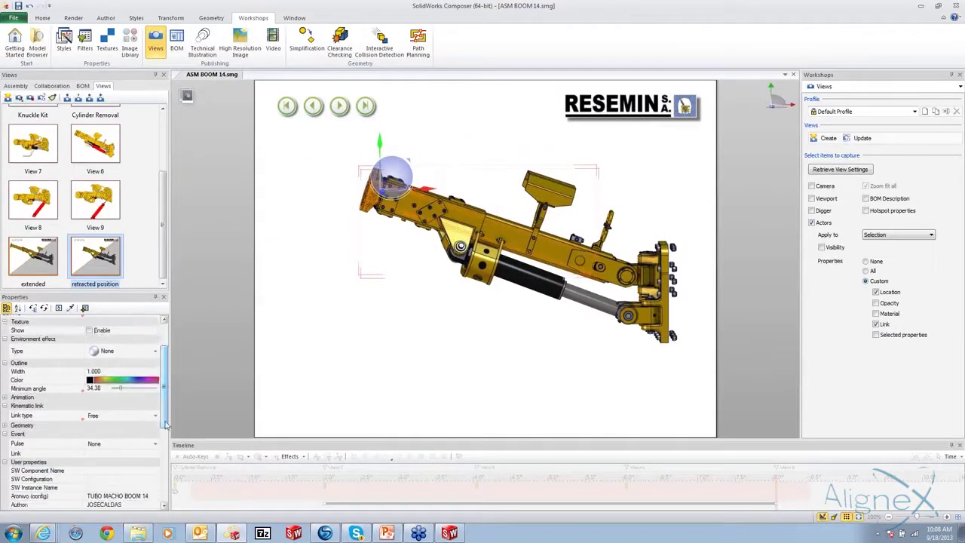
pyautogui.click(157, 451)
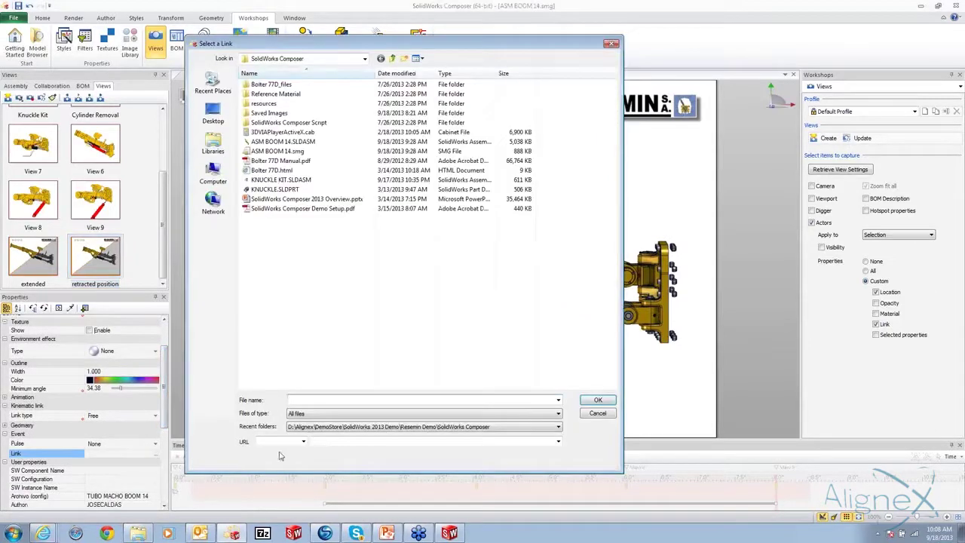
pyautogui.click(303, 443)
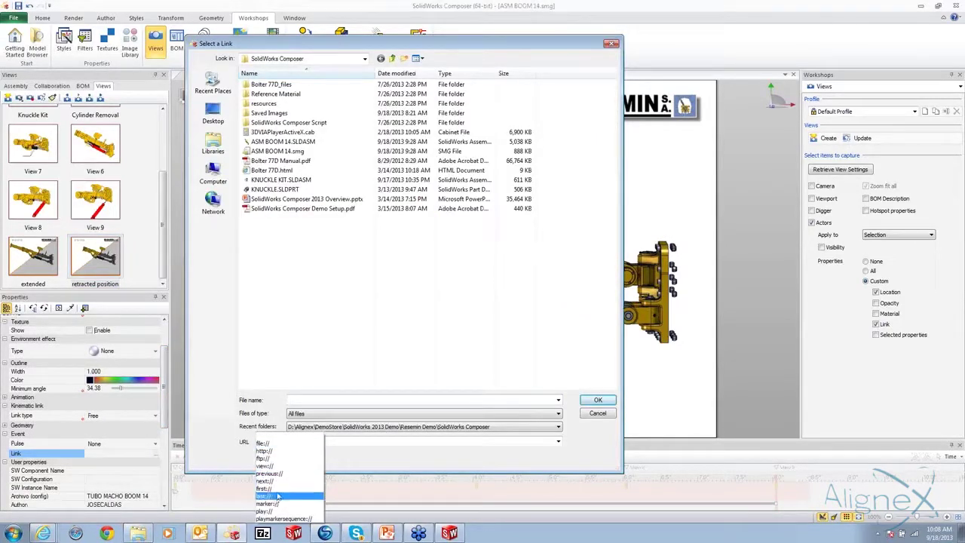
pyautogui.click(278, 467)
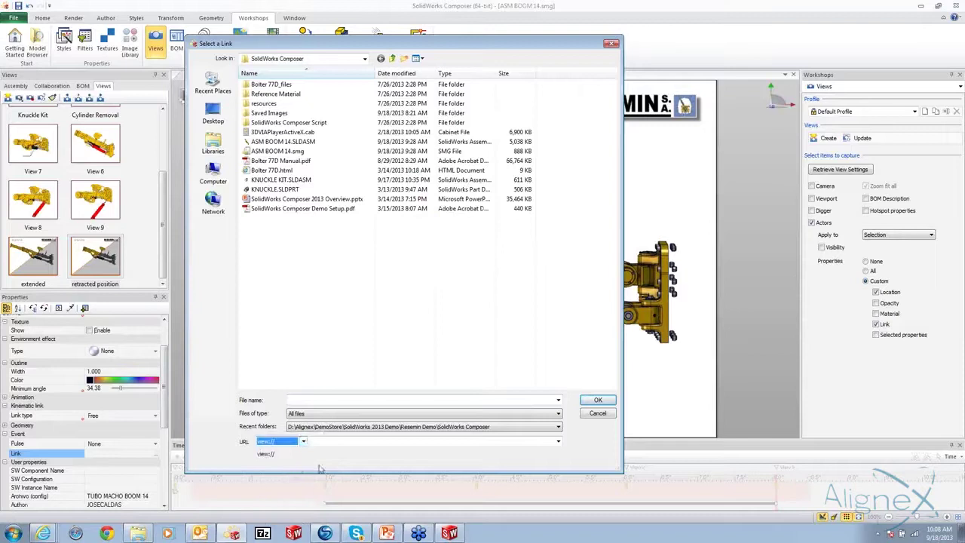
pyautogui.click(557, 442)
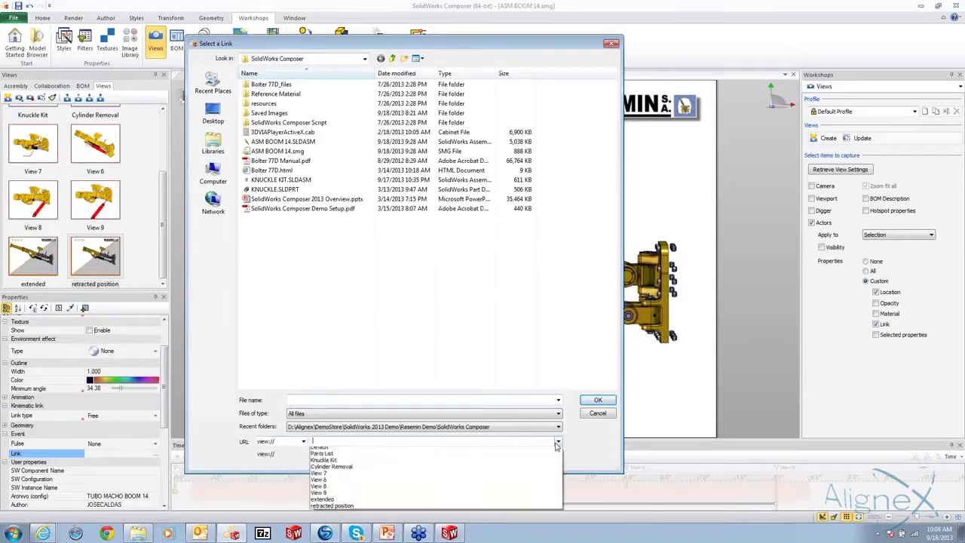
pyautogui.click(518, 499)
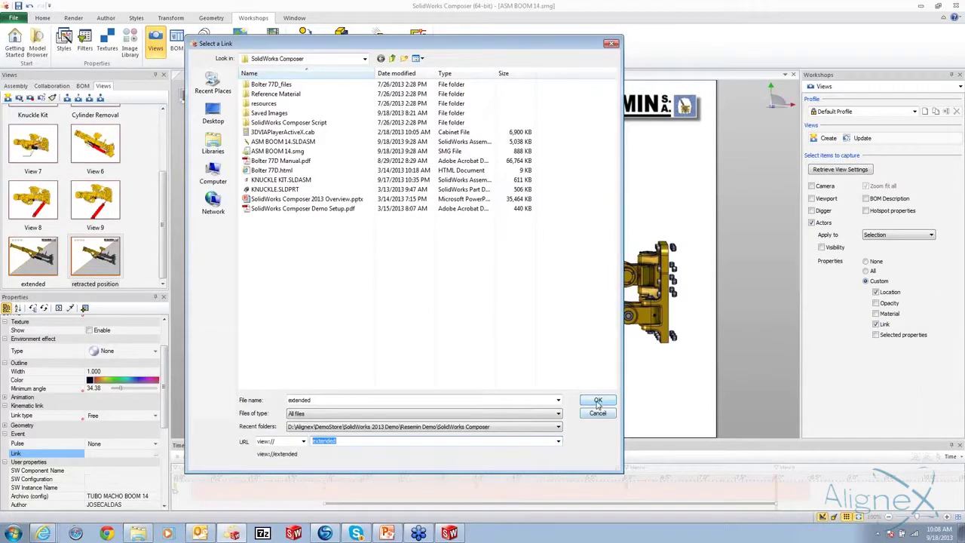
pyautogui.click(596, 400)
pyautogui.click(100, 268)
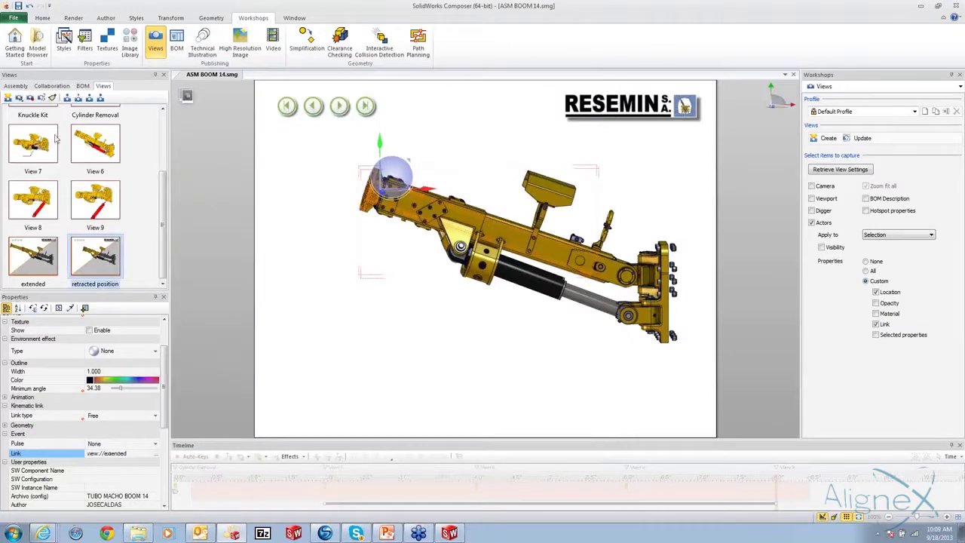
pyautogui.click(30, 99)
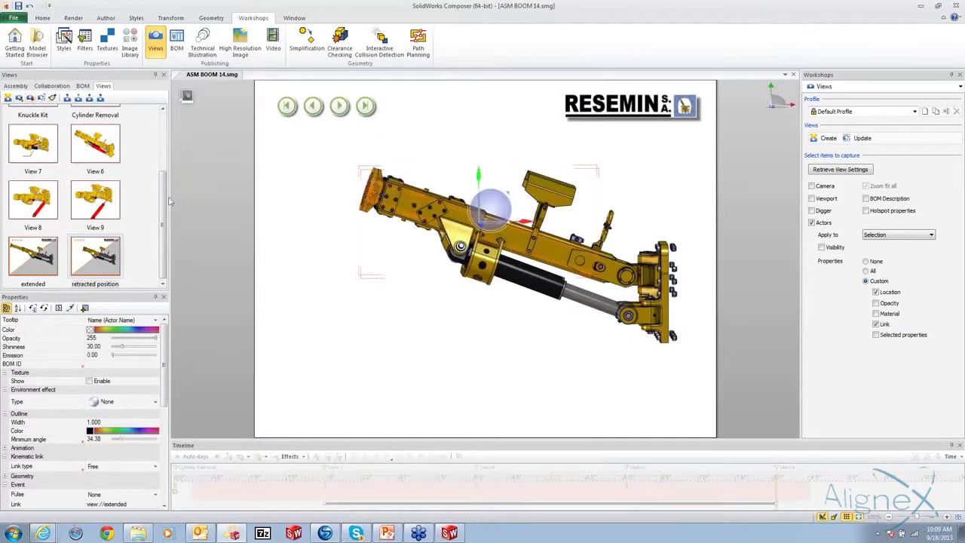
# Orbit the retracted boom to an angled perspective showing the end flange and update the Default view with it
pyautogui.scroll(3, 84, 122)
pyautogui.click(33, 128)
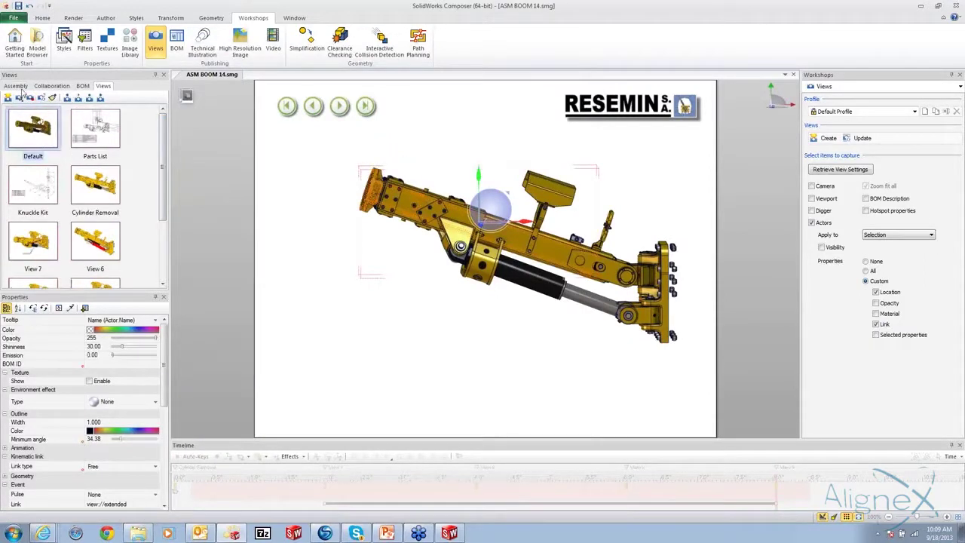
pyautogui.click(31, 99)
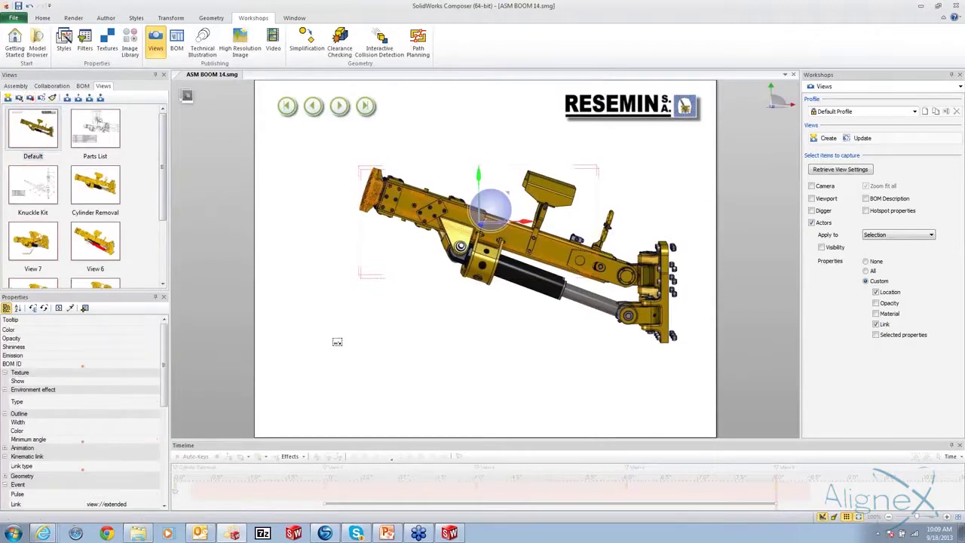
pyautogui.click(327, 317)
pyautogui.moveTo(327, 316); pyautogui.dragTo(521, 297)
pyautogui.moveTo(522, 297); pyautogui.dragTo(471, 308, button='right')
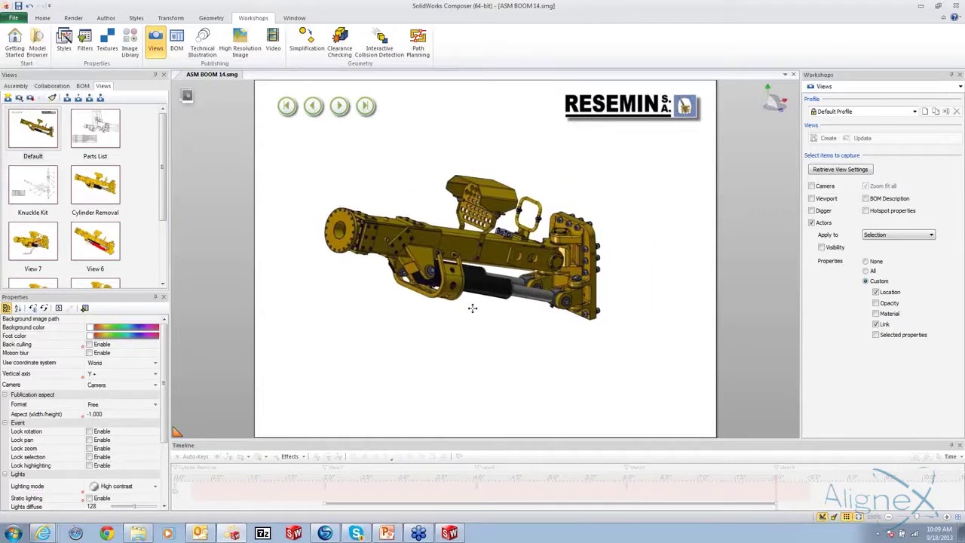
pyautogui.click(30, 99)
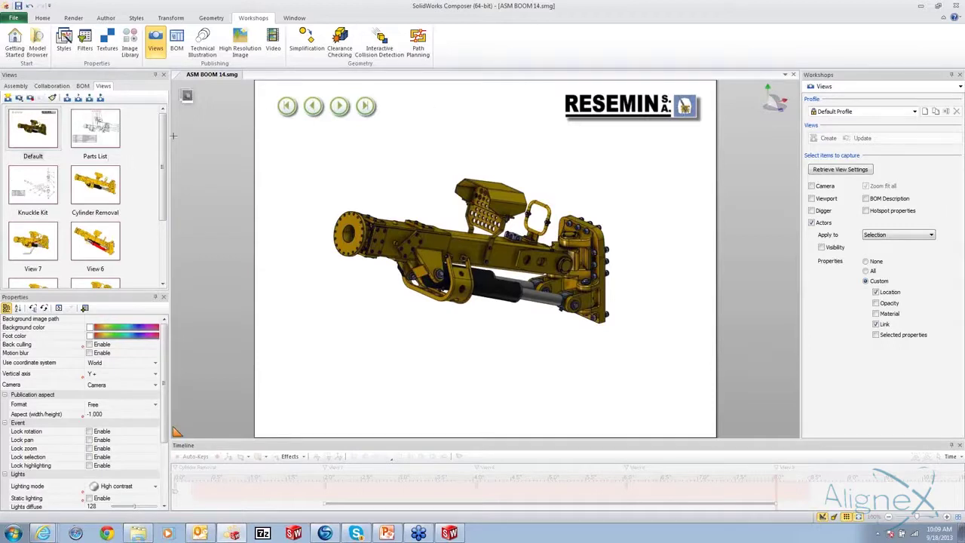
# Add the RESEMIN logo and the four navigation buttons to the Parts List, Knuckle Kit, Cylinder Removal and numbered views
pyautogui.click(339, 102)
pyautogui.click(665, 101)
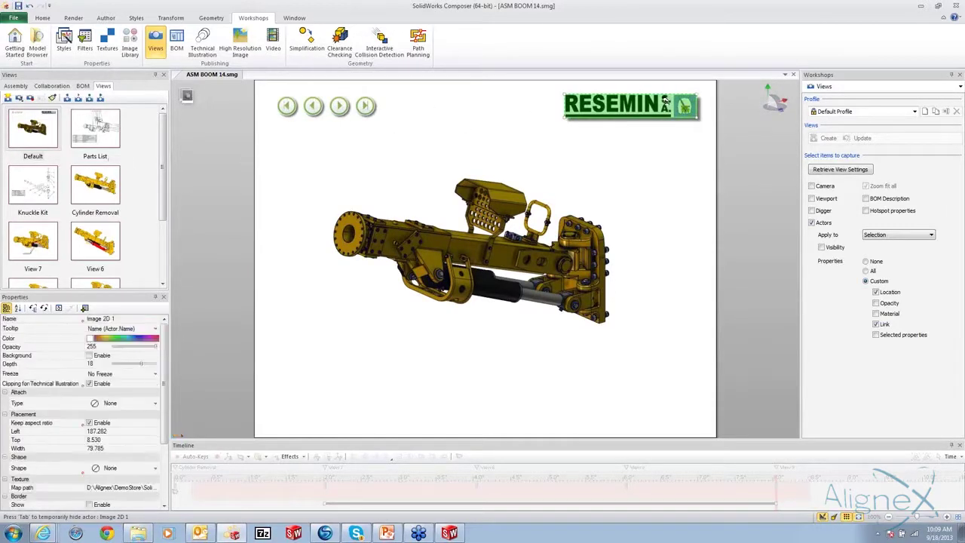
pyautogui.moveTo(291, 140); pyautogui.dragTo(388, 95)
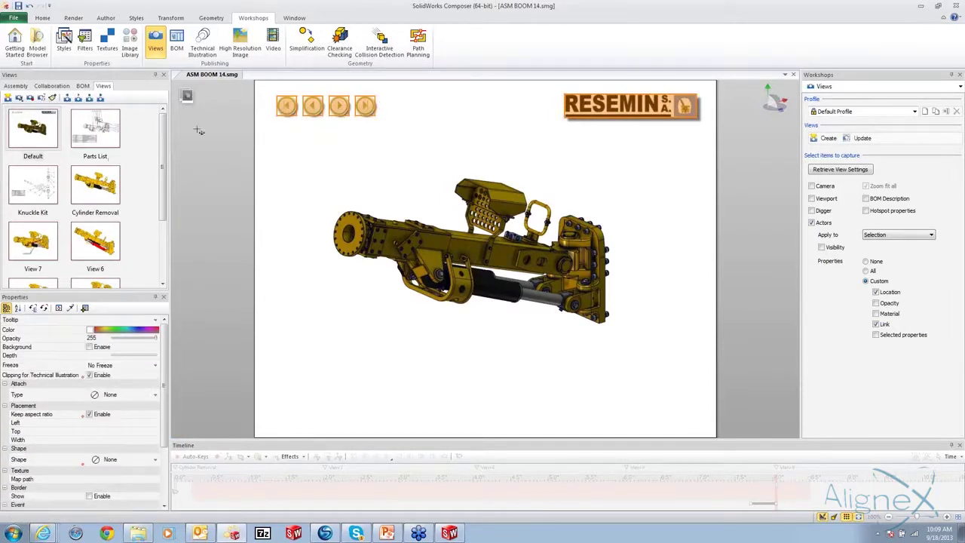
pyautogui.click(104, 142)
pyautogui.keyDown('ctrl'); pyautogui.click(33, 184); pyautogui.keyUp('ctrl')
pyautogui.keyDown('ctrl'); pyautogui.click(95, 185); pyautogui.keyUp('ctrl')
pyautogui.keyDown('ctrl'); pyautogui.click(95, 242); pyautogui.keyUp('ctrl')
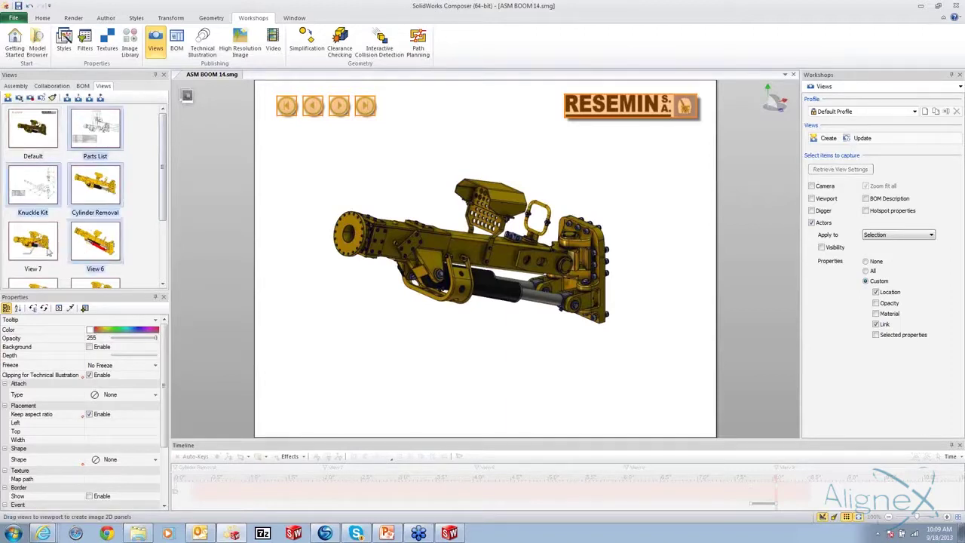
pyautogui.keyDown('ctrl'); pyautogui.click(33, 242); pyautogui.keyUp('ctrl')
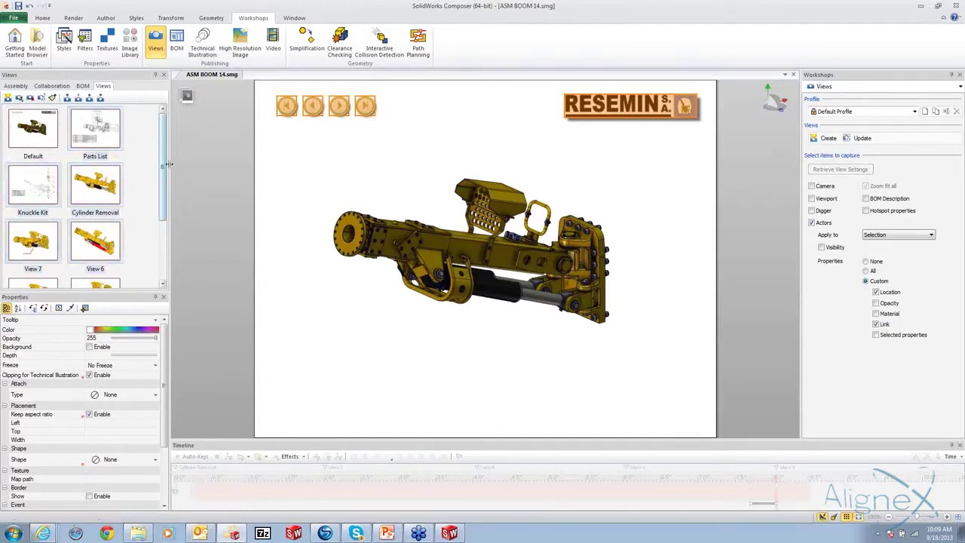
pyautogui.scroll(-2, 164, 164)
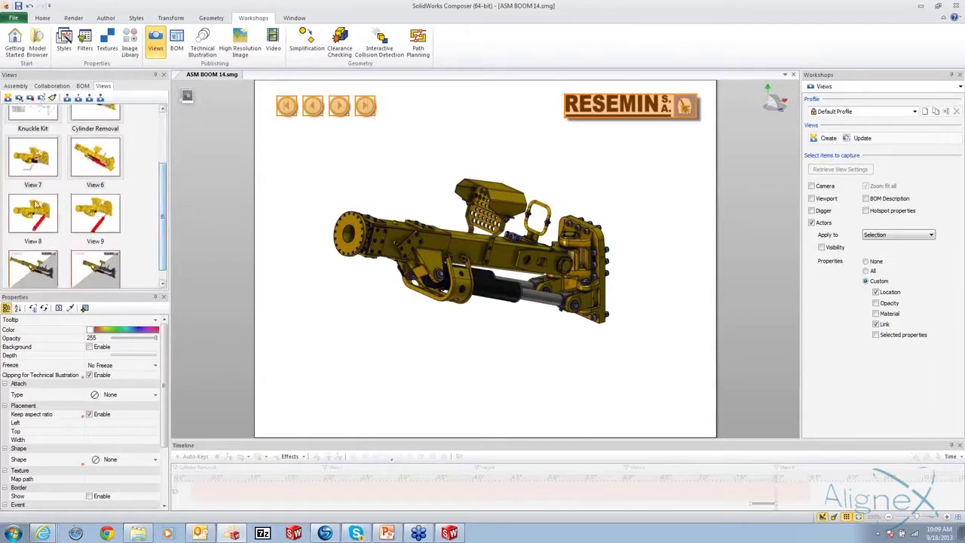
pyautogui.click(42, 99)
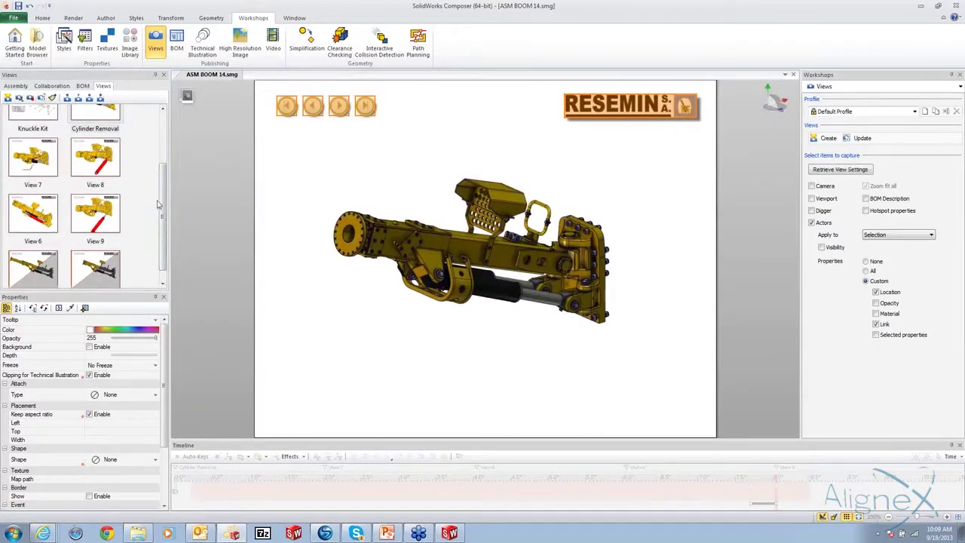
# Return to the Default view without saving a new view, leaving nothing selected
pyautogui.scroll(2, 159, 204)
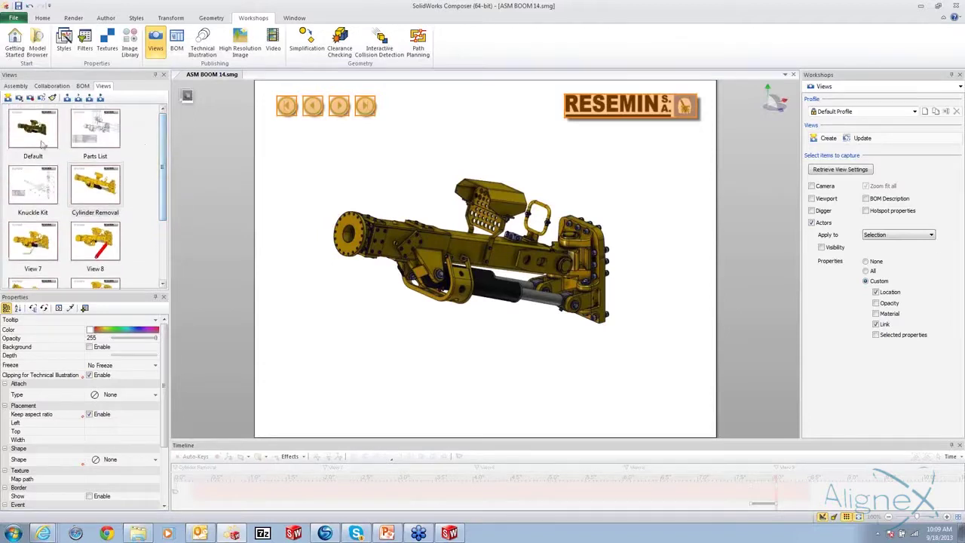
pyautogui.click(42, 143)
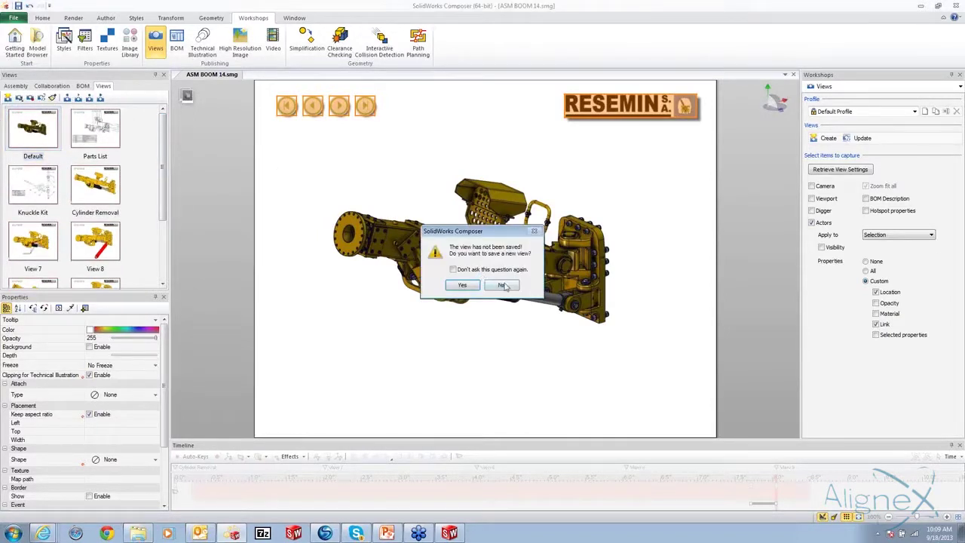
pyautogui.click(507, 293)
pyautogui.click(386, 140)
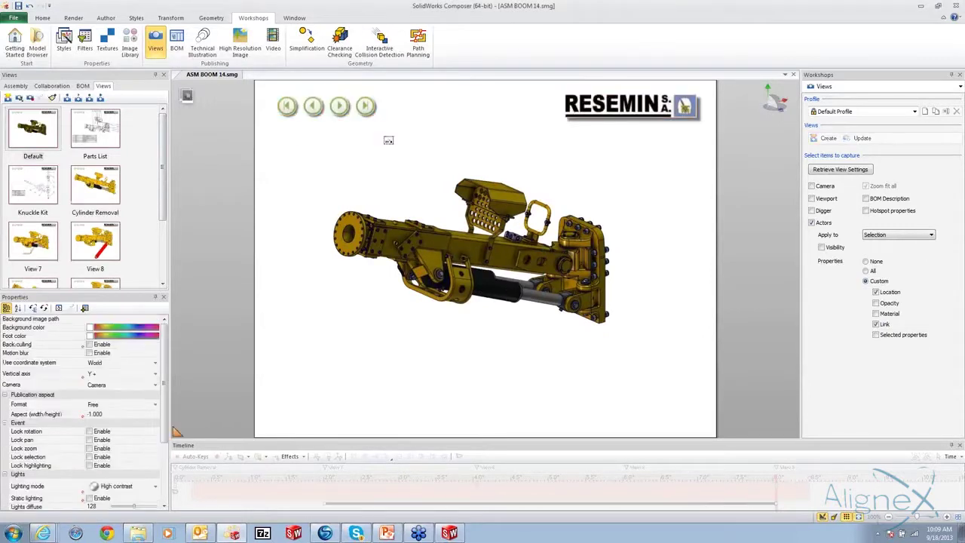
# Delete the four navigation buttons from the Default view
pyautogui.click(258, 91)
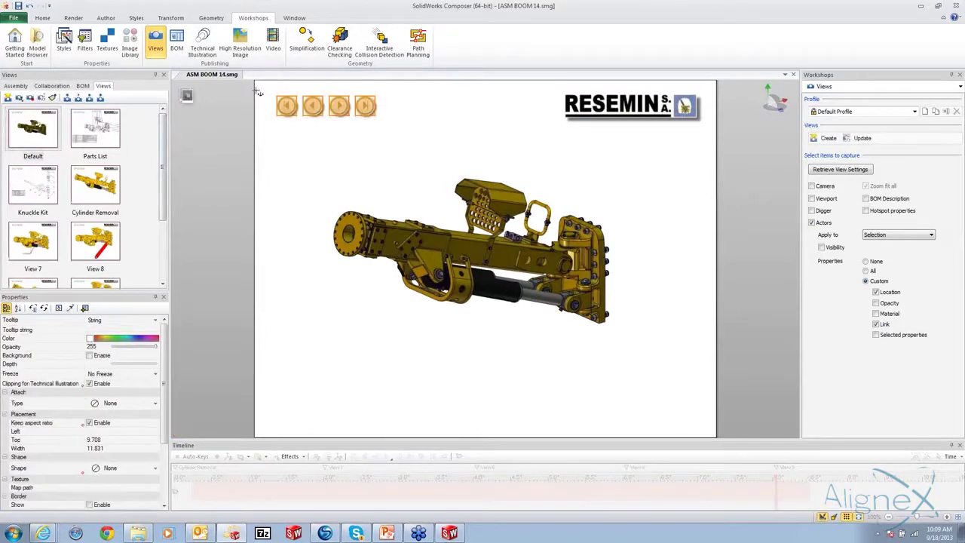
pyautogui.click(298, 159)
pyautogui.click(22, 130)
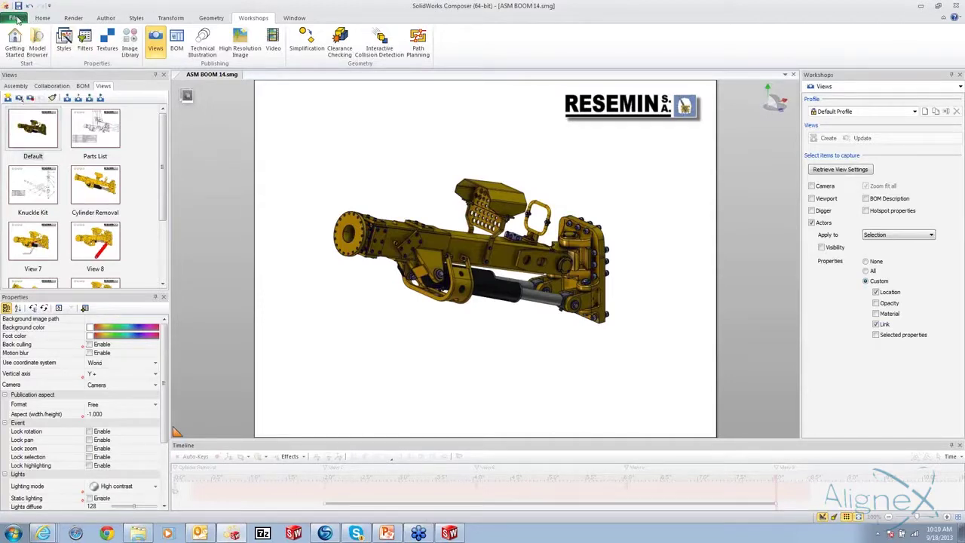
# Publish the project to HTML with the Simple profile, saving it on the Desktop as ASM BOOM 14.html
pyautogui.click(15, 19)
pyautogui.moveTo(38, 194)
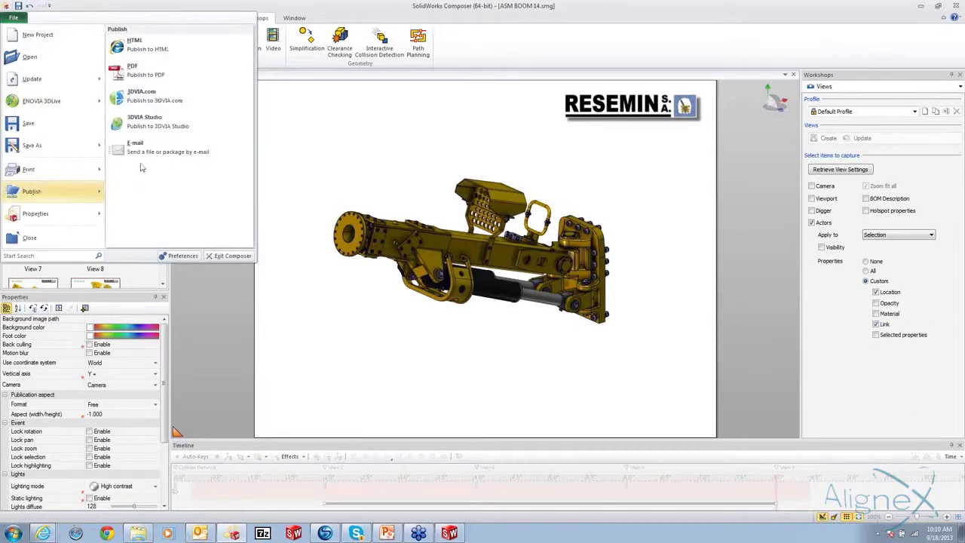
pyautogui.click(155, 47)
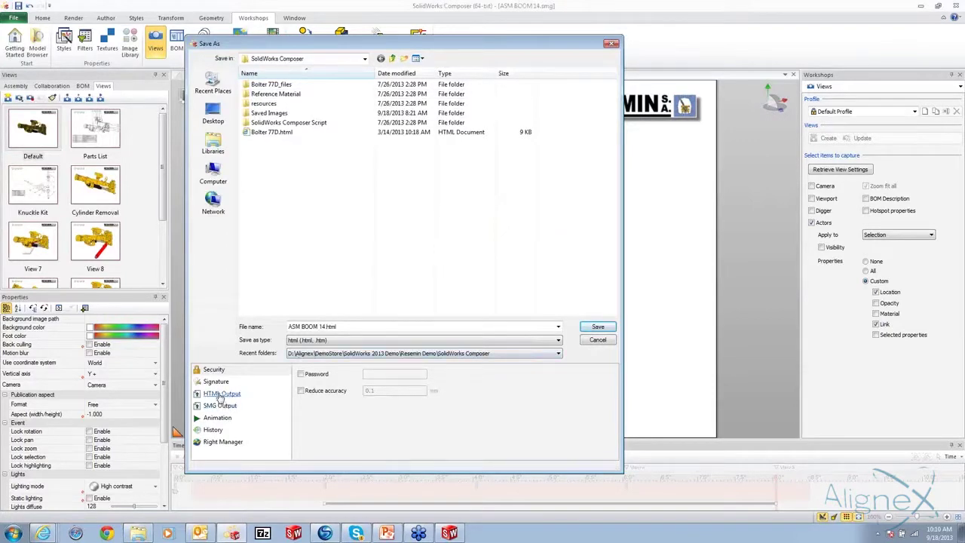
pyautogui.click(220, 394)
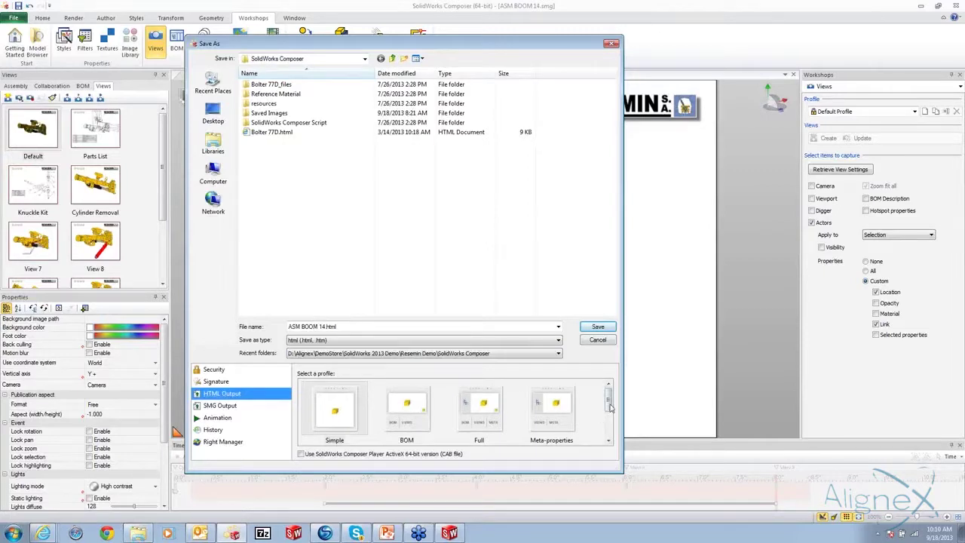
pyautogui.moveTo(610, 408)
pyautogui.mouseDown()
pyautogui.moveTo(618, 428)
pyautogui.moveTo(613, 397)
pyautogui.mouseUp()
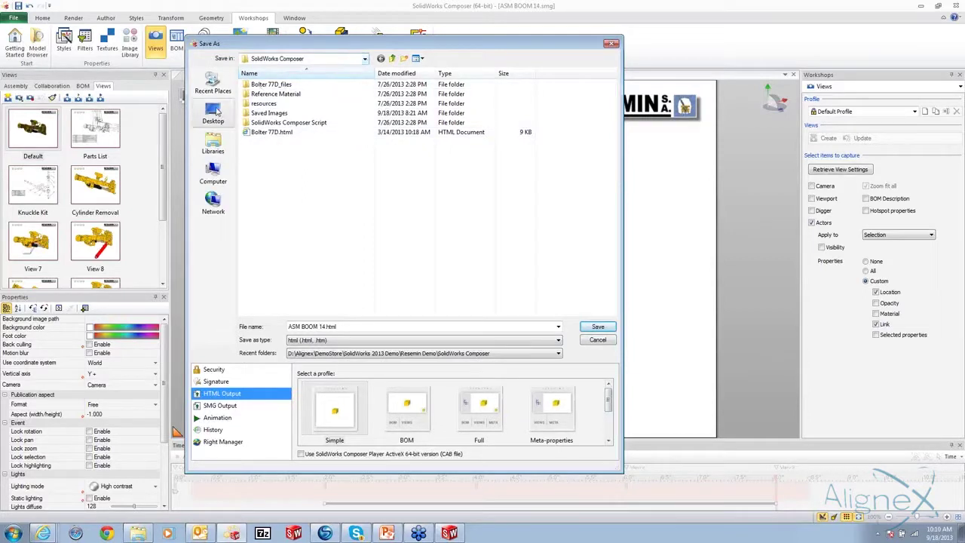
pyautogui.click(212, 113)
pyautogui.click(593, 329)
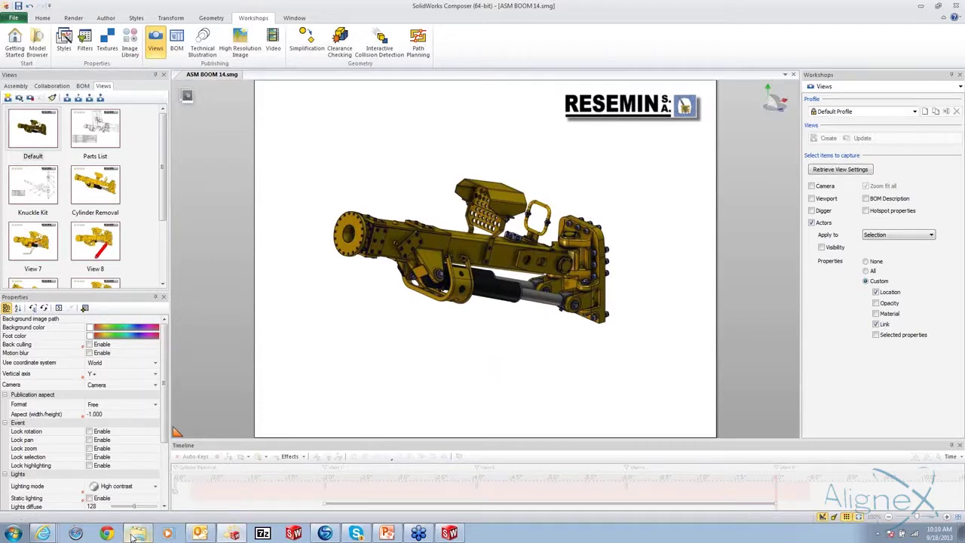
# Switch to a new Windows Explorer window and open ASM BOOM 14.html from the Desktop in the browser
pyautogui.rightClick(132, 535)
pyautogui.click(133, 490)
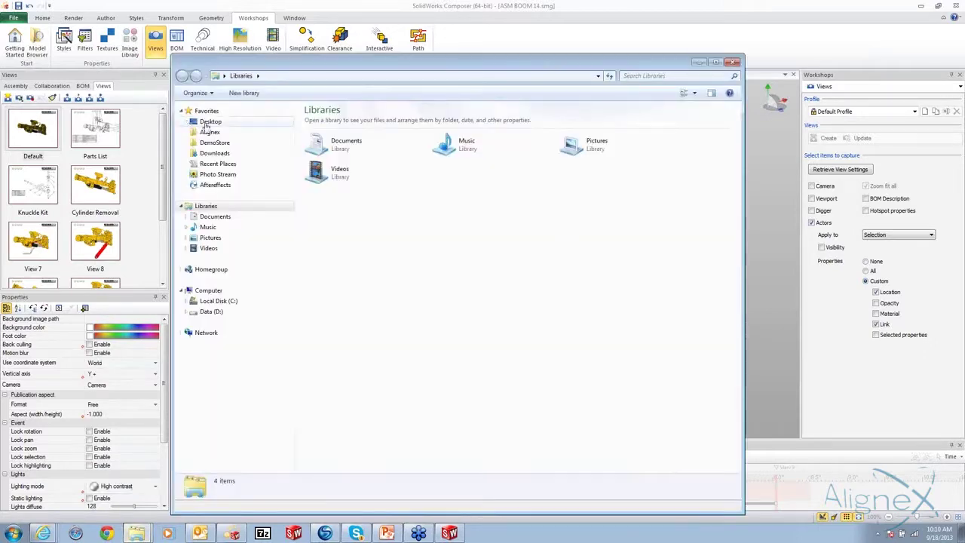
pyautogui.click(205, 123)
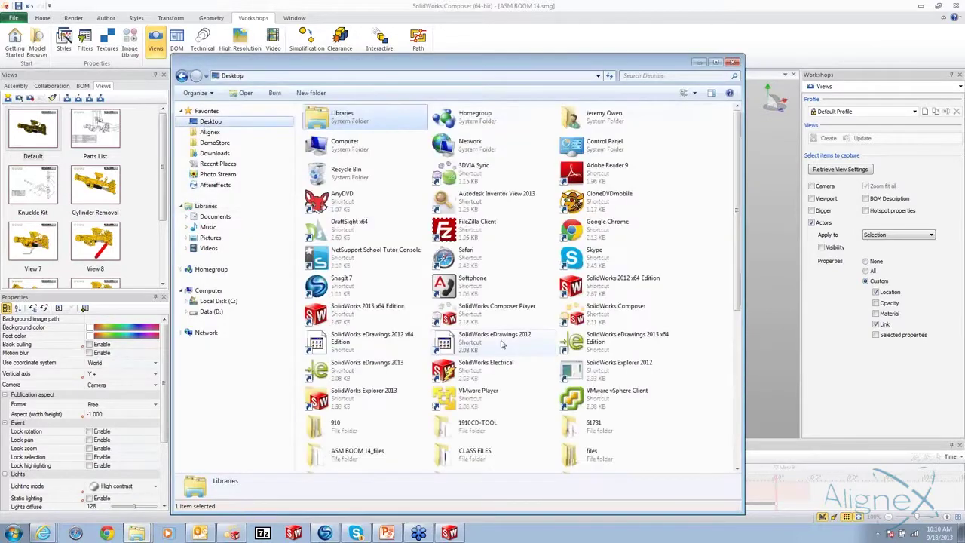
pyautogui.moveTo(741, 248); pyautogui.dragTo(739, 319)
pyautogui.scroll(-3, 607, 377)
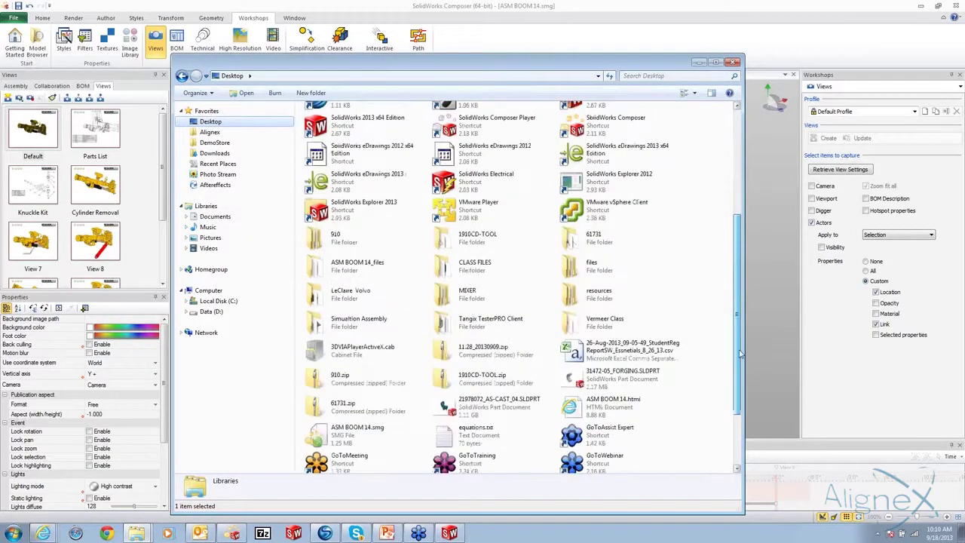
pyautogui.click(607, 376)
pyautogui.doubleClick(608, 375)
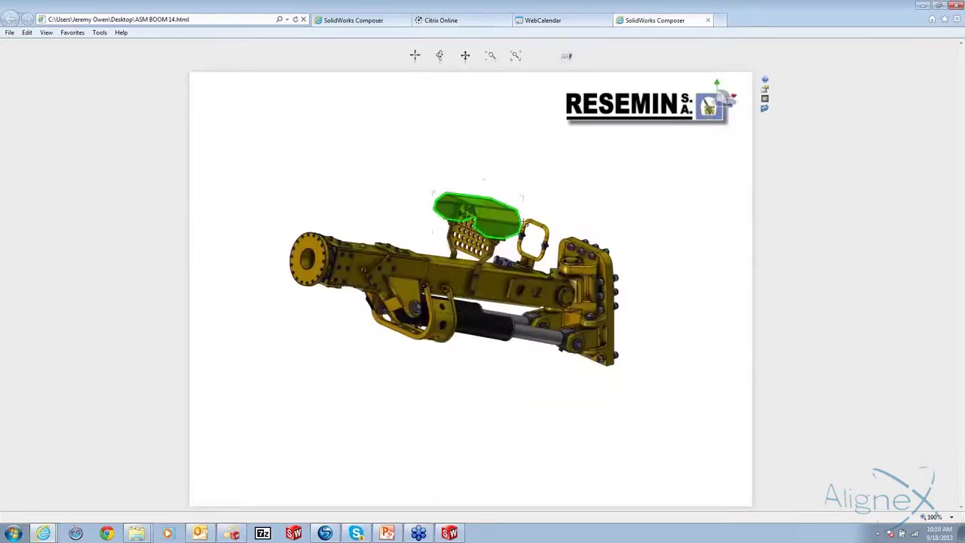
# Rotate the published boom to test it in the browser, close the browser and return to SolidWorks Composer
pyautogui.moveTo(594, 211); pyautogui.dragTo(625, 188)
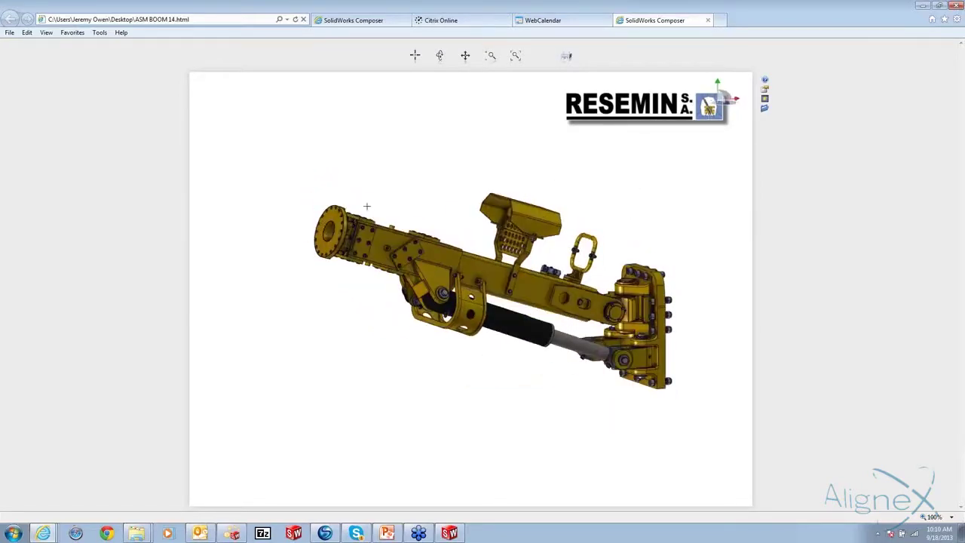
pyautogui.moveTo(328, 220); pyautogui.dragTo(280, 317)
pyautogui.click(955, 5)
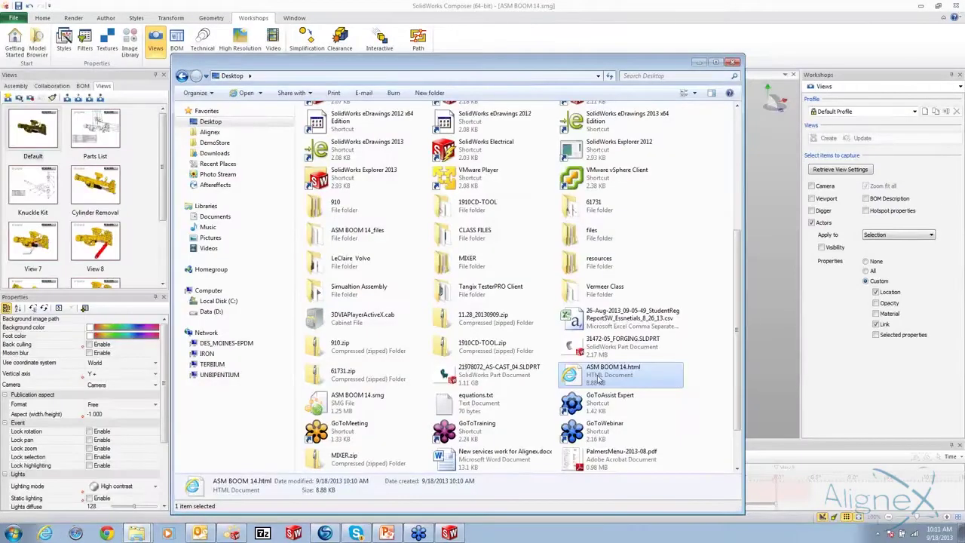
pyautogui.click(700, 61)
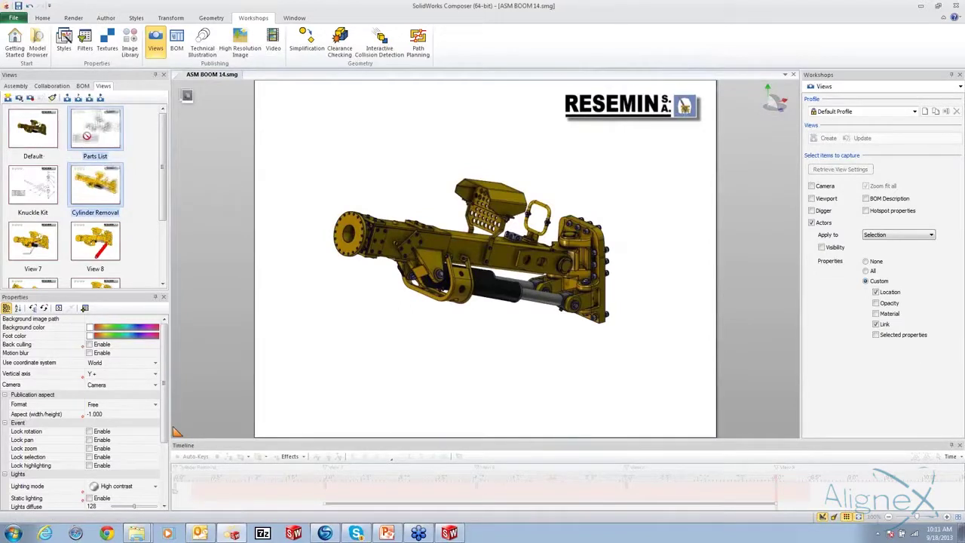
# Place the Parts List and Cylinder Removal views as linked preview images side by side beneath the boom
pyautogui.moveTo(89, 141); pyautogui.dragTo(370, 339)
pyautogui.moveTo(372, 344); pyautogui.dragTo(402, 368)
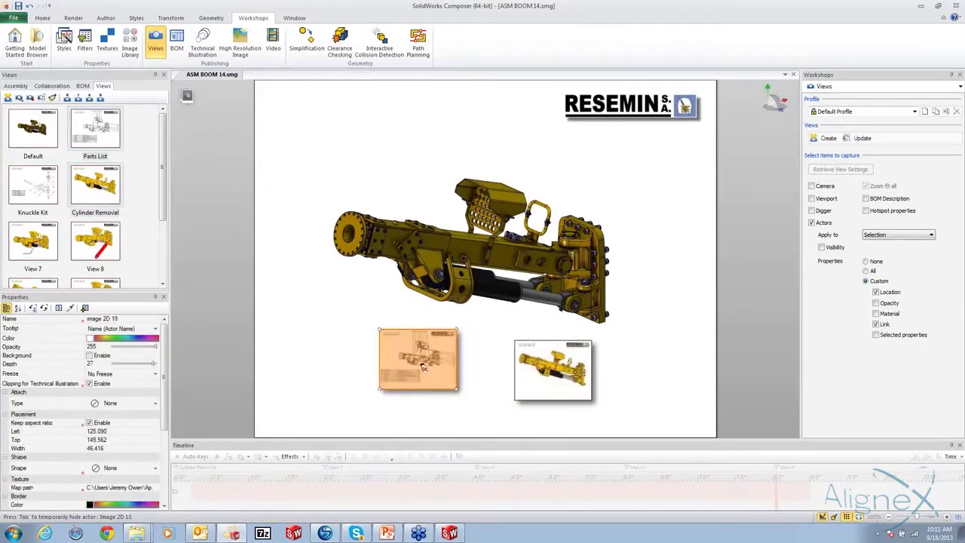
pyautogui.moveTo(555, 383); pyautogui.dragTo(542, 371)
pyautogui.click(403, 415)
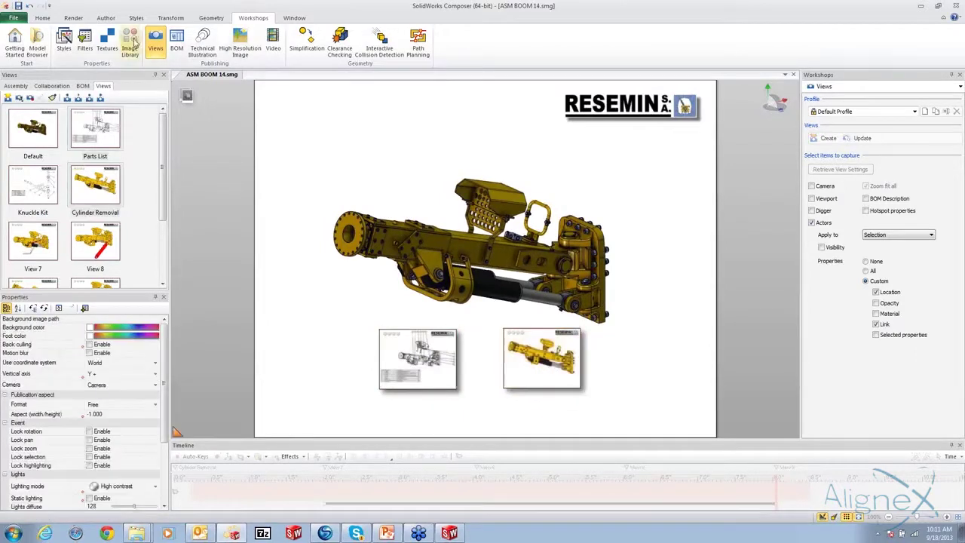
# Add a 2D text label reading "Parts List" beneath the Parts List preview image
pyautogui.click(69, 21)
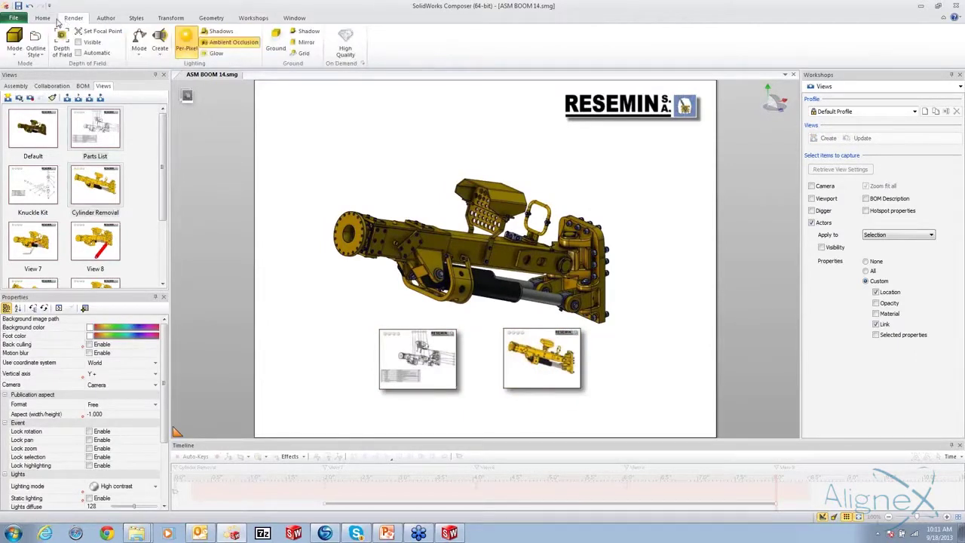
pyautogui.click(106, 18)
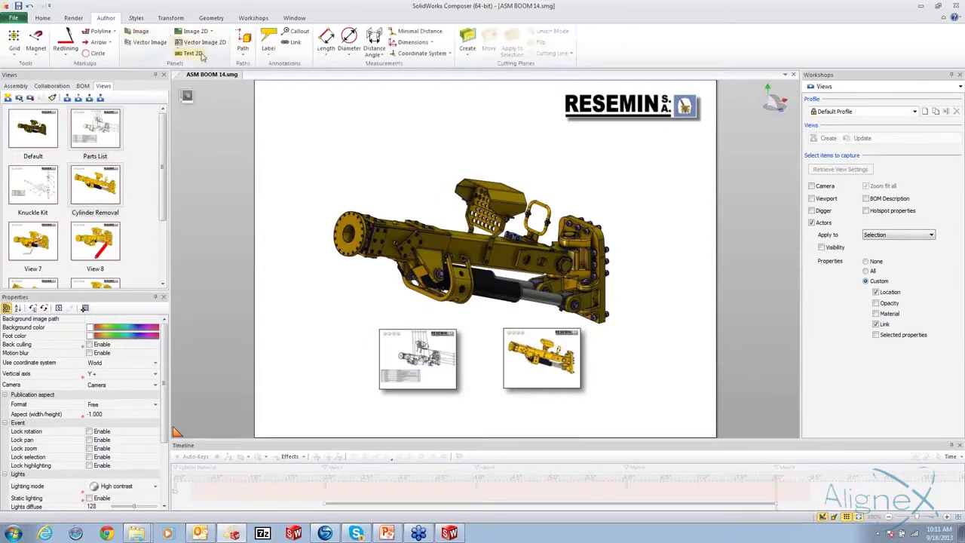
pyautogui.click(189, 53)
pyautogui.click(396, 410)
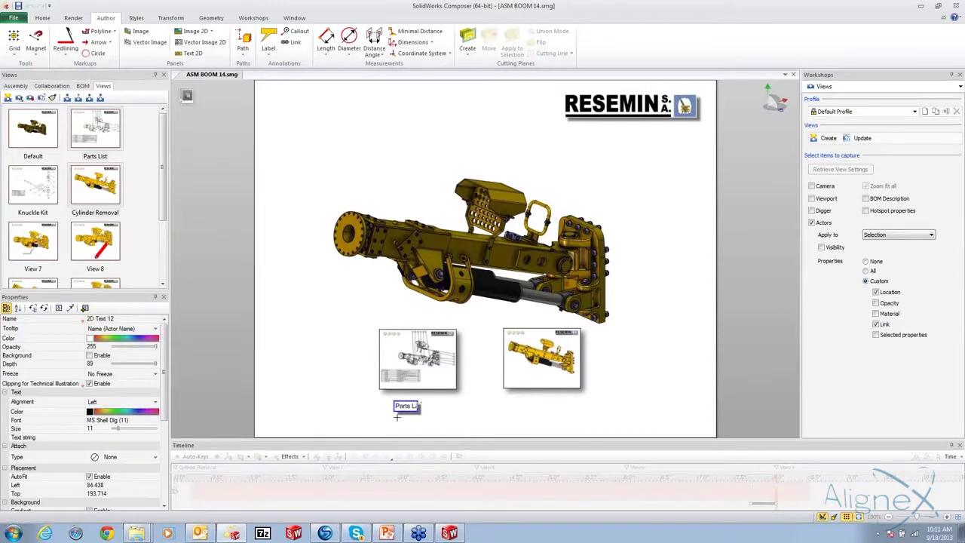
pyautogui.write('st')
pyautogui.click(397, 419)
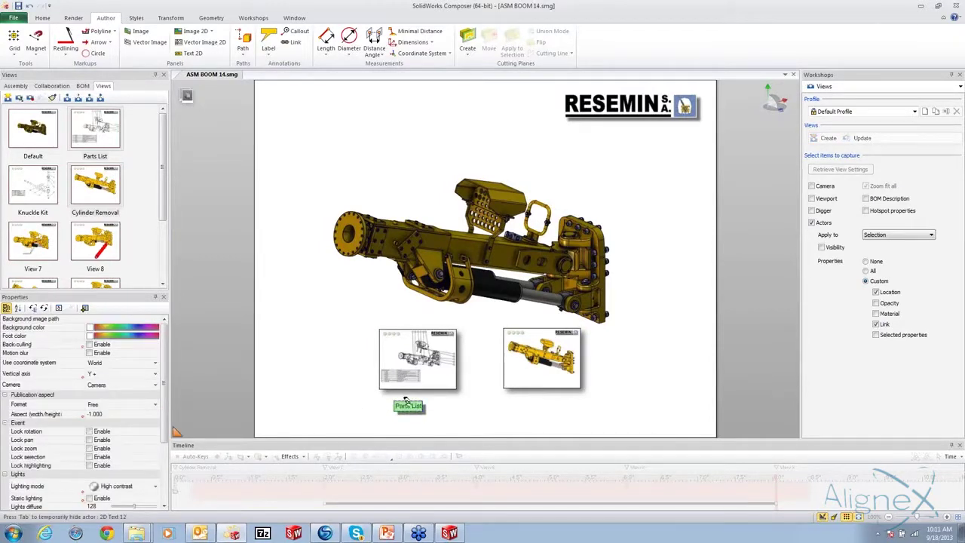
# Turn off the border and the shadow of the Parts List label
pyautogui.click(408, 405)
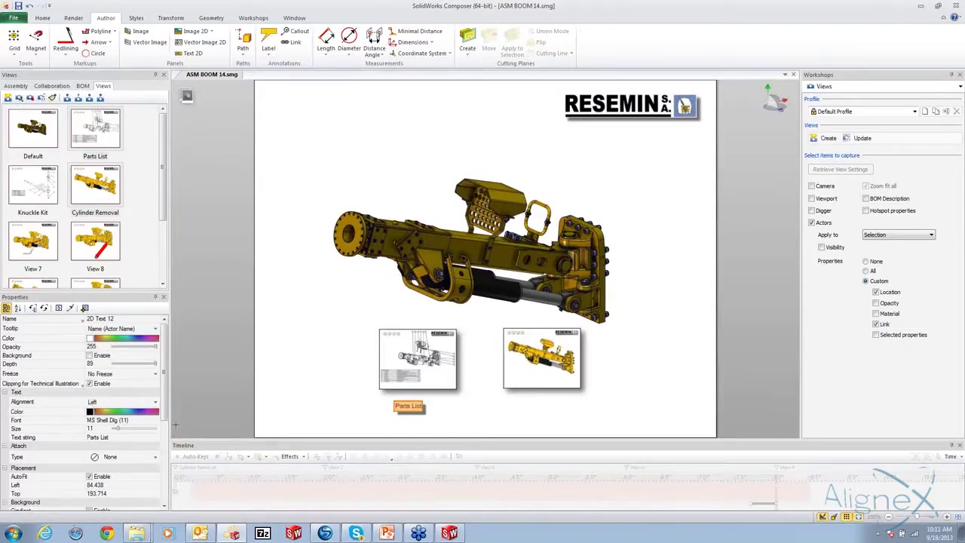
pyautogui.scroll(-5, 65, 409)
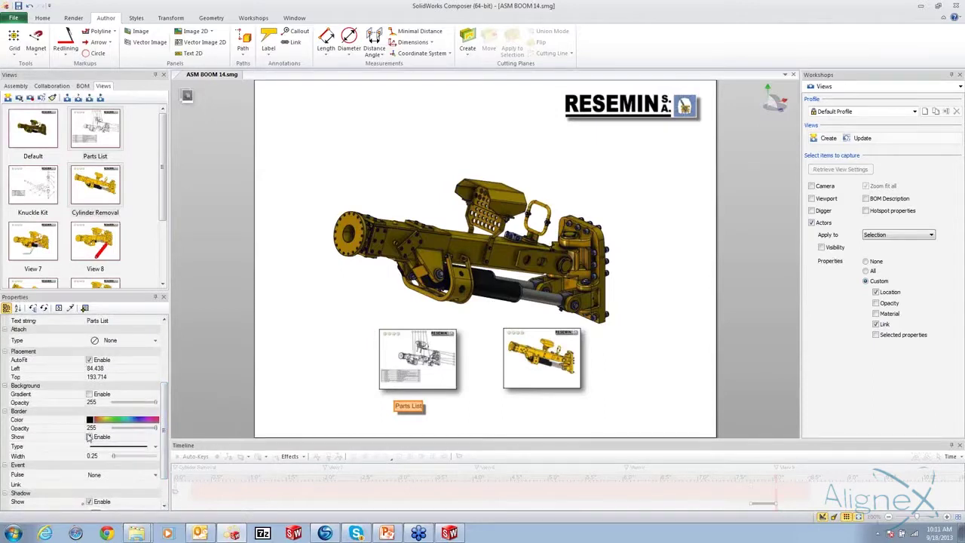
pyautogui.click(88, 437)
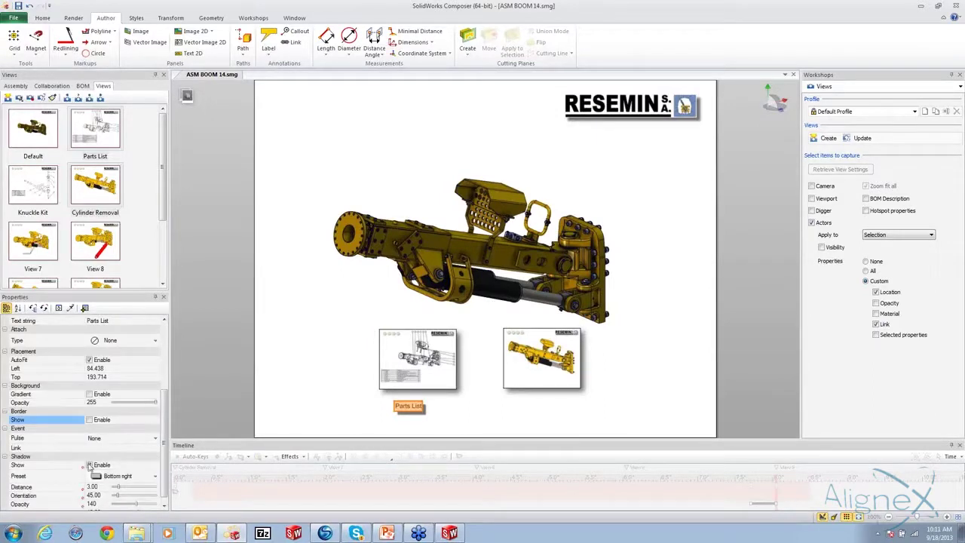
pyautogui.click(89, 465)
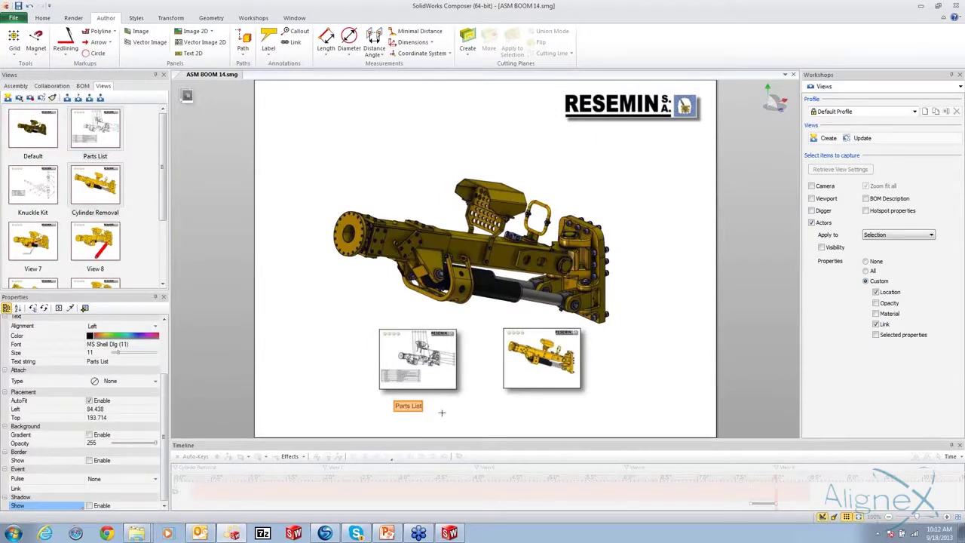
# Duplicate the Parts List label beneath the Cylinder Removal preview and change the copy's text to "Remove Cylinder"
pyautogui.hotkey('ctrl', 'v')
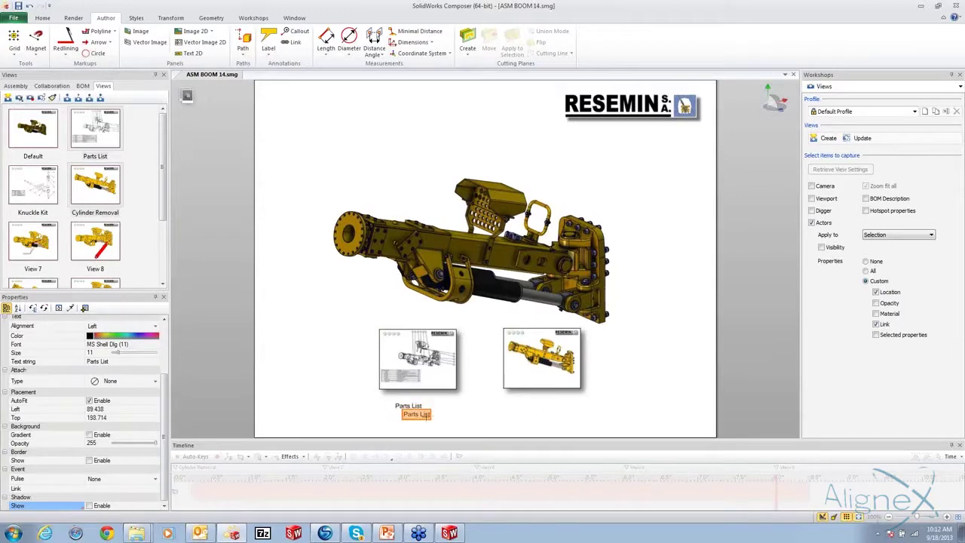
pyautogui.moveTo(427, 415); pyautogui.dragTo(506, 407)
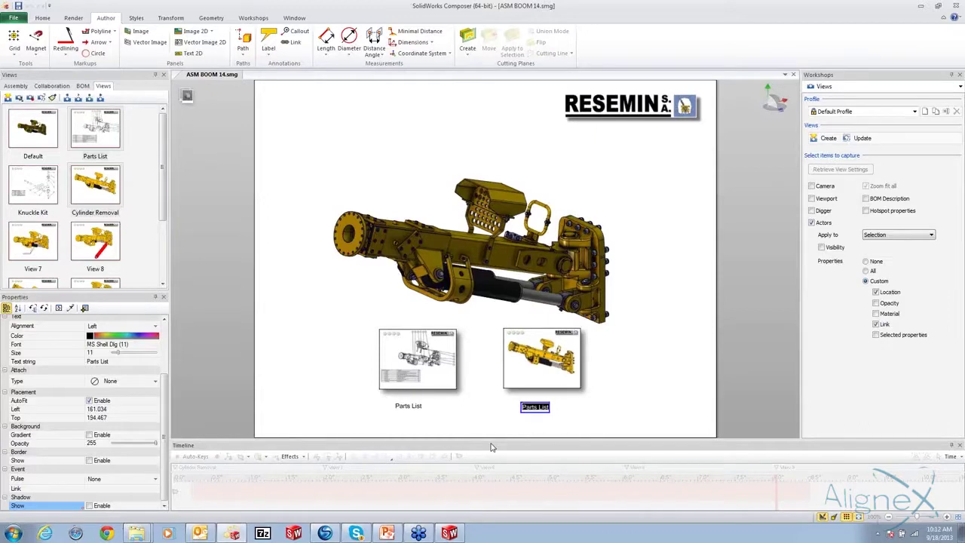
pyautogui.write('Rec')
pyautogui.click(468, 407)
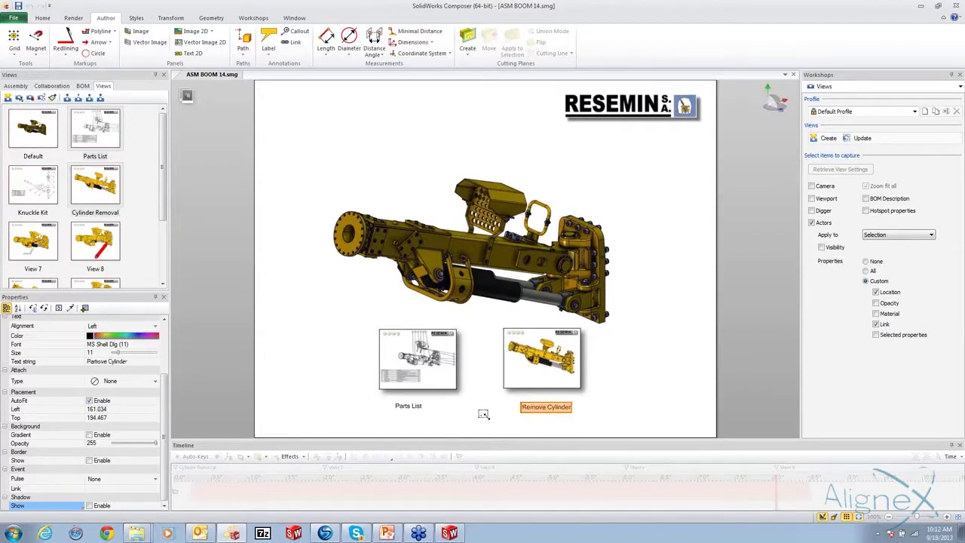
# Draw horizontal magnetic lines about 226 long through the previews and about 181 long below the labels, and snap the images and labels to them
pyautogui.click(35, 39)
pyautogui.click(298, 371)
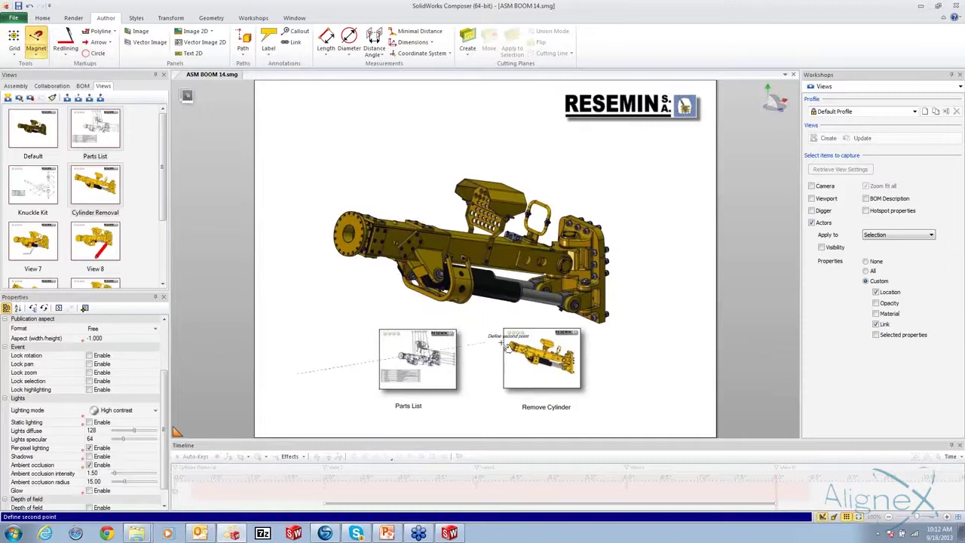
pyautogui.click(648, 373)
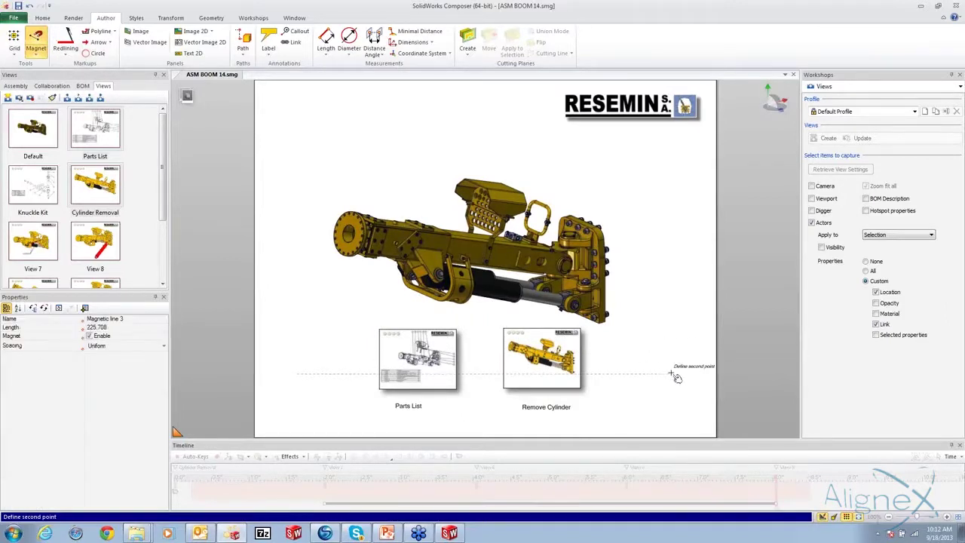
pyautogui.click(354, 419)
pyautogui.click(653, 419)
pyautogui.press('Escape')
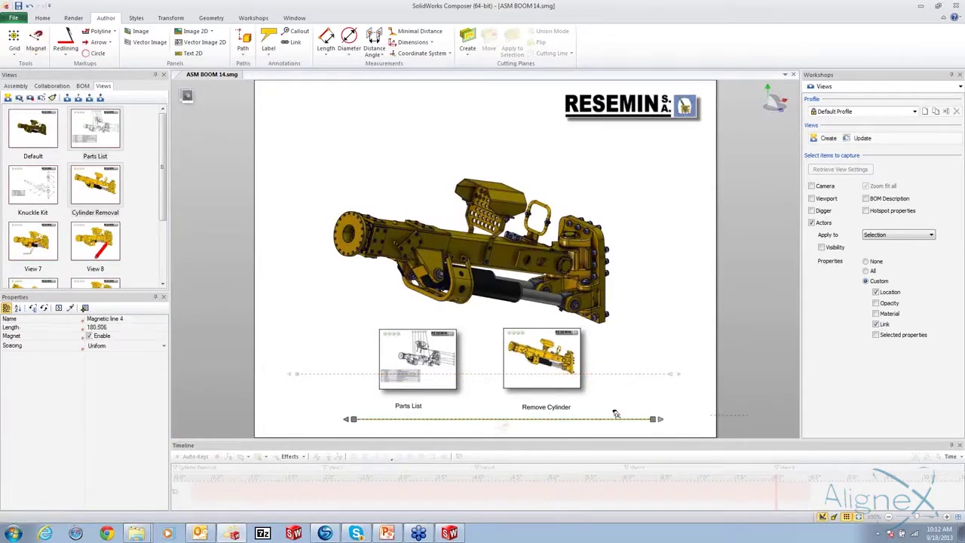
pyautogui.moveTo(615, 414); pyautogui.dragTo(638, 359)
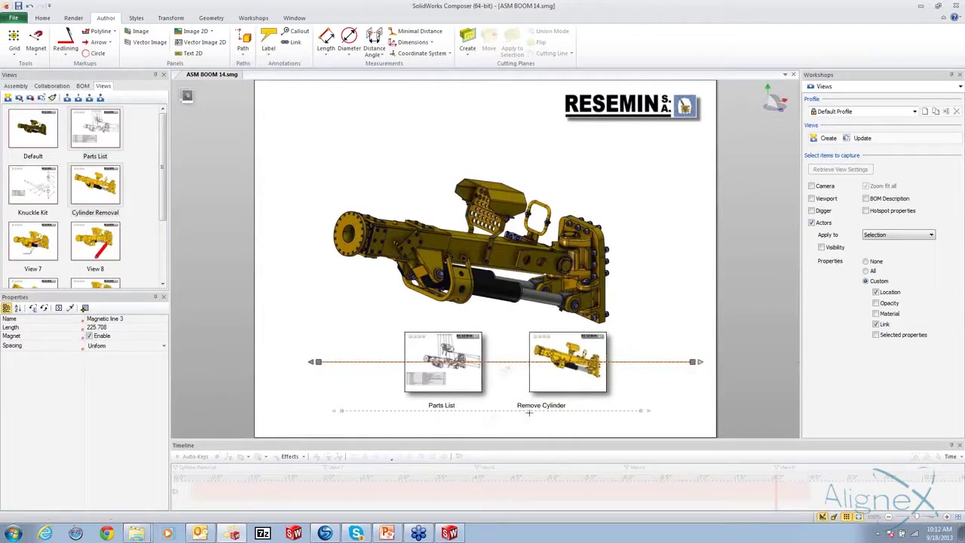
# Set the lower magnetic line's spacing to Custom and centre the Remove Cylinder label under its preview image
pyautogui.click(591, 407)
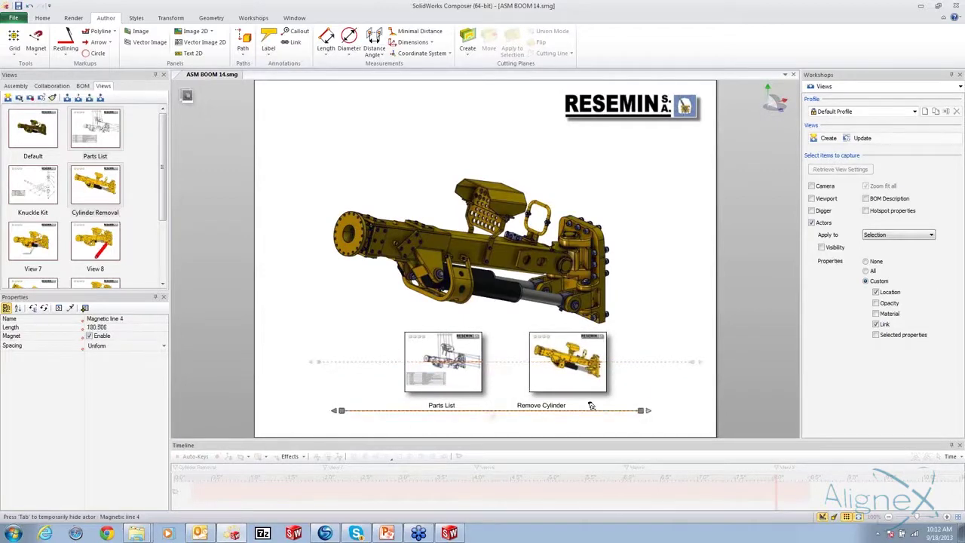
pyautogui.click(98, 347)
pyautogui.click(98, 364)
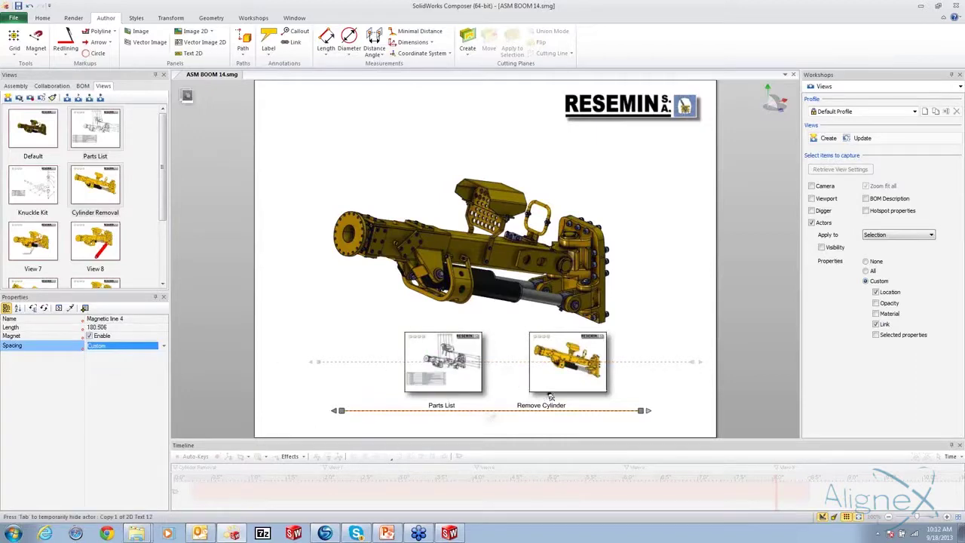
pyautogui.click(569, 405)
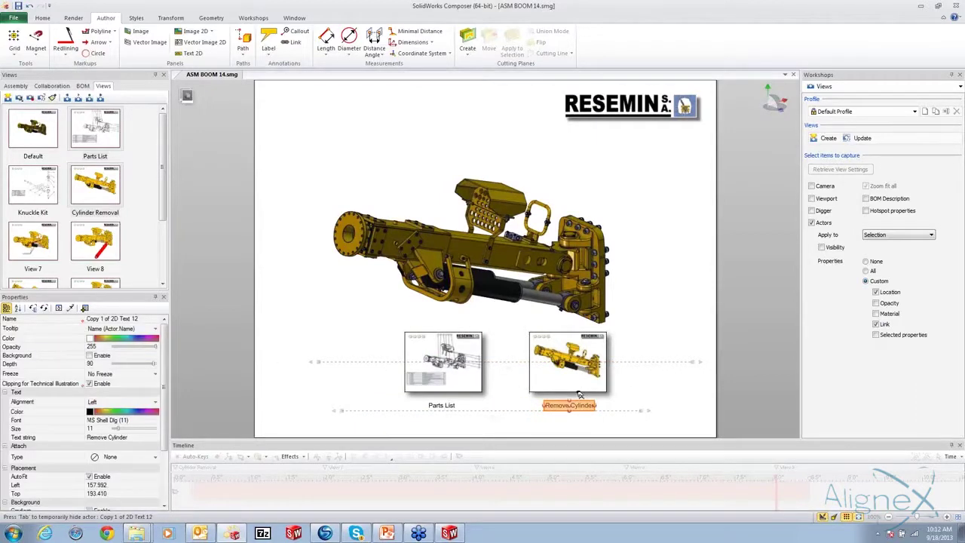
pyautogui.click(657, 288)
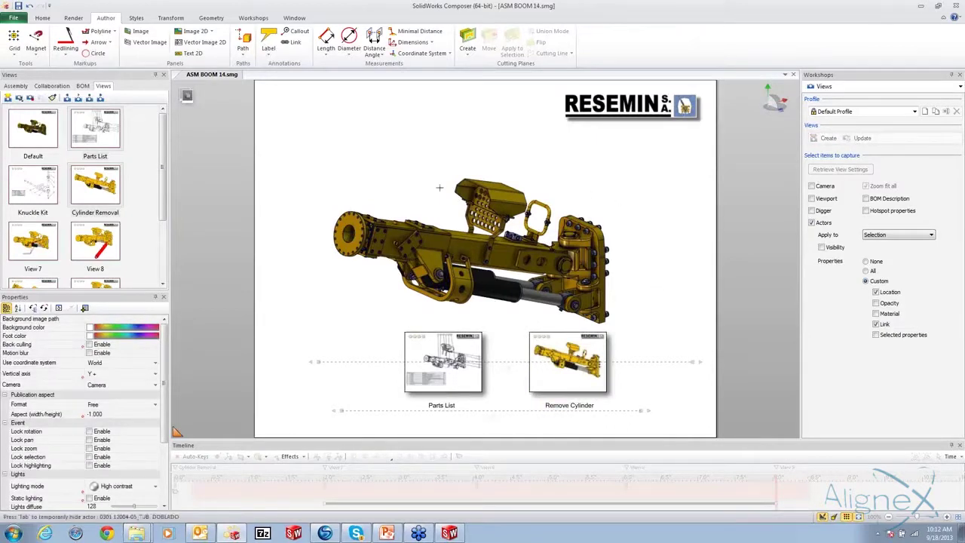
# Move the boom higher above the preview images and update the Default view with the current layout
pyautogui.moveTo(462, 180); pyautogui.dragTo(451, 144)
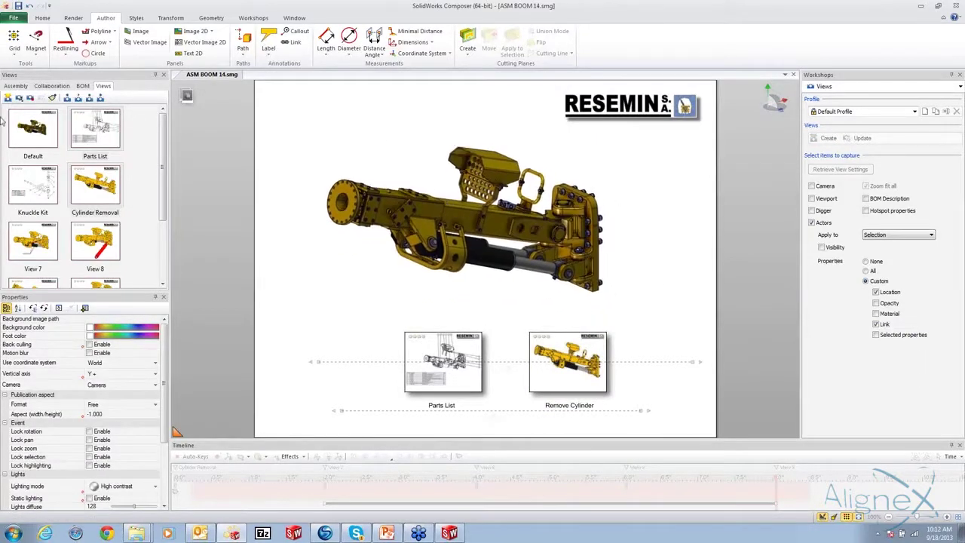
pyautogui.click(25, 142)
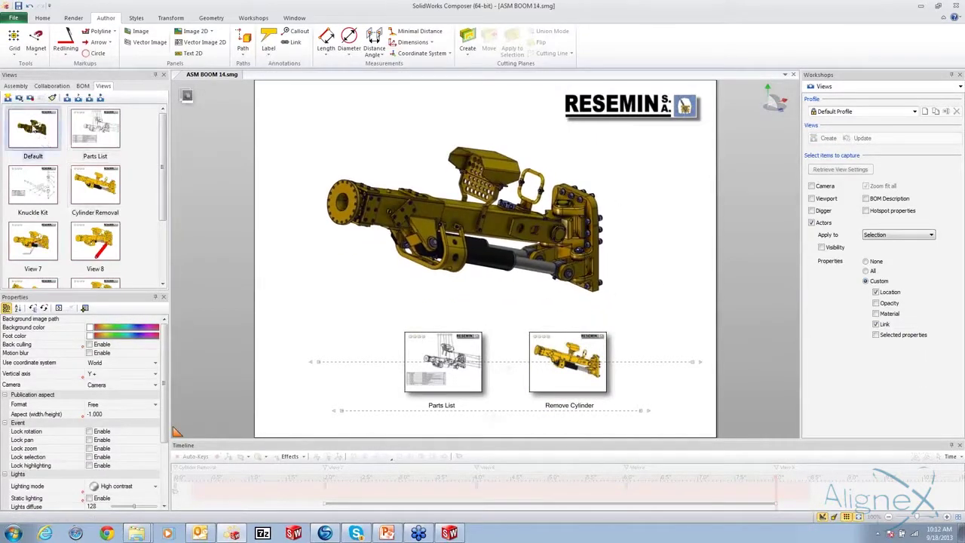
pyautogui.click(31, 99)
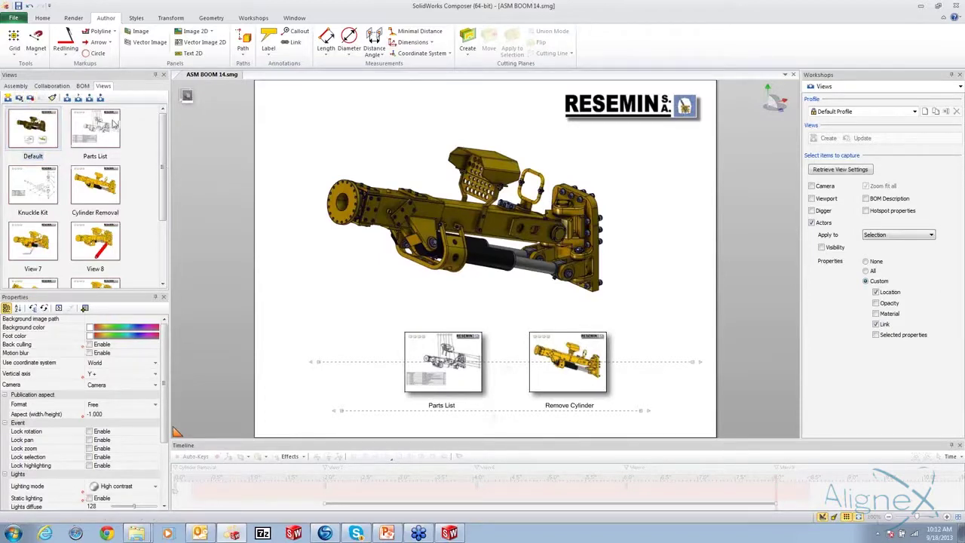
# Show the Parts List view, collapse the expanded subassemblies in the assembly tree and select both KNUCKLE KIT assemblies
pyautogui.moveTo(98, 139); pyautogui.dragTo(346, 287)
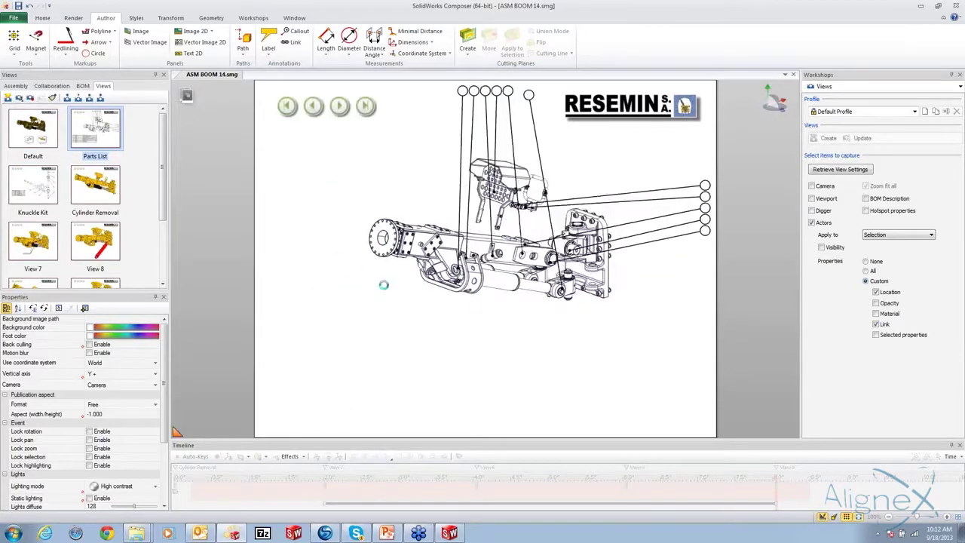
pyautogui.click(15, 85)
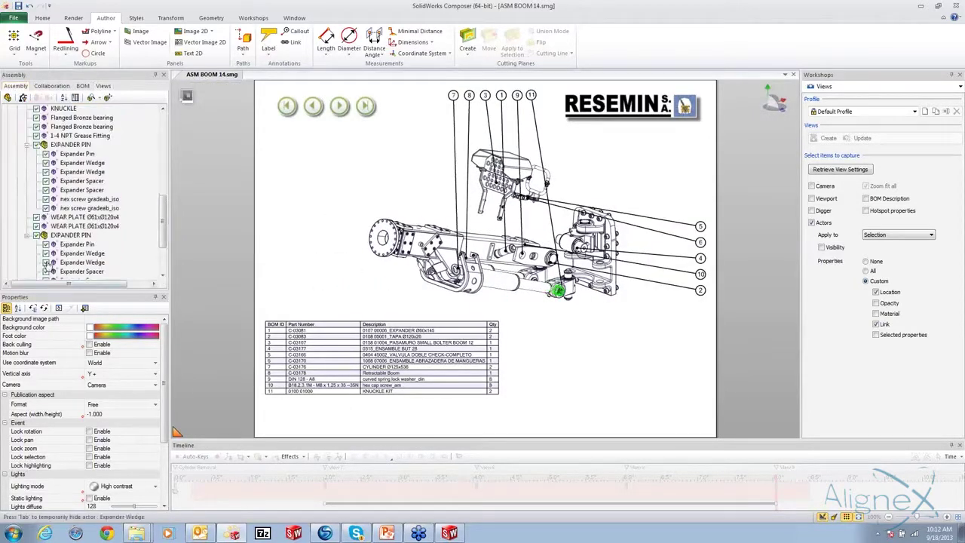
pyautogui.click(28, 145)
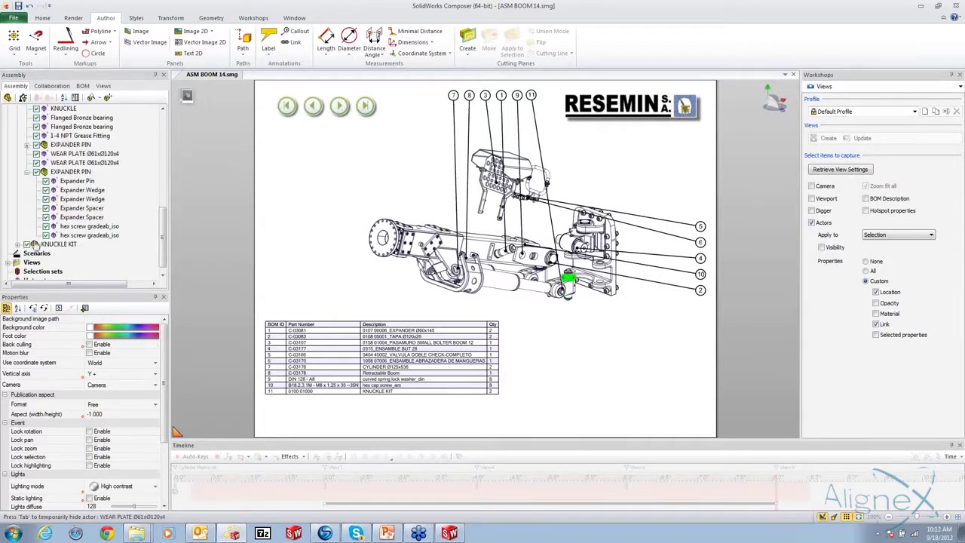
pyautogui.scroll(2, 15, 143)
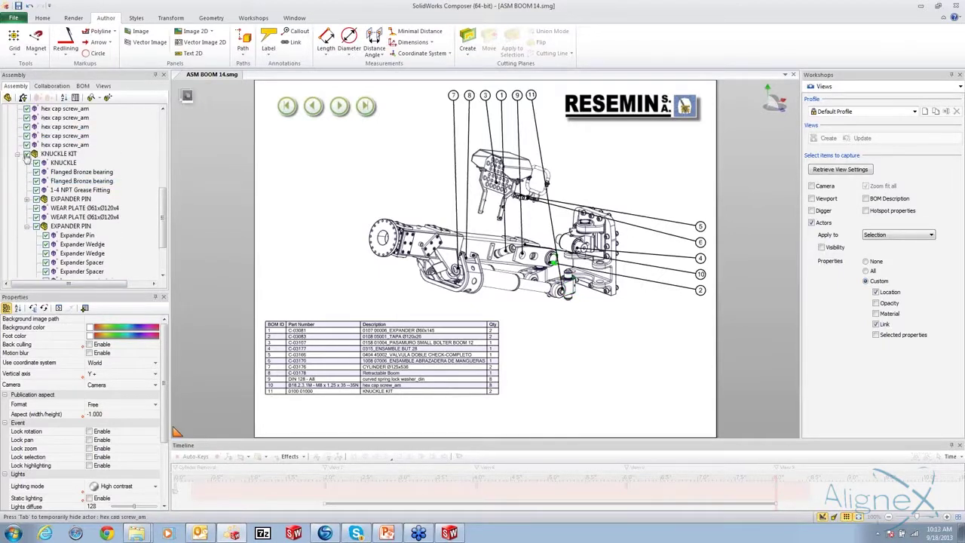
pyautogui.click(18, 155)
pyautogui.click(54, 227)
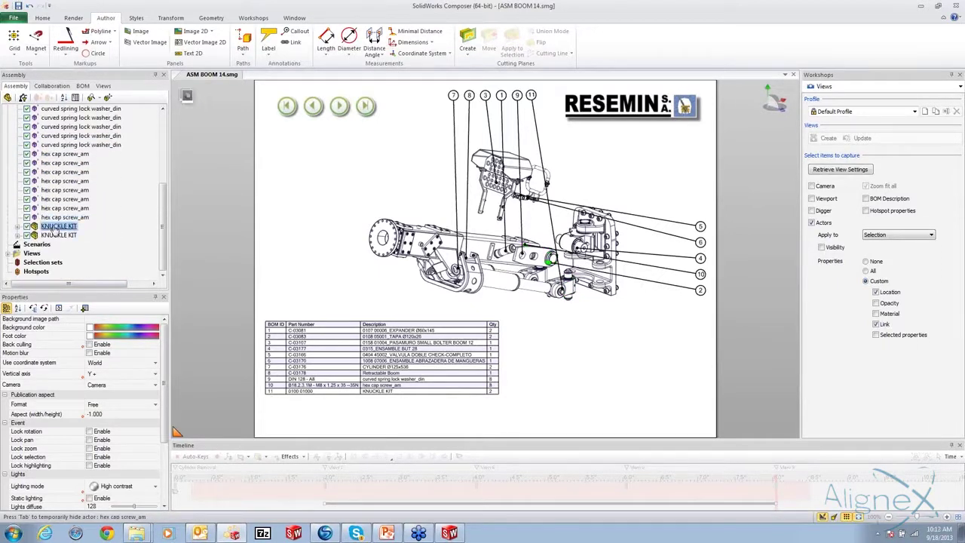
pyautogui.click(119, 254)
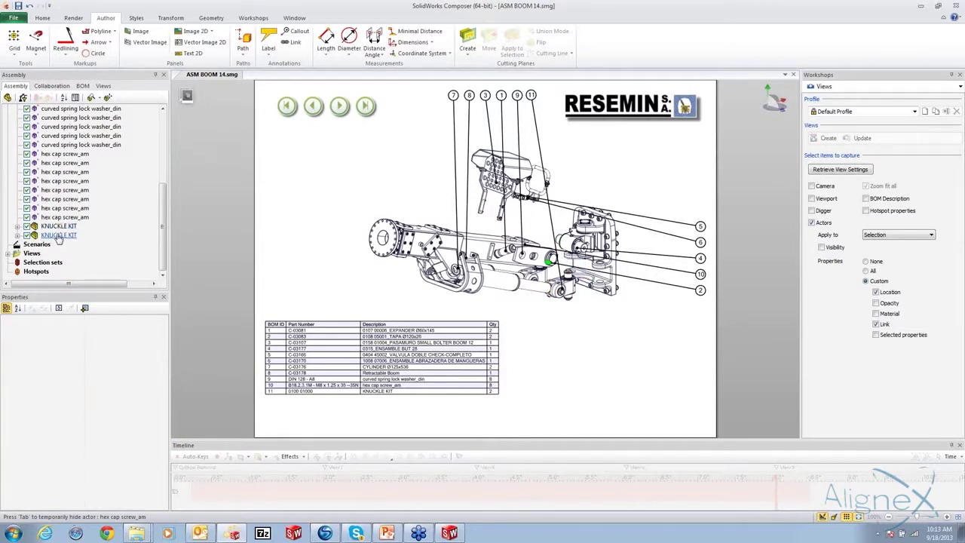
pyautogui.click(58, 236)
pyautogui.keyDown('ctrl'); pyautogui.click(57, 227); pyautogui.keyUp('ctrl')
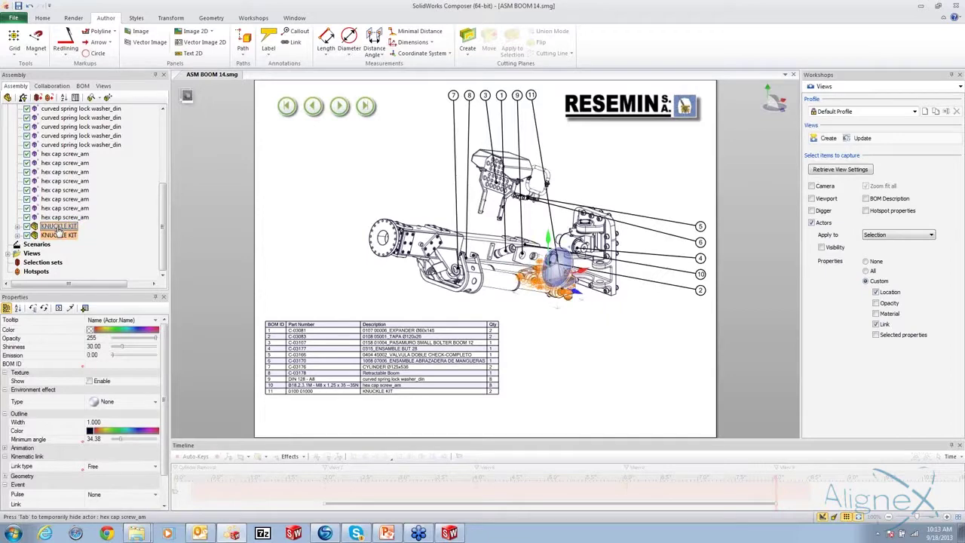
# Link both selected knuckle kits to view://Knuckle Kit, clear the selection and return to the list of views
pyautogui.scroll(-3, 164, 449)
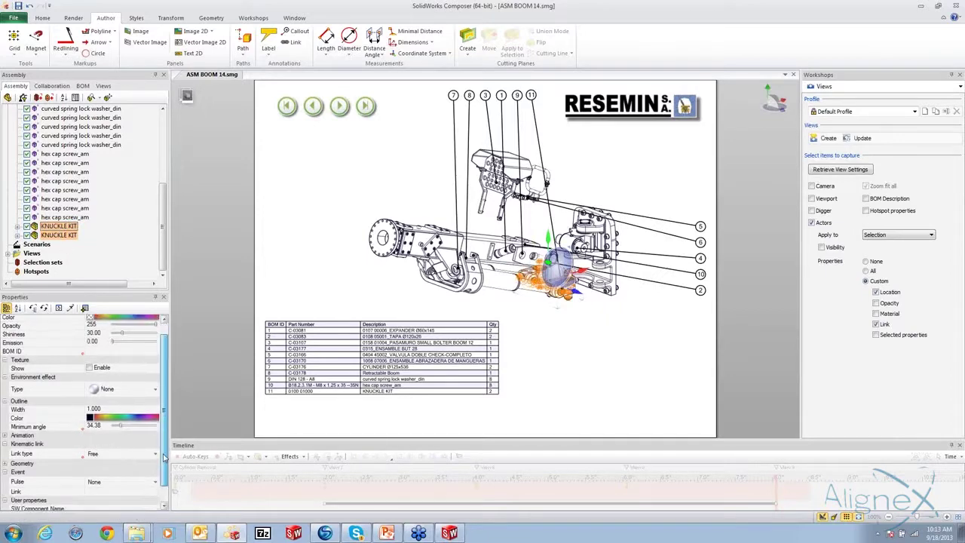
pyautogui.click(156, 470)
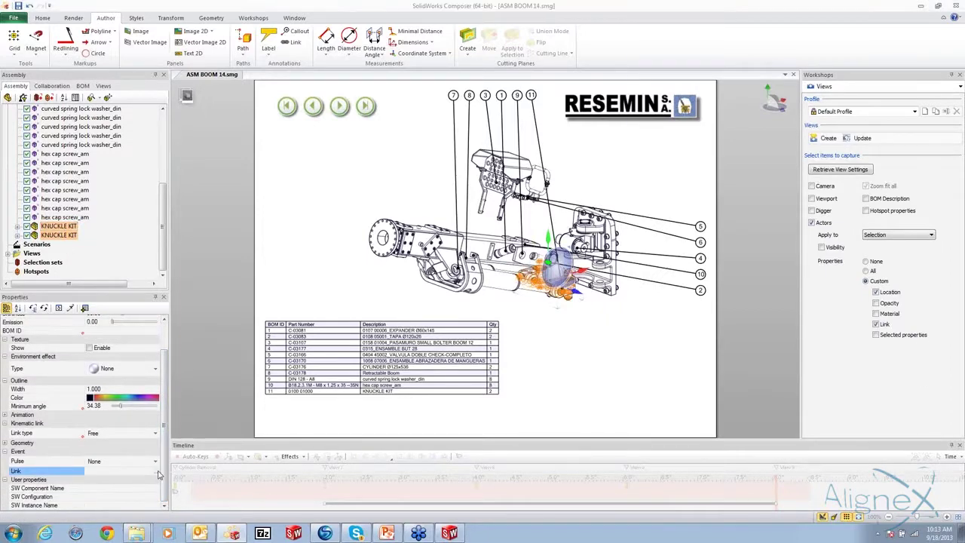
pyautogui.click(298, 443)
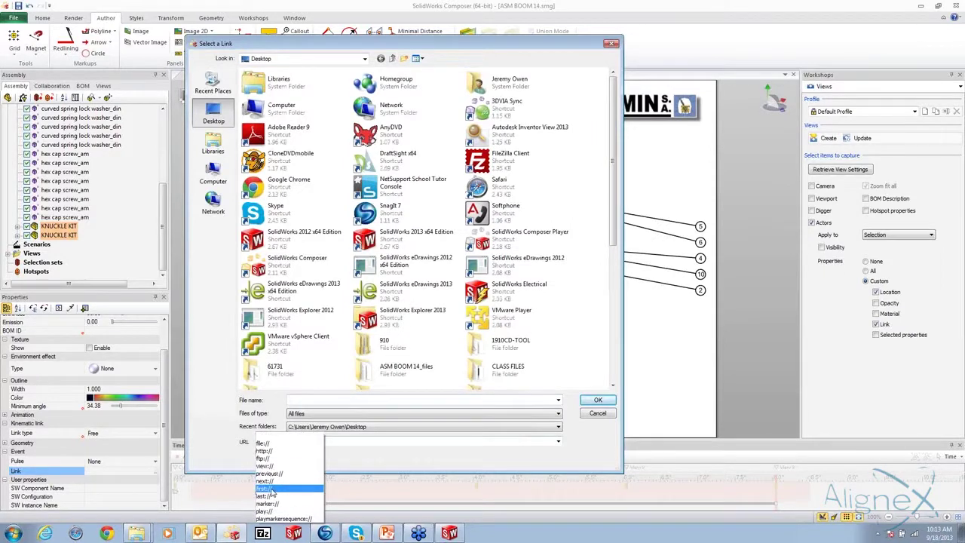
pyautogui.click(269, 461)
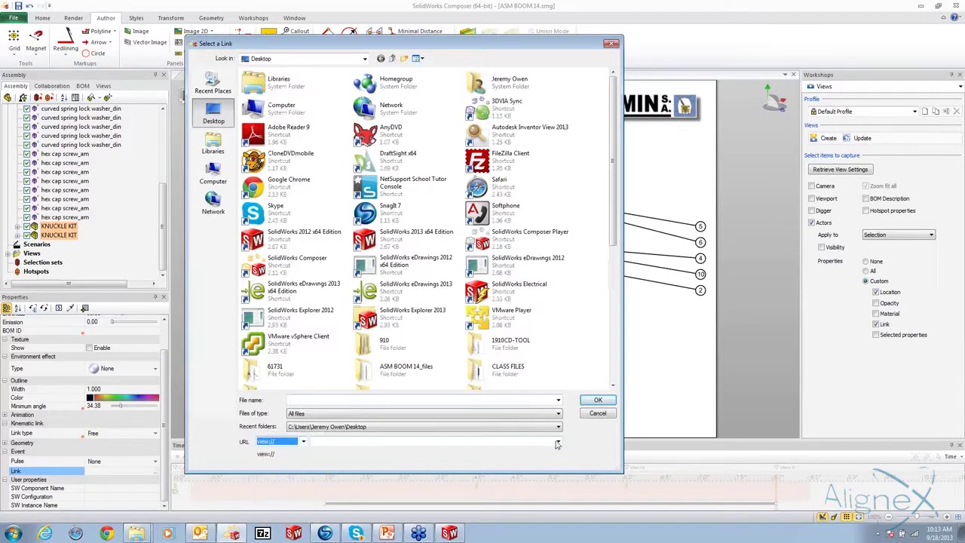
pyautogui.click(558, 442)
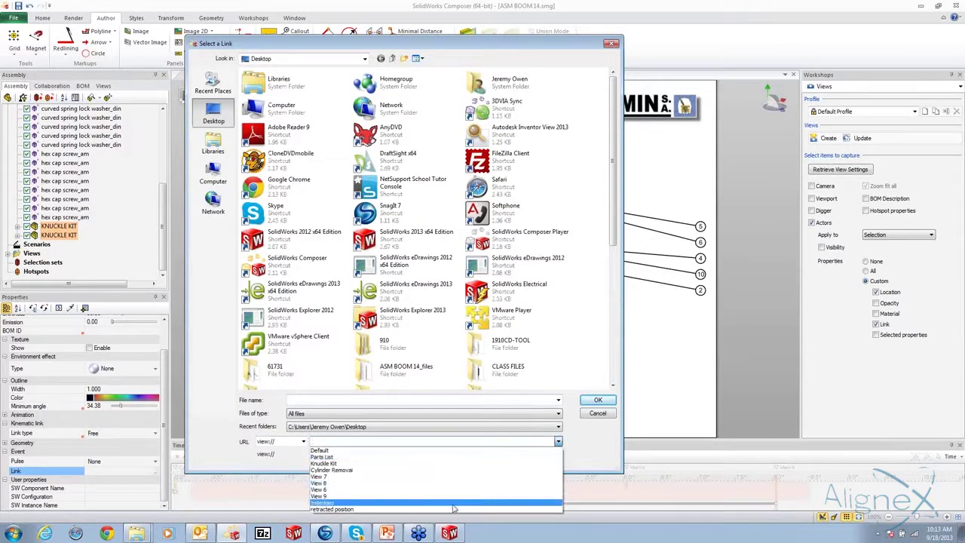
pyautogui.click(449, 463)
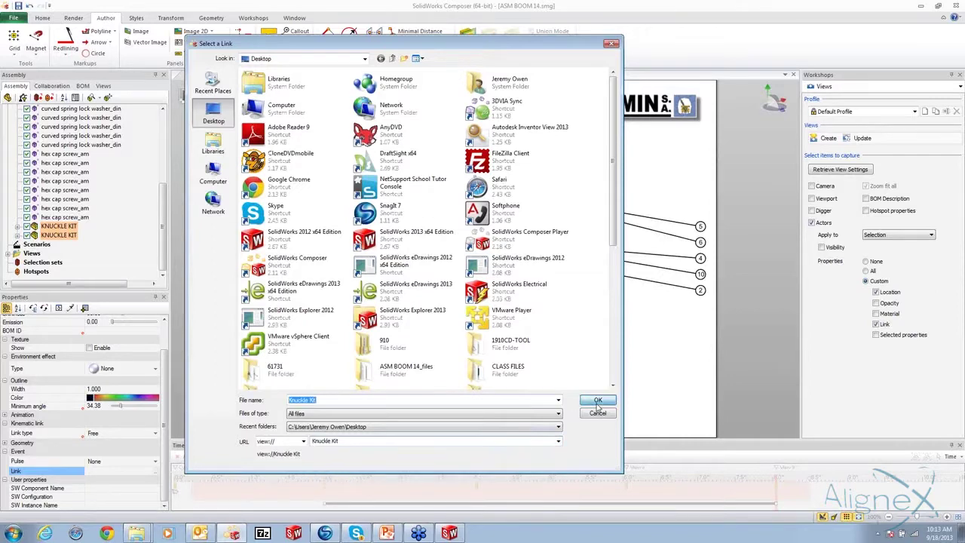
pyautogui.click(597, 400)
pyautogui.click(558, 381)
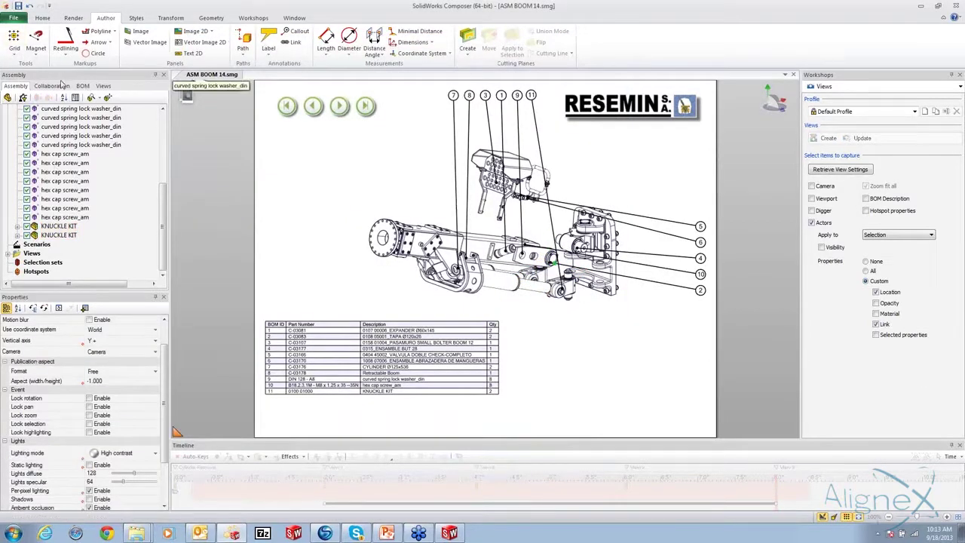
pyautogui.click(109, 88)
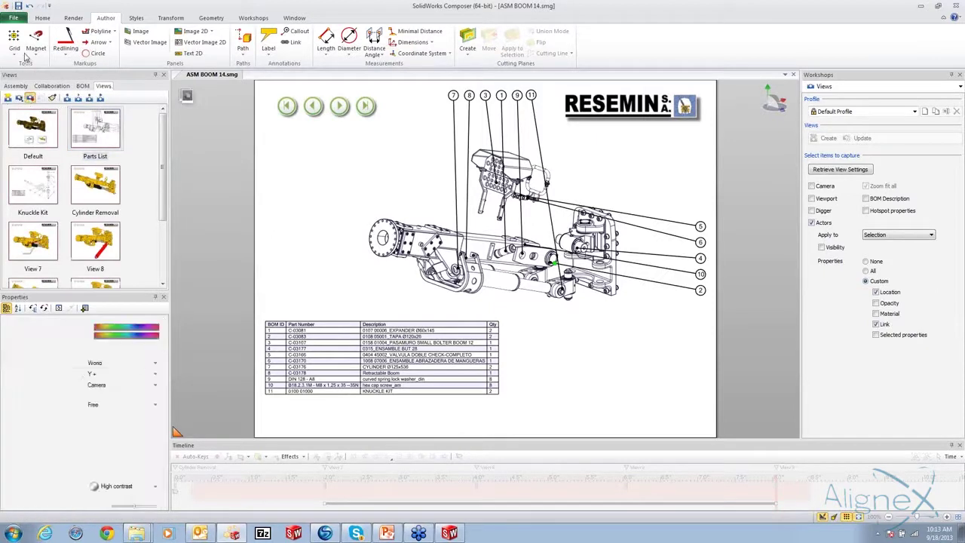
# Publish the document to HTML on the Desktop as ASM BOOM 14.html, replacing the existing file
pyautogui.click(6, 5)
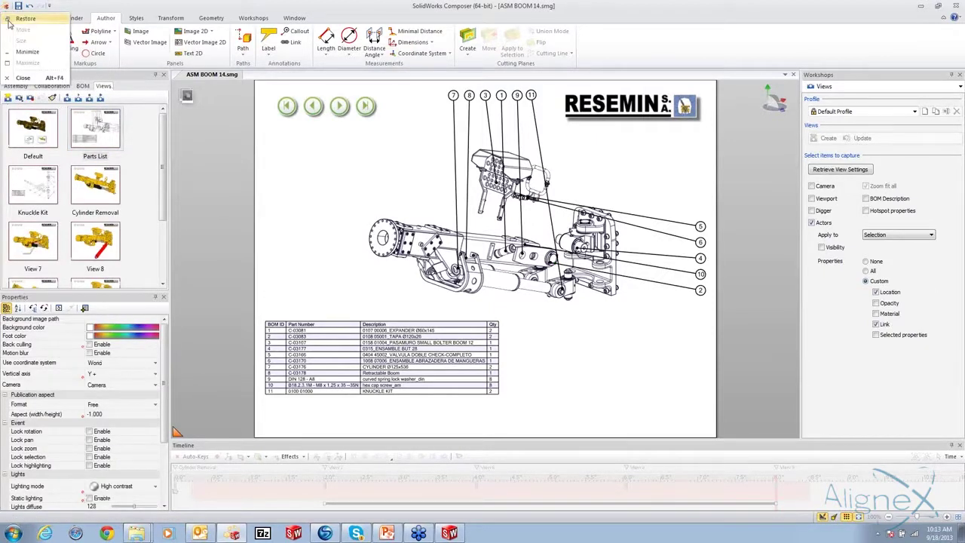
pyautogui.click(8, 20)
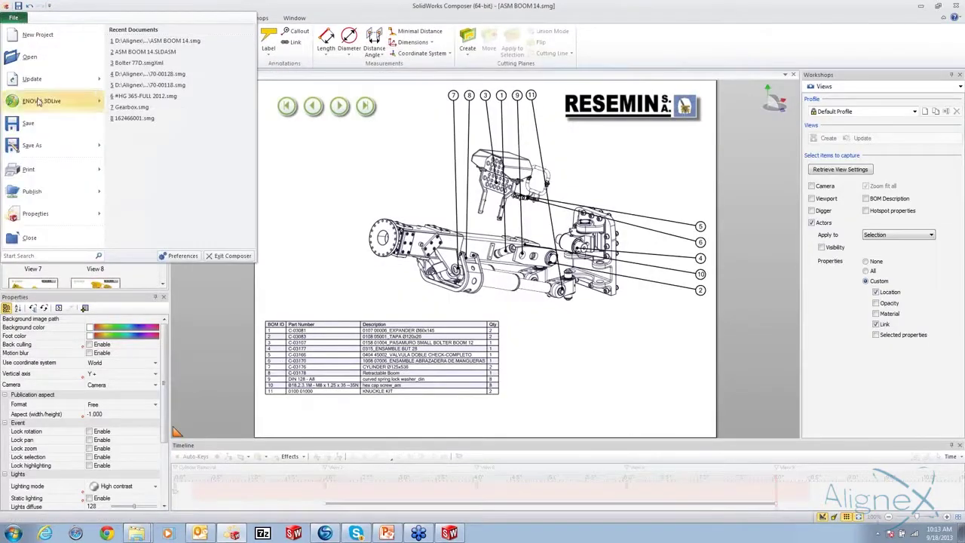
pyautogui.moveTo(32, 191)
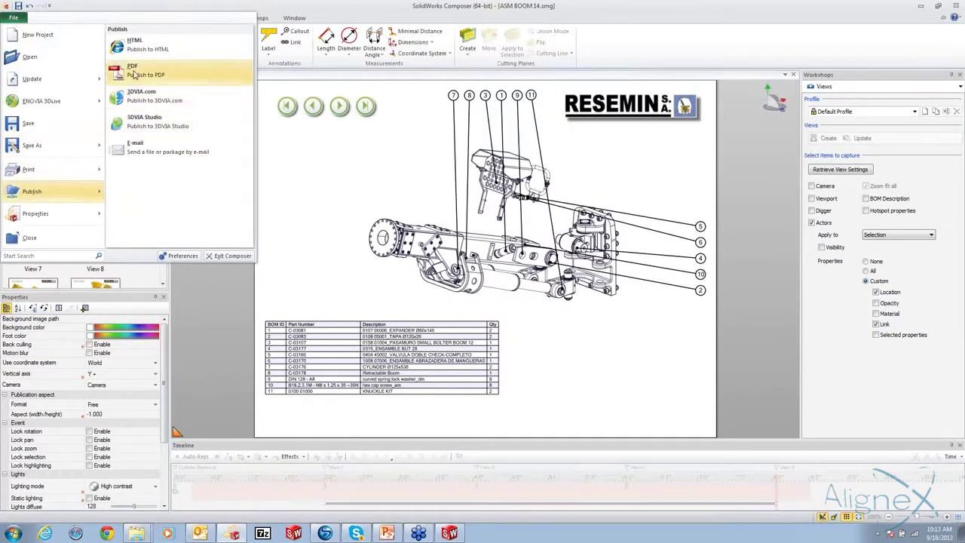
pyautogui.click(139, 44)
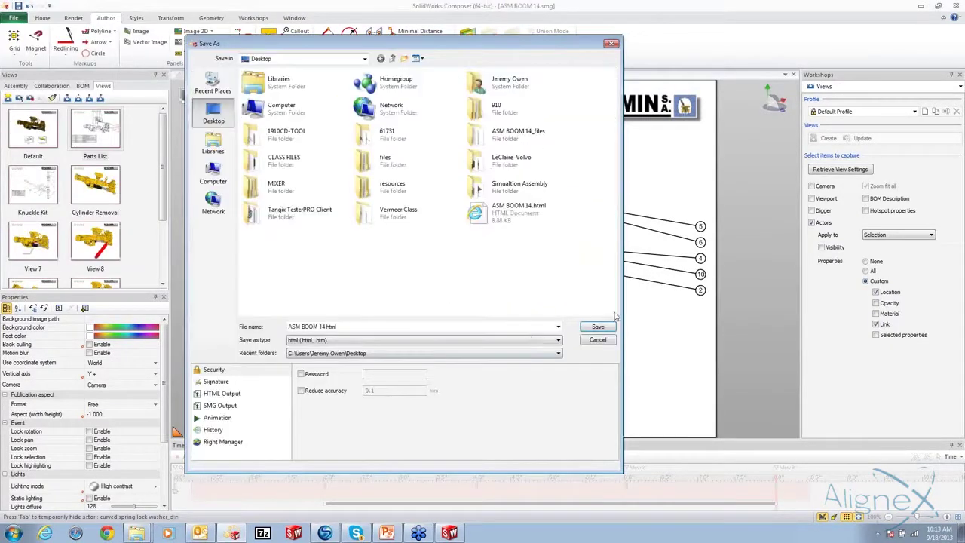
pyautogui.click(598, 326)
pyautogui.click(537, 301)
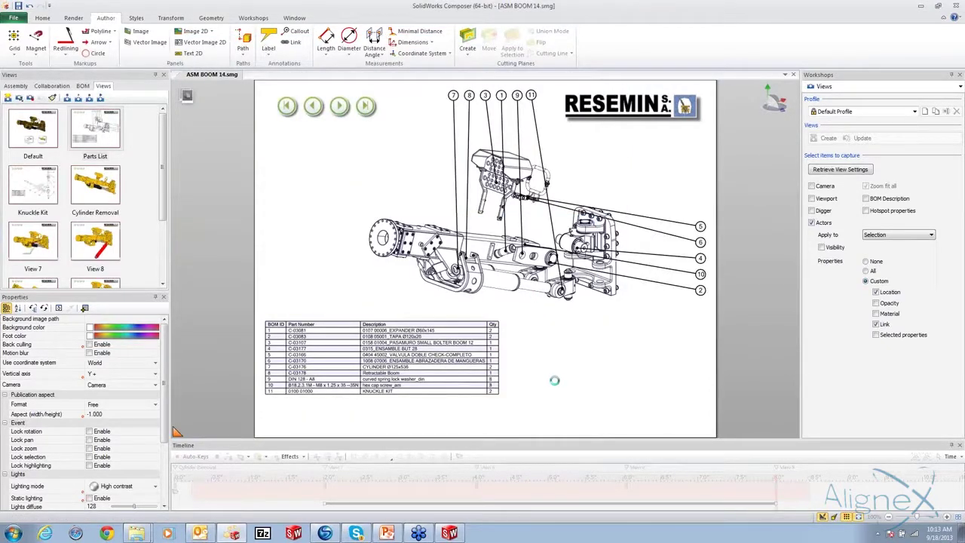
# Open the Desktop folder and launch the published ASM BOOM 14.html in the web browser
pyautogui.click(199, 533)
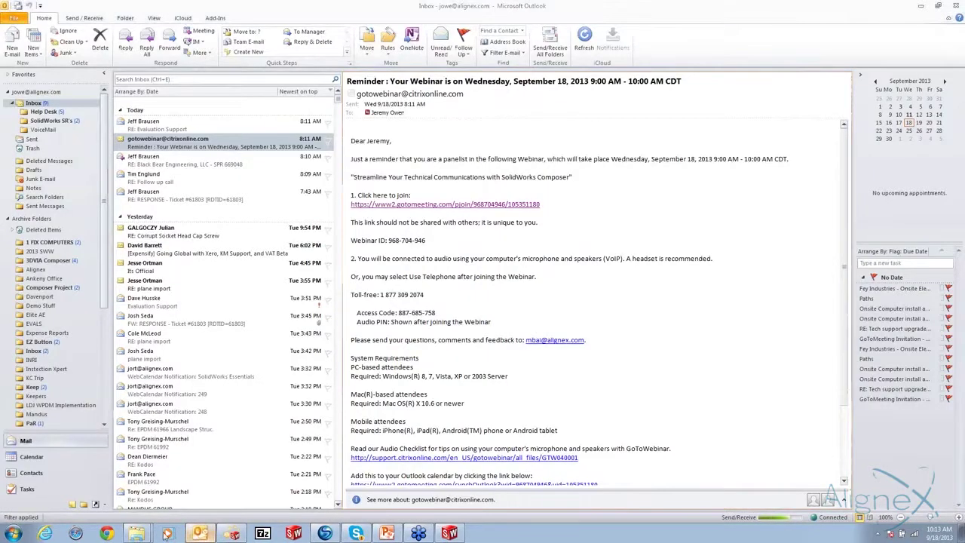
pyautogui.click(200, 534)
pyautogui.moveTo(120, 516)
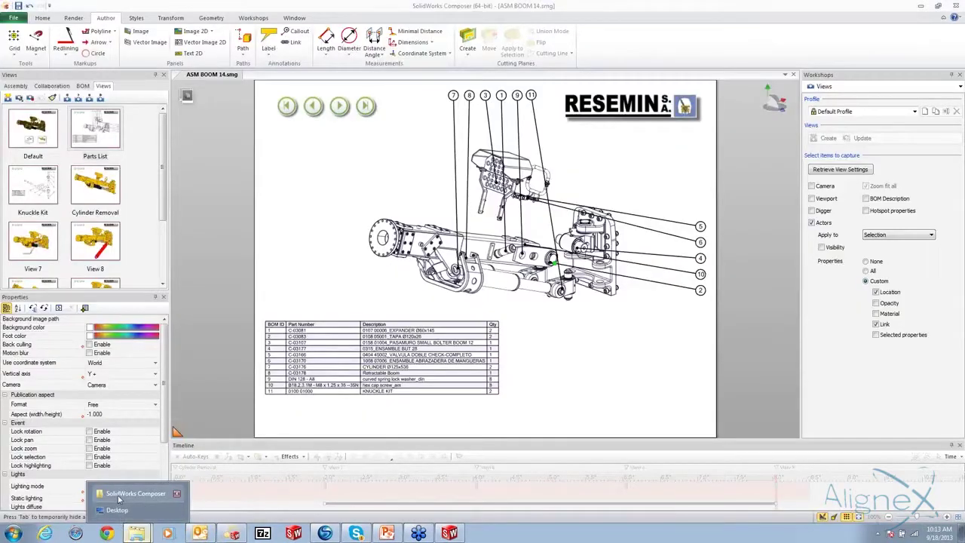
pyautogui.click(119, 511)
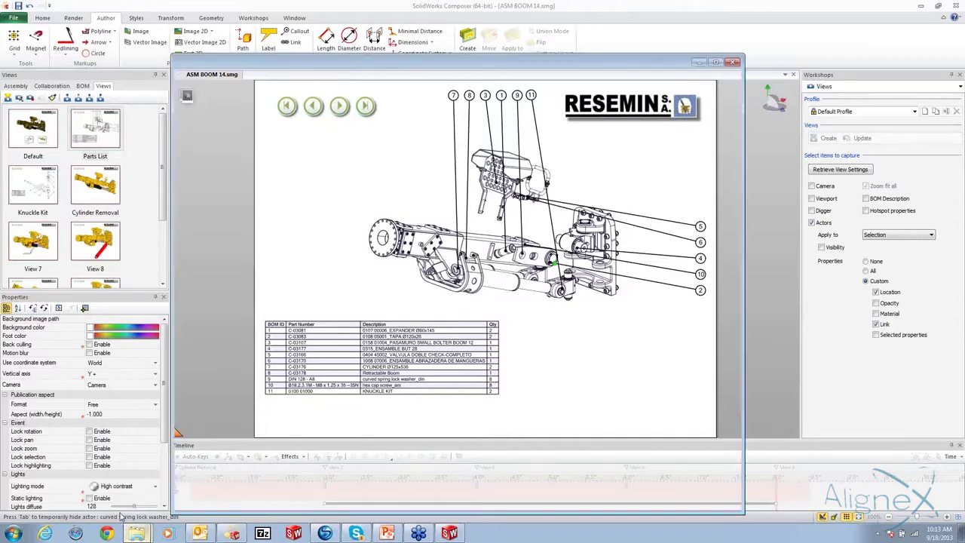
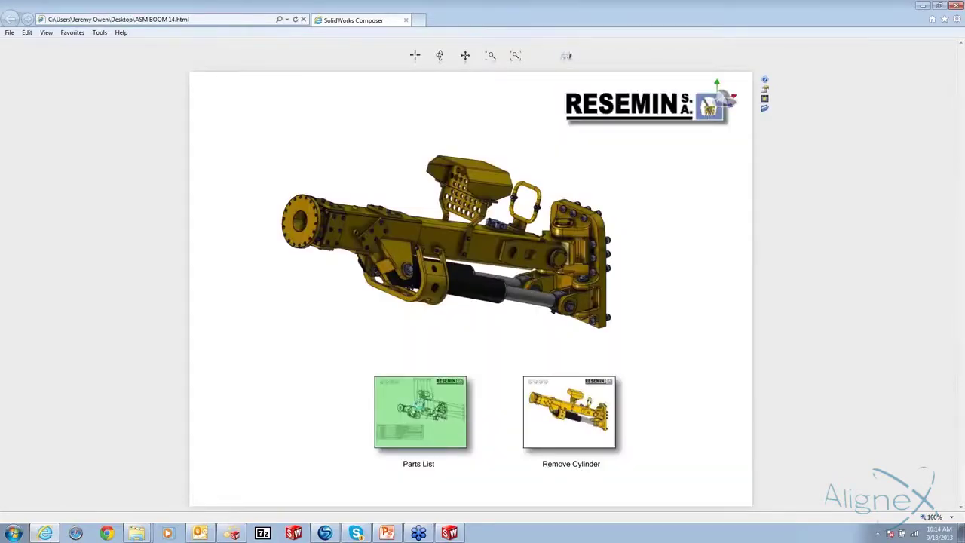
# Test the published page by following the Parts List preview and the knuckle's link, and return to the first view
pyautogui.click(581, 392)
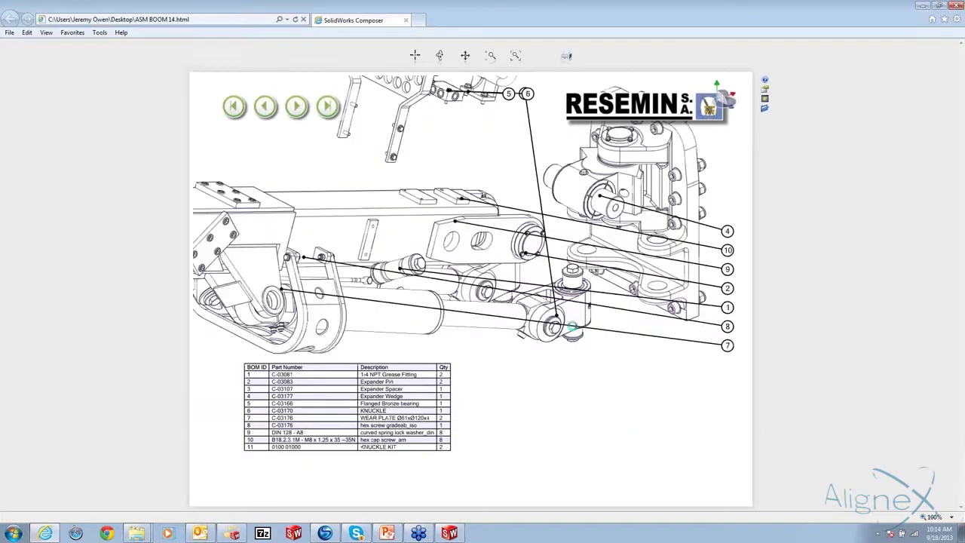
pyautogui.click(572, 326)
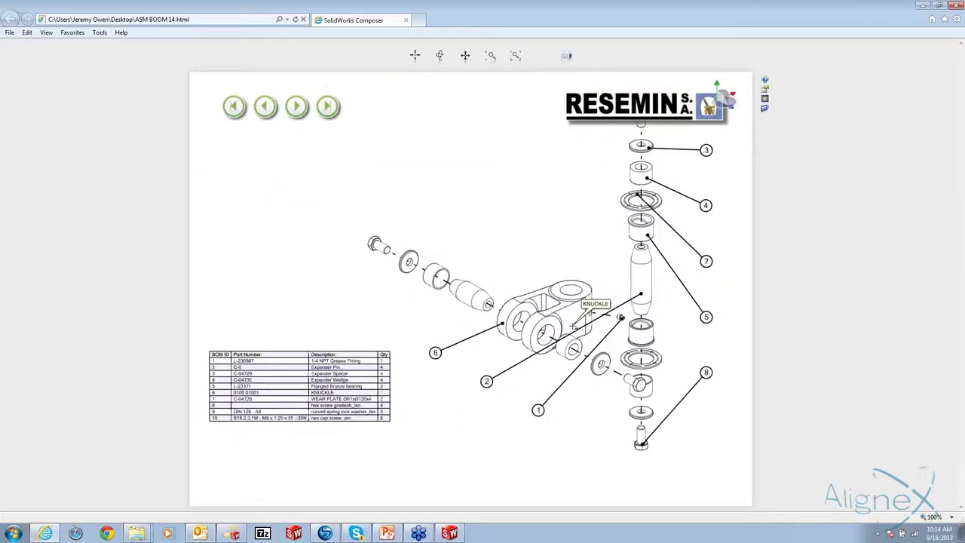
pyautogui.click(234, 106)
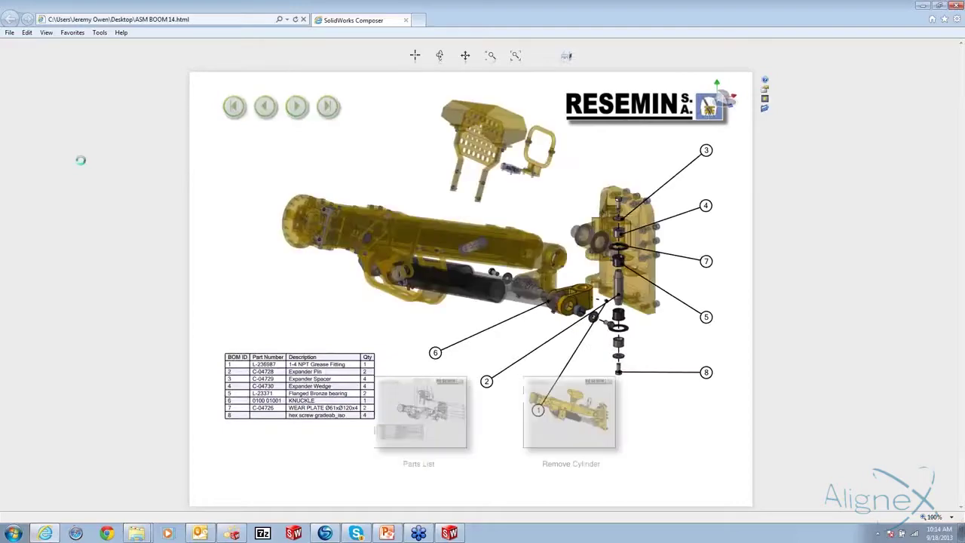
# Test the Remove Cylinder preview link, advance through the removal sequence and go back to the first view
pyautogui.click(574, 413)
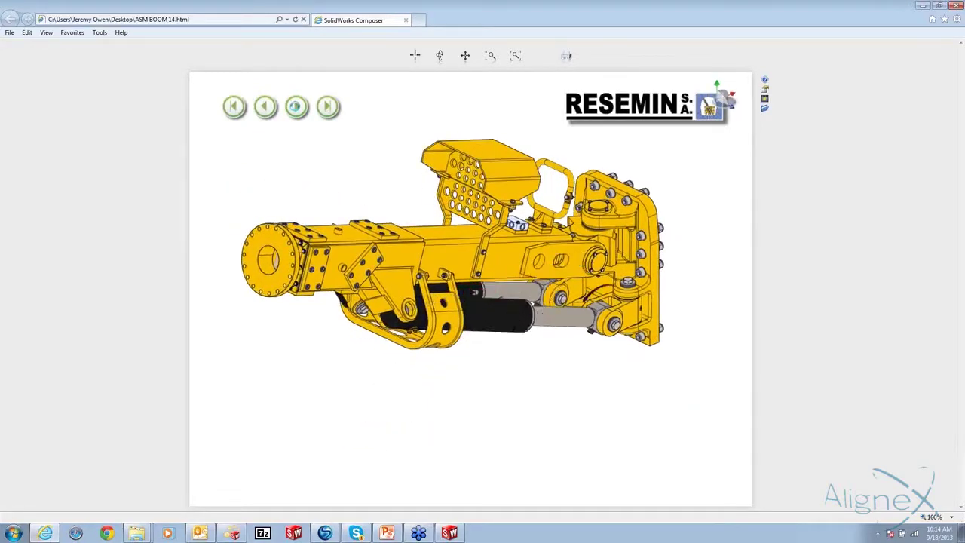
pyautogui.click(295, 107)
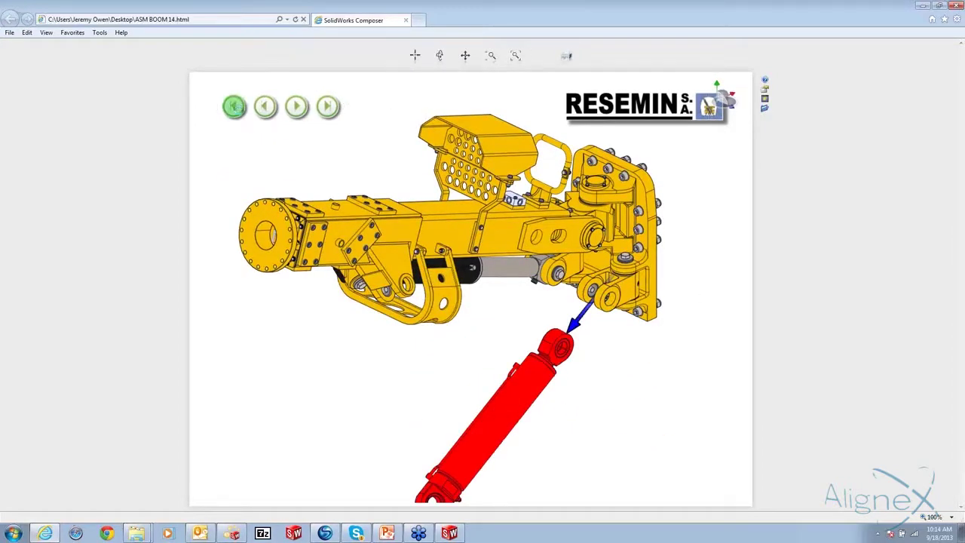
pyautogui.click(234, 106)
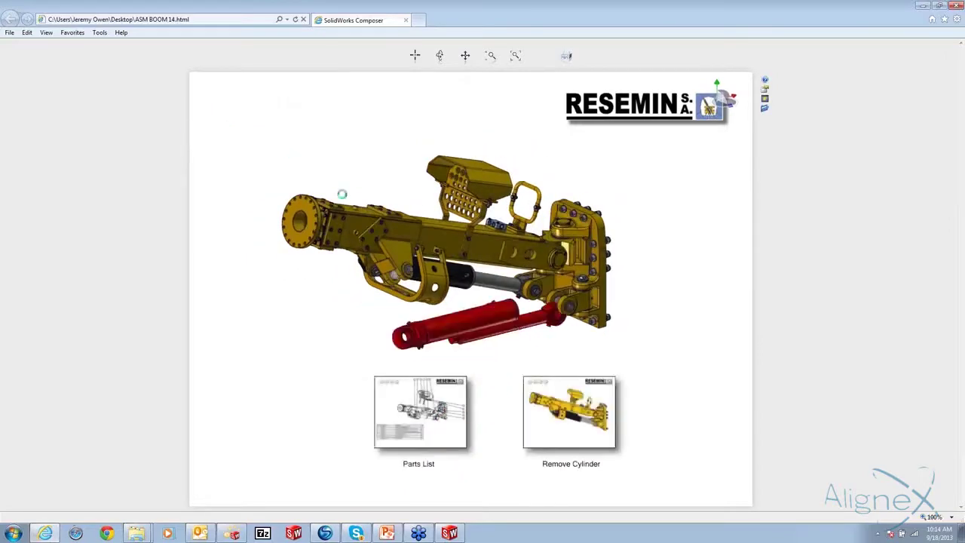
# Rotate the boom slightly in the published page and switch the page from view mode to animation mode
pyautogui.moveTo(342, 194); pyautogui.dragTo(405, 339)
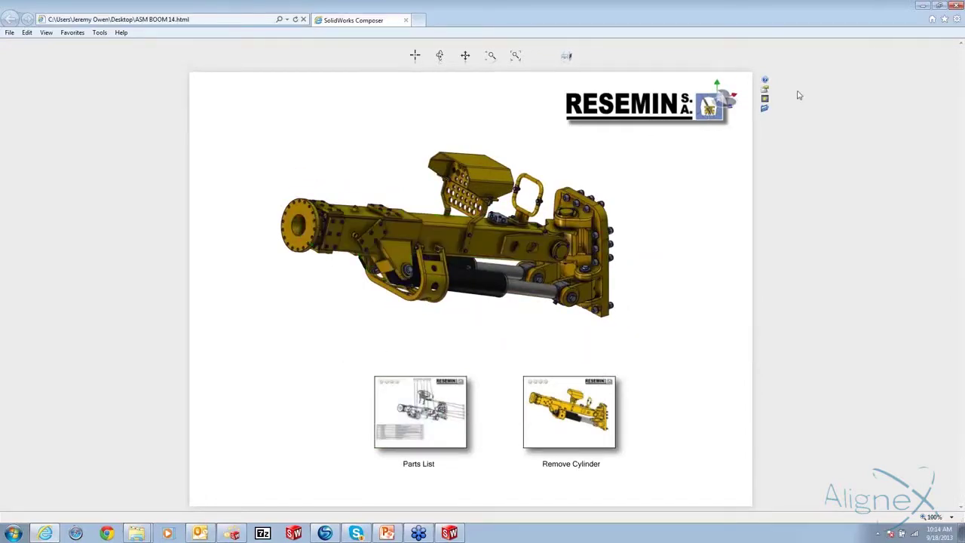
pyautogui.click(765, 103)
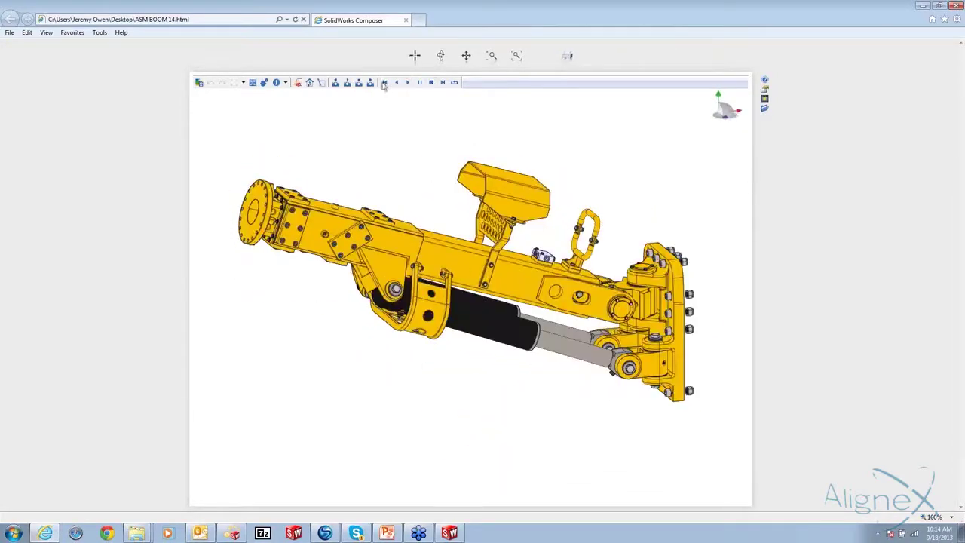
# Open the Digger over the middle of the boom and set it to see through the outer parts in X-ray mode
pyautogui.click(456, 262)
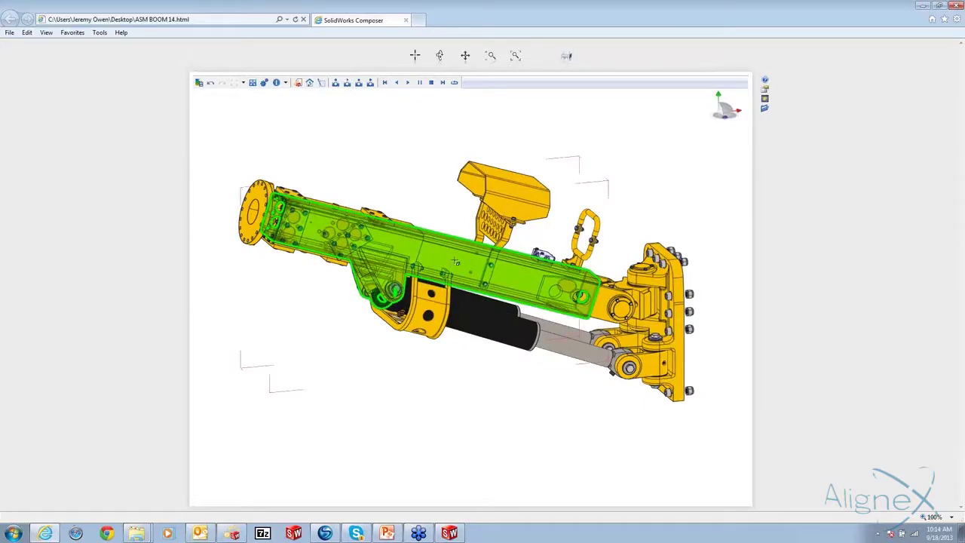
pyautogui.click(451, 201)
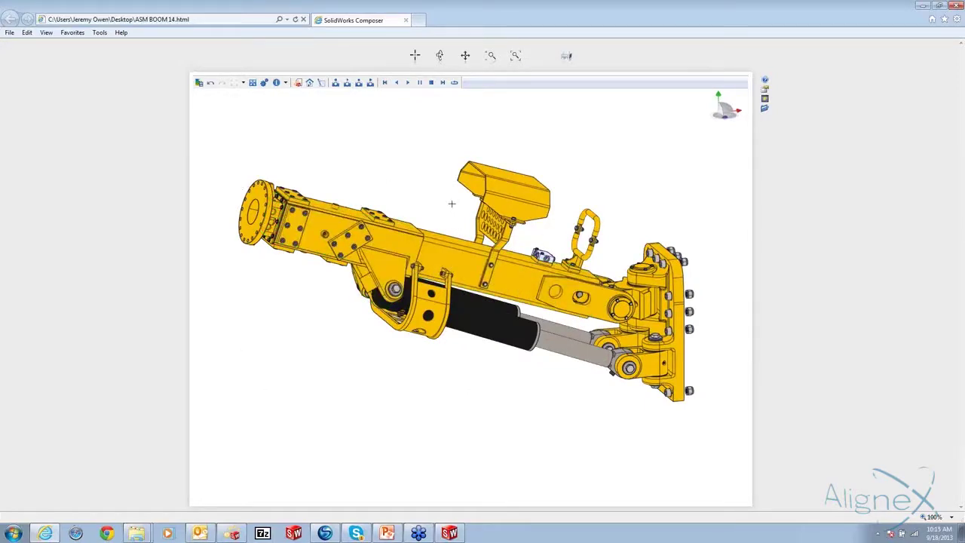
pyautogui.press('space')
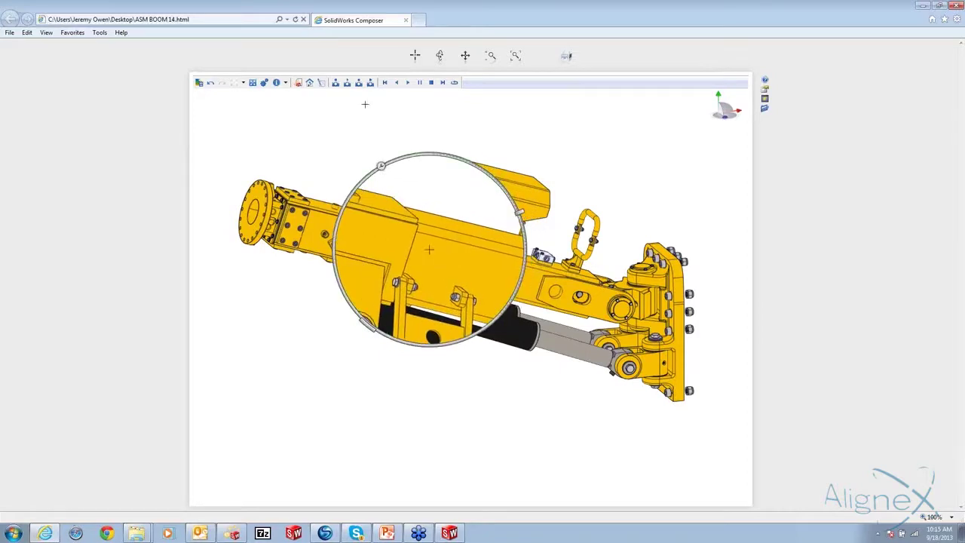
pyautogui.moveTo(381, 165)
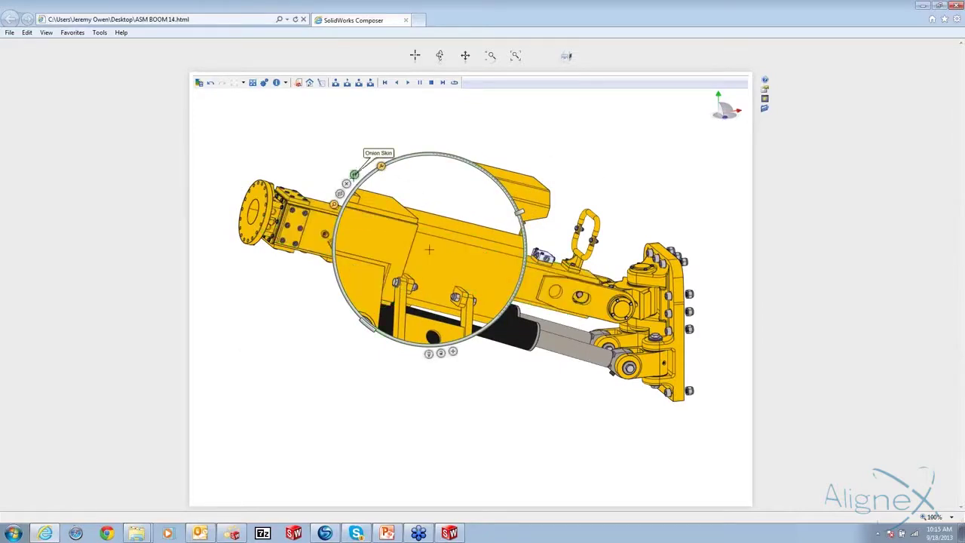
pyautogui.click(346, 183)
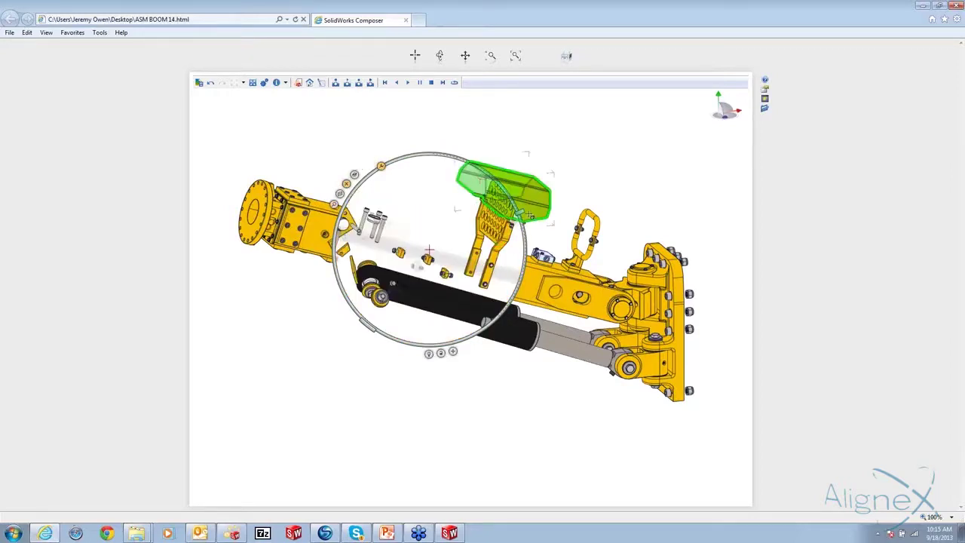
# Adjust the Digger's X-ray depth and move the Digger over the mounting plate end of the boom
pyautogui.moveTo(517, 208); pyautogui.dragTo(526, 256)
pyautogui.moveTo(534, 297); pyautogui.dragTo(391, 347)
pyautogui.moveTo(430, 249); pyautogui.dragTo(641, 315)
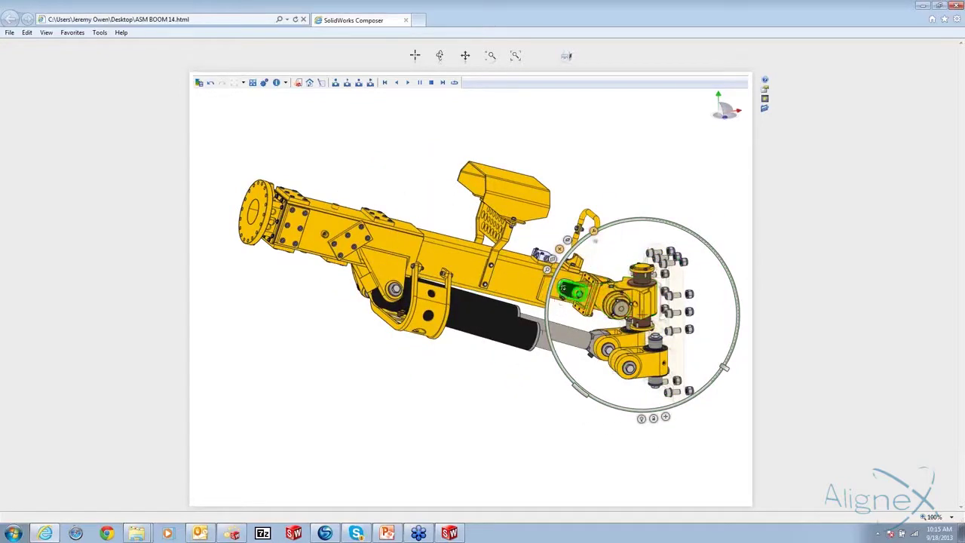
# Switch the Digger to cutting plane mode, adjust the cut depth and orbit the boom to view it from its flange end
pyautogui.click(558, 270)
pyautogui.click(725, 270)
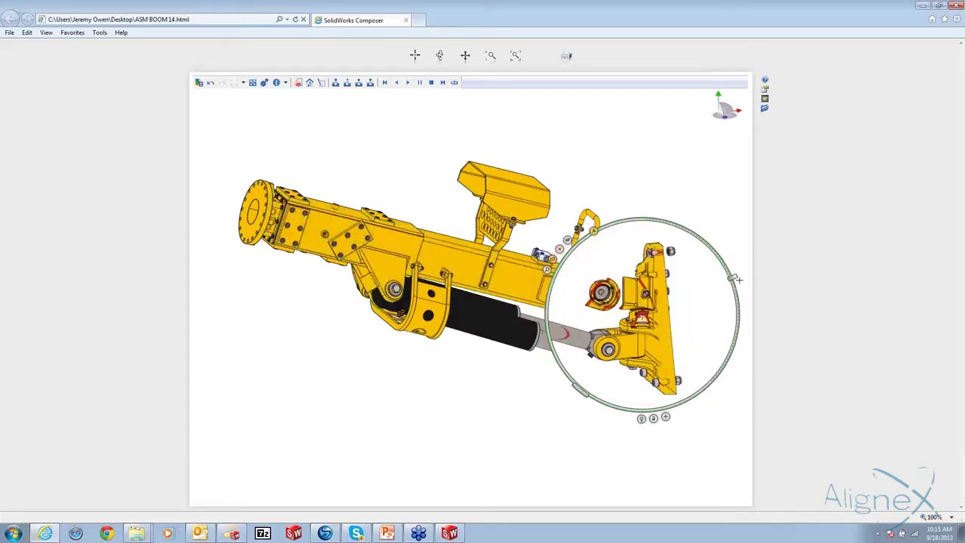
pyautogui.moveTo(732, 276)
pyautogui.mouseDown()
pyautogui.moveTo(734, 298)
pyautogui.moveTo(735, 284)
pyautogui.mouseUp()
pyautogui.moveTo(595, 309); pyautogui.dragTo(667, 270)
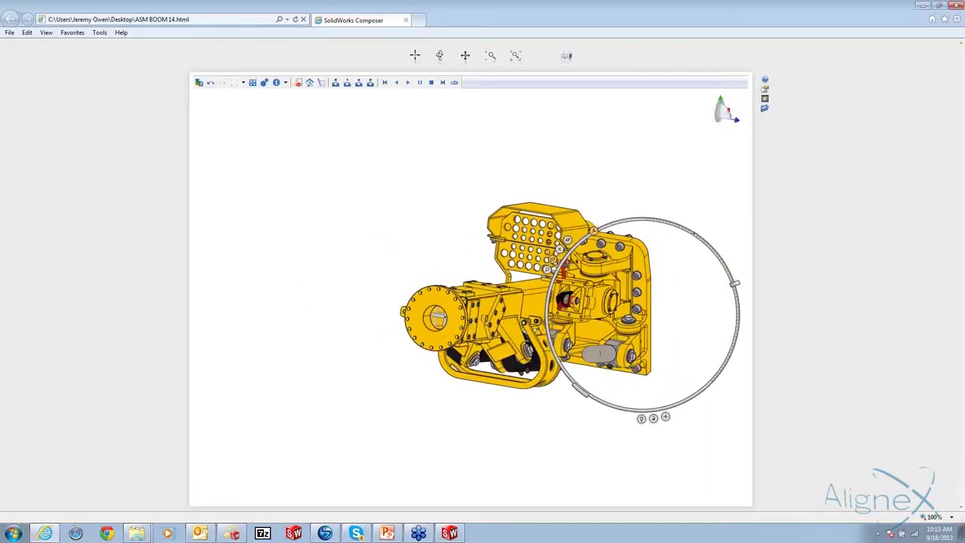
# Centre the Digger on the boom arm, vary the cutting depth through the assembly down to 29 % and close the Digger
pyautogui.moveTo(642, 315); pyautogui.dragTo(520, 309)
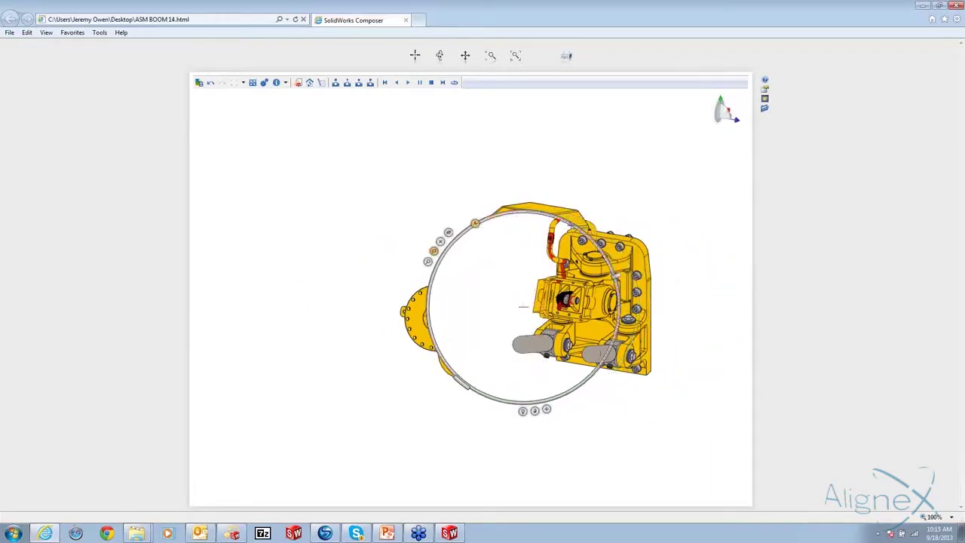
pyautogui.scroll(-5, 518, 309)
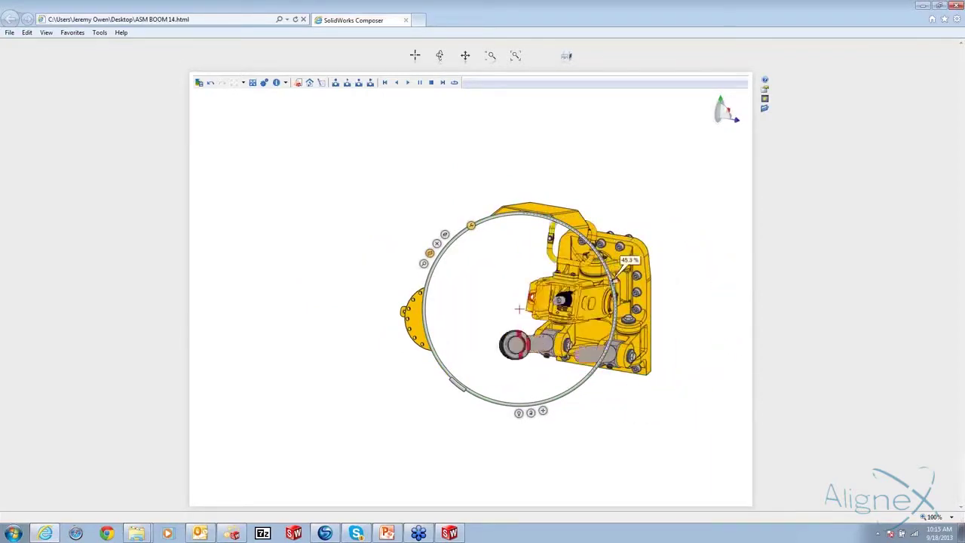
pyautogui.scroll(-3, 519, 309)
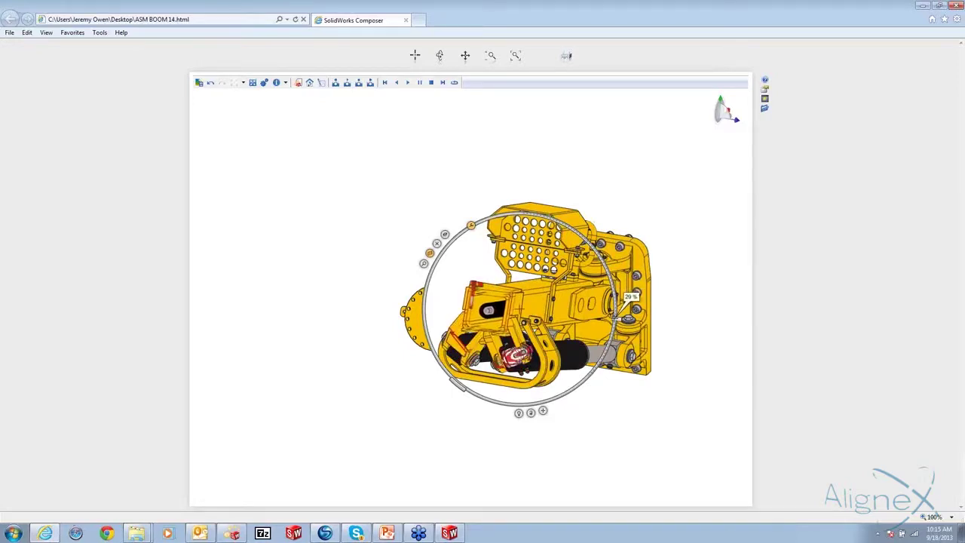
pyautogui.press('Escape')
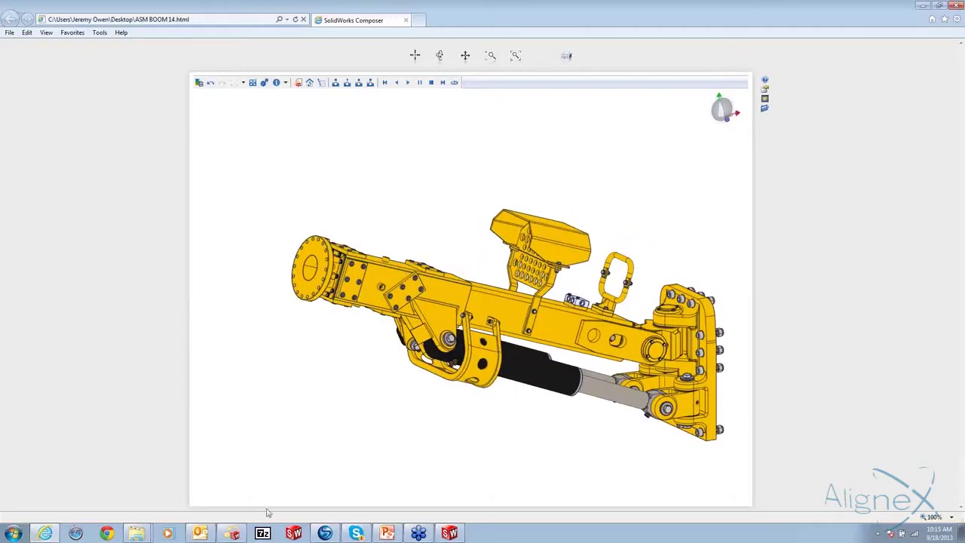
# Switch to SolidWorks Composer and return to the Default view without saving a new view
pyautogui.click(232, 534)
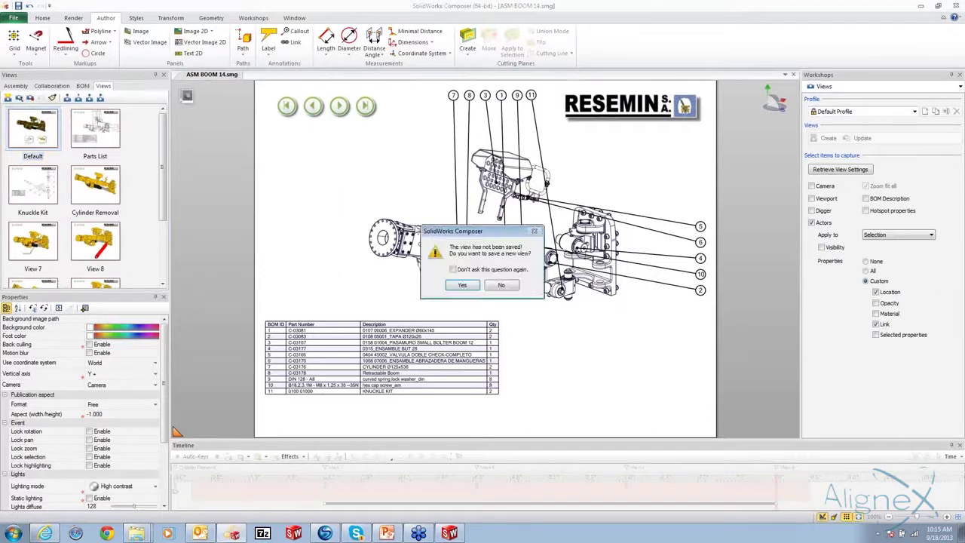
pyautogui.click(501, 286)
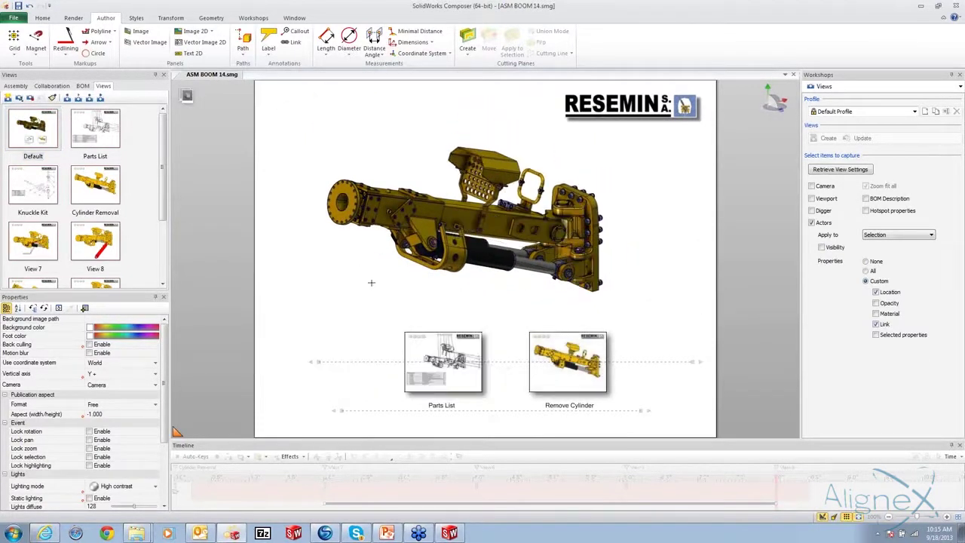
# Capture a magnified Digger picture of the mounting plate as a 2D image above the boom's flange end, and delete it
pyautogui.press('space')
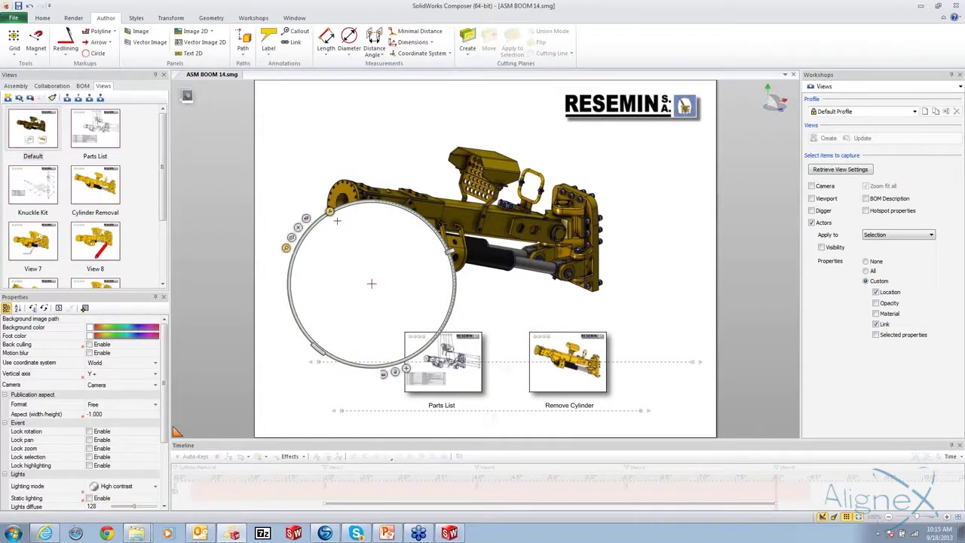
pyautogui.moveTo(364, 200); pyautogui.dragTo(338, 99)
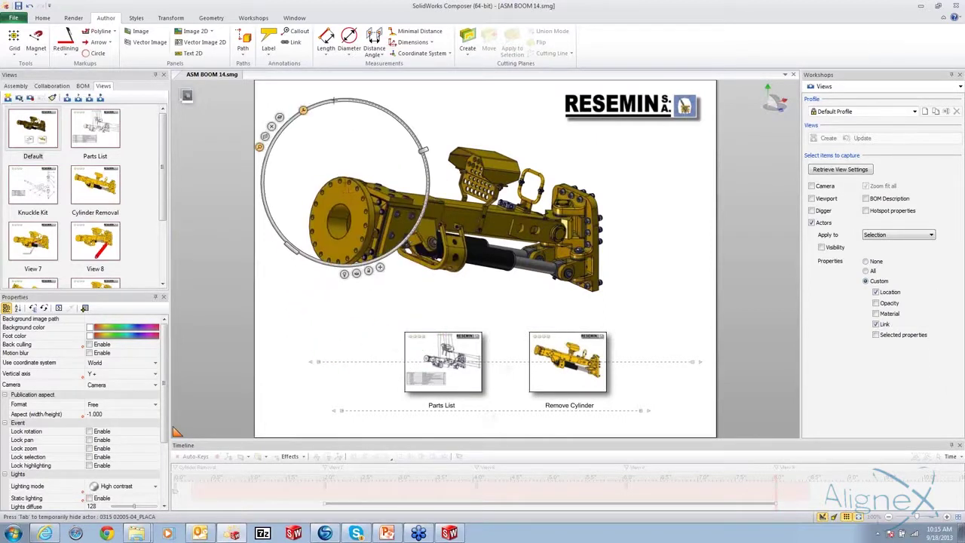
pyautogui.moveTo(379, 266); pyautogui.dragTo(562, 200)
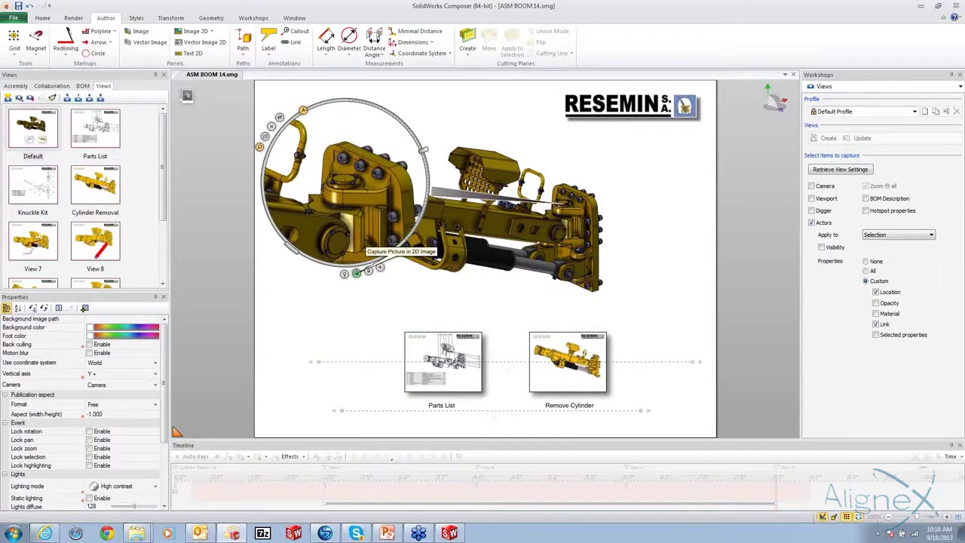
pyautogui.click(356, 272)
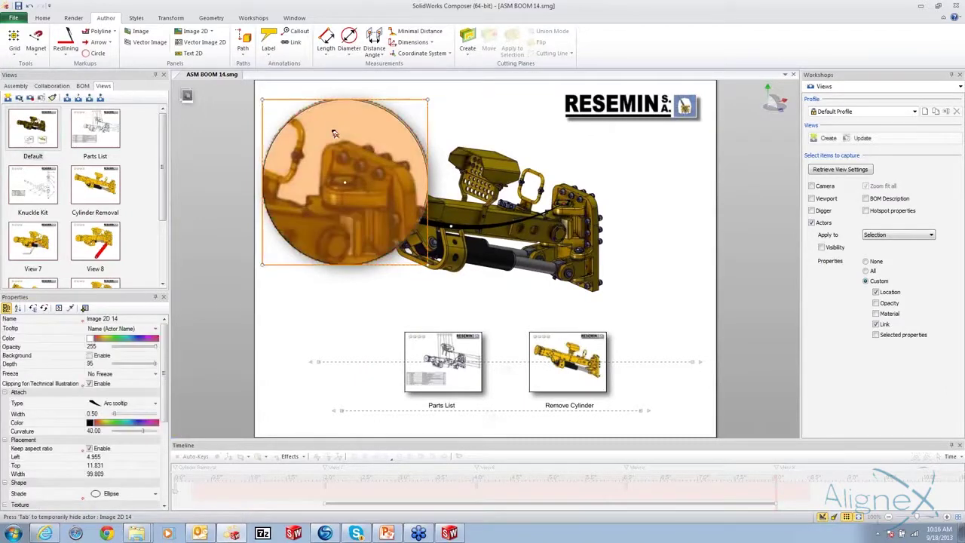
pyautogui.press('Delete')
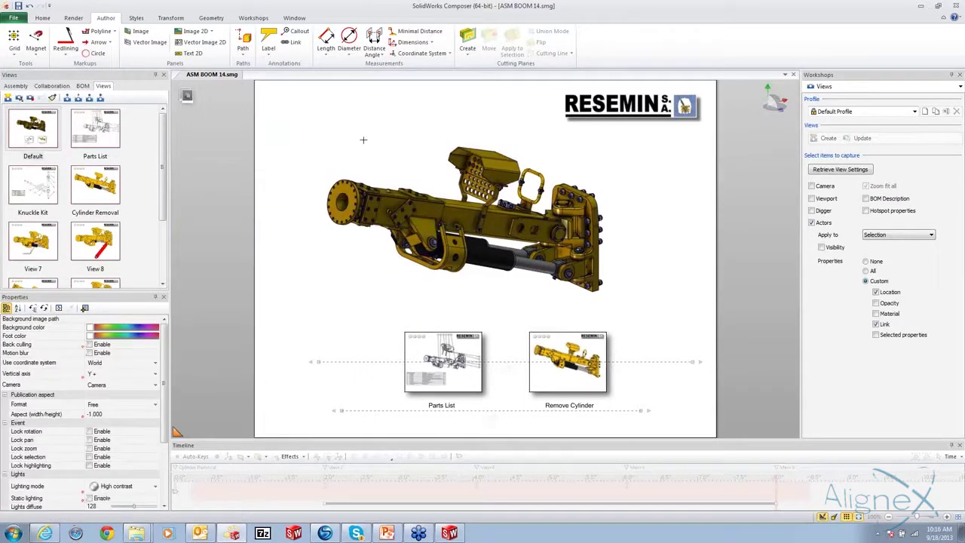